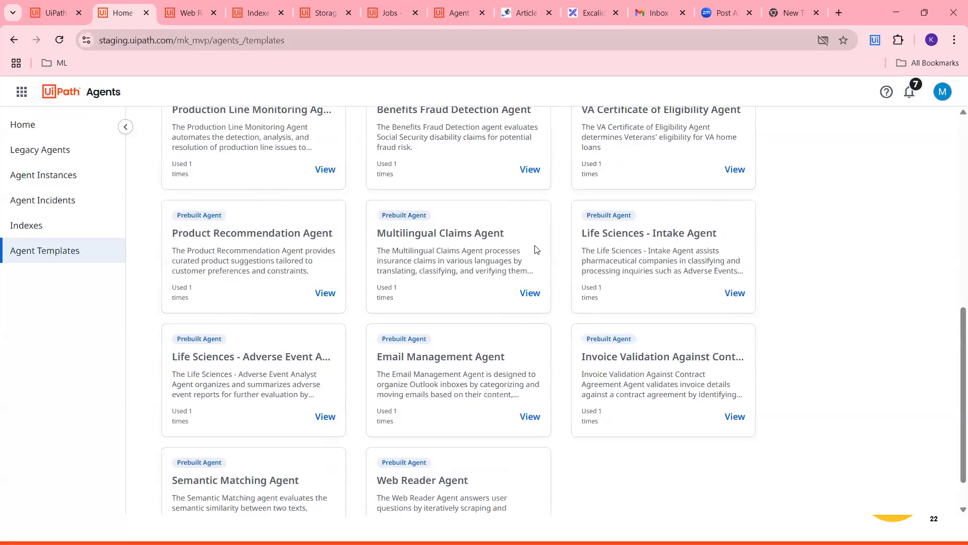
Look through the prebuilt agents offered in the marketplace templates.
scroll(536, 251, "down", 1)
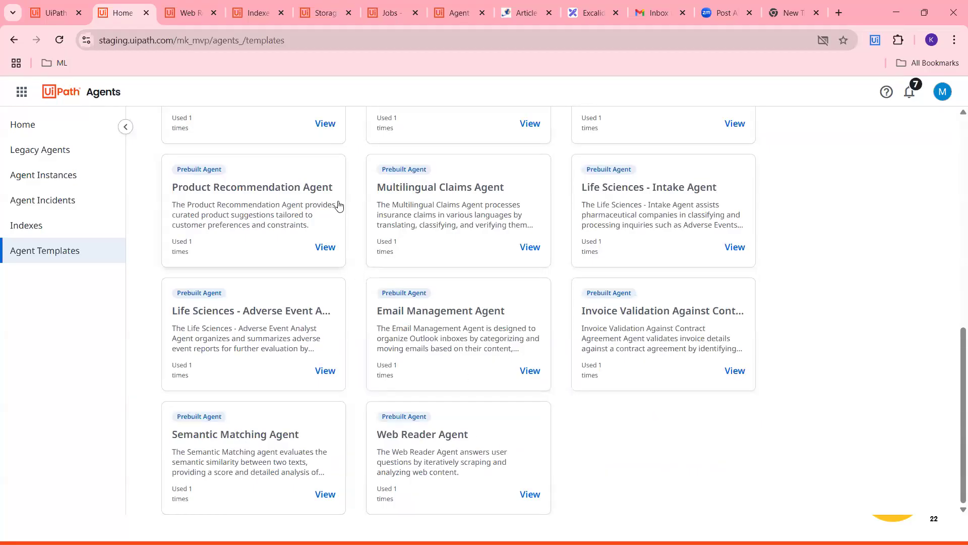
scroll(338, 204, "up", 1)
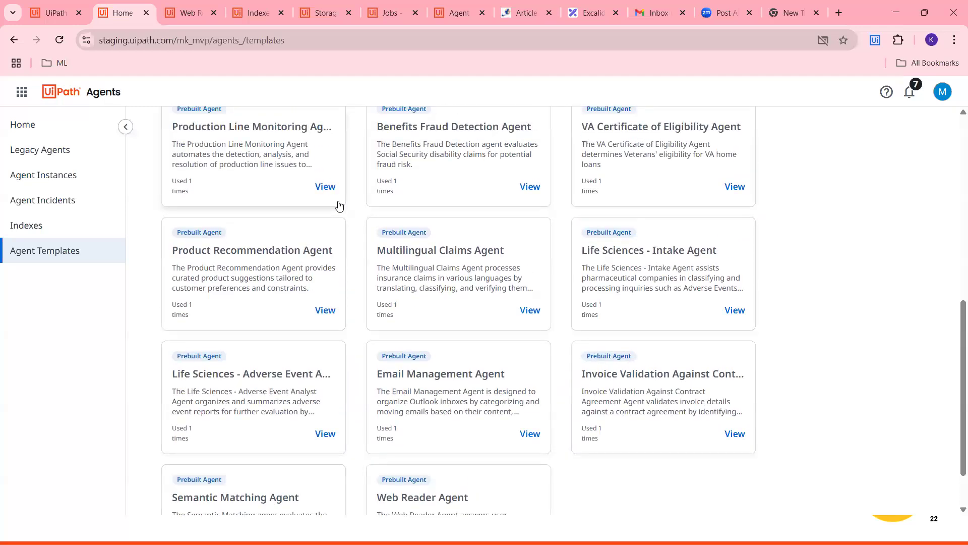
scroll(145, 261, "up", 4)
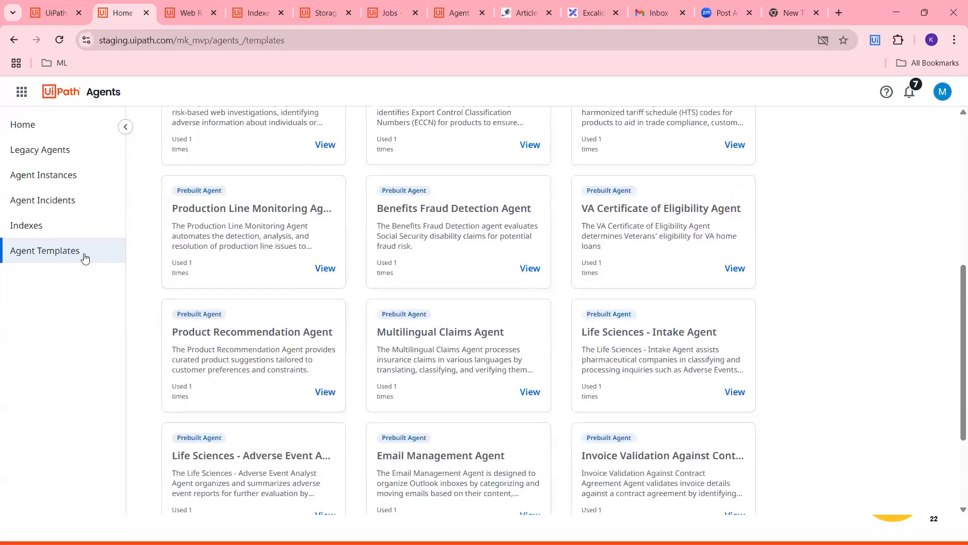
scroll(174, 259, "up", 3)
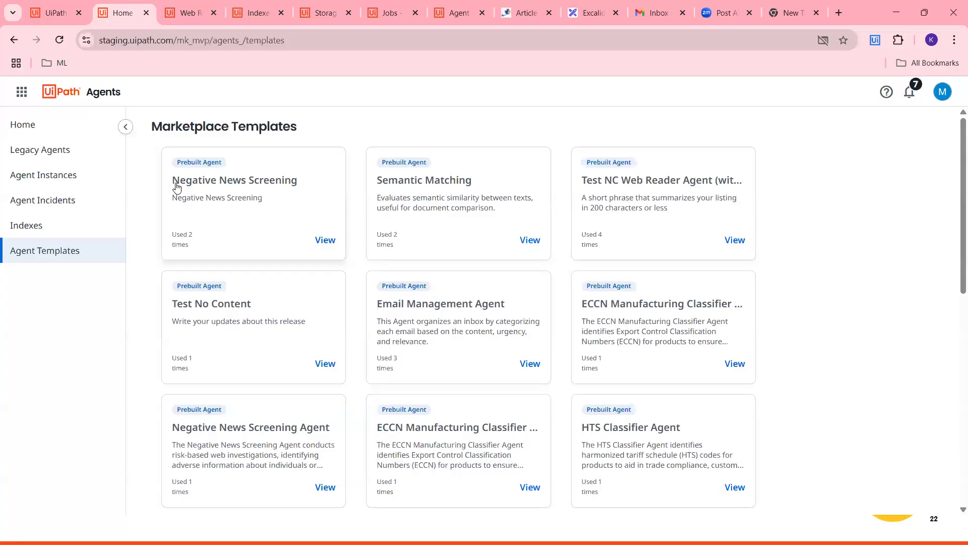
Start building a new agent from the Agents home page and bring its design page to the front.
left_click(43, 127)
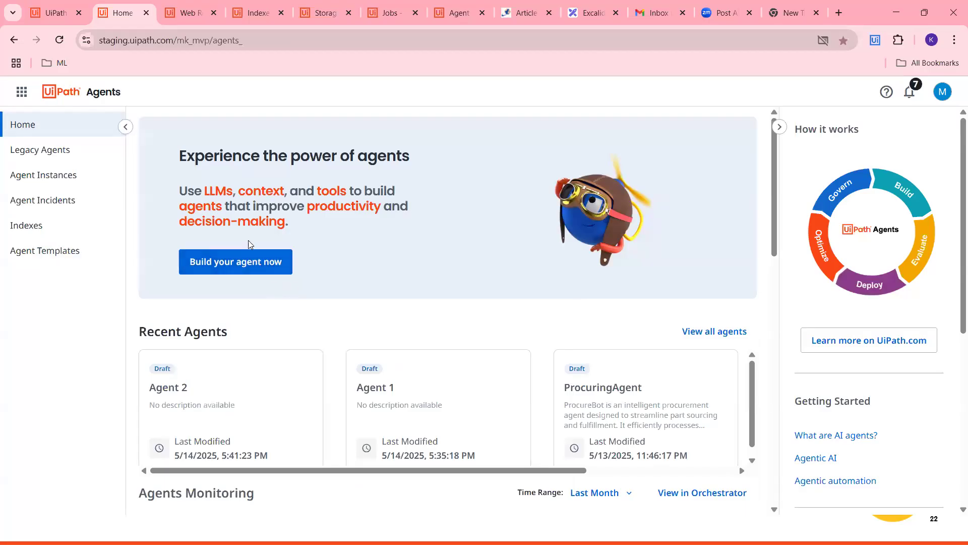
left_click(238, 264)
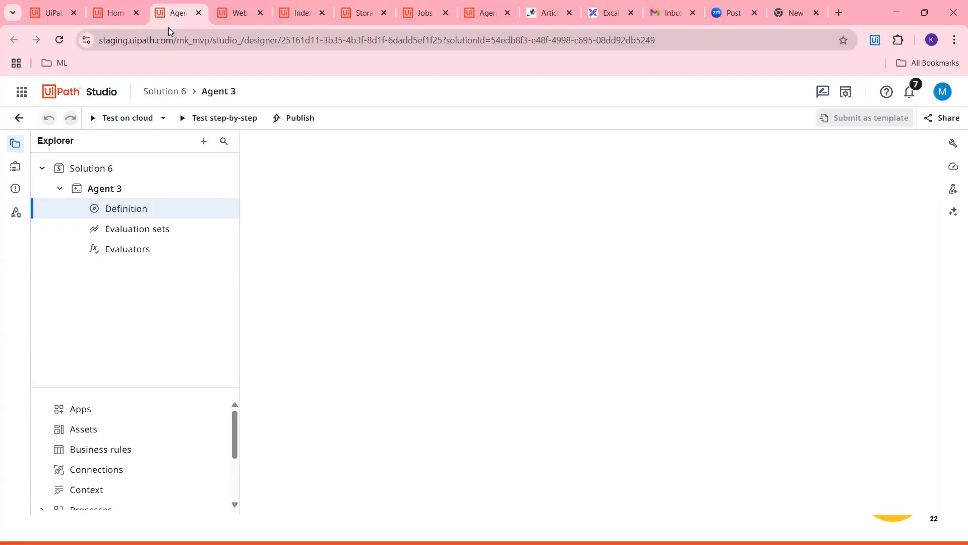
left_click(111, 5)
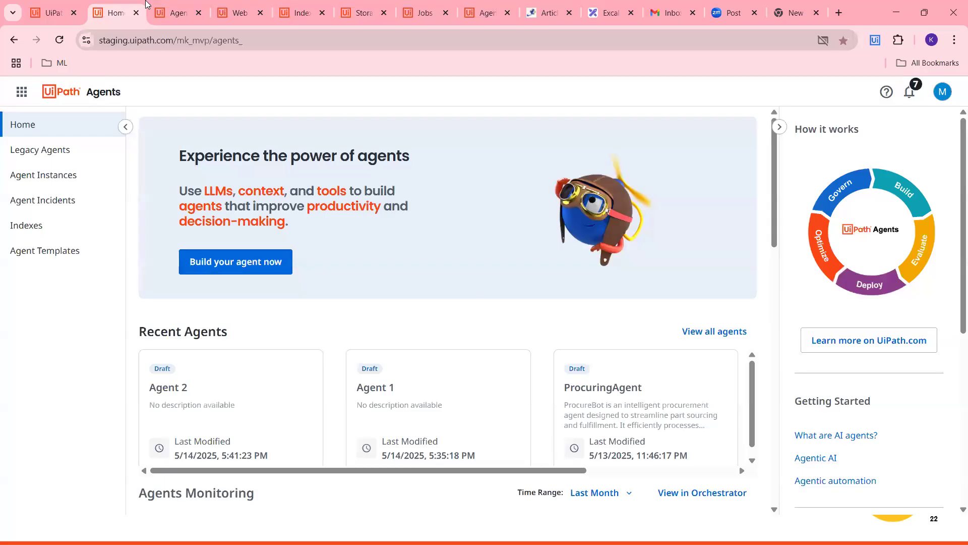
left_click(178, 12)
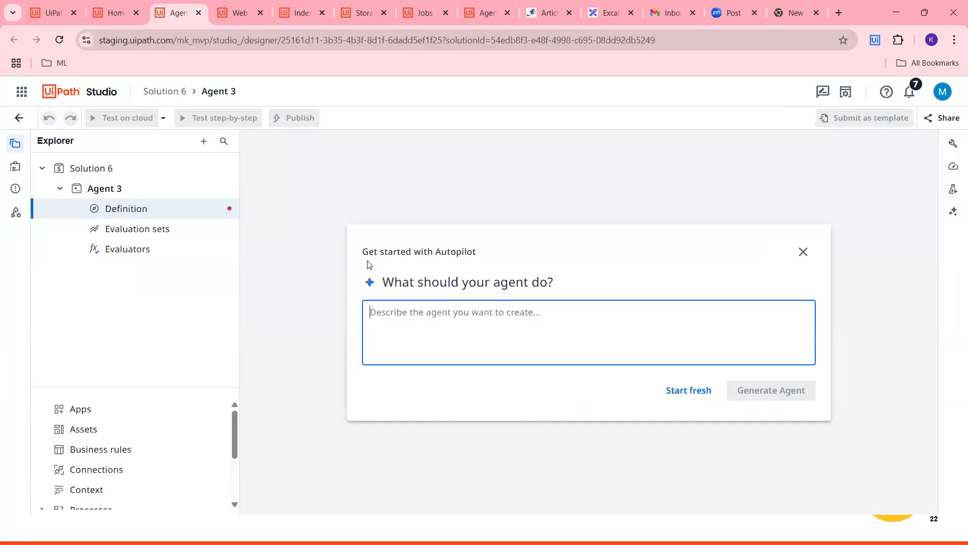
Describe the agent for Autopilot as "build an agent that gets wheather report".
left_click_drag(363, 251, 480, 250)
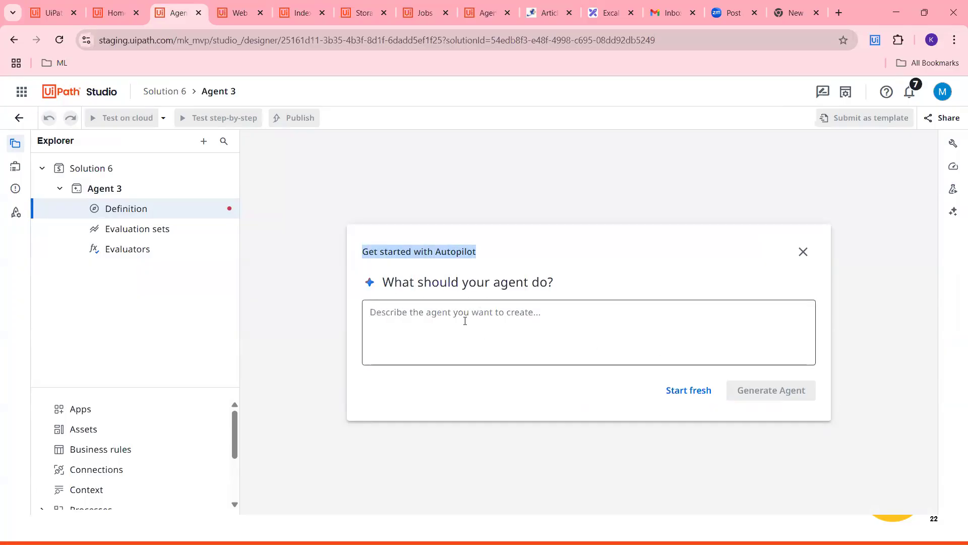
left_click(486, 318)
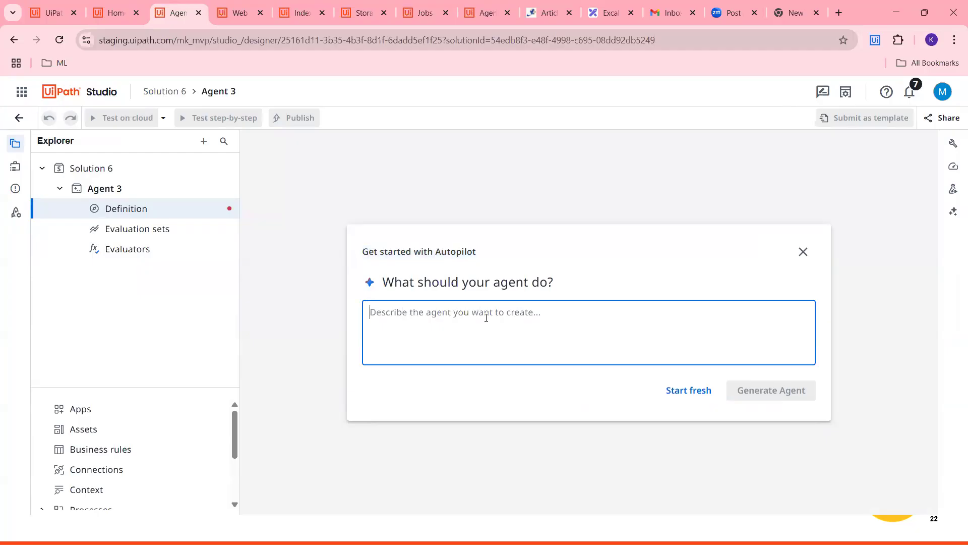
type("i want to")
key("ctrl+a")
type("b")
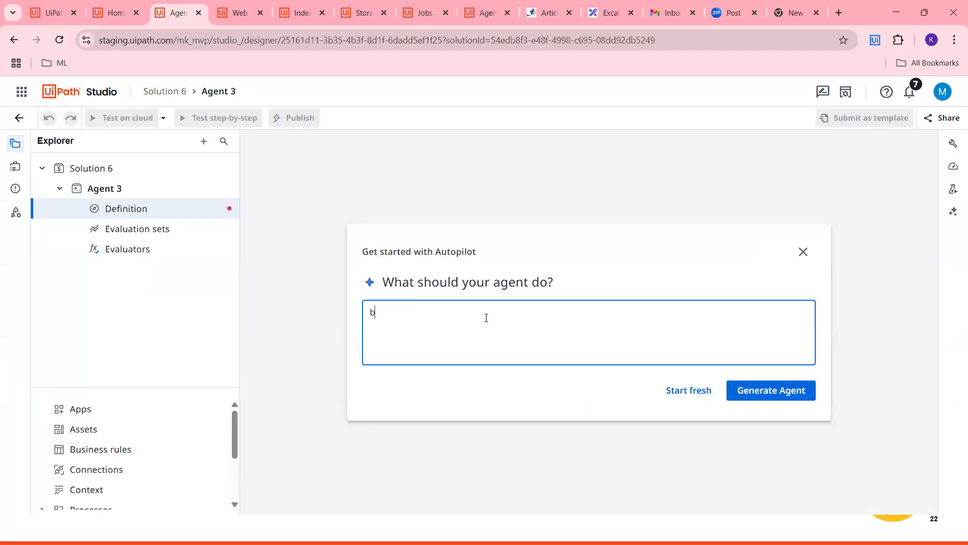
type("uild an agent")
type("  tha")
type(" that r")
key("BackSpace")
type("gets wheather report")
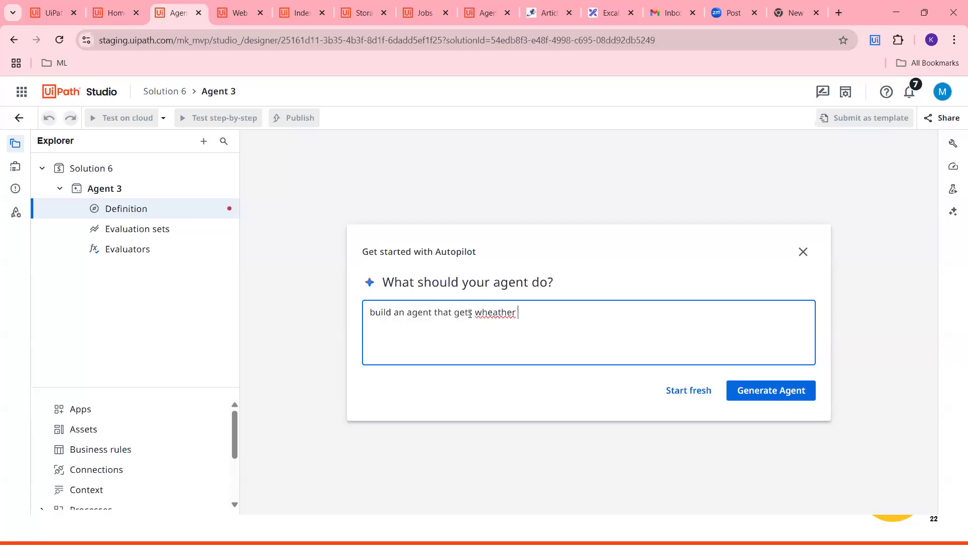
Correct the misspelled word in the description to "whether" using the spelling suggestion, and generate the agent.
double_click(489, 312)
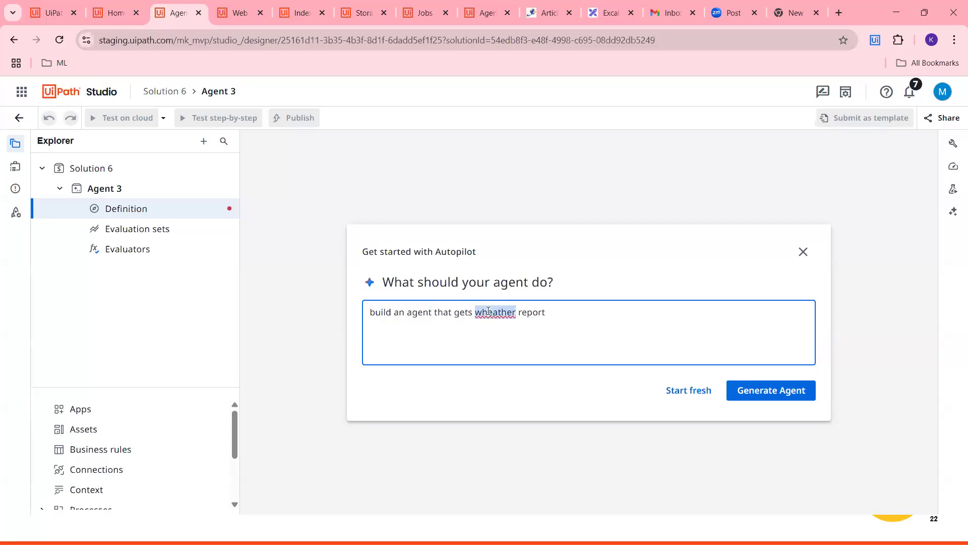
right_click(488, 312)
left_click(513, 216)
left_click_drag(542, 312, 369, 312)
left_click(801, 396)
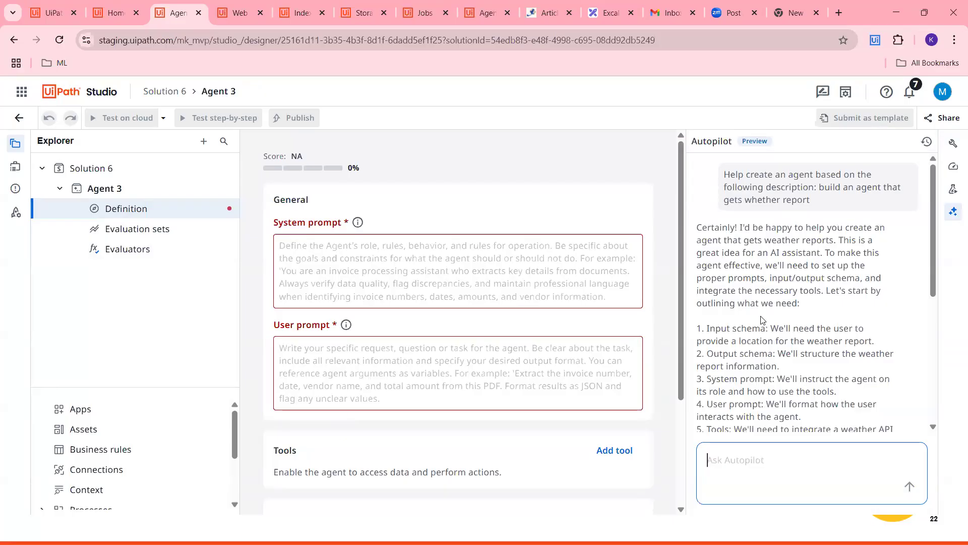
Read Autopilot's outline and suggested configurations for the weather report agent, alongside the agent's empty definition.
scroll(761, 322, "down", 4)
scroll(600, 331, "down", 1)
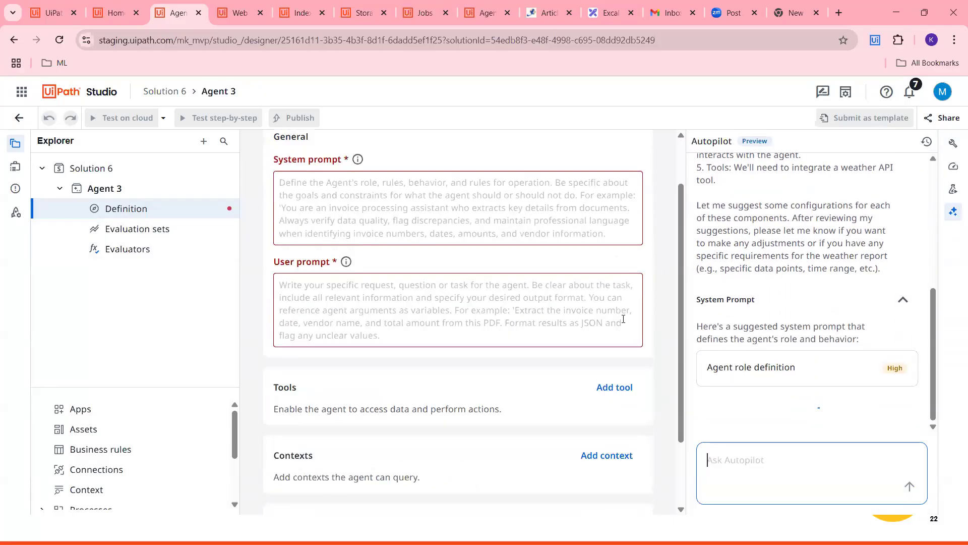
scroll(730, 324, "up", 4)
scroll(633, 305, "up", 1)
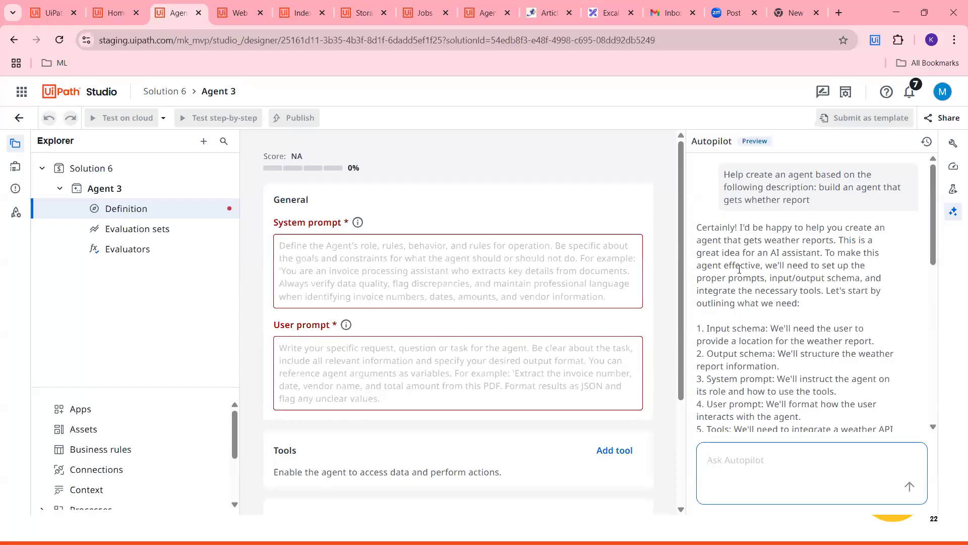
scroll(741, 313, "down", 6)
scroll(724, 189, "up", 5)
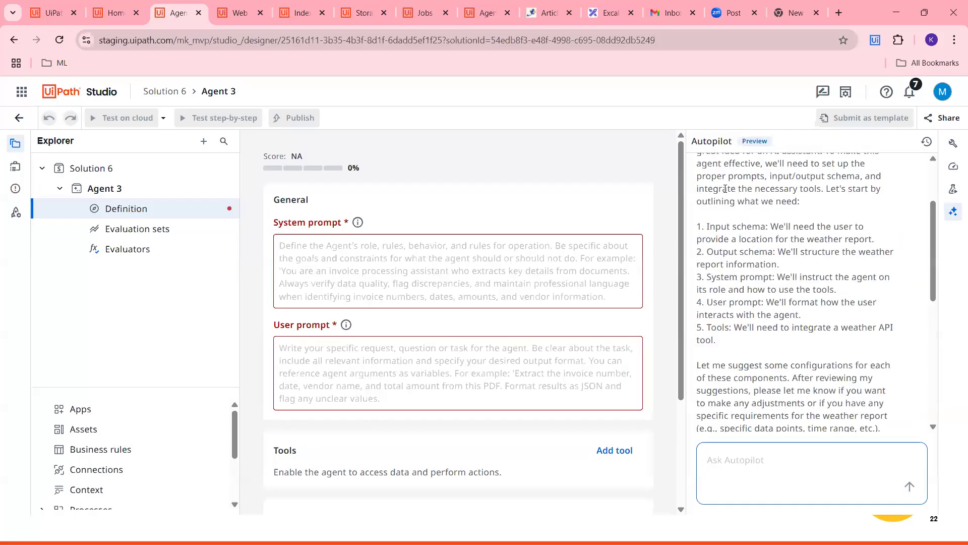
scroll(725, 188, "up", 2)
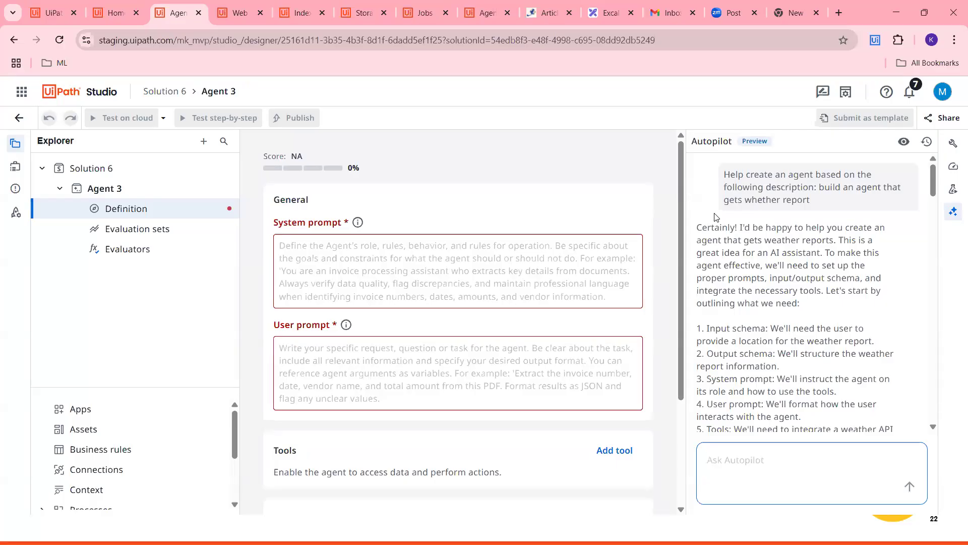
scroll(786, 322, "down", 10)
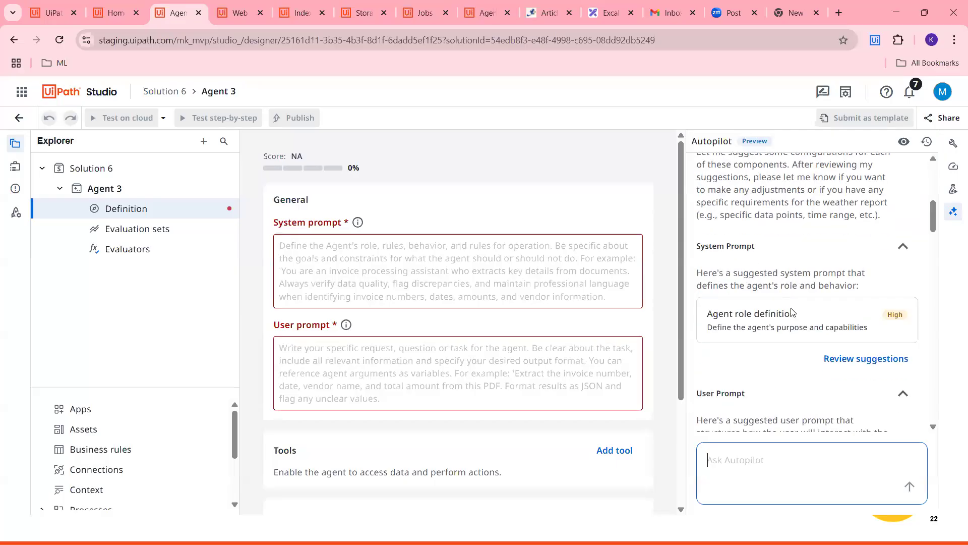
scroll(792, 338, "down", 5)
scroll(792, 335, "up", 15)
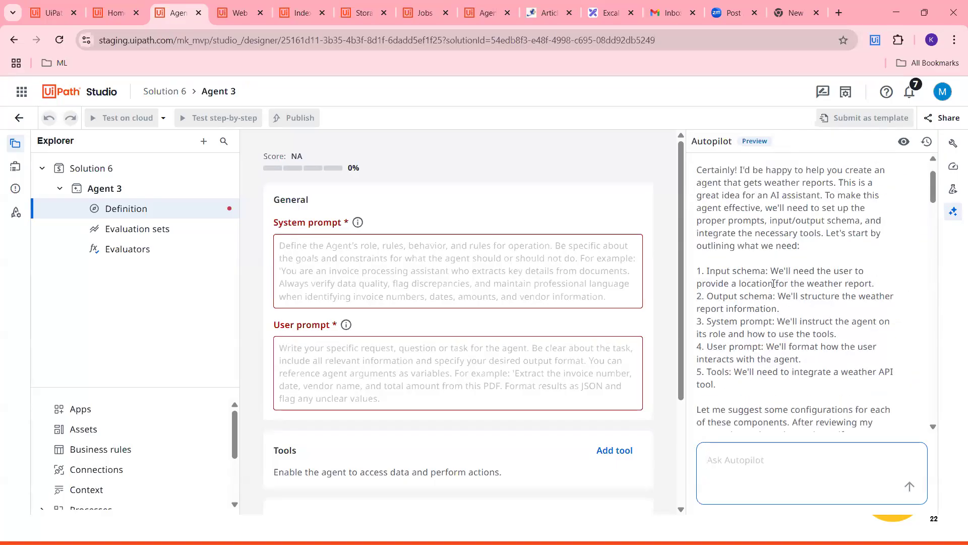
Review Autopilot's suggested system prompt defining the agent's role and accept it.
scroll(788, 316, "down", 6)
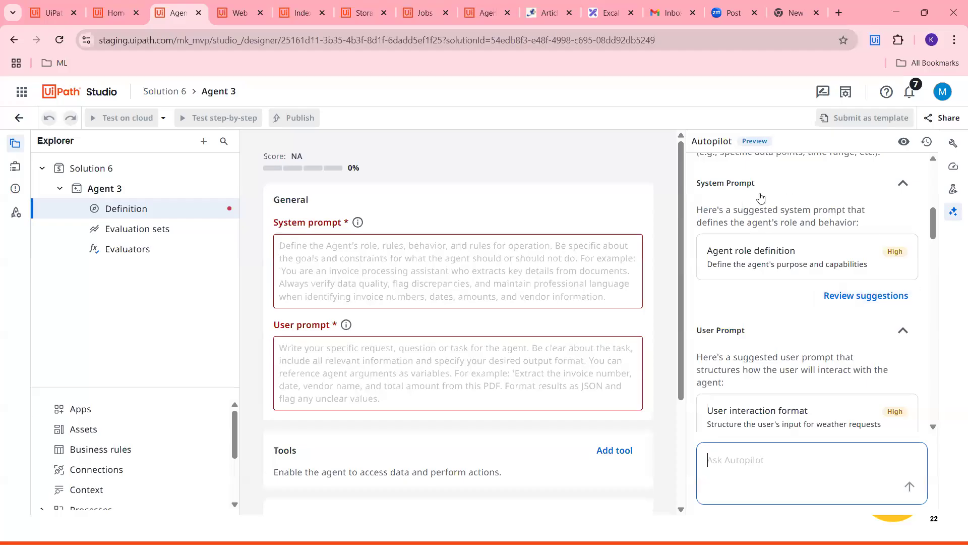
left_click(866, 295)
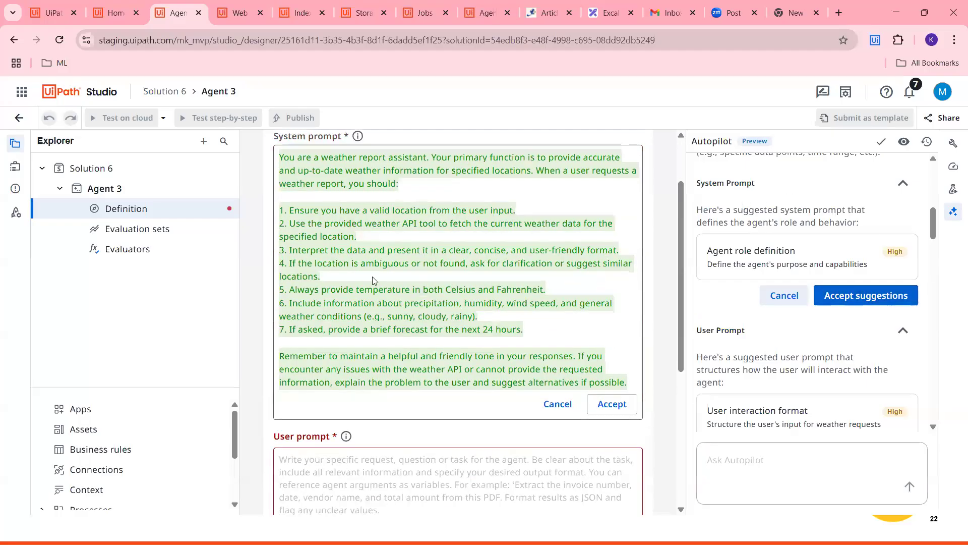
scroll(303, 244, "up", 2)
scroll(455, 254, "down", 3)
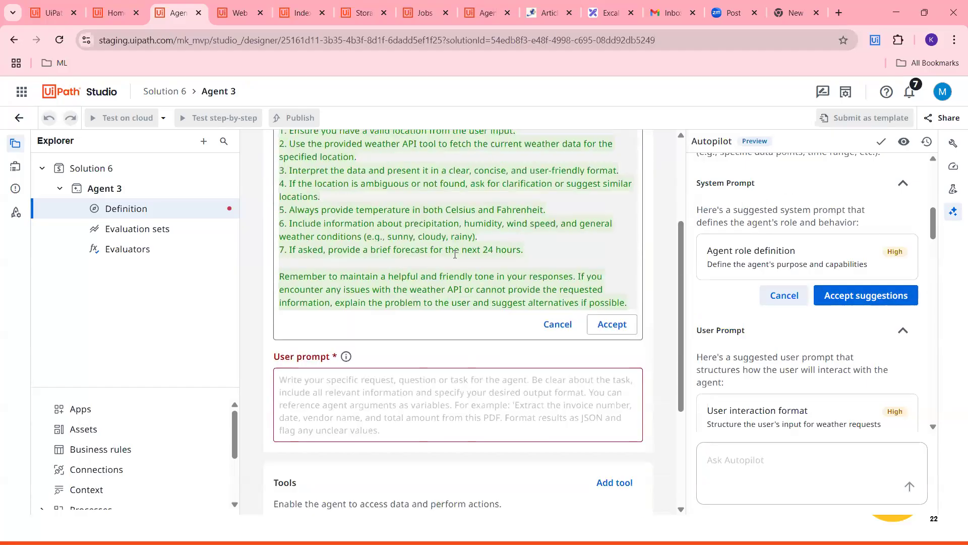
scroll(455, 254, "down", 1)
scroll(422, 212, "up", 1)
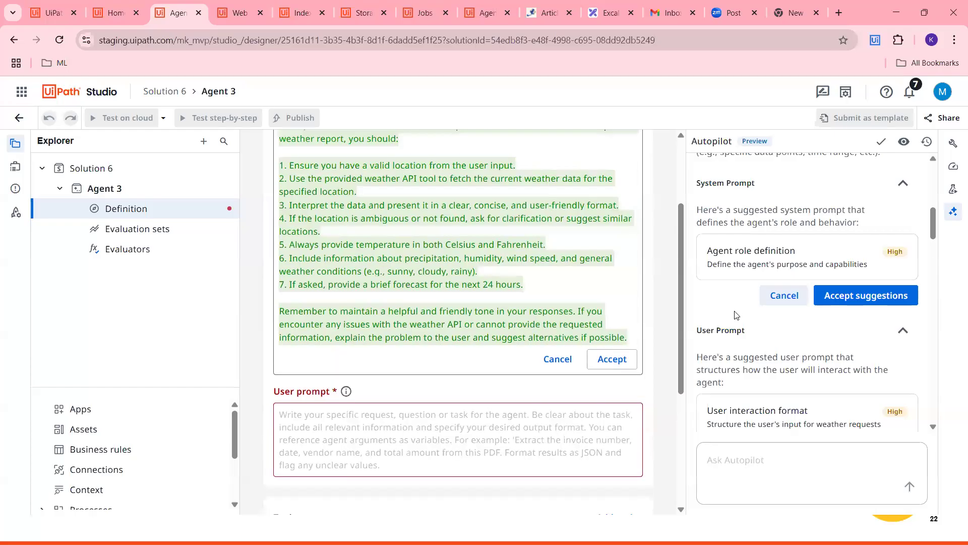
scroll(735, 315, "down", 1)
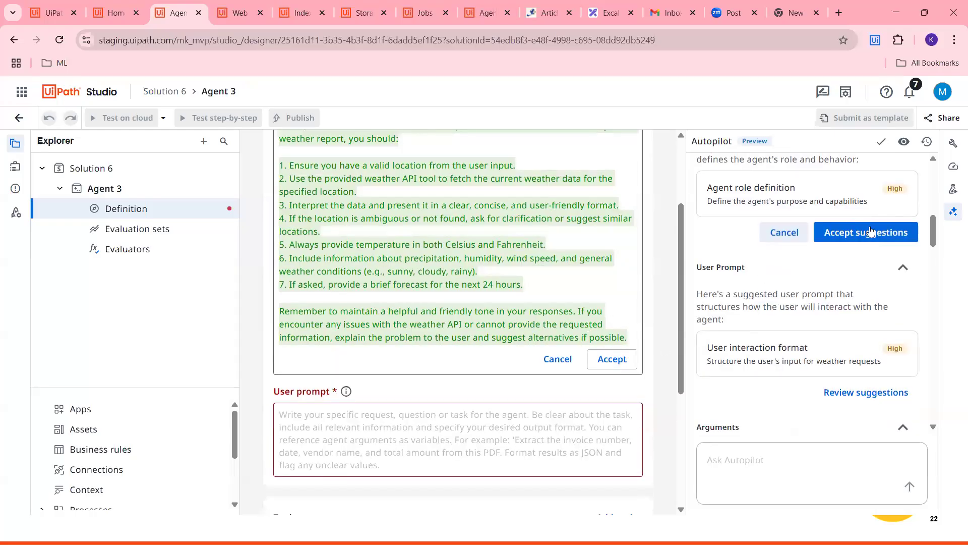
scroll(450, 200, "up", 3)
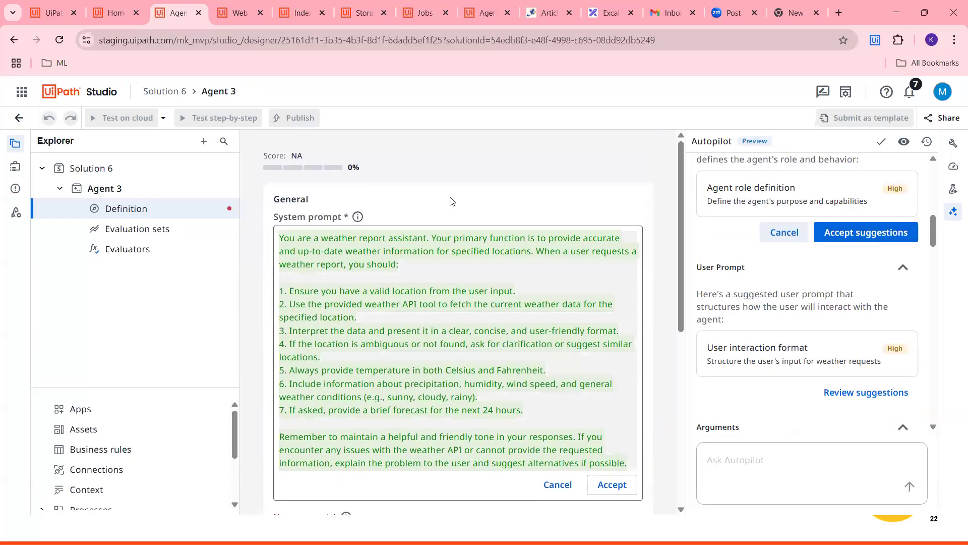
scroll(450, 200, "down", 3)
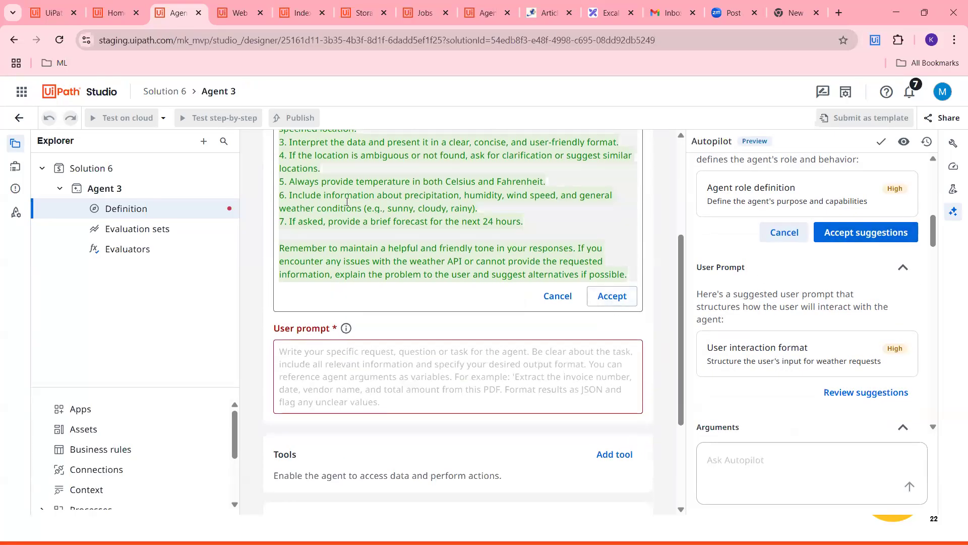
scroll(347, 202, "up", 1)
left_click(611, 358)
Review Autopilot's suggested user prompt with the {{location}} variable and accept it.
scroll(393, 297, "up", 1)
scroll(713, 335, "down", 2)
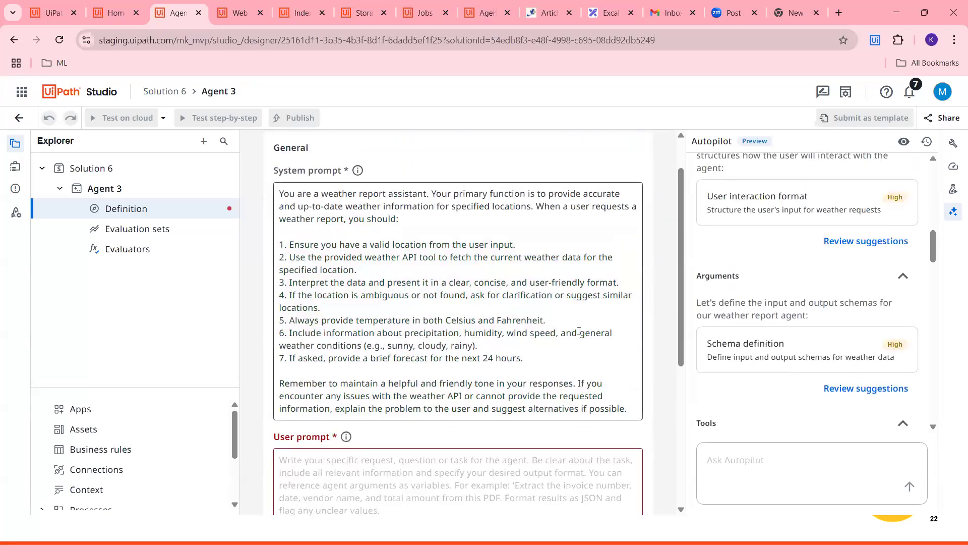
scroll(578, 332, "up", 1)
scroll(578, 331, "down", 5)
scroll(785, 287, "up", 1)
scroll(782, 283, "up", 3)
scroll(832, 298, "down", 2)
left_click(864, 304)
scroll(454, 297, "up", 3)
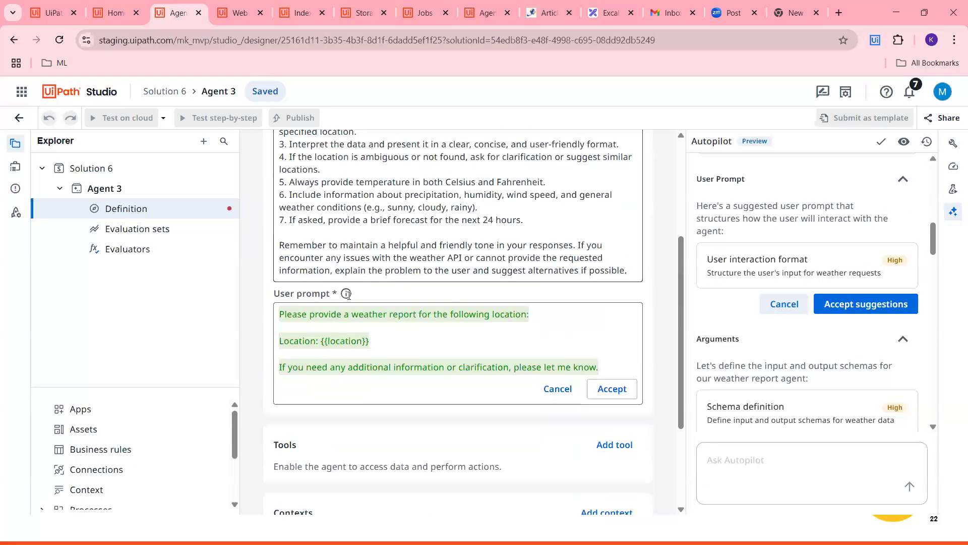
scroll(391, 299, "down", 1)
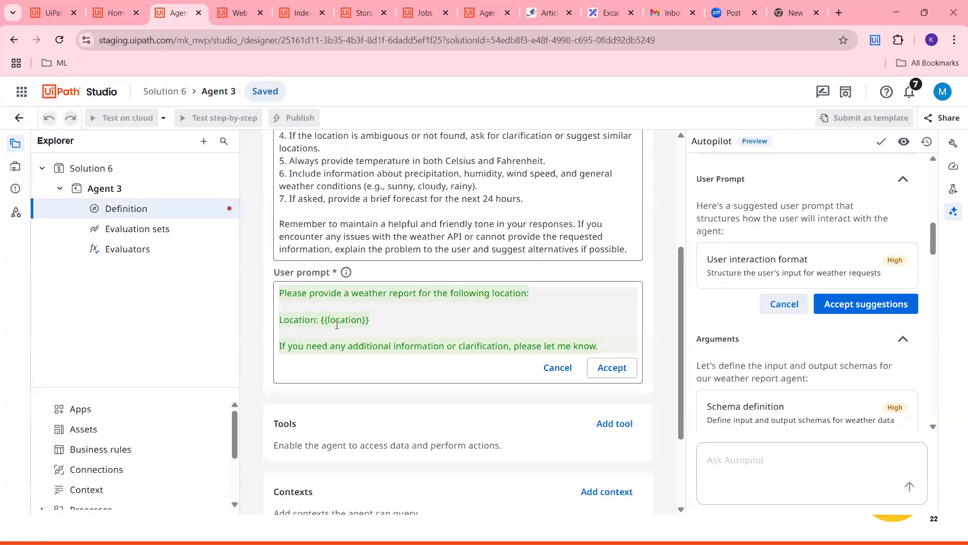
left_click(614, 368)
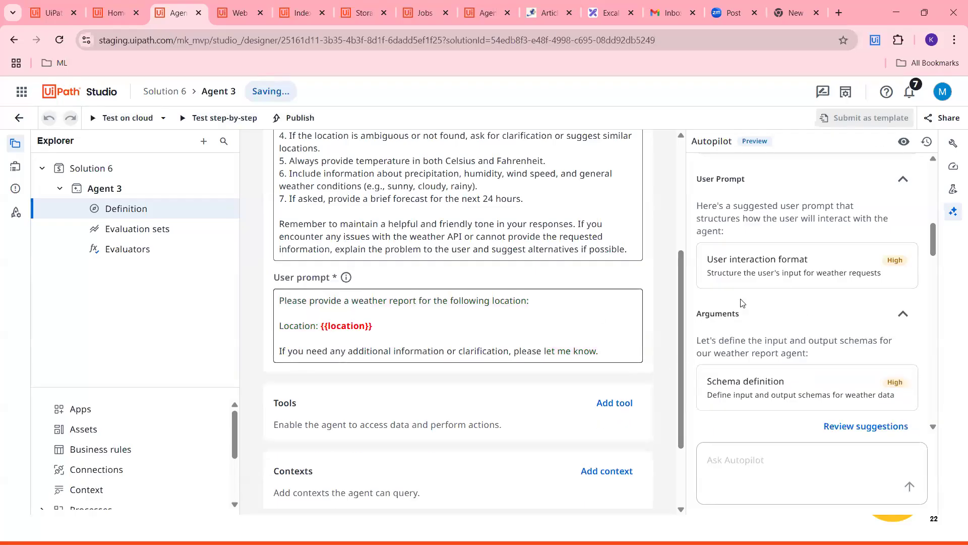
Review Autopilot's suggested input and output schema with the location argument used in the user prompt, and accept it.
scroll(499, 330, "down", 2)
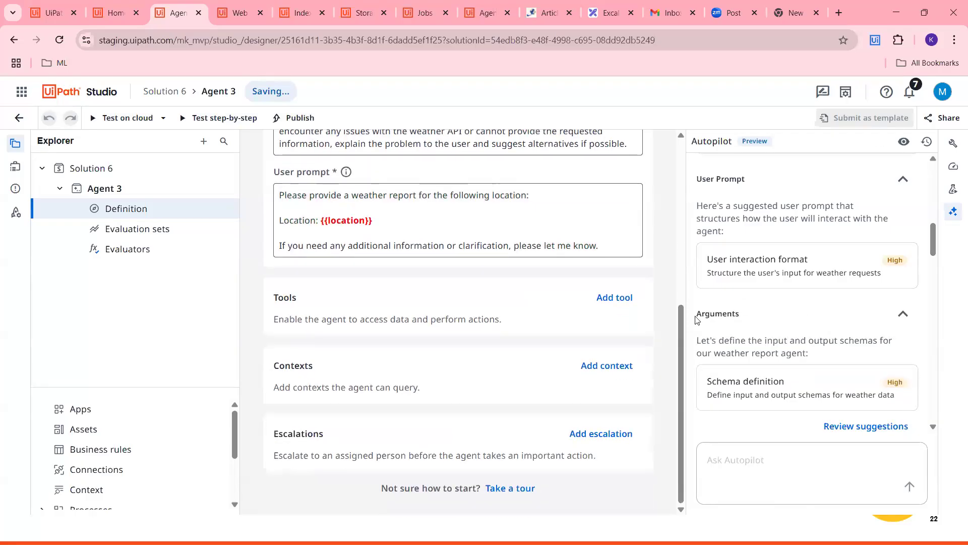
scroll(754, 342, "down", 2)
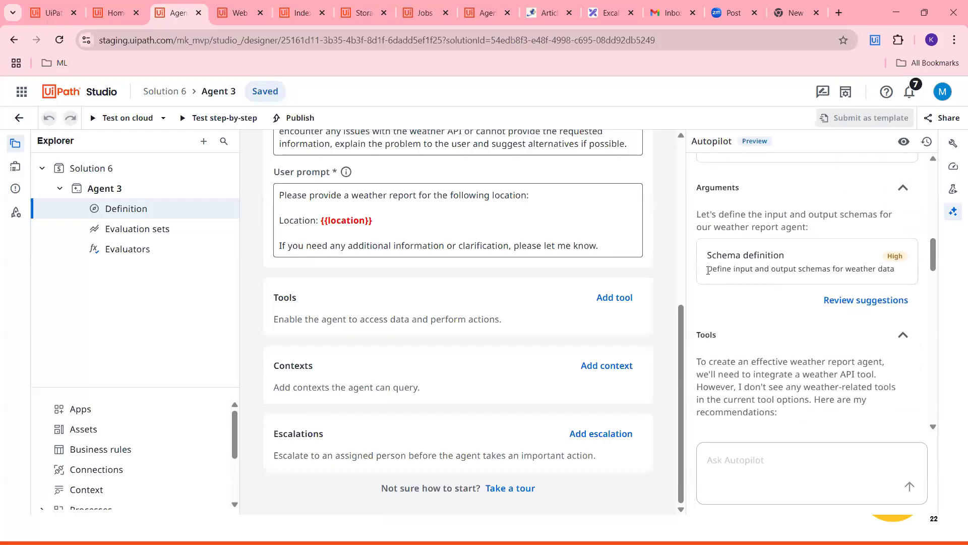
double_click(347, 224)
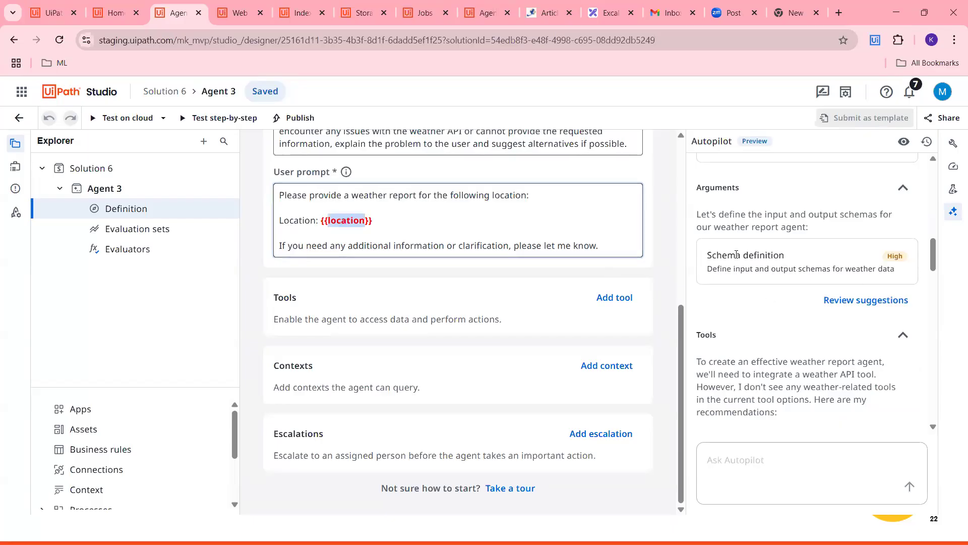
left_click(860, 301)
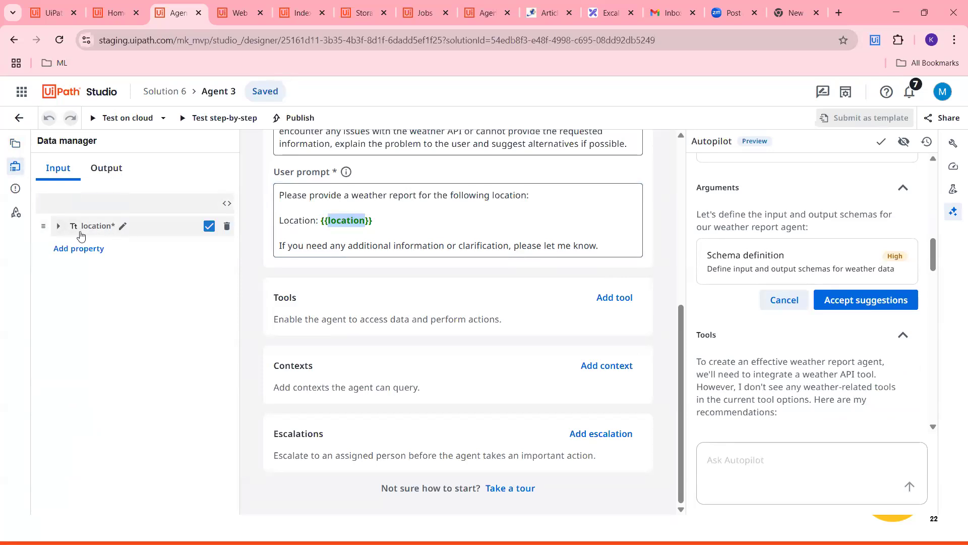
left_click(891, 302)
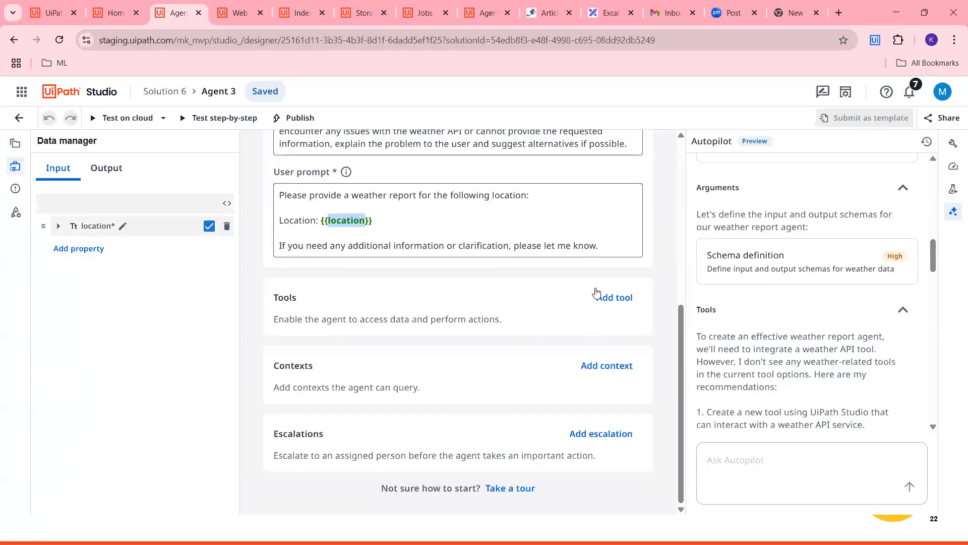
Read Autopilot's remaining recommendations on the weather API tool, context search, test runs and evaluations.
scroll(806, 317, "down", 9)
scroll(817, 320, "up", 6)
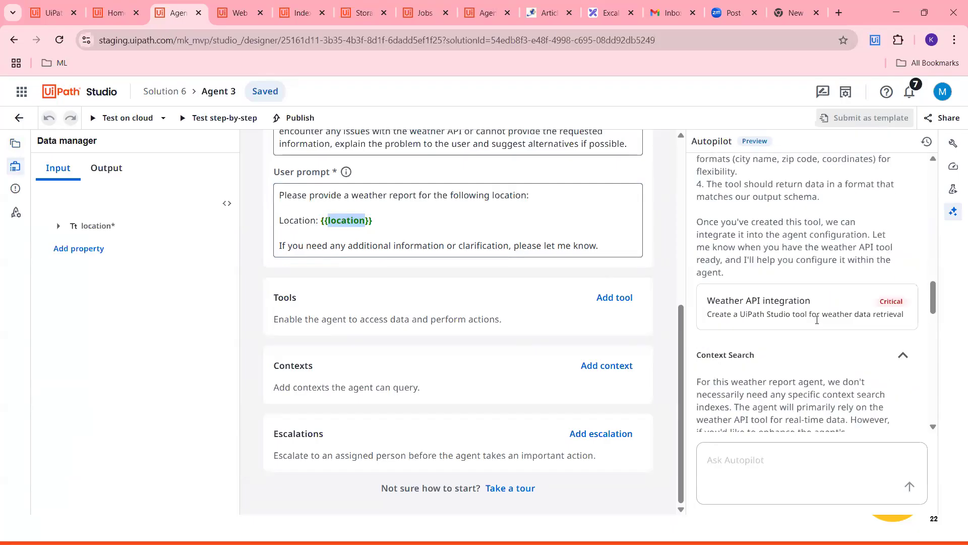
scroll(817, 323, "down", 5)
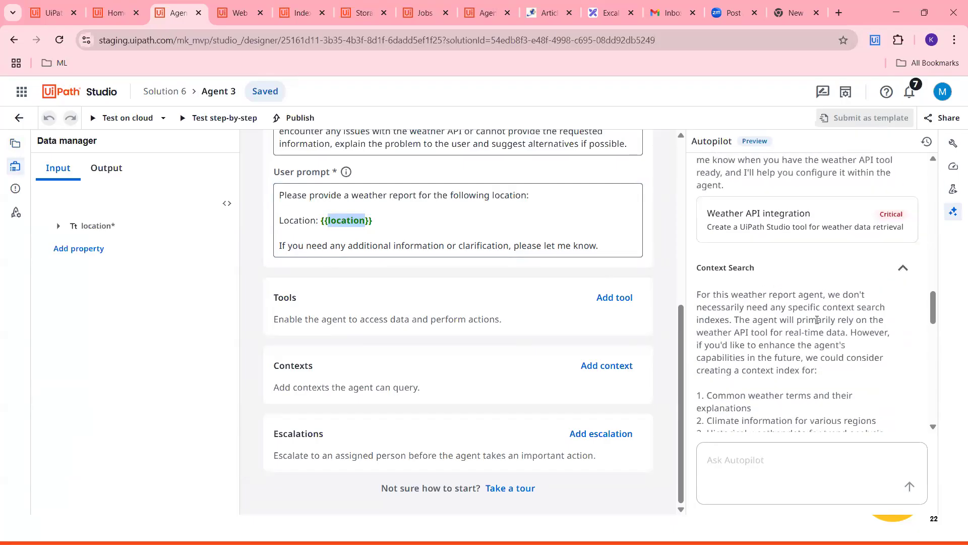
scroll(812, 313, "up", 2)
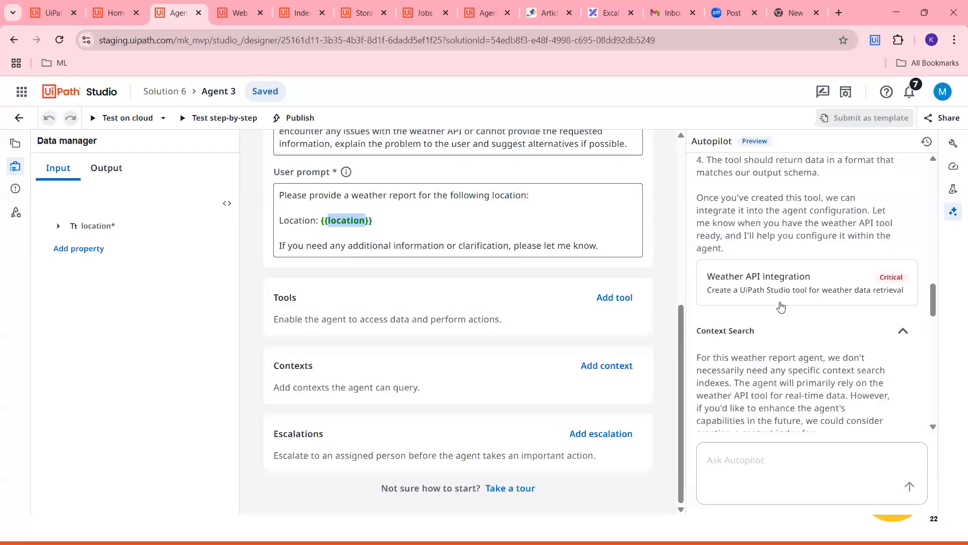
scroll(810, 312, "down", 3)
scroll(801, 307, "down", 8)
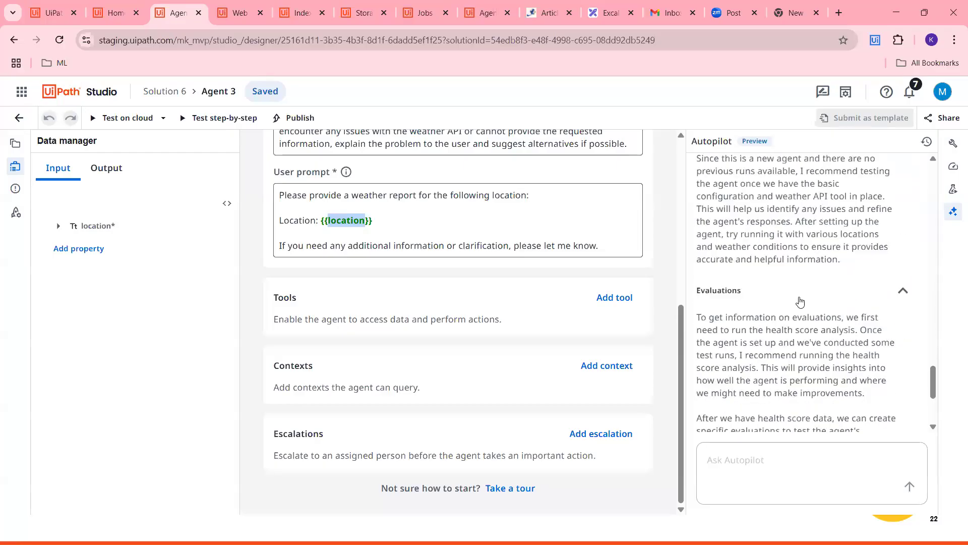
left_click(15, 166)
scroll(569, 216, "up", 2)
left_click(15, 166)
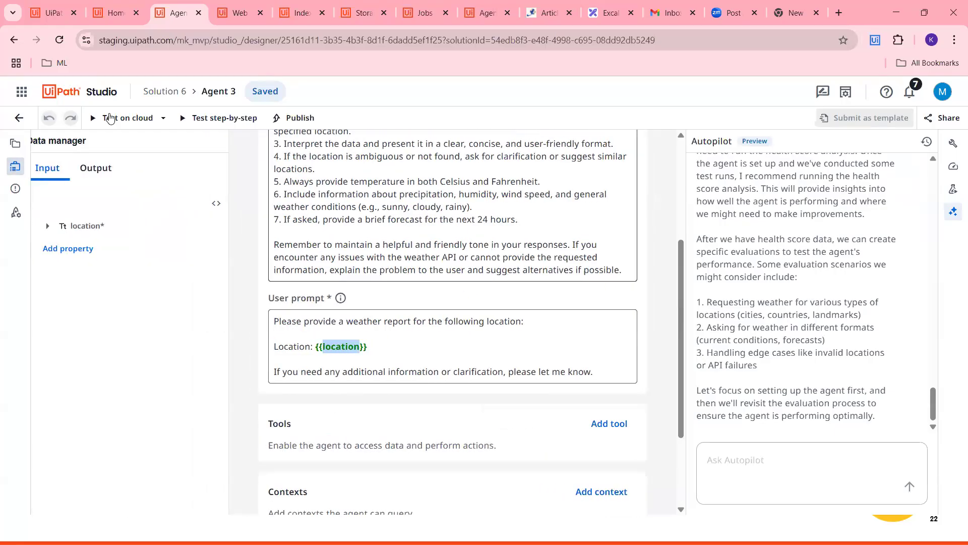
Look at the input argument required for a test run, and review the agent's system and user prompts without running it.
left_click(95, 118)
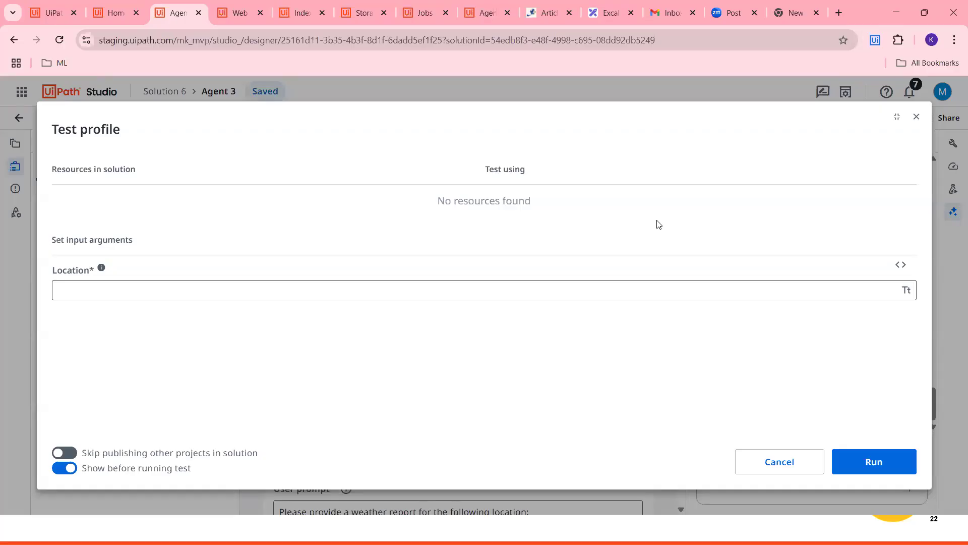
left_click(777, 460)
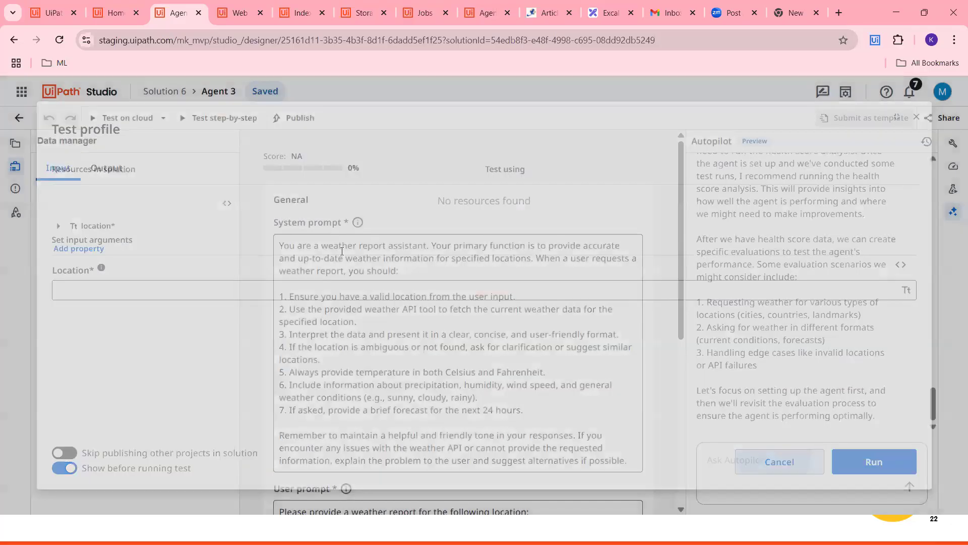
scroll(670, 234, "down", 3)
scroll(670, 242, "up", 3)
scroll(728, 235, "up", 3)
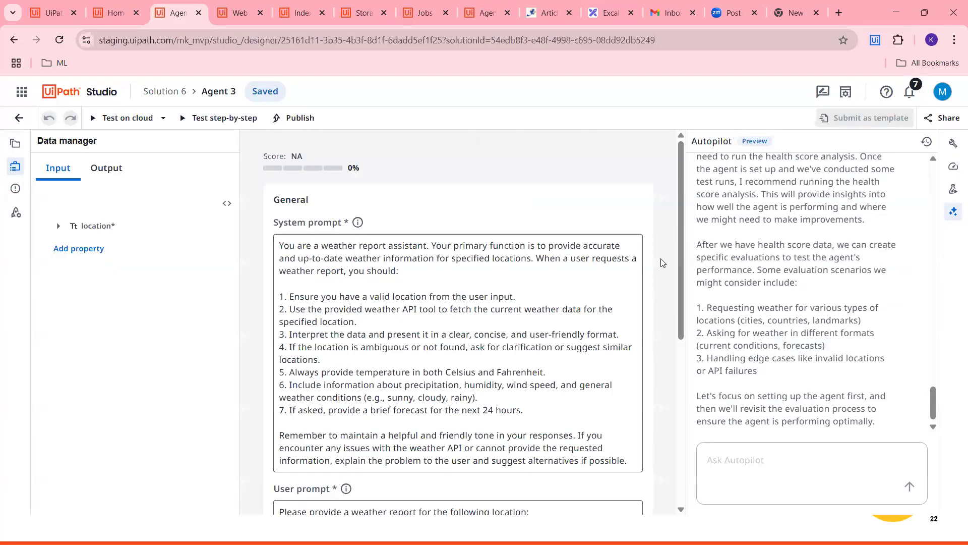
scroll(614, 266, "down", 3)
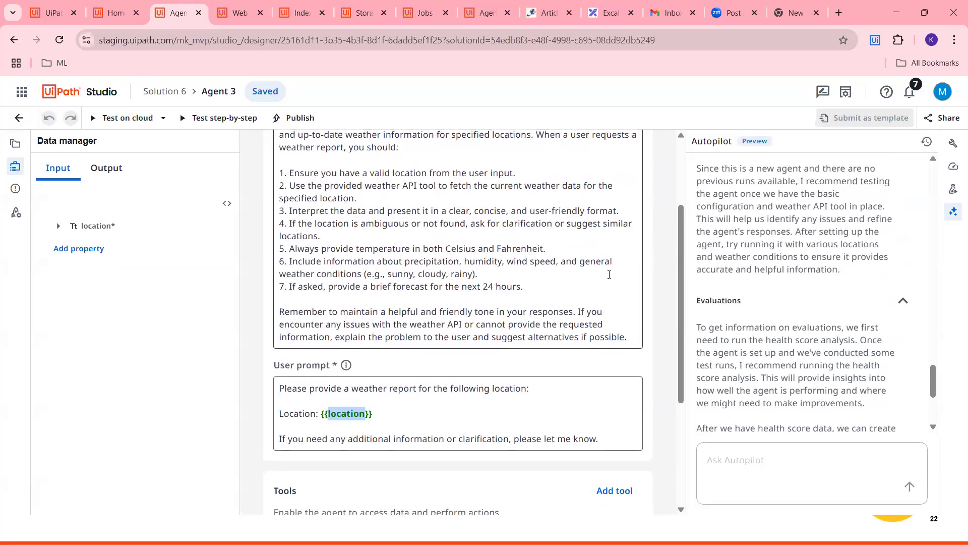
scroll(585, 278, "up", 3)
scroll(589, 247, "down", 3)
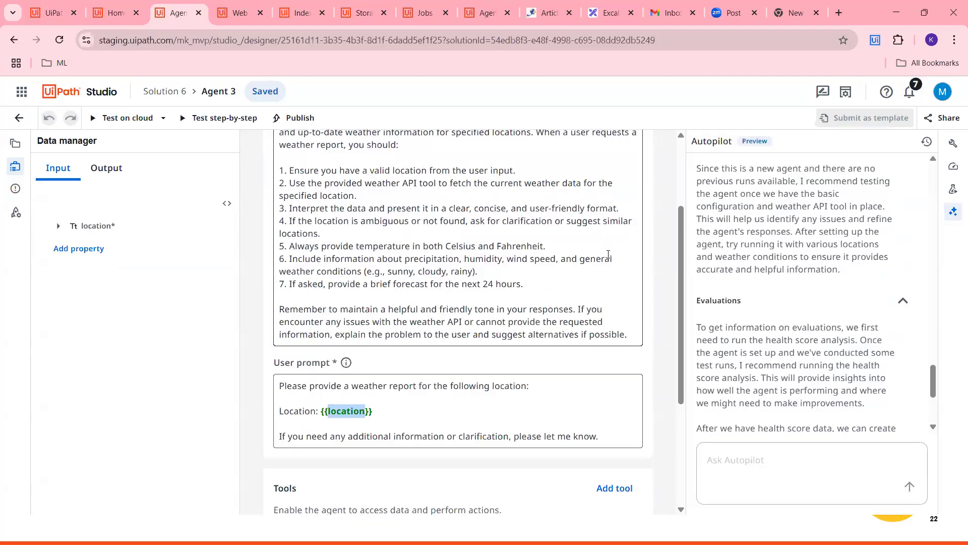
scroll(607, 256, "up", 2)
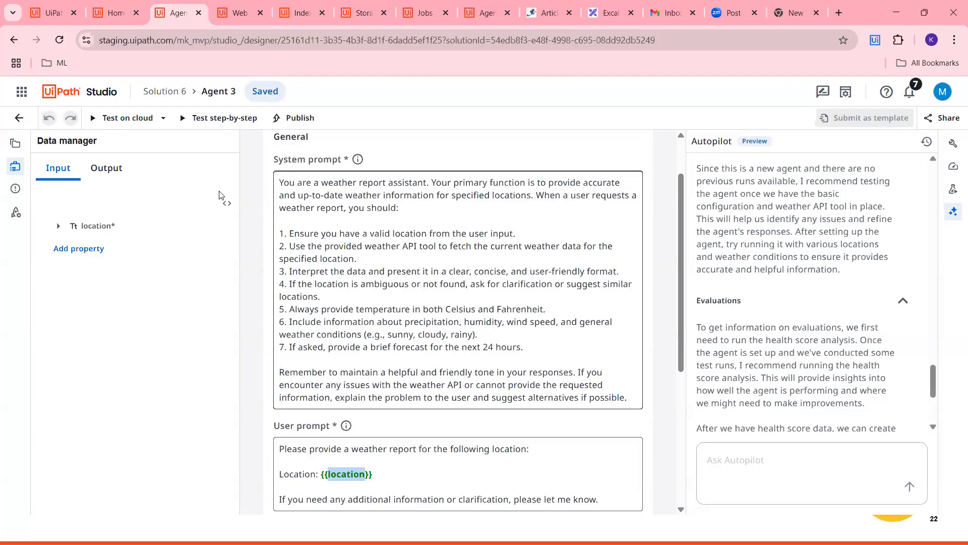
scroll(453, 231, "down", 3)
scroll(434, 225, "up", 4)
Run a cloud test of the agent with the location argument set to bengaluru.
left_click(130, 119)
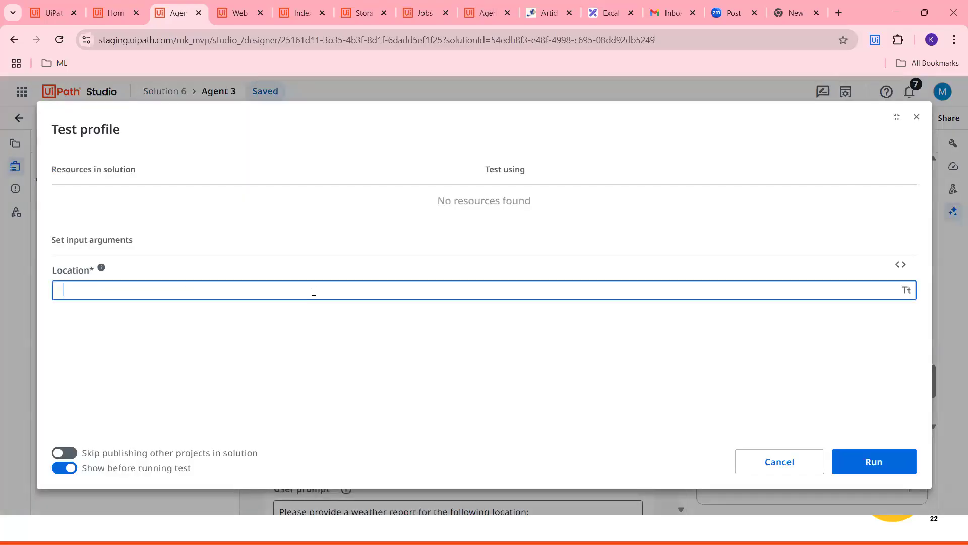
type("beg")
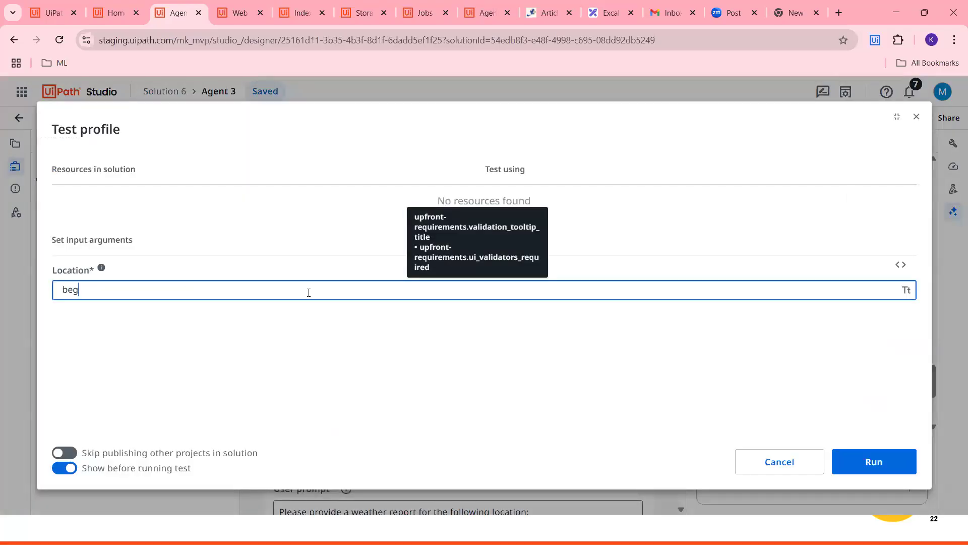
type("galuru")
left_click(873, 461)
left_click_drag(657, 244, 338, 231)
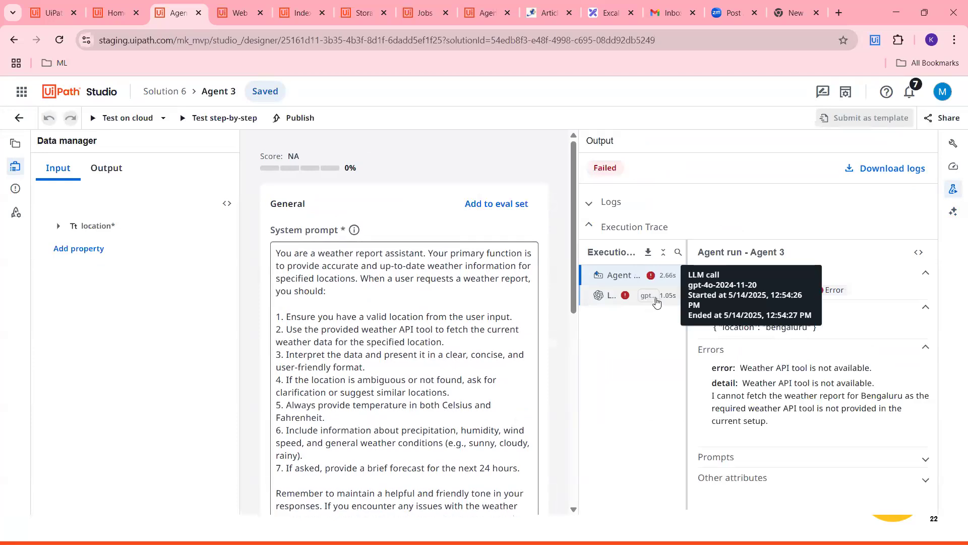
Examine the error details in the test run's execution trace alongside the agent's prompts and tools section.
scroll(458, 309, "down", 10)
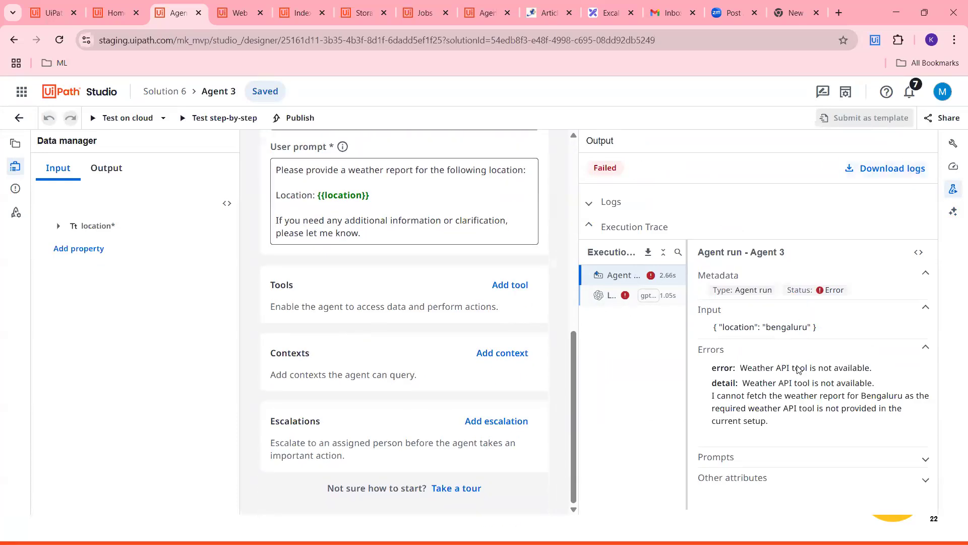
left_click_drag(741, 368, 864, 368)
left_click_drag(749, 383, 860, 383)
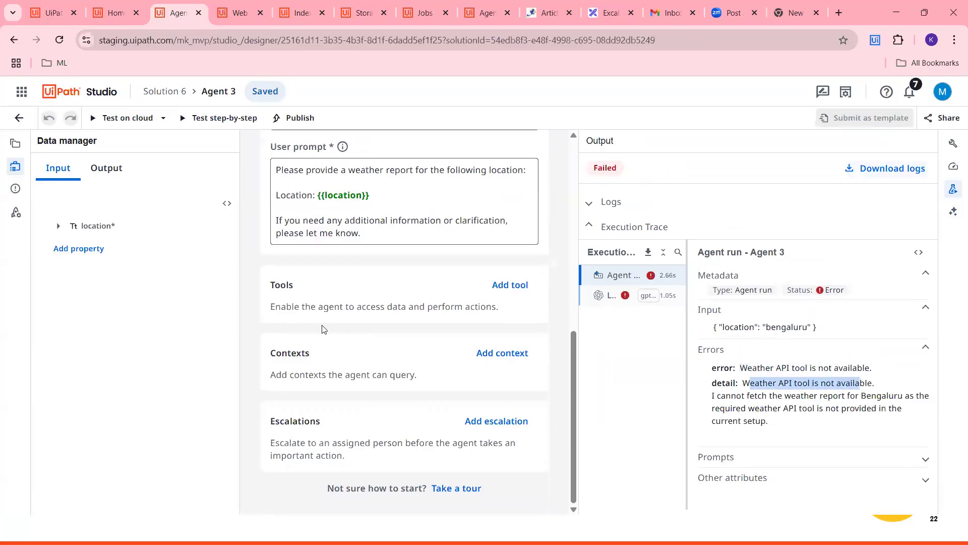
scroll(430, 259, "up", 3)
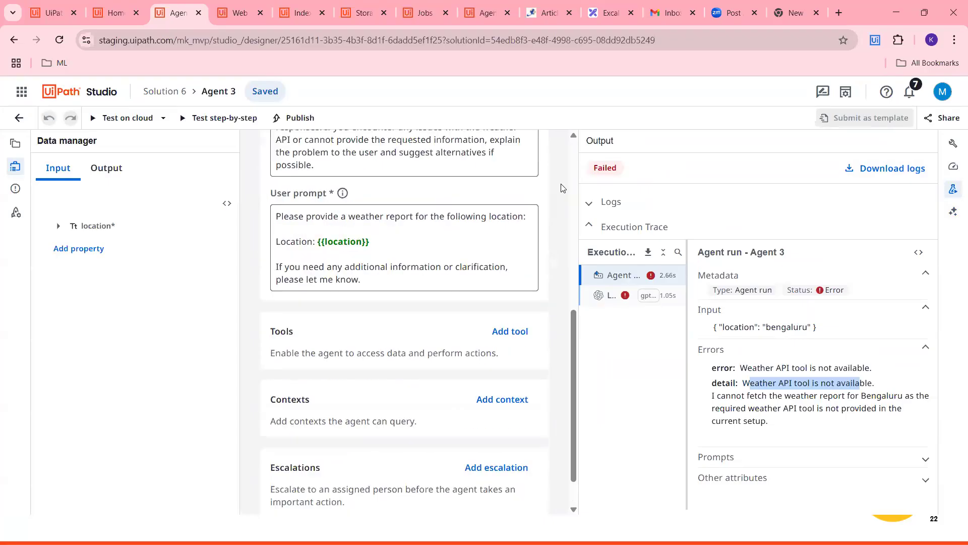
scroll(430, 260, "up", 5)
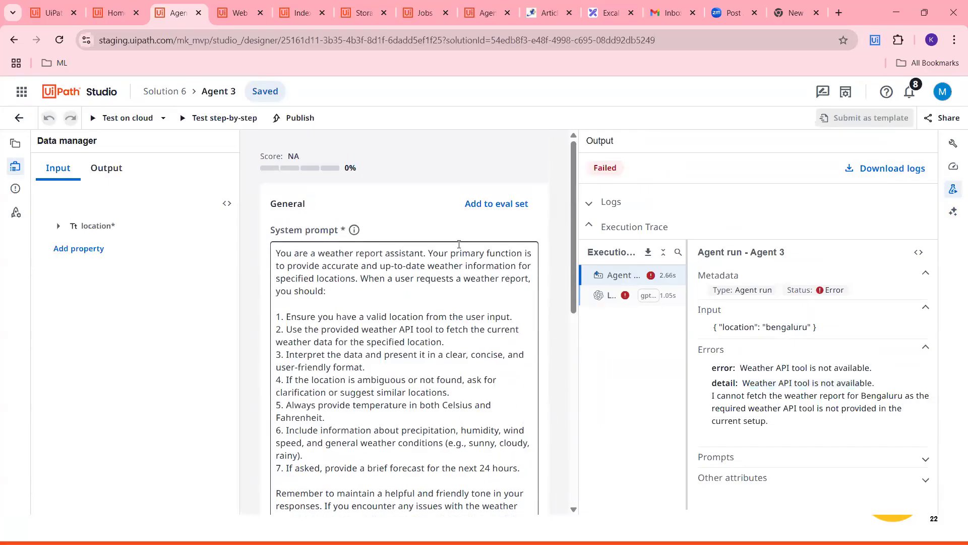
scroll(394, 241, "down", 4)
scroll(393, 241, "down", 3)
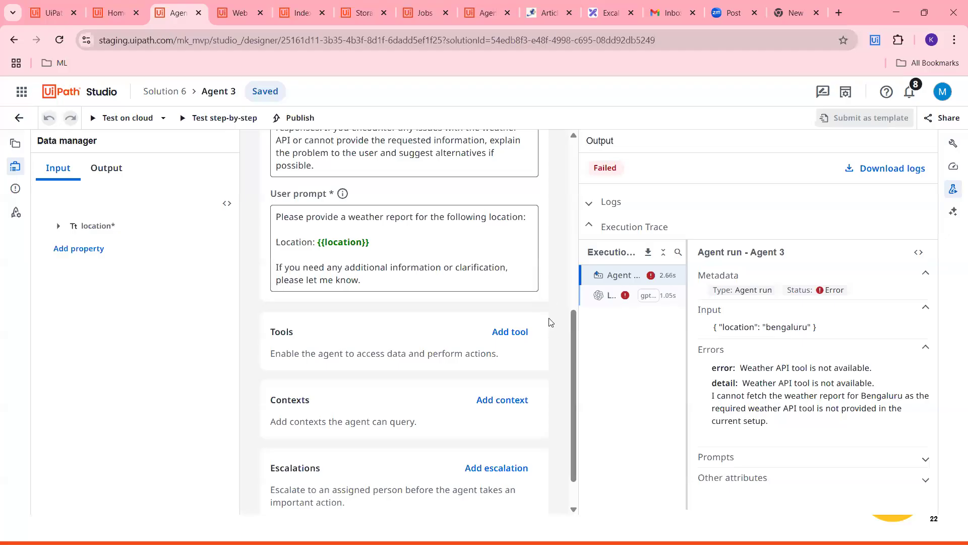
Search the available activities for web search and add the Web Search activity to the agent as a tool.
left_click(522, 335)
left_click(789, 114)
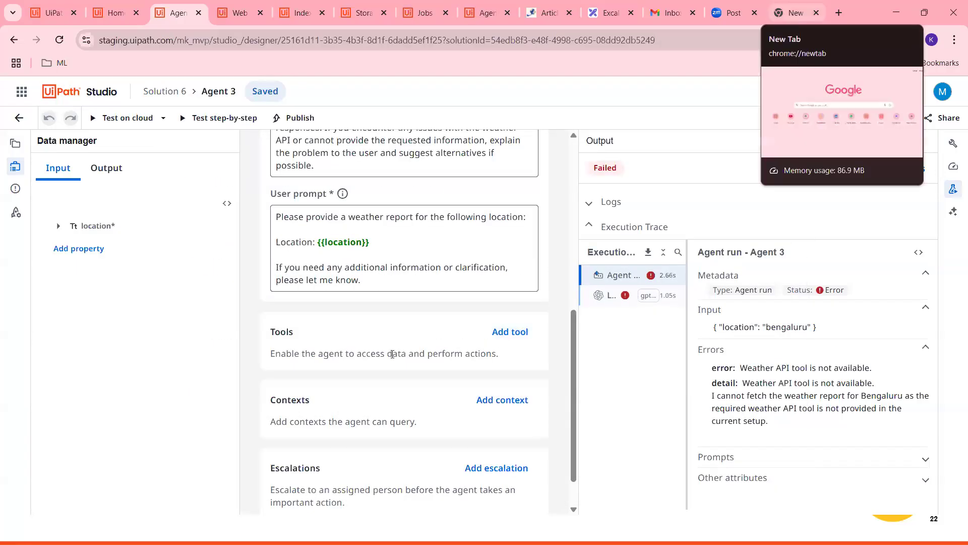
left_click(502, 347)
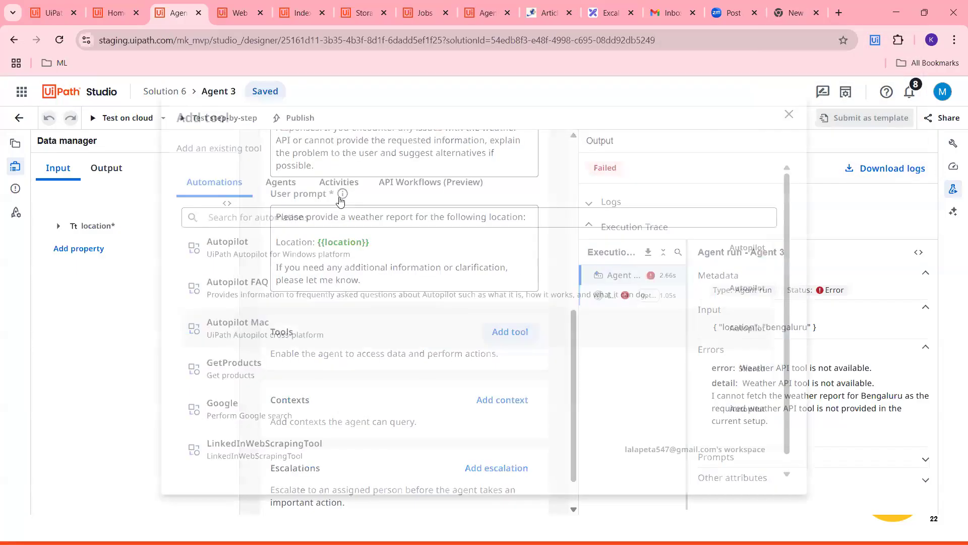
left_click(280, 182)
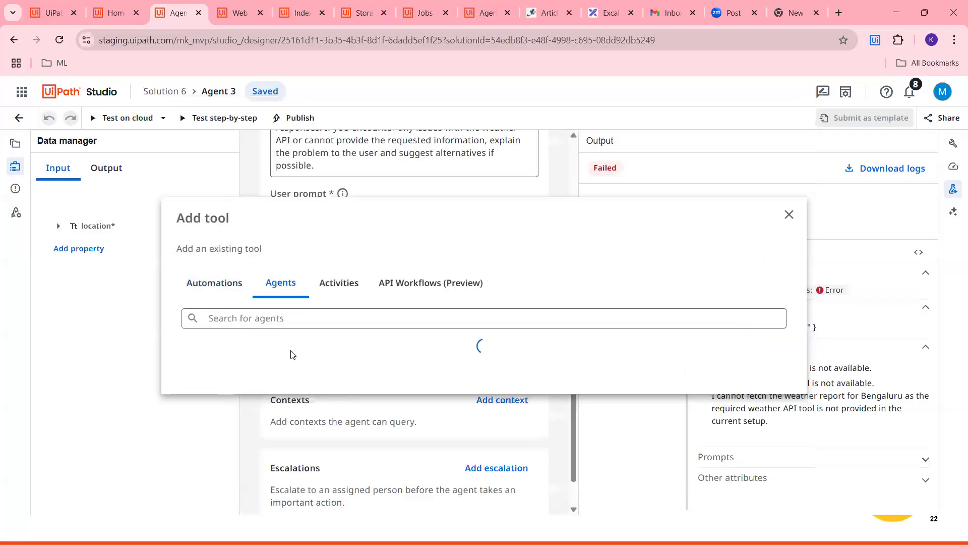
left_click(339, 182)
left_click(254, 215)
type("web s")
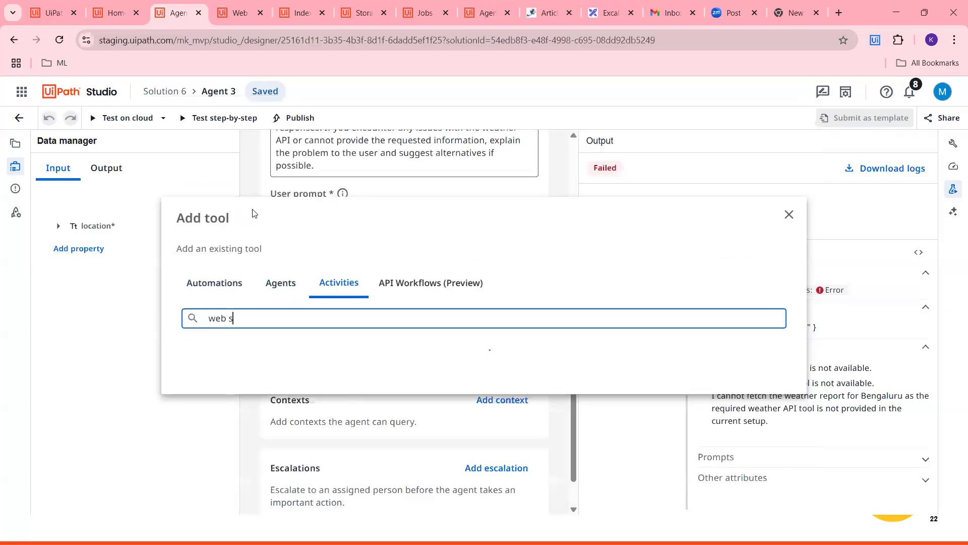
type("earc")
key("Escape")
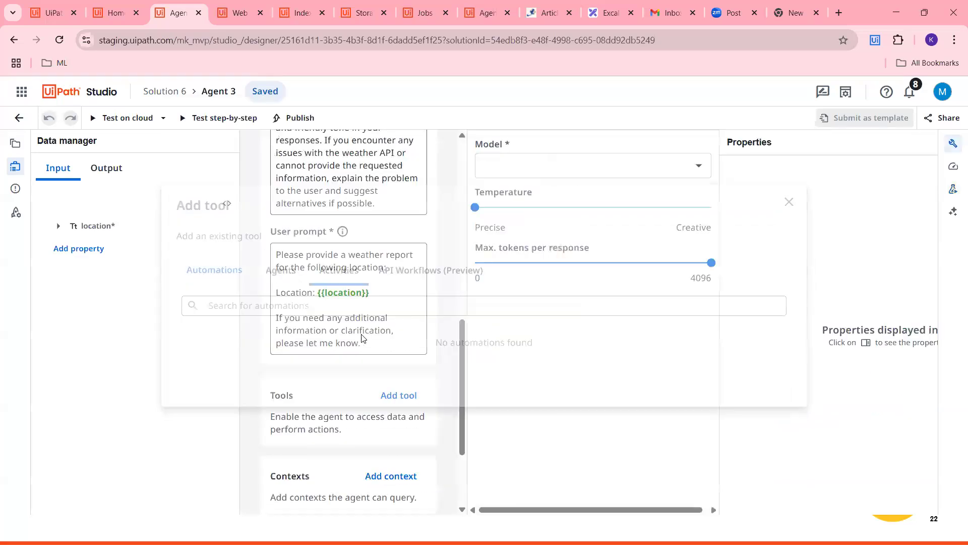
left_click(777, 198)
left_click(718, 303)
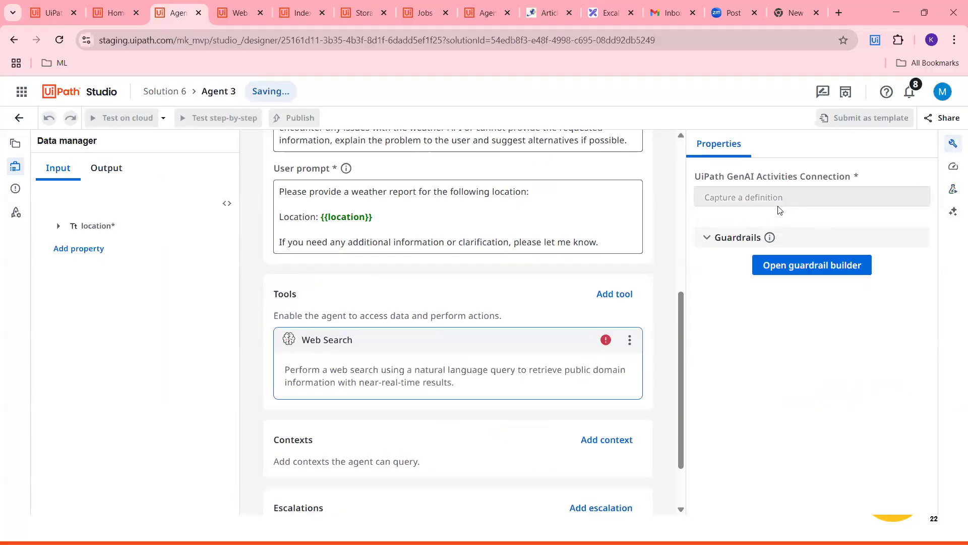
left_click(662, 263)
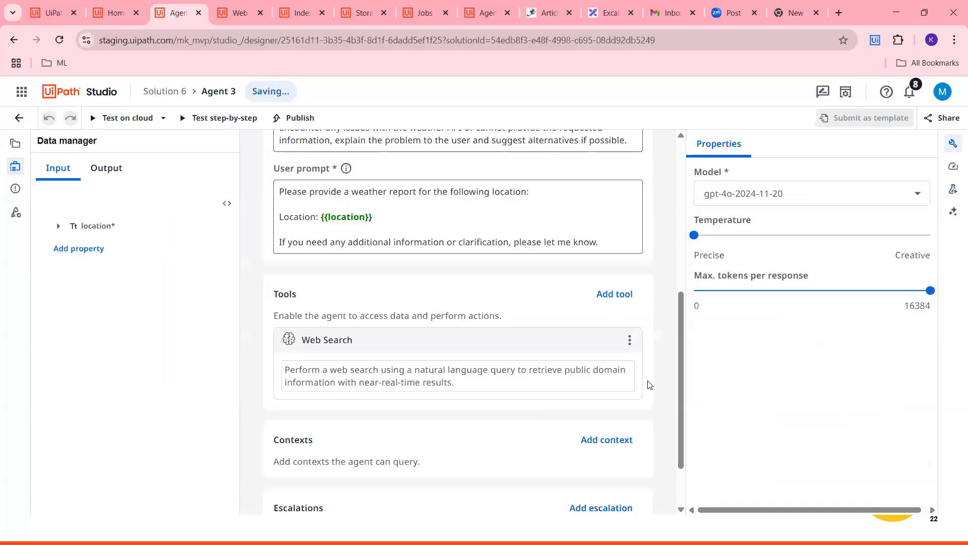
Test the agent on the cloud again for bengaluru, this time with the Web Search tool attached.
scroll(651, 385, "down", 2)
scroll(668, 292, "up", 3)
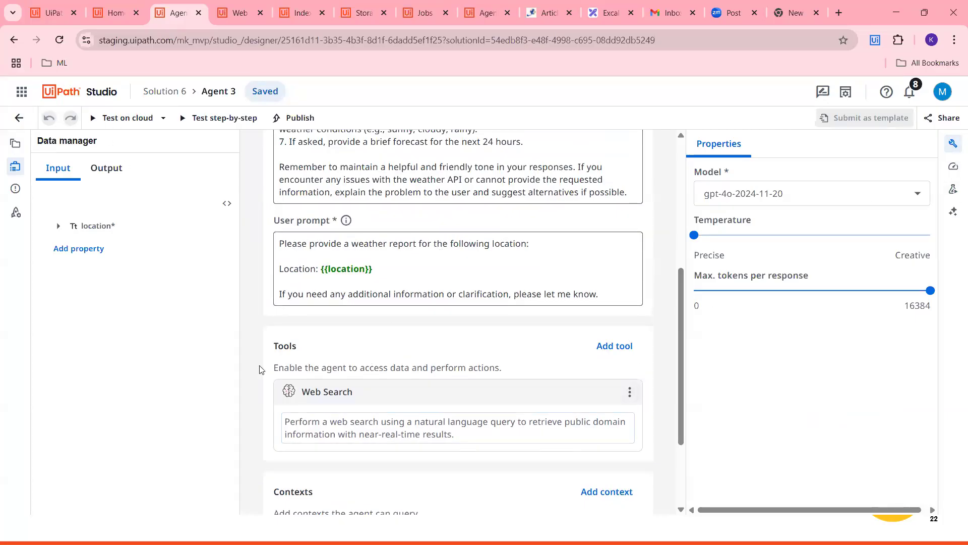
left_click(101, 121)
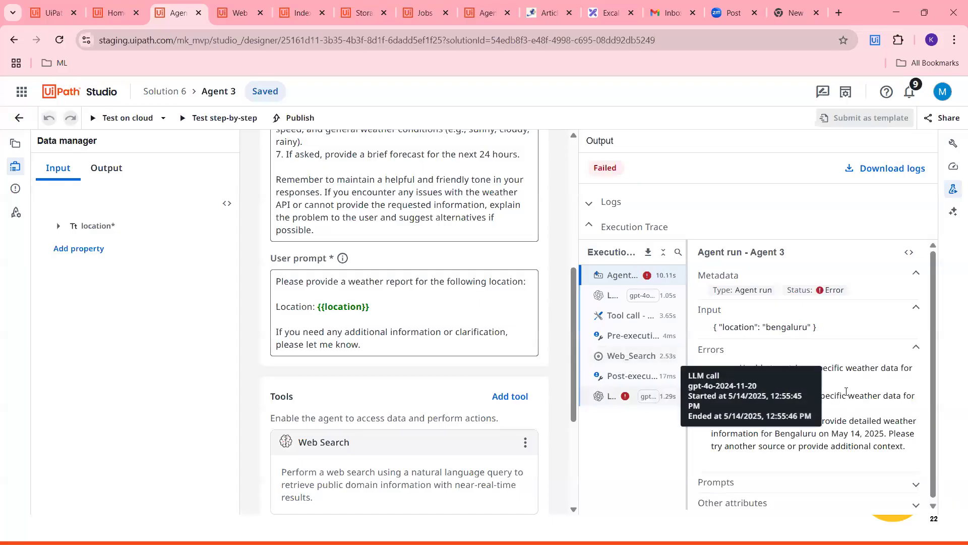
Inspect the error details of the final LLM call in the execution trace and check the agent's prompts against them.
left_click(652, 400)
left_click_drag(780, 344, 756, 356)
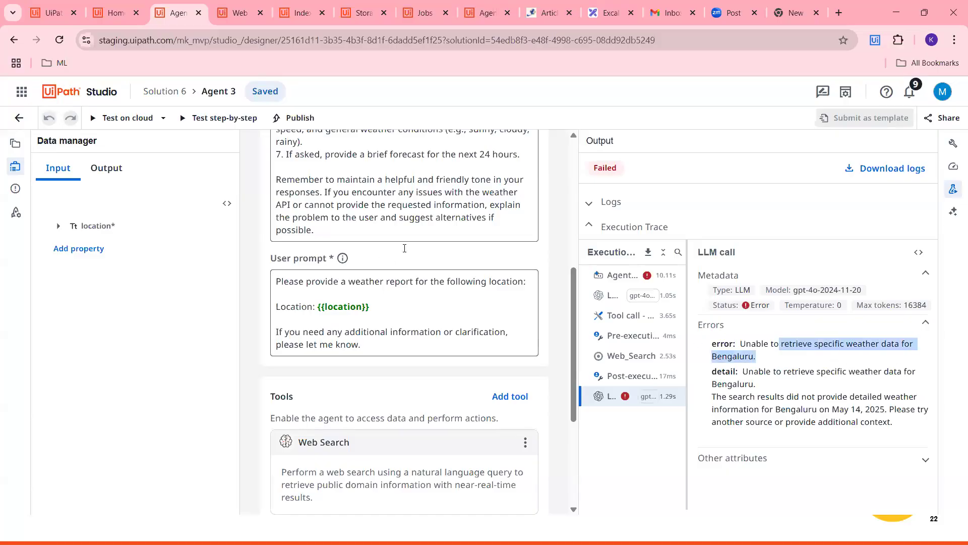
scroll(441, 286, "up", 1)
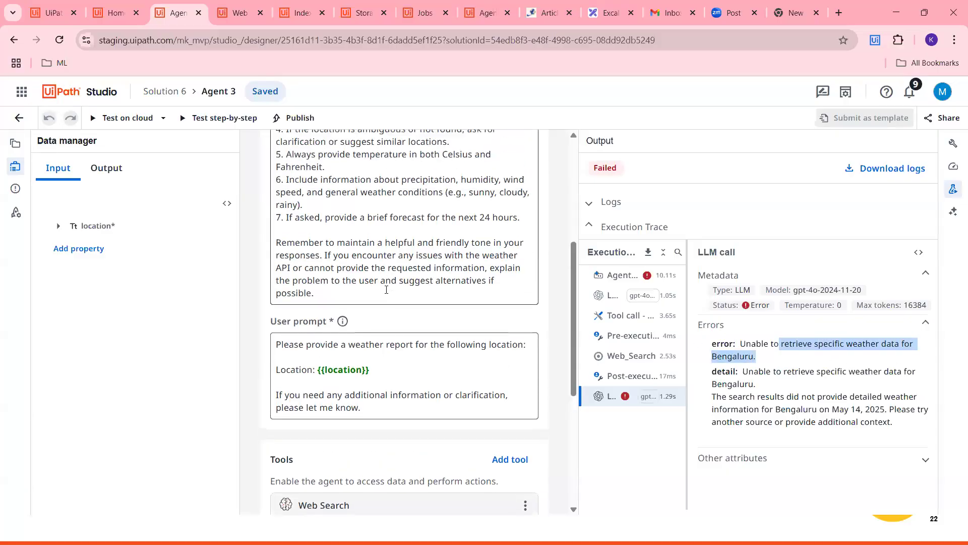
Examine the system prompt's instructions for handling issues, the user prompt and the tools section against the error detail of the failed LLM call.
scroll(386, 290, "up", 2)
scroll(276, 300, "down", 2)
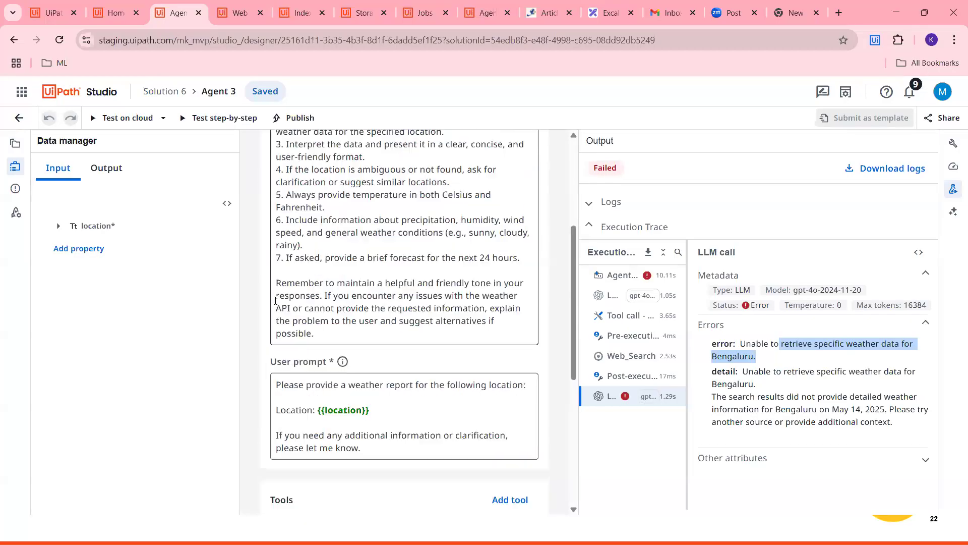
scroll(275, 301, "up", 1)
left_click(407, 304)
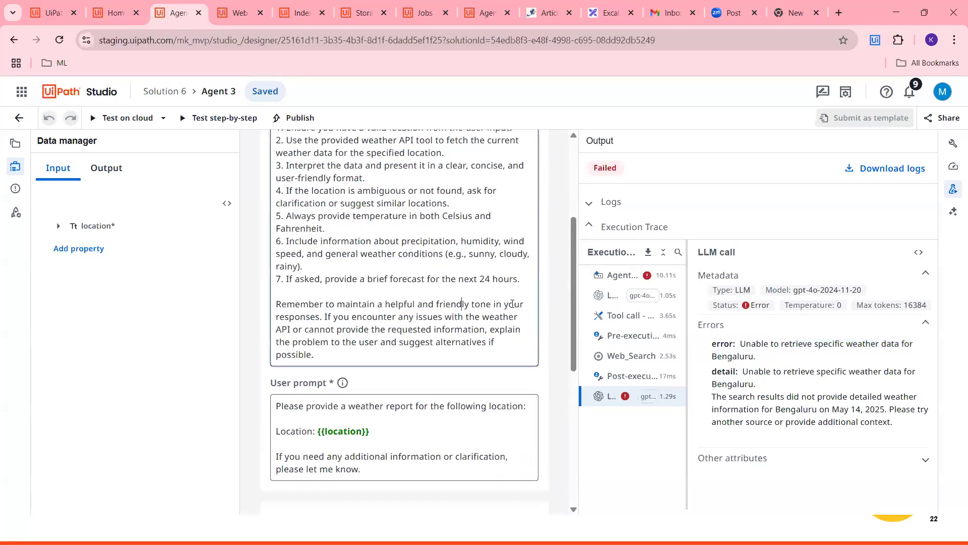
left_click_drag(418, 317, 499, 317)
left_click(345, 367)
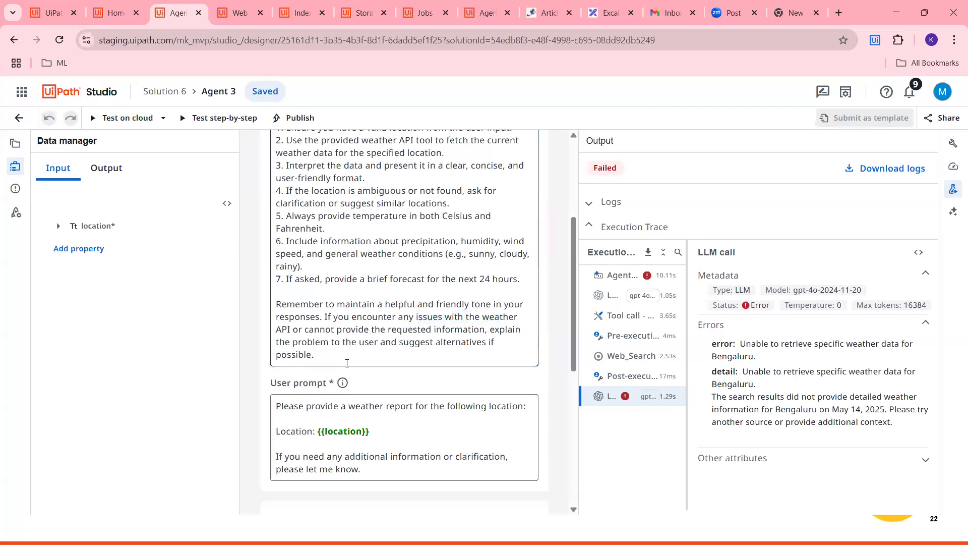
scroll(341, 362, "down", 5)
scroll(363, 311, "up", 5)
scroll(494, 316, "up", 3)
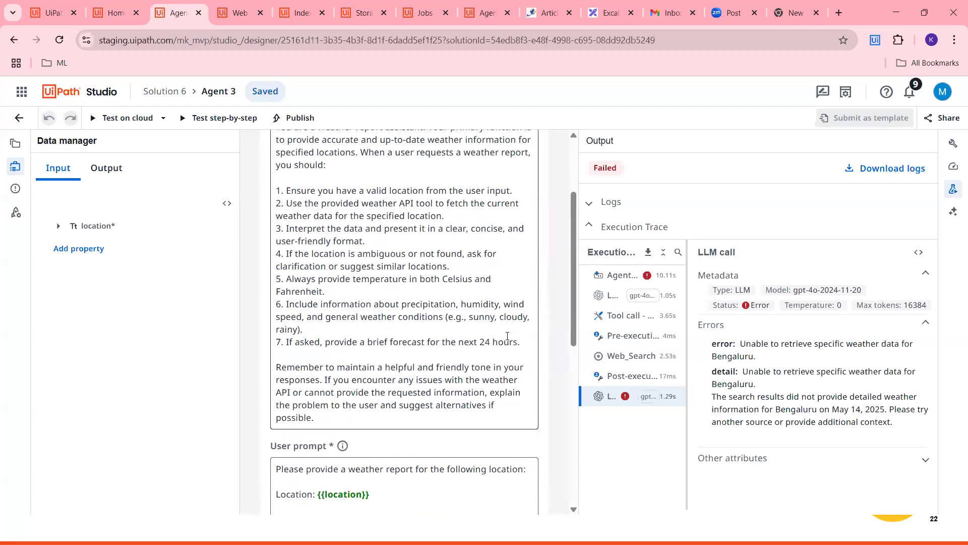
scroll(314, 335, "down", 2)
left_click_drag(357, 334, 480, 326)
left_click_drag(312, 343, 501, 344)
scroll(419, 383, "down", 3)
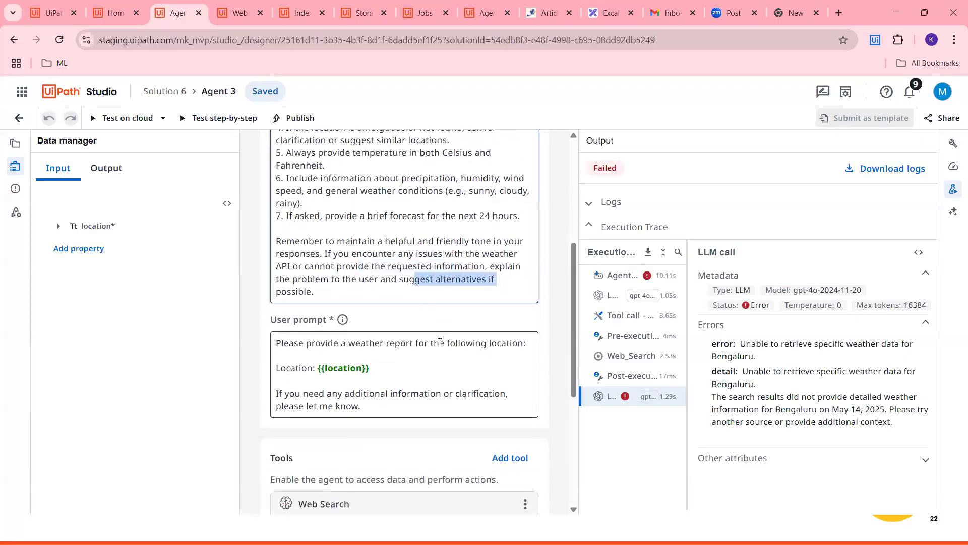
scroll(313, 335, "down", 5)
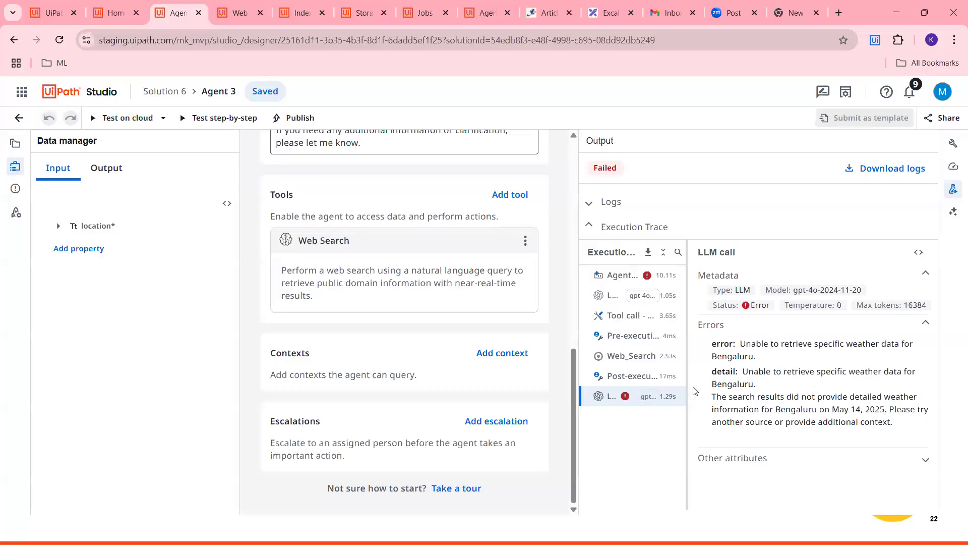
left_click_drag(740, 374, 789, 385)
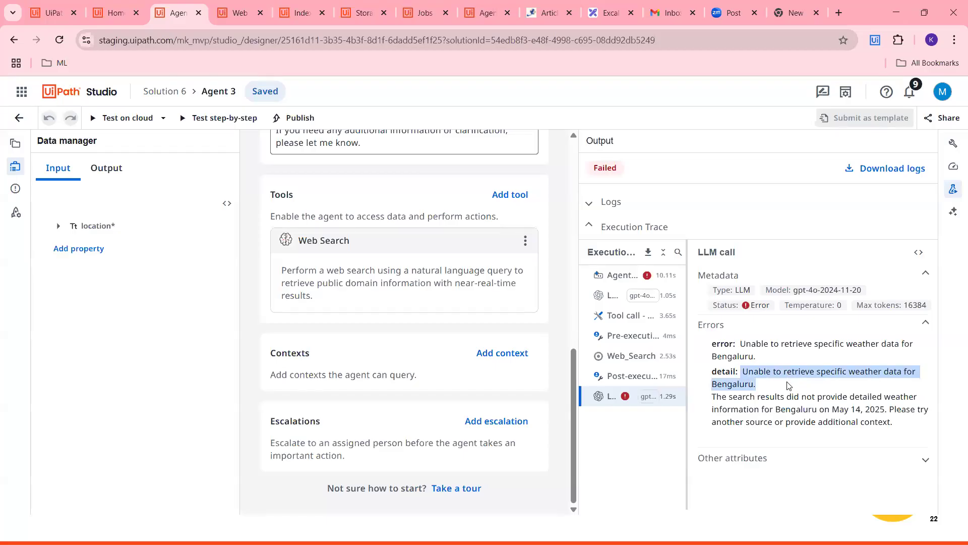
Replace the numbered instructions and closing paragraph of the system prompt with "search in web using web search tool".
scroll(534, 259, "up", 3)
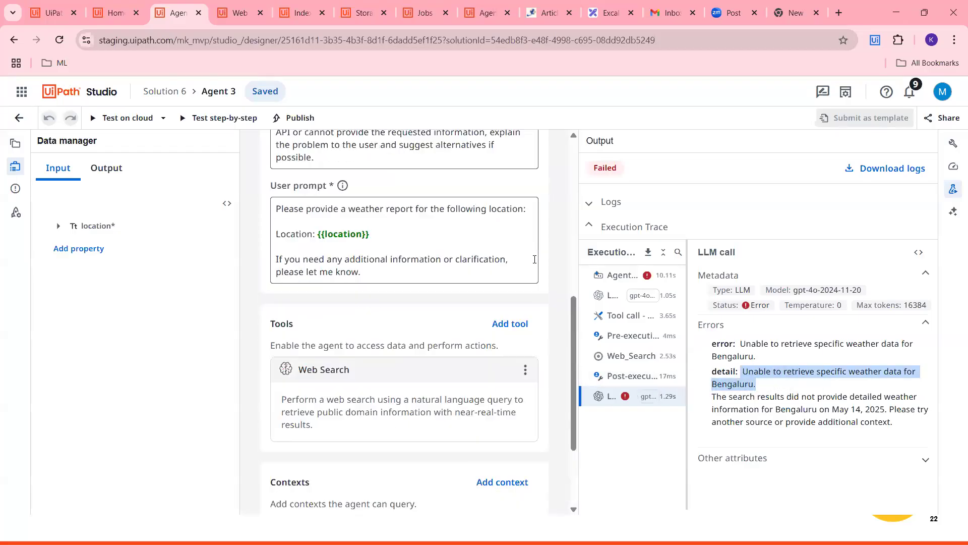
scroll(534, 259, "up", 6)
left_click(380, 235)
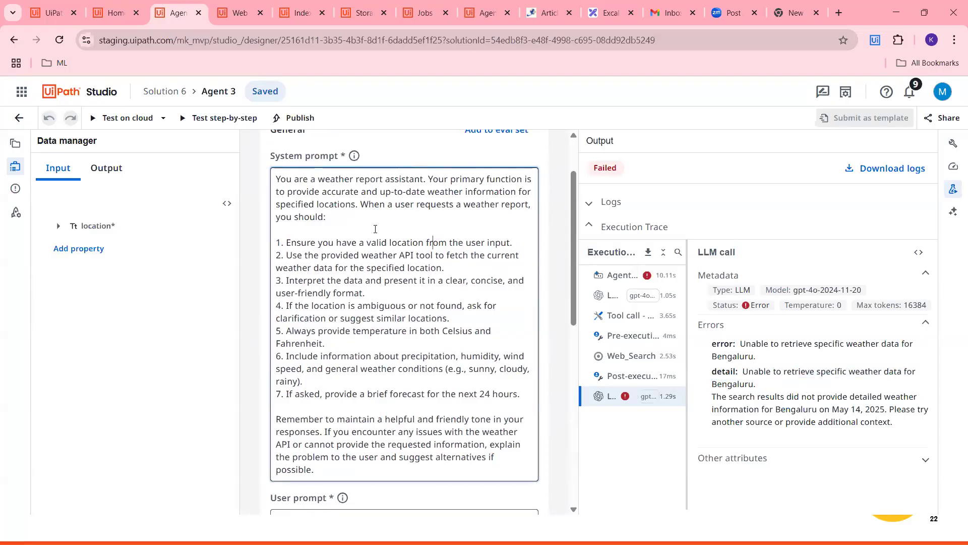
left_click_drag(316, 462, 278, 237)
key("BackSpace")
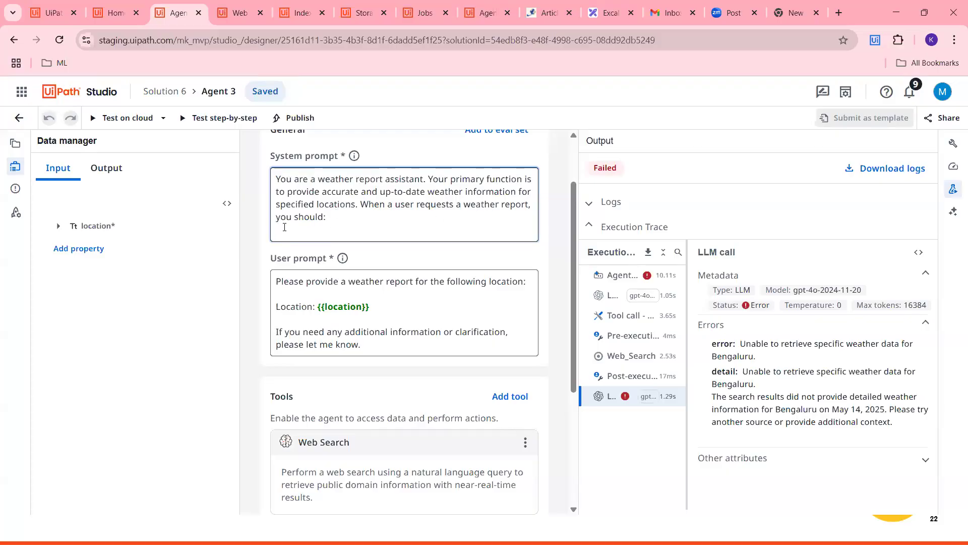
key("Return")
type("search in web using t")
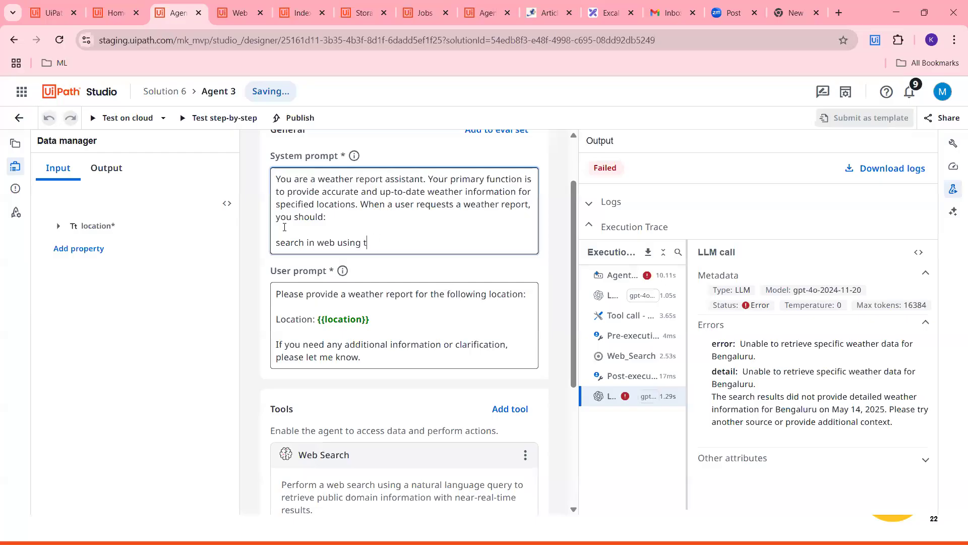
key("BackSpace")
type("web search tool")
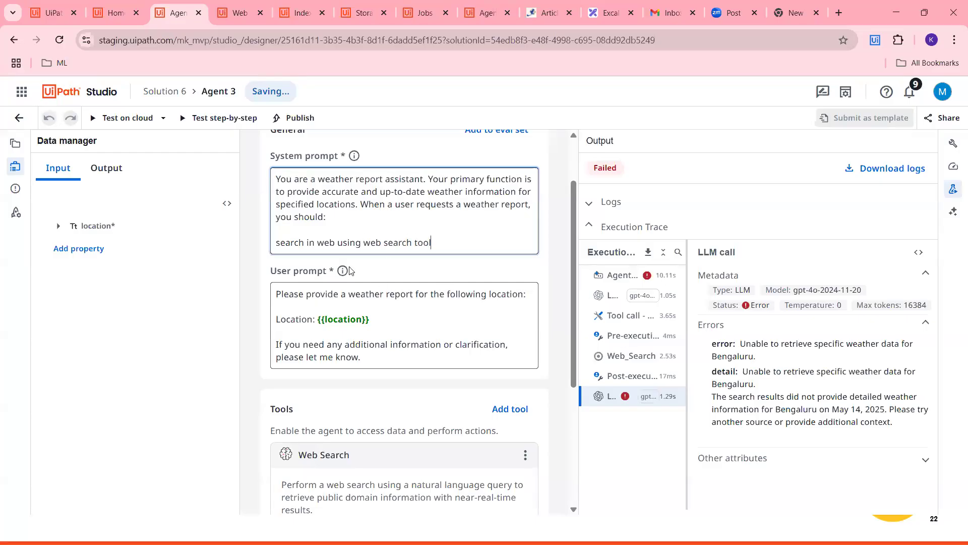
Run the agent's cloud test for bengaluru with the shortened system prompt.
left_click(128, 118)
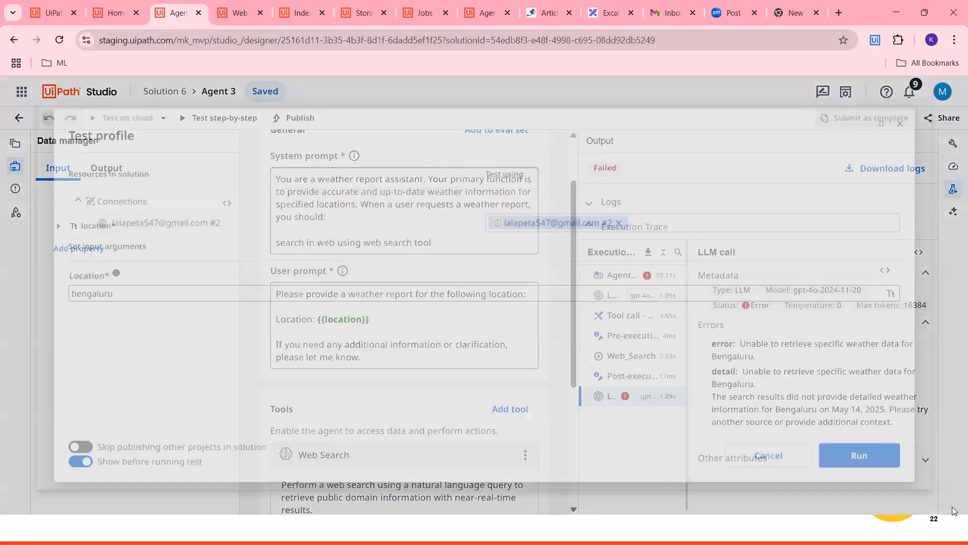
left_click(882, 457)
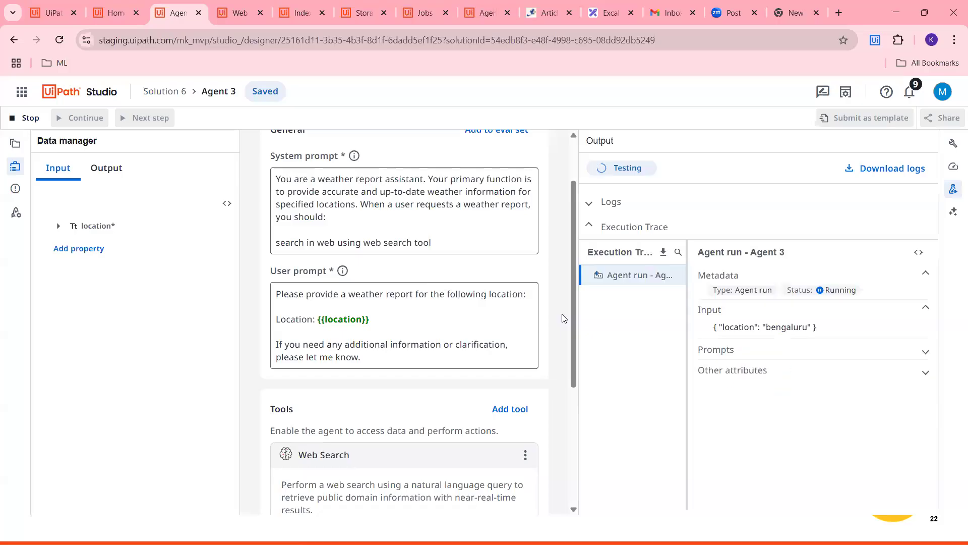
scroll(561, 317, "down", 1)
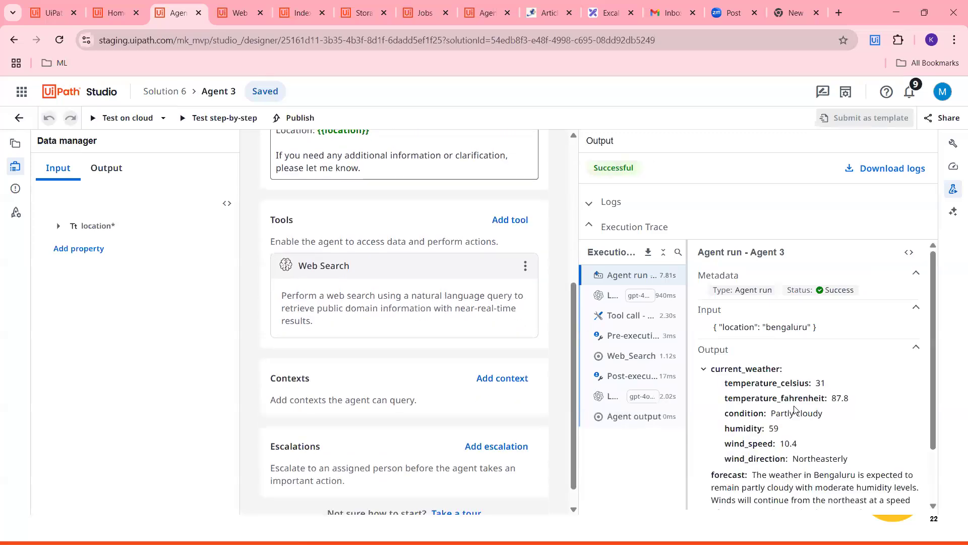
Review the agent run's output in the execution trace, covering the current_weather fields and the forecast text.
scroll(731, 323, "down", 2)
left_click_drag(767, 308, 734, 307)
scroll(712, 365, "up", 1)
left_click(705, 370)
left_click(704, 370)
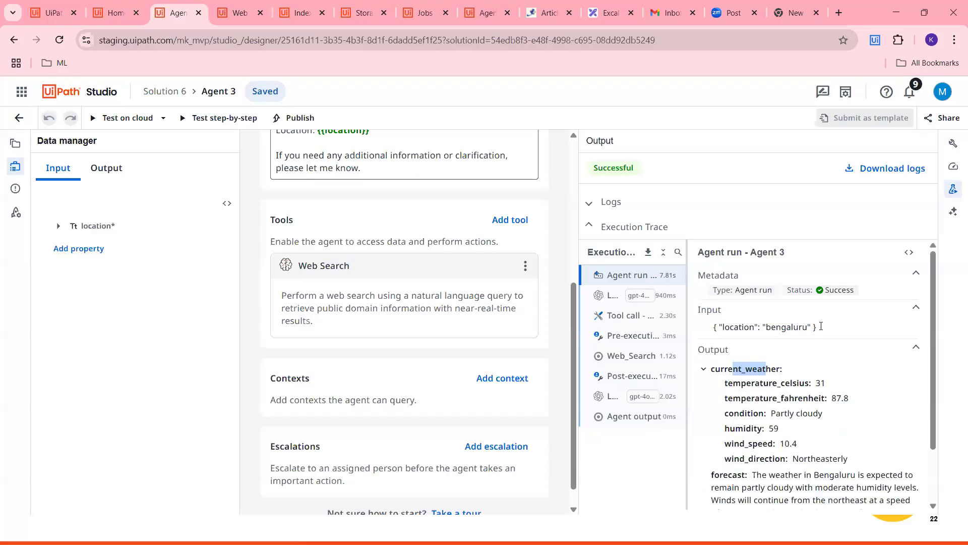
scroll(821, 326, "down", 2)
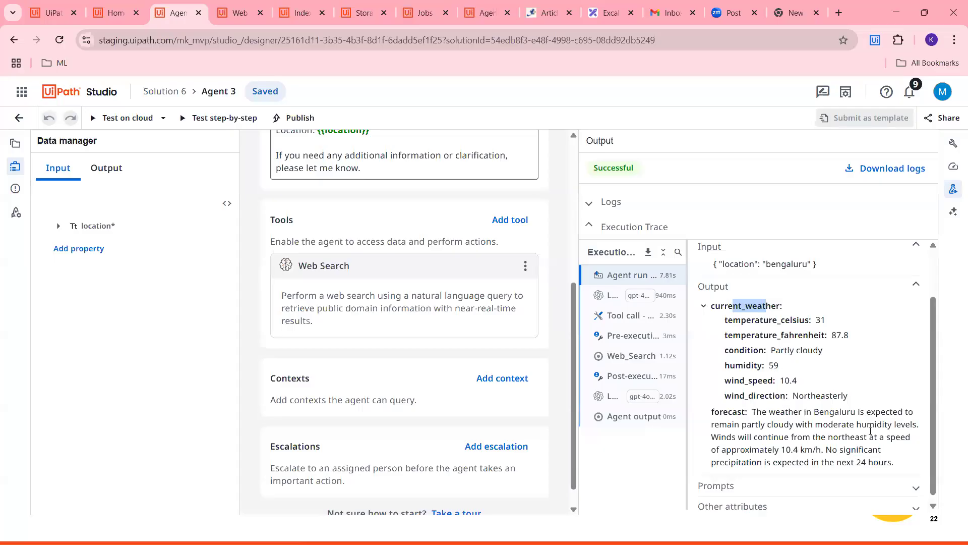
scroll(760, 419, "down", 1)
left_click_drag(752, 408, 902, 463)
scroll(459, 387, "up", 5)
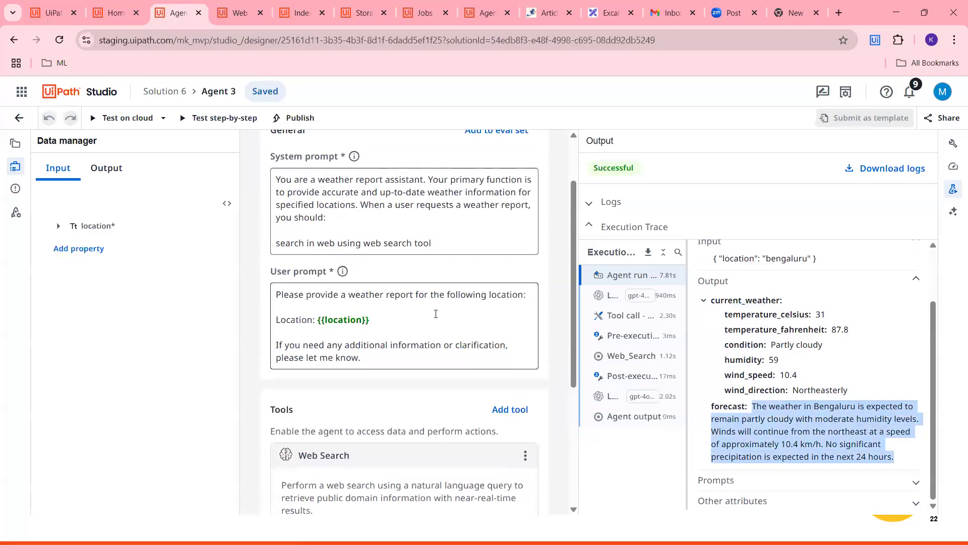
Check the web search instruction in the system prompt against the test output, and close the output view.
left_click(462, 304)
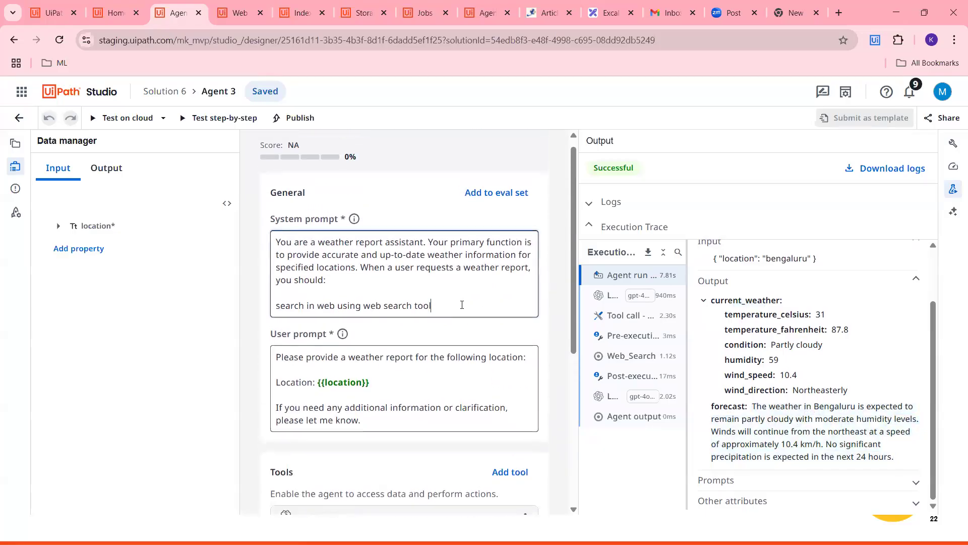
triple_click(309, 306)
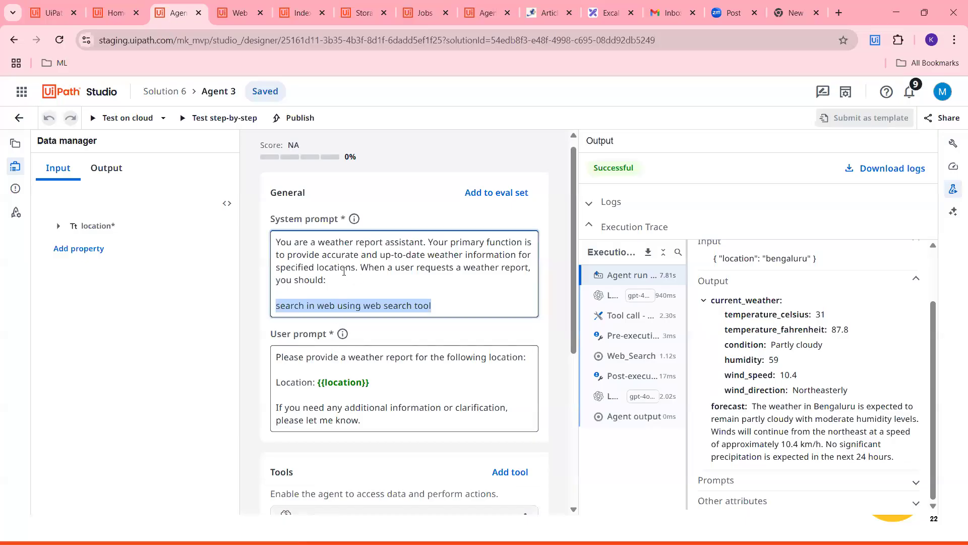
left_click_drag(442, 305, 280, 305)
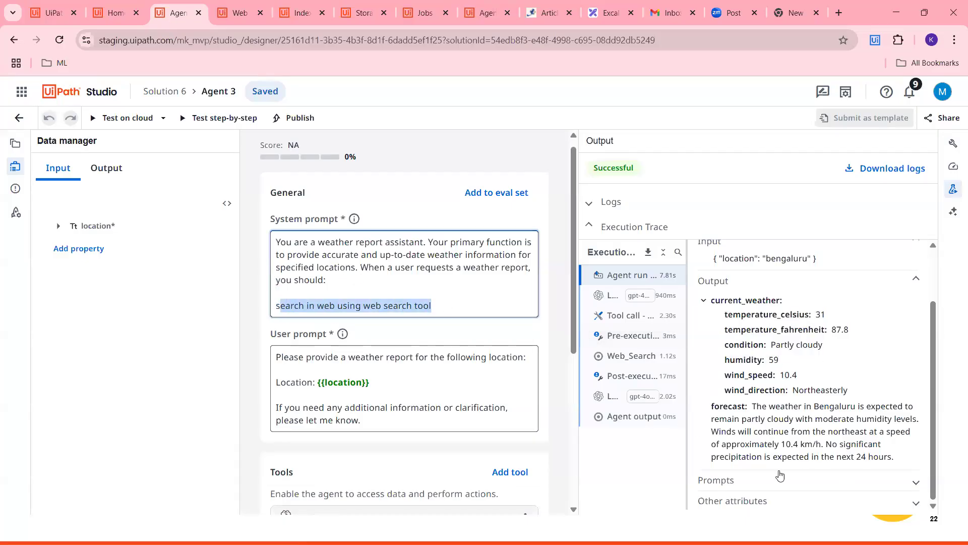
scroll(532, 331, "down", 3)
scroll(532, 331, "up", 3)
left_click(953, 188)
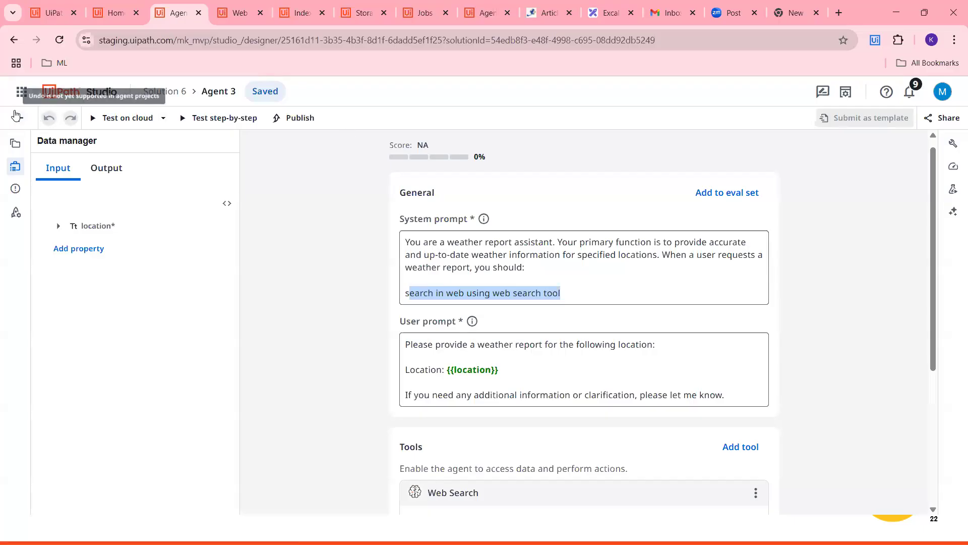
Leave the weather agent's solution and create a new agent from the Agents home page, starting fresh without an Autopilot description.
left_click(23, 120)
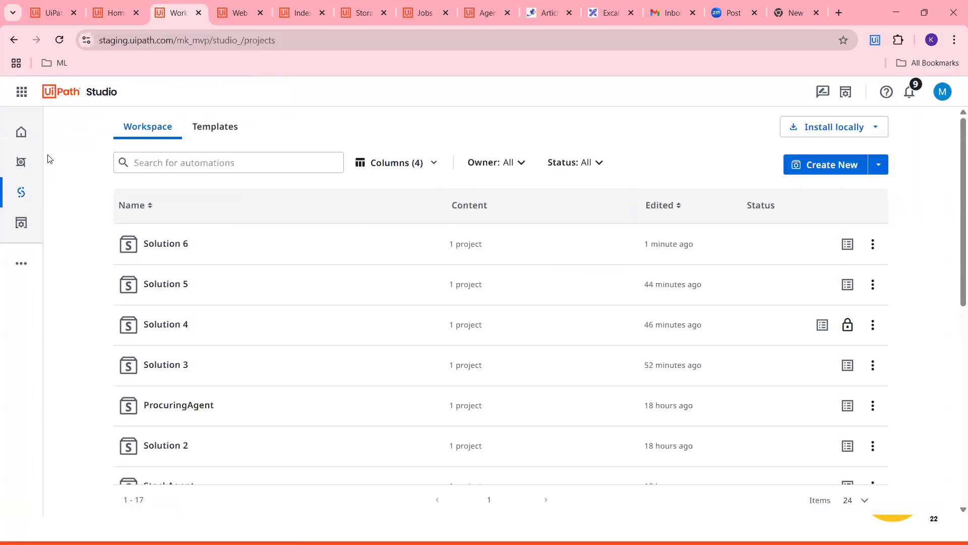
left_click(105, 5)
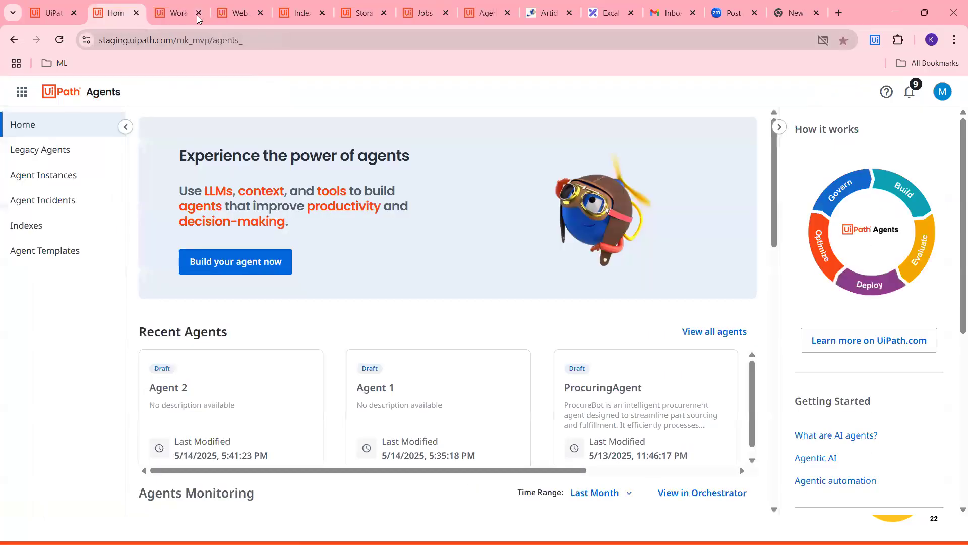
left_click(242, 271)
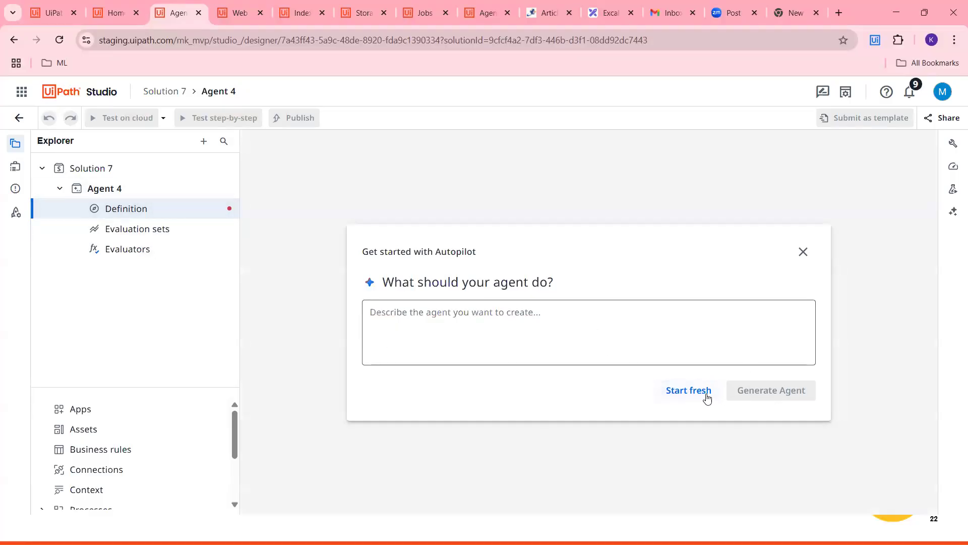
left_click(497, 315)
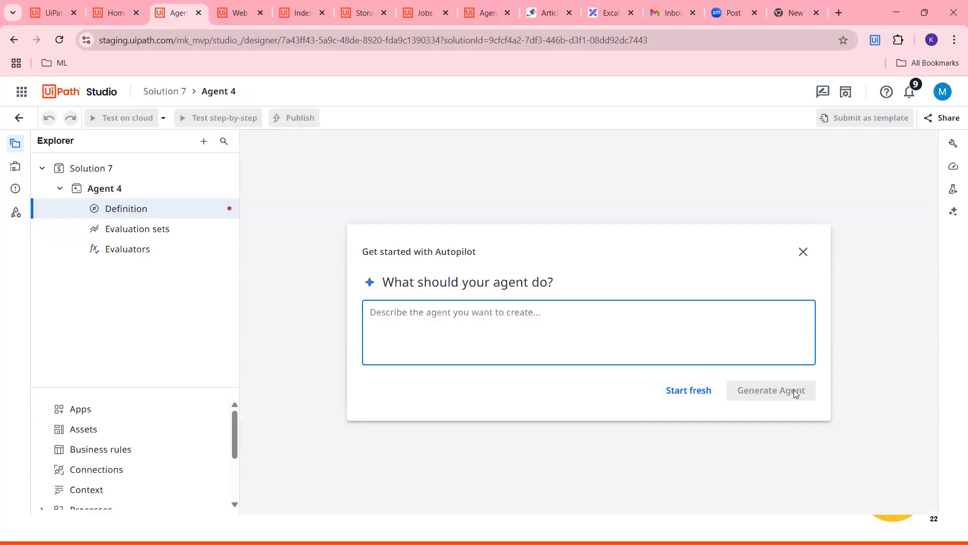
left_click(690, 393)
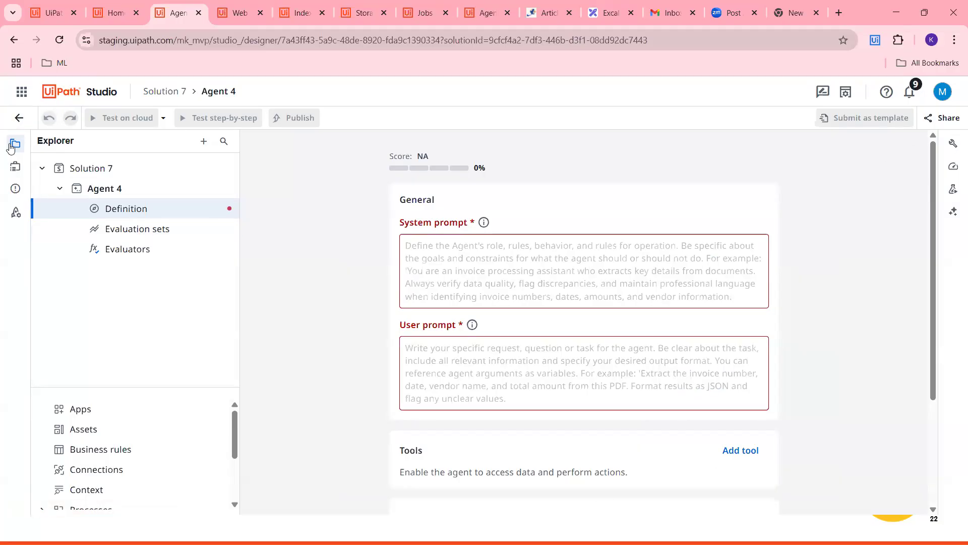
Look over the new agent's evaluation sets, evaluators and definition, including the system and user prompts, tools, contexts and escalations.
left_click(137, 229)
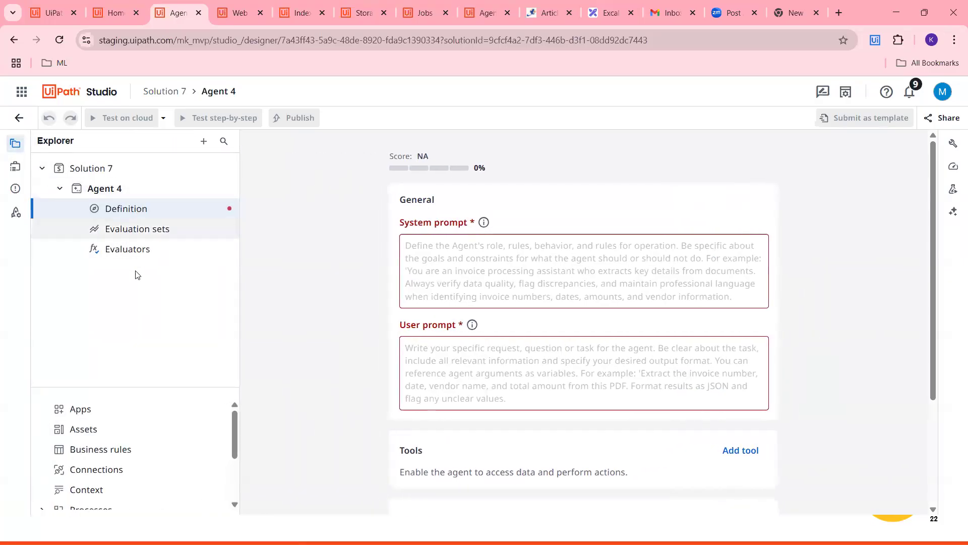
left_click(140, 248)
left_click(141, 209)
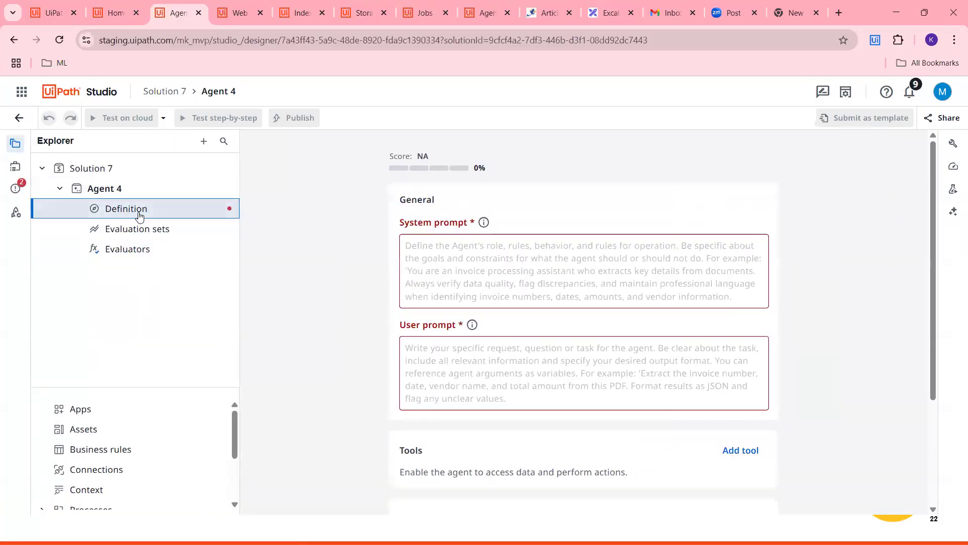
left_click(140, 254)
left_click(140, 211)
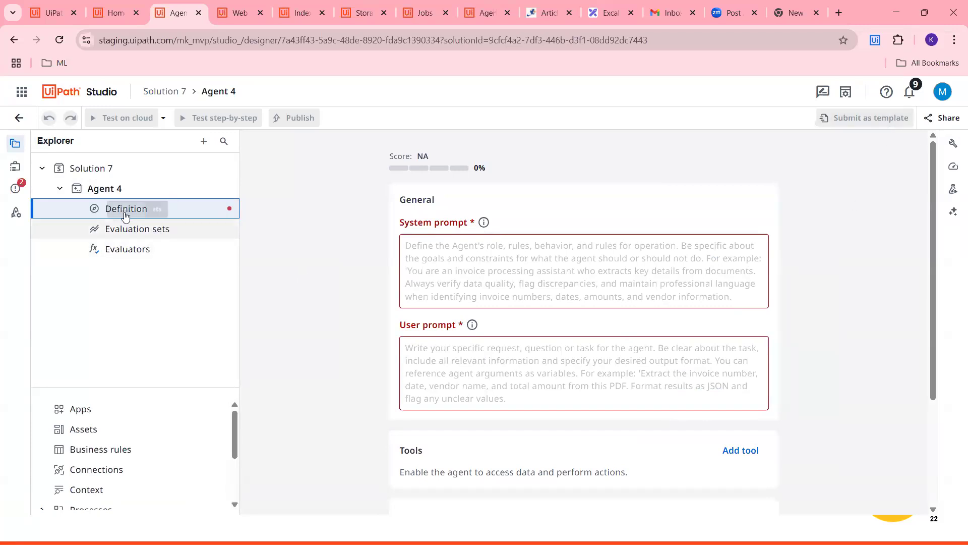
scroll(402, 220, "down", 2)
scroll(402, 220, "down", 2)
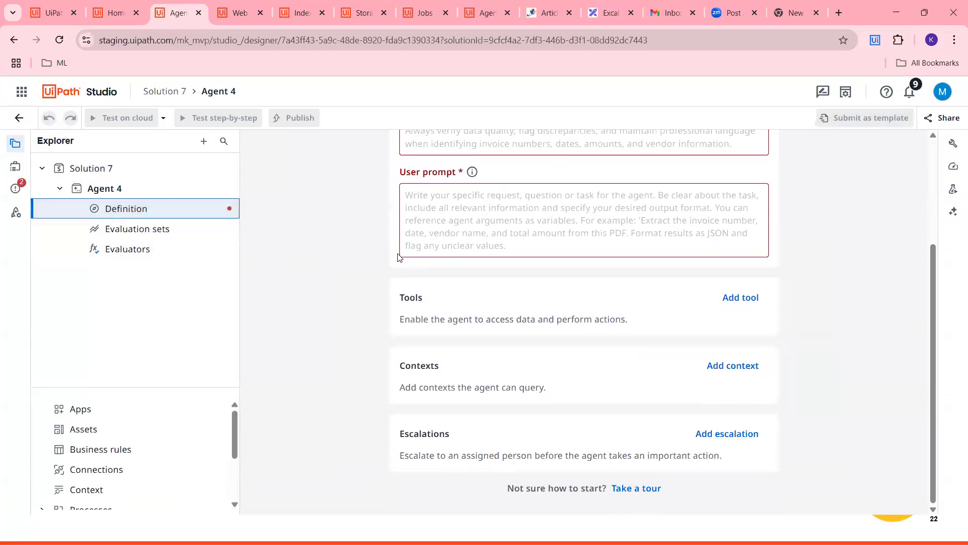
scroll(403, 220, "up", 3)
left_click(472, 247)
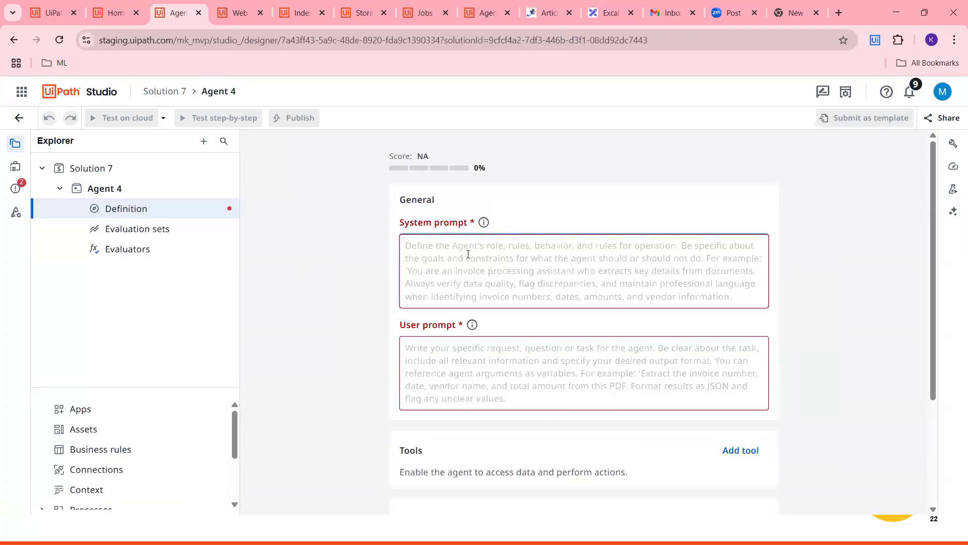
scroll(468, 254, "down", 2)
left_click(448, 287)
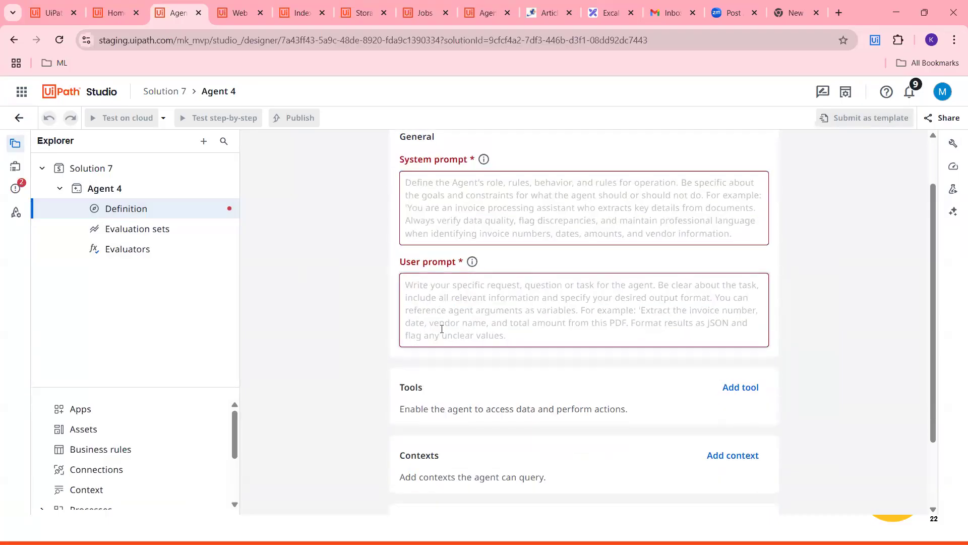
left_click(429, 195)
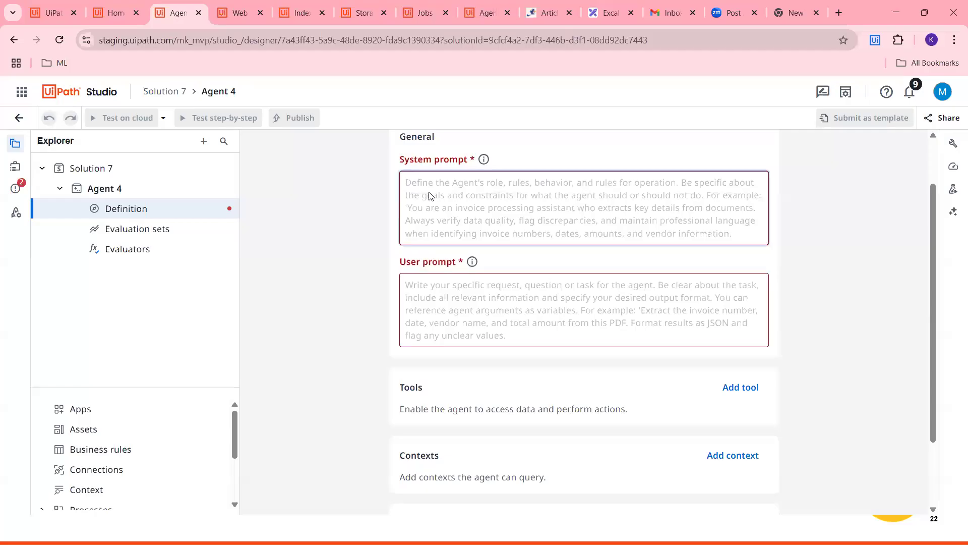
left_click(437, 291)
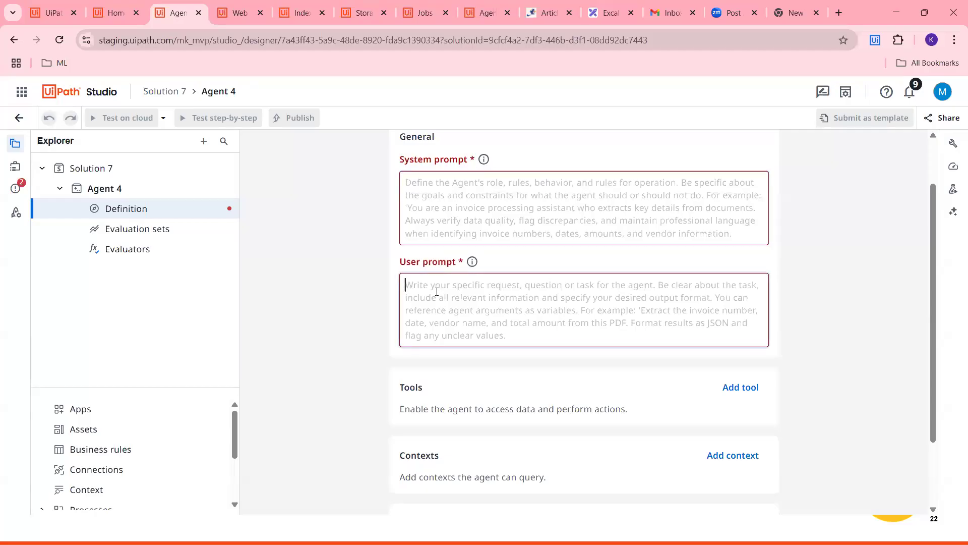
Review the new agent's definition sections, its default evaluation set and its default evaluator.
scroll(428, 280, "down", 2)
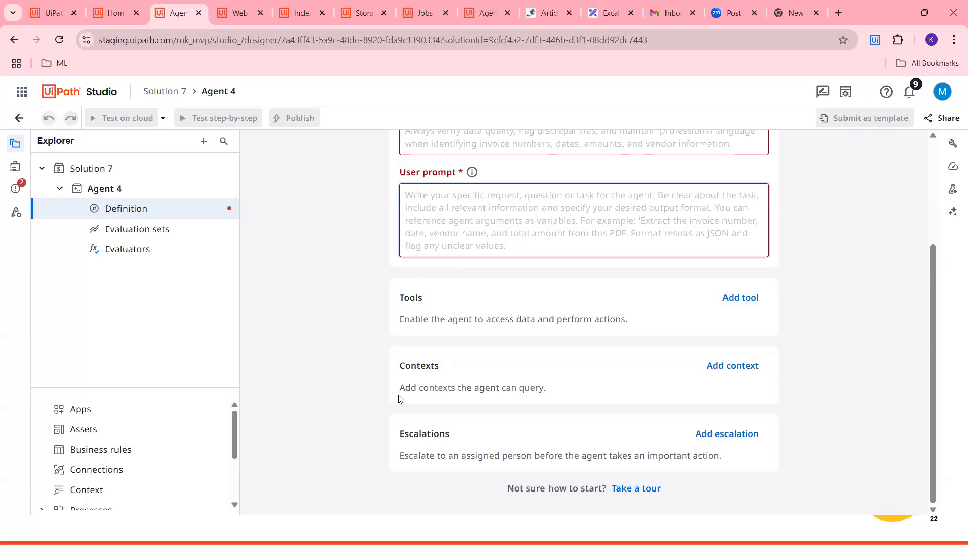
scroll(480, 255, "up", 1)
scroll(467, 376, "down", 1)
left_click(136, 229)
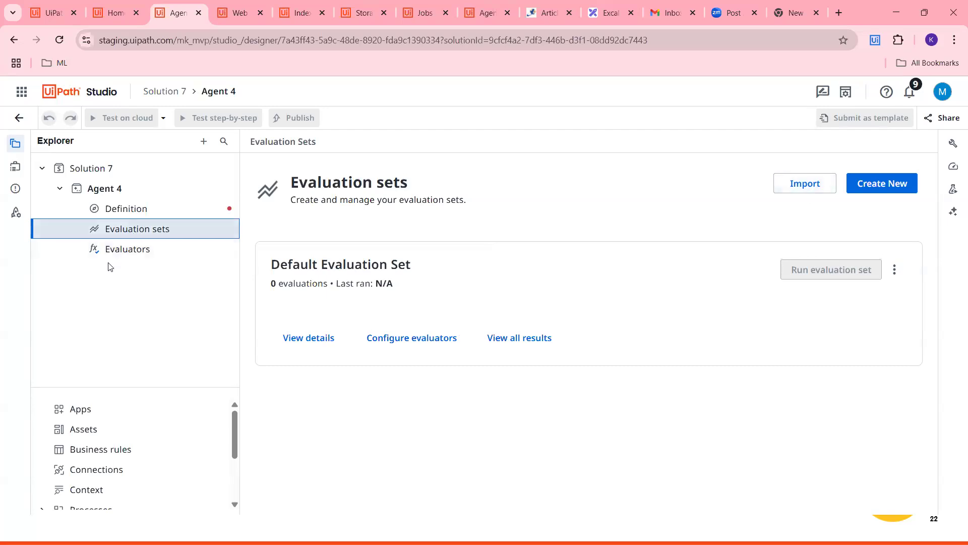
left_click(106, 247)
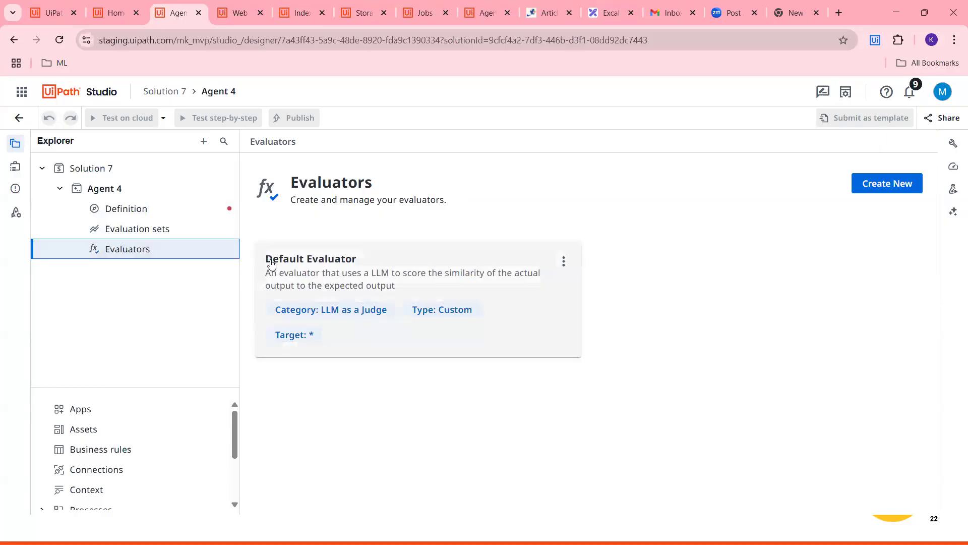
left_click(121, 229)
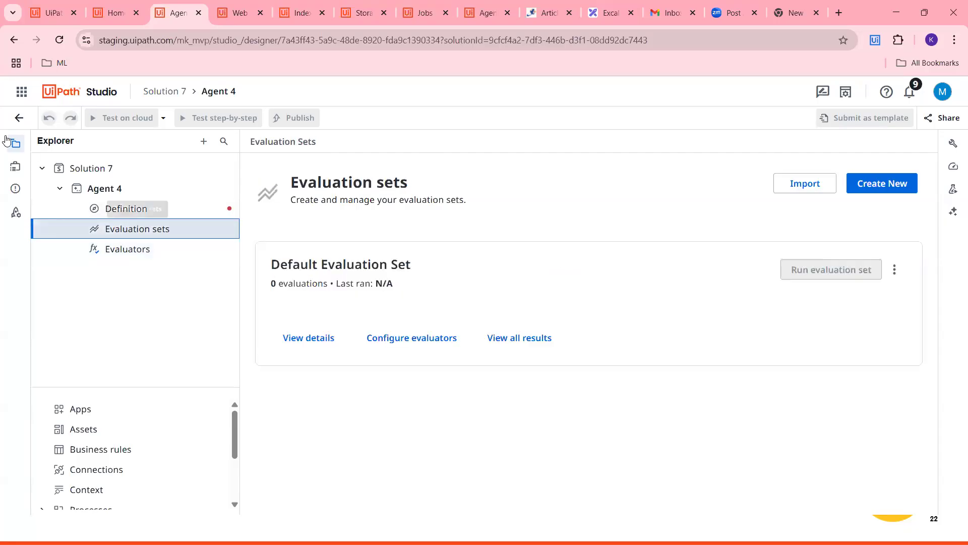
Try adding an input property in the data manager, delete it, and check the agent's output properties.
left_click(14, 169)
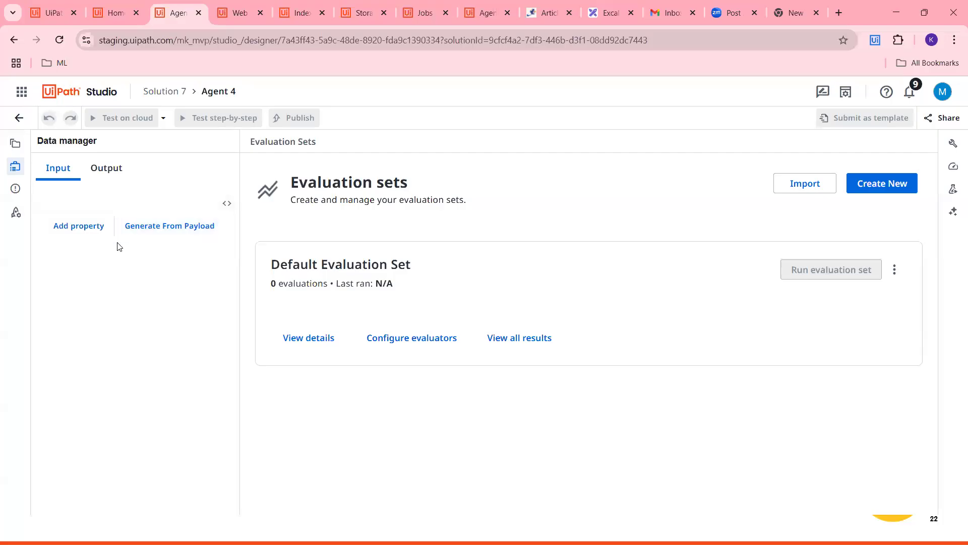
left_click(73, 229)
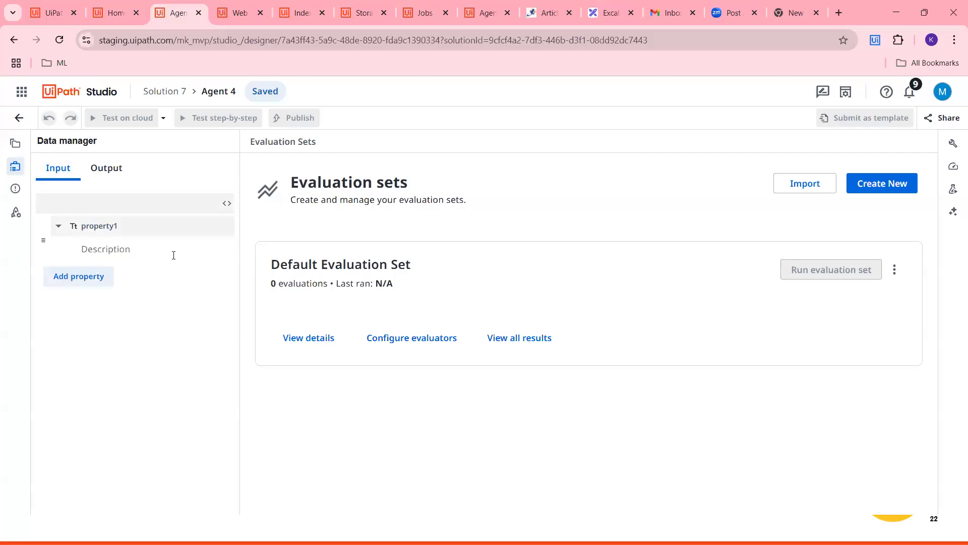
left_click(227, 225)
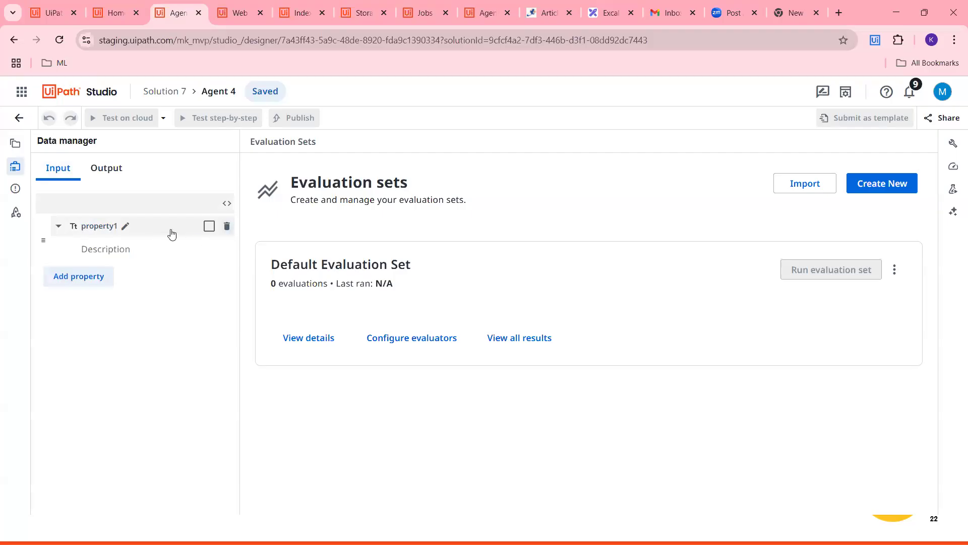
left_click(113, 177)
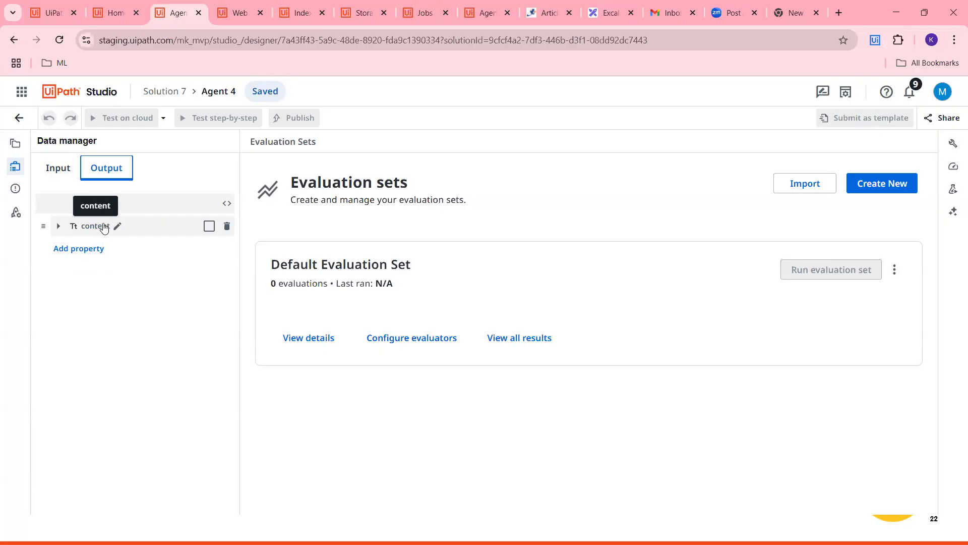
left_click(65, 177)
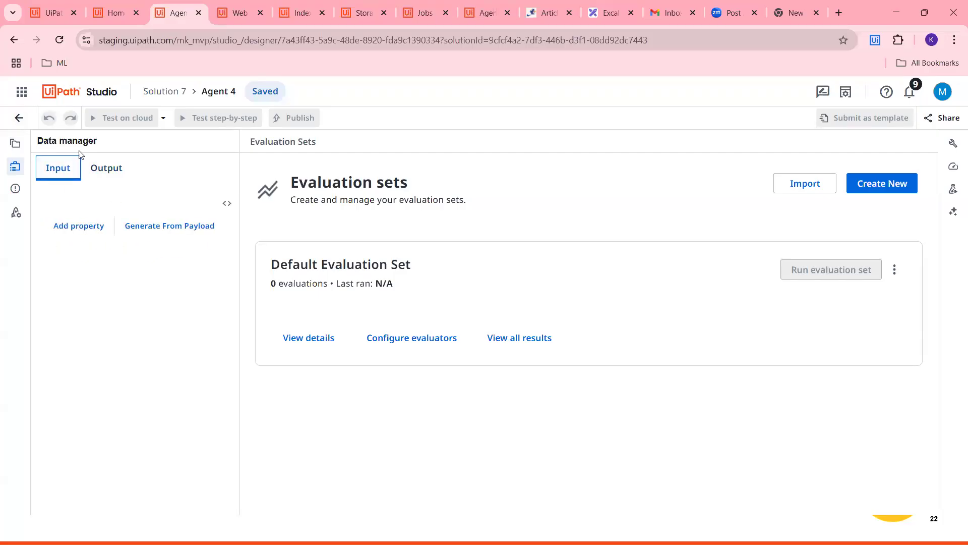
Check the agent's issues list and deployment configuration, and return to the solution explorer.
left_click(15, 188)
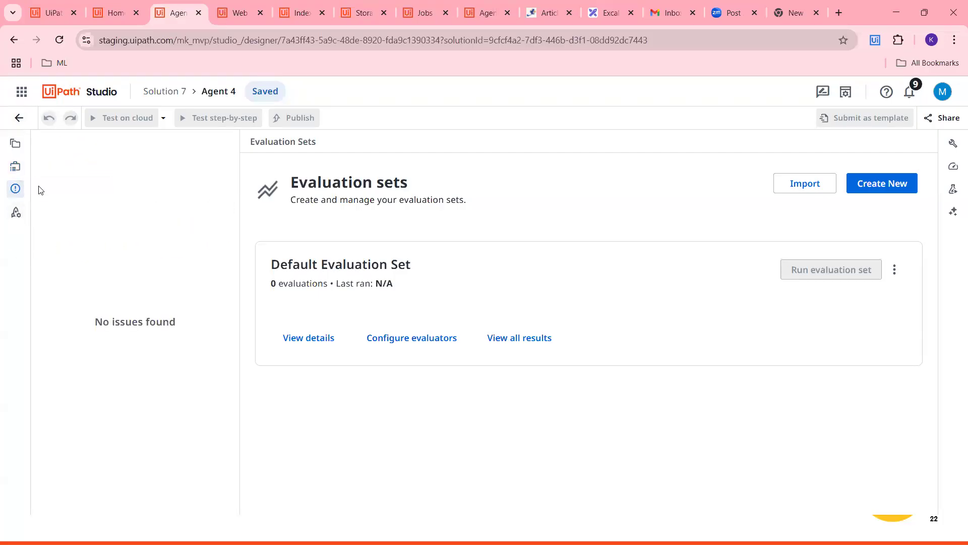
left_click(15, 212)
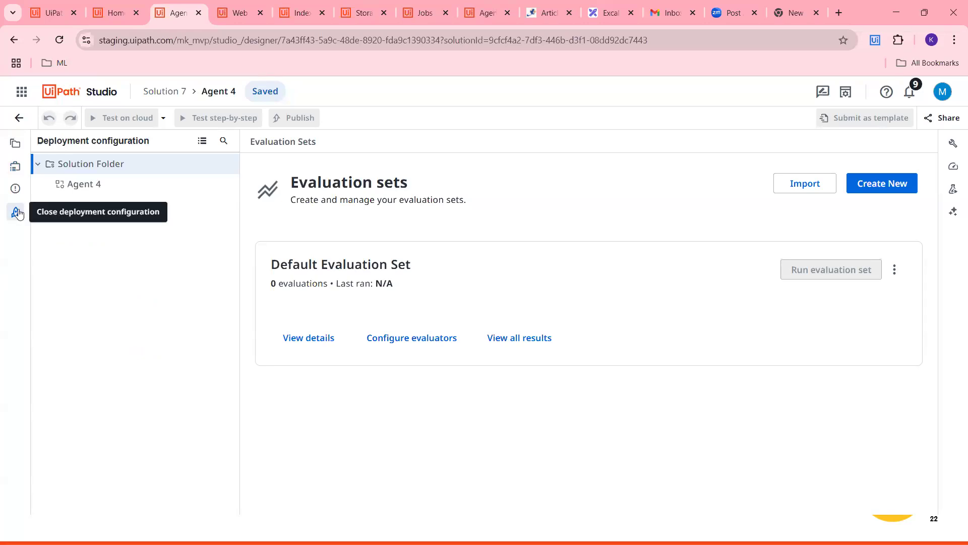
left_click(16, 165)
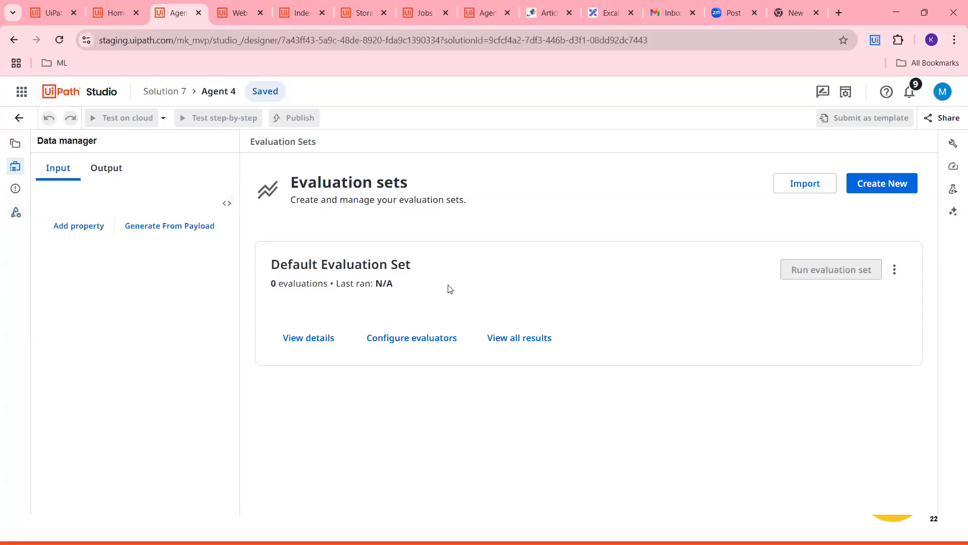
left_click(15, 143)
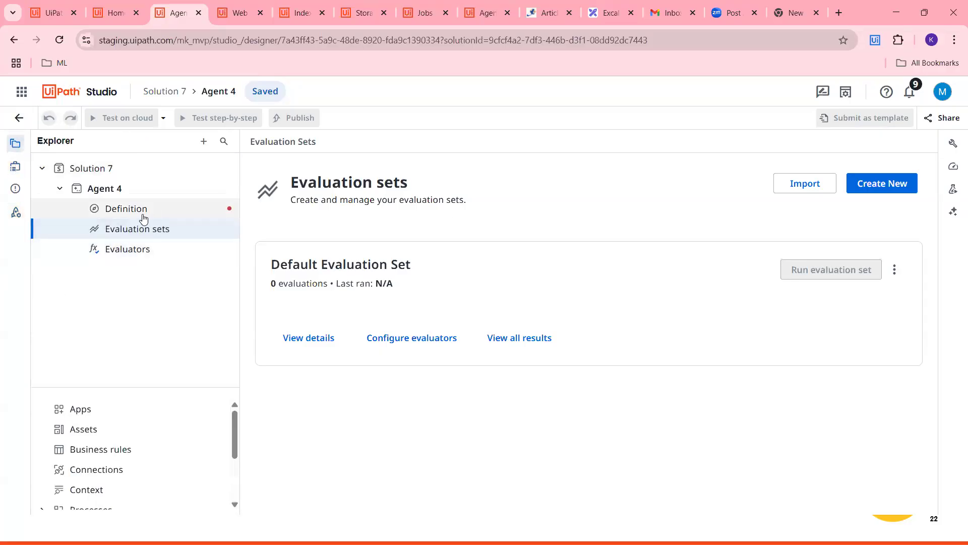
Go over the agent definition's system prompt, user prompt, tools, contexts and escalations.
left_click(177, 211)
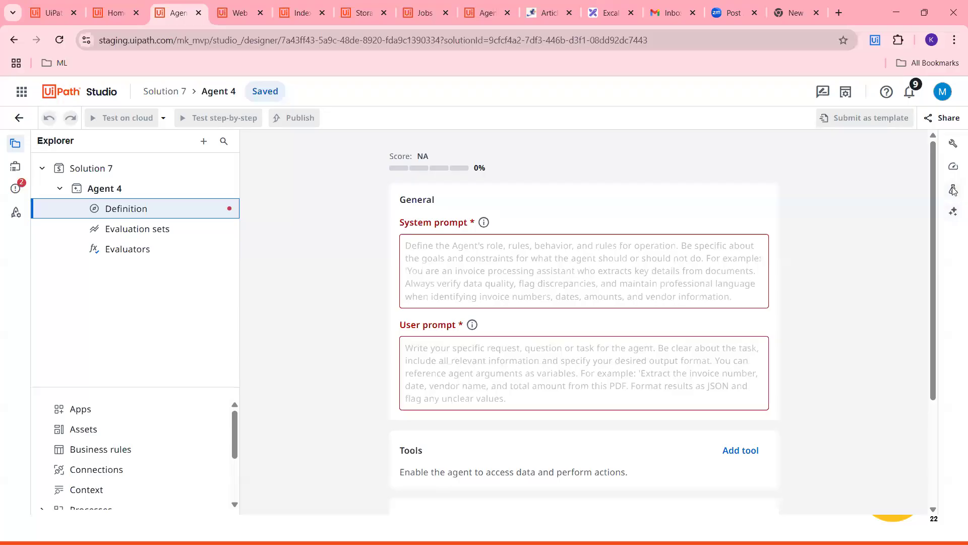
left_click(493, 257)
mouse_move(504, 267)
scroll(326, 316, "down", 2)
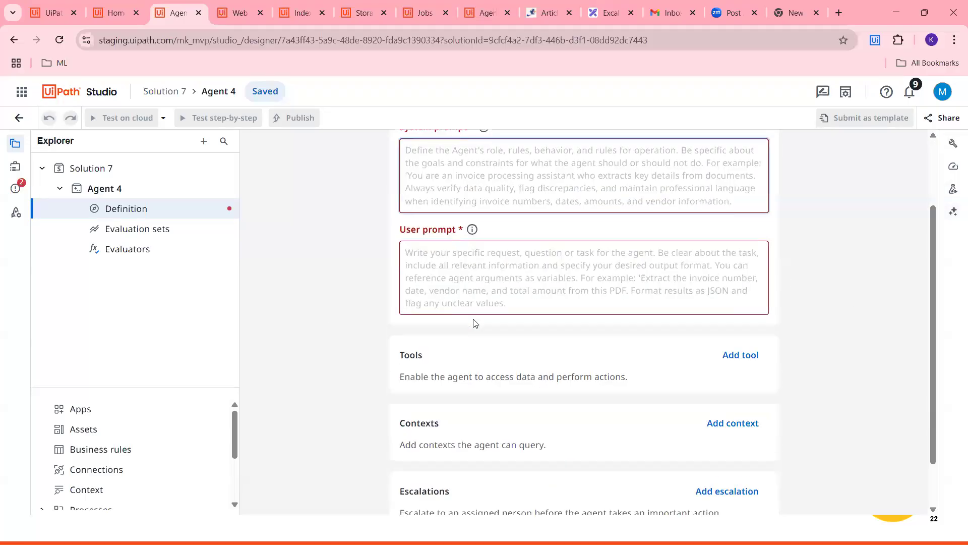
scroll(136, 446, "down", 1)
scroll(137, 447, "up", 1)
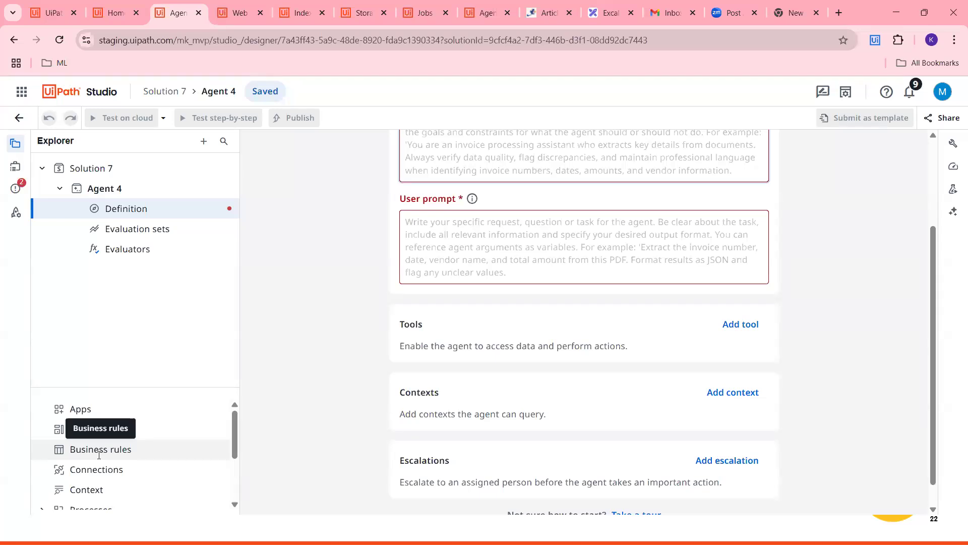
Look through the solution's resource types, expanding Processes, and return to the start of the agent definition.
scroll(103, 464, "down", 2)
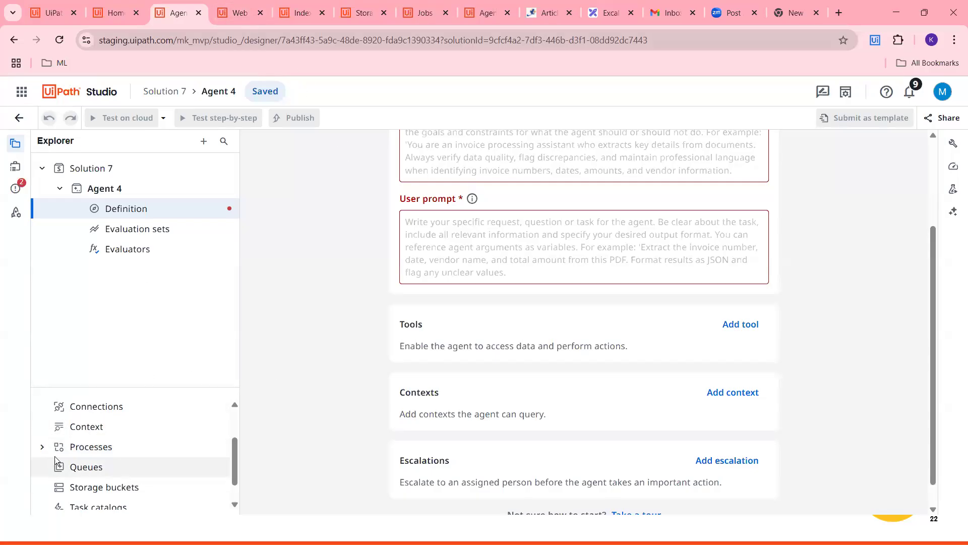
left_click(42, 447)
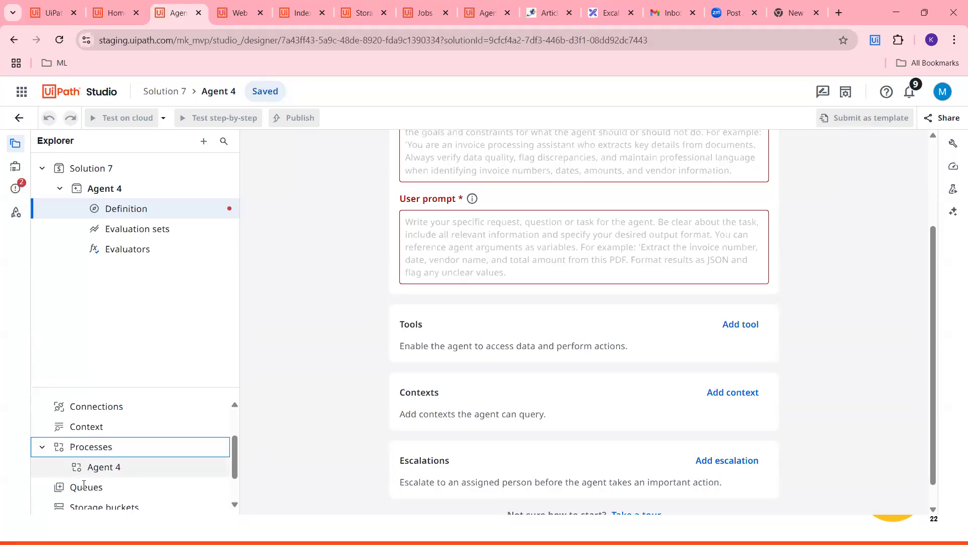
scroll(300, 454, "down", 1)
scroll(92, 454, "down", 2)
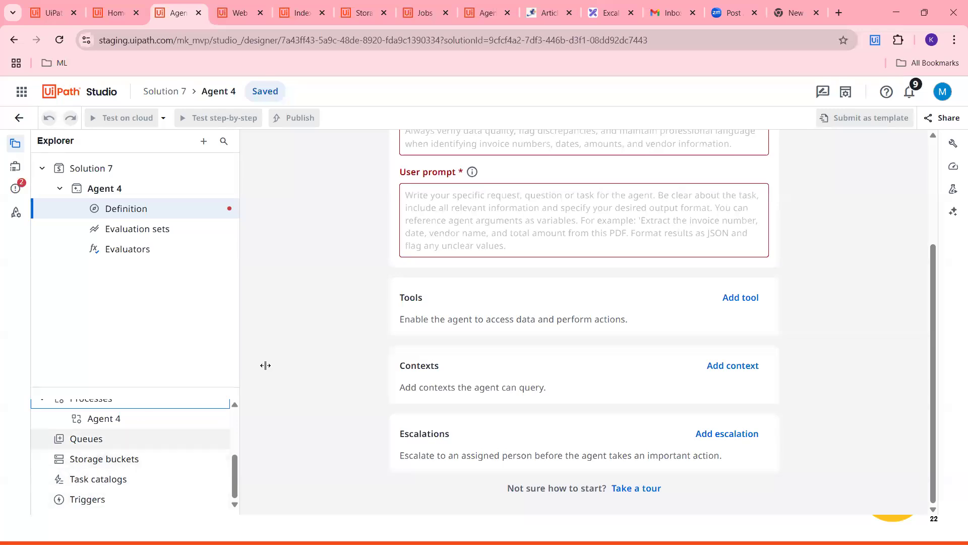
scroll(189, 455, "up", 3)
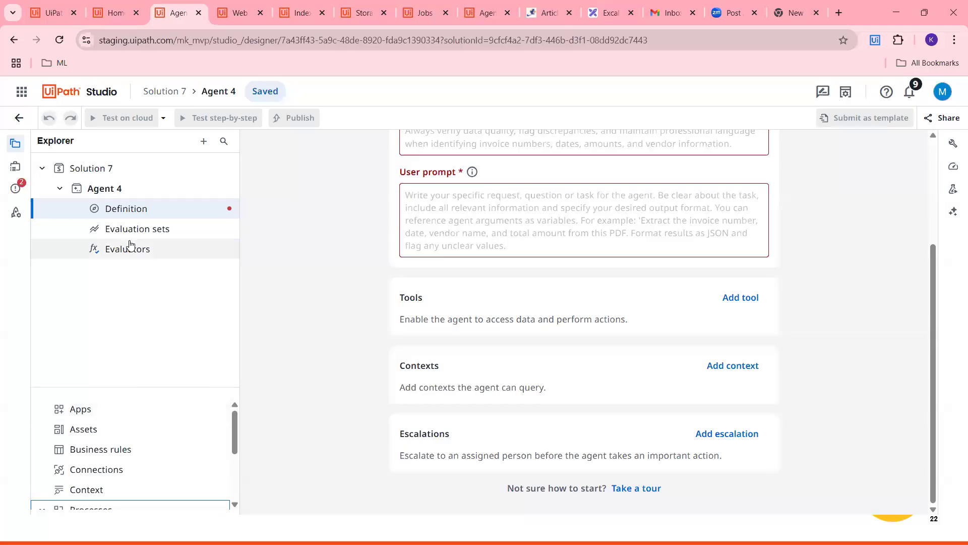
scroll(417, 275, "up", 3)
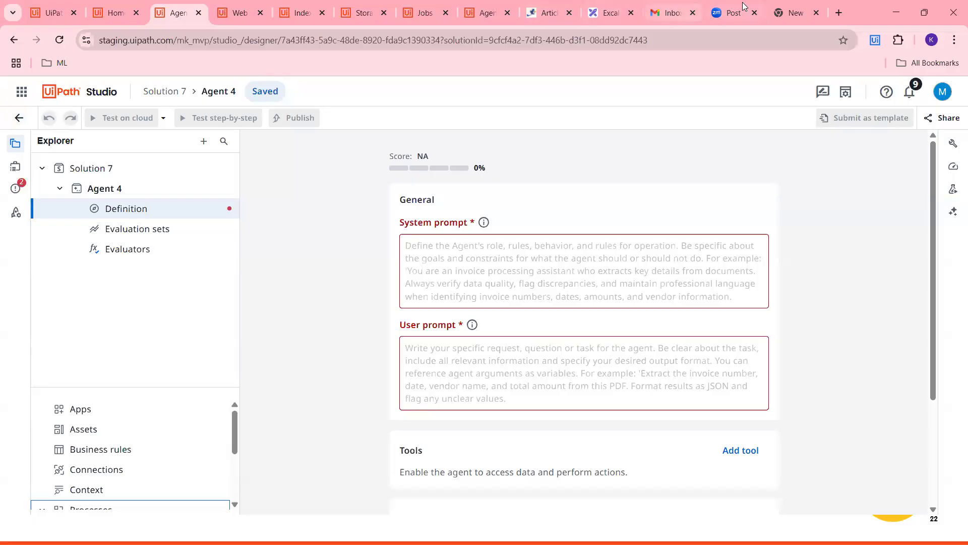
Switch to Excalidraw and select the Article Summarizer box on the canvas.
left_click(610, 12)
left_click_drag(349, 183, 336, 176)
left_click(398, 197)
double_click(315, 186)
left_click(416, 202)
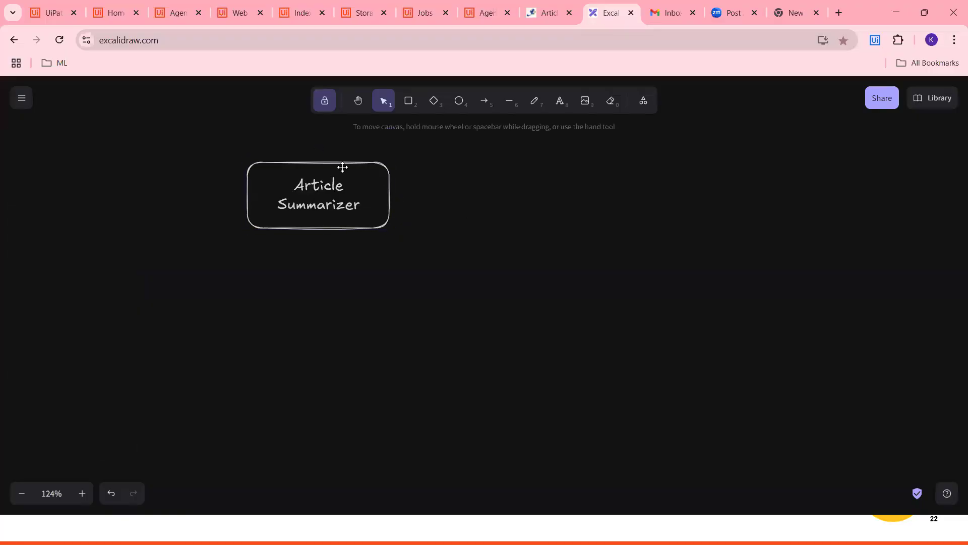
left_click(371, 221)
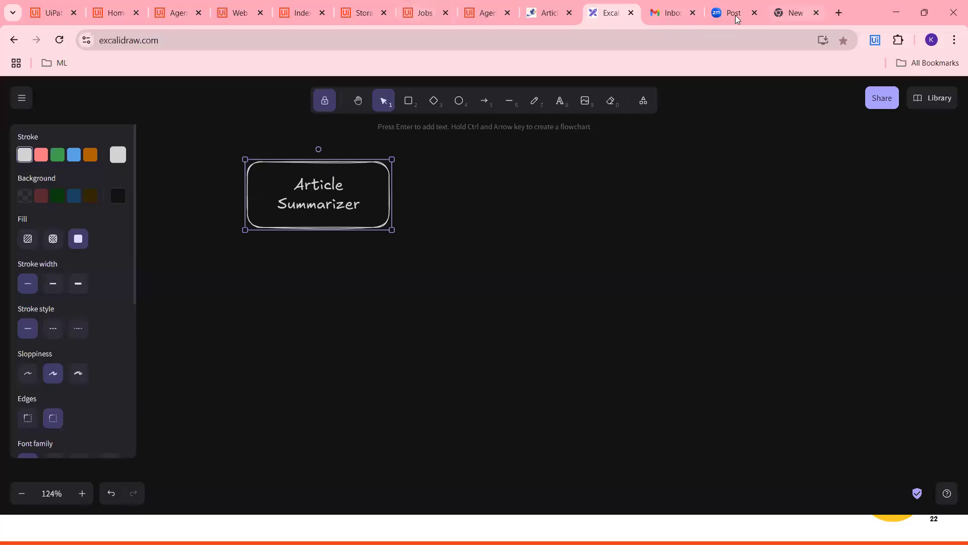
Switch to the Inderscience article page and review its title, abstract, keywords and full-text access options.
mouse_move(536, 16)
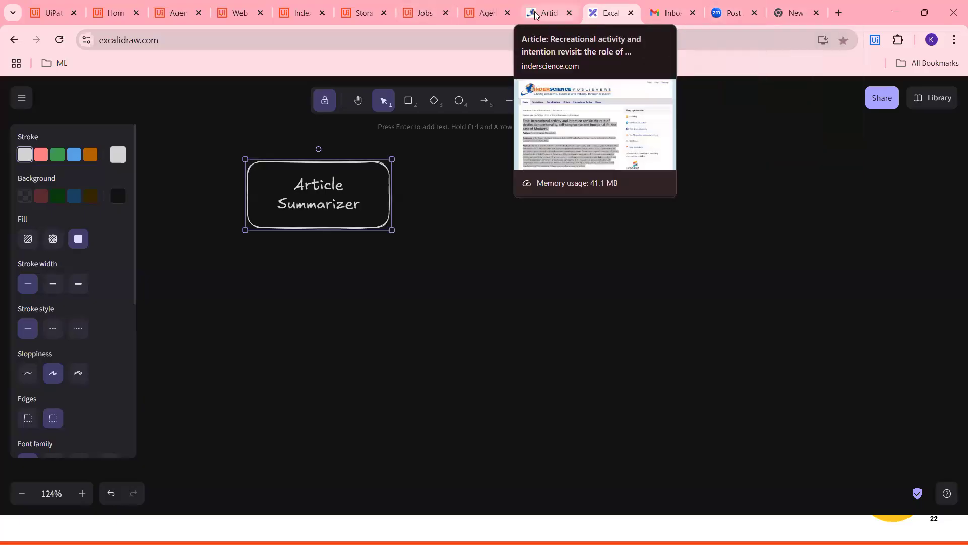
key("ctrl+shift+Tab")
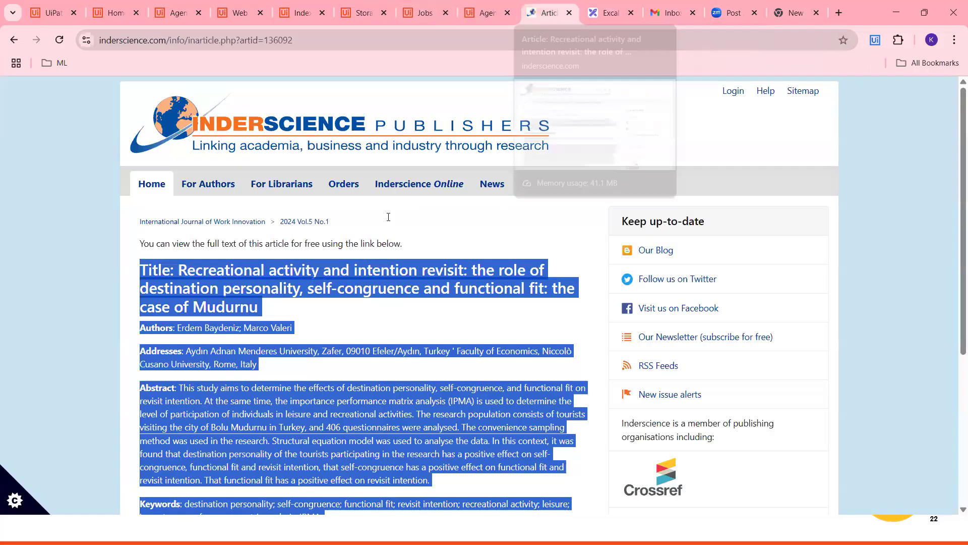
scroll(294, 224, "down", 5)
scroll(424, 245, "up", 5)
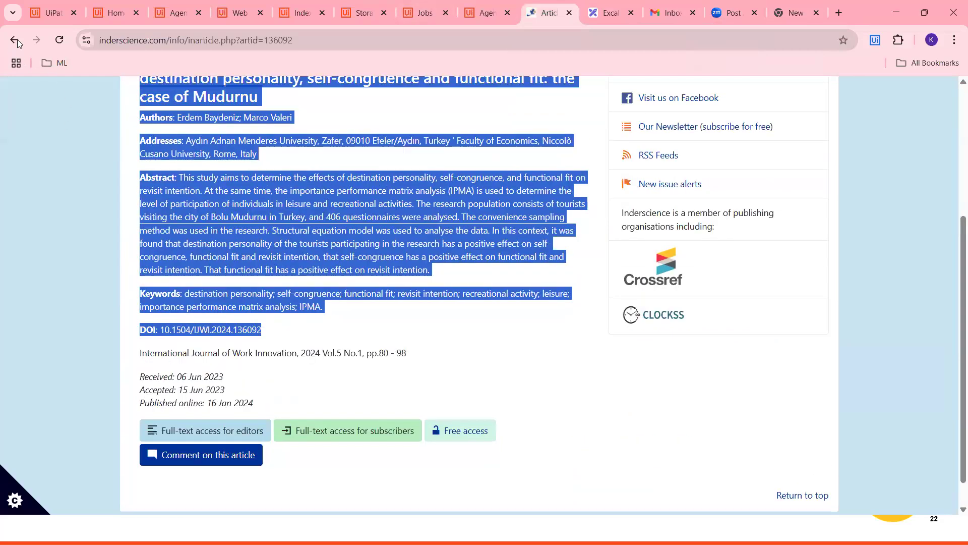
scroll(432, 224, "down", 2)
scroll(453, 241, "up", 1)
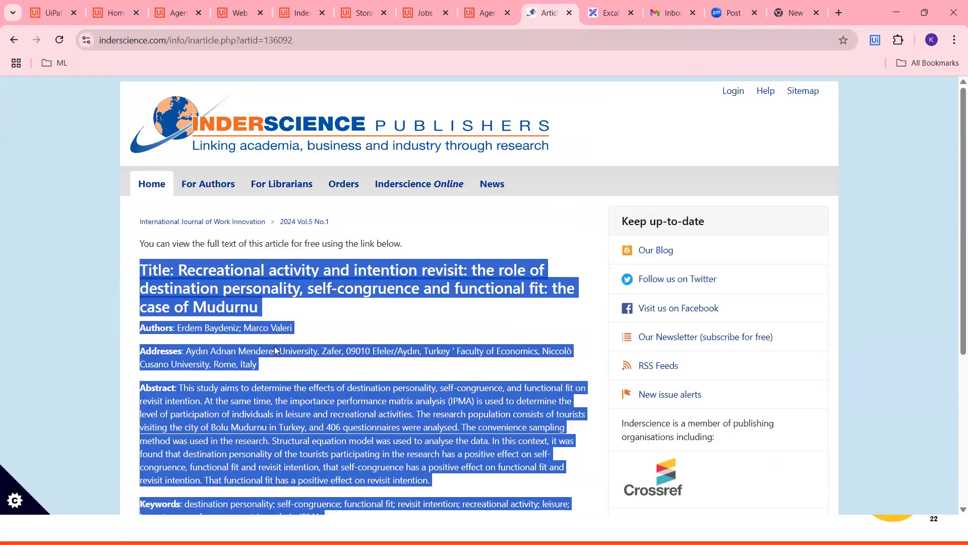
Open the article's free-access full-text PDF from the Inderscience page.
scroll(252, 247, "down", 3)
scroll(302, 242, "up", 1)
left_click(352, 239)
left_click(352, 172)
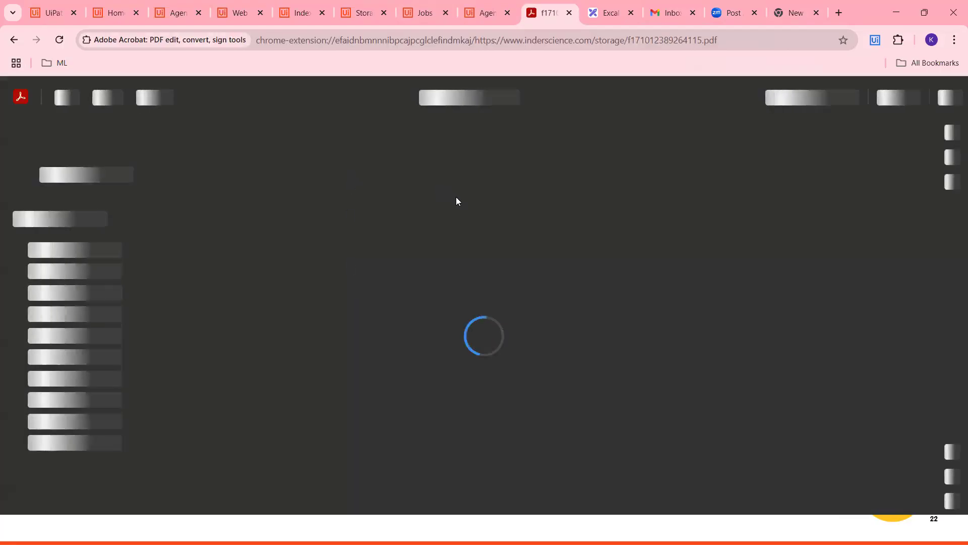
Skim the article PDF from the cover page through its content and introduction, and close it.
scroll(449, 251, "down", 3)
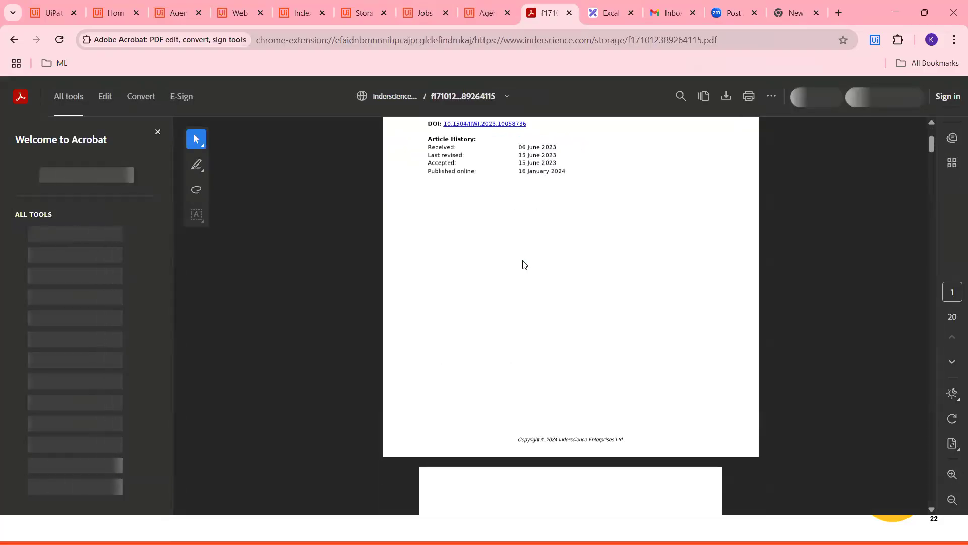
scroll(525, 270, "down", 20)
scroll(531, 279, "down", 20)
scroll(534, 292, "down", 20)
scroll(526, 284, "up", 20)
scroll(589, 297, "up", 15)
scroll(918, 149, "up", 10)
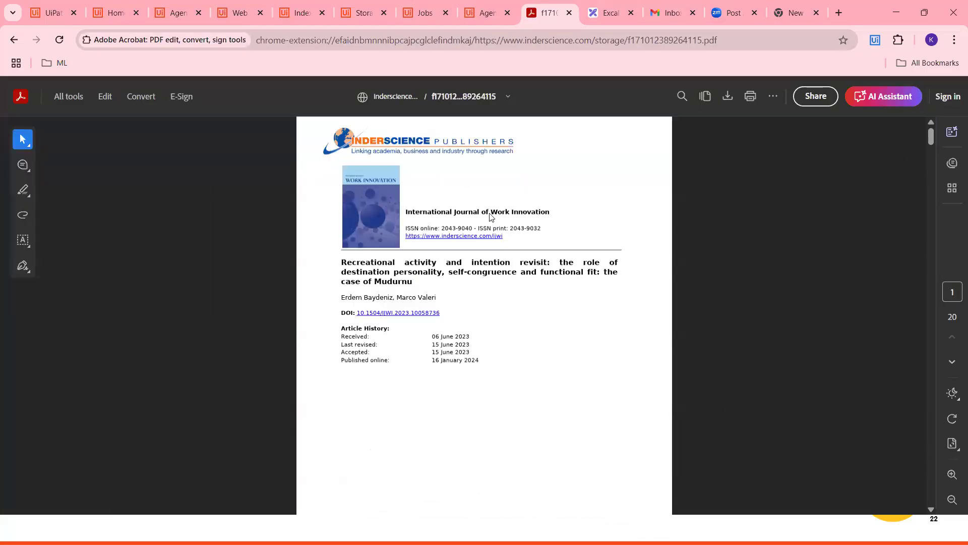
scroll(490, 217, "down", 10)
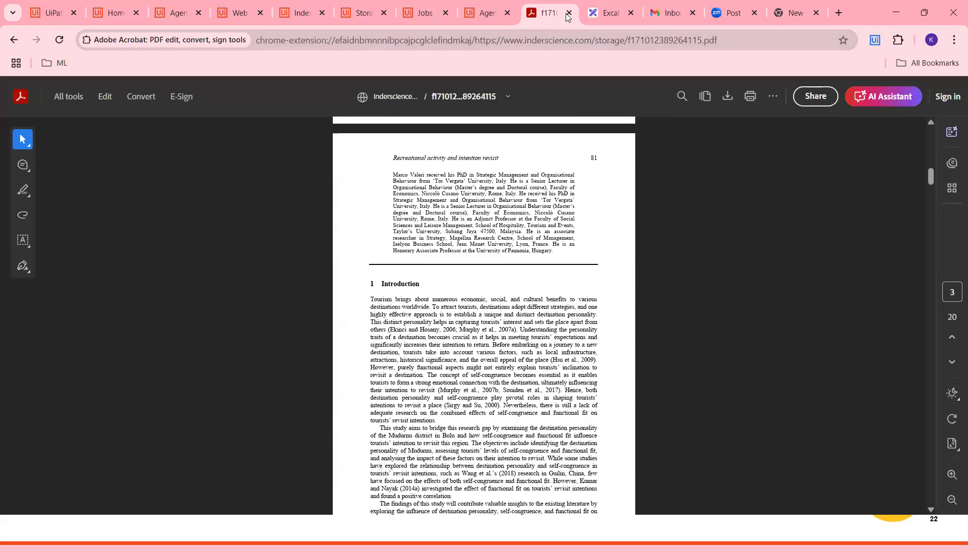
left_click(569, 12)
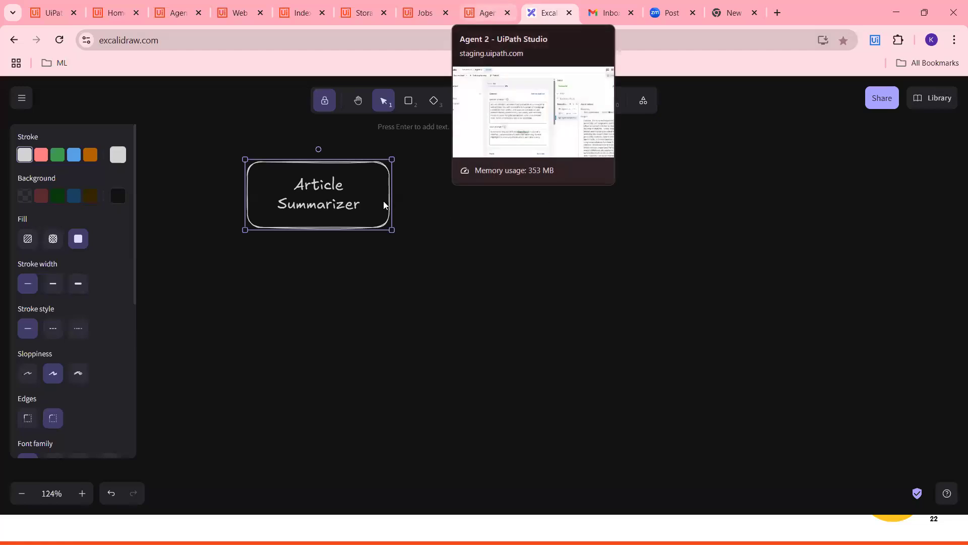
Search Google for "articles" in a new browser tab and look through the results.
left_click(492, 12)
key("ctrl+t")
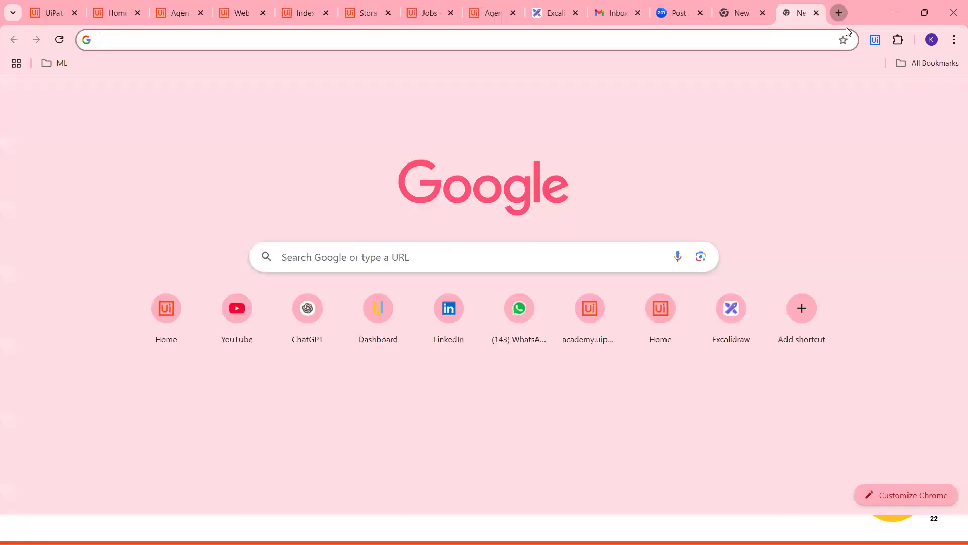
type("ar")
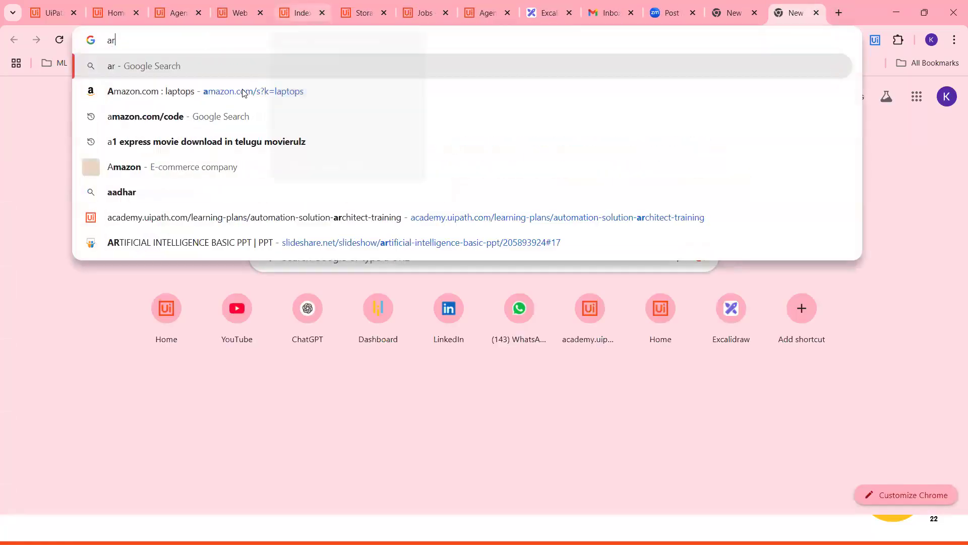
left_click(207, 92)
scroll(298, 245, "down", 12)
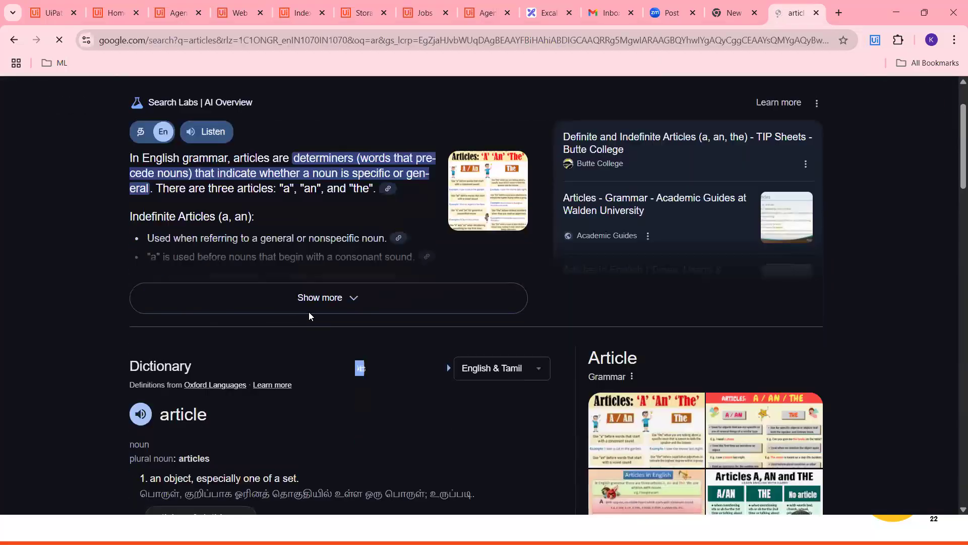
Search Google for "sample articles" instead.
scroll(200, 109, "down", 2)
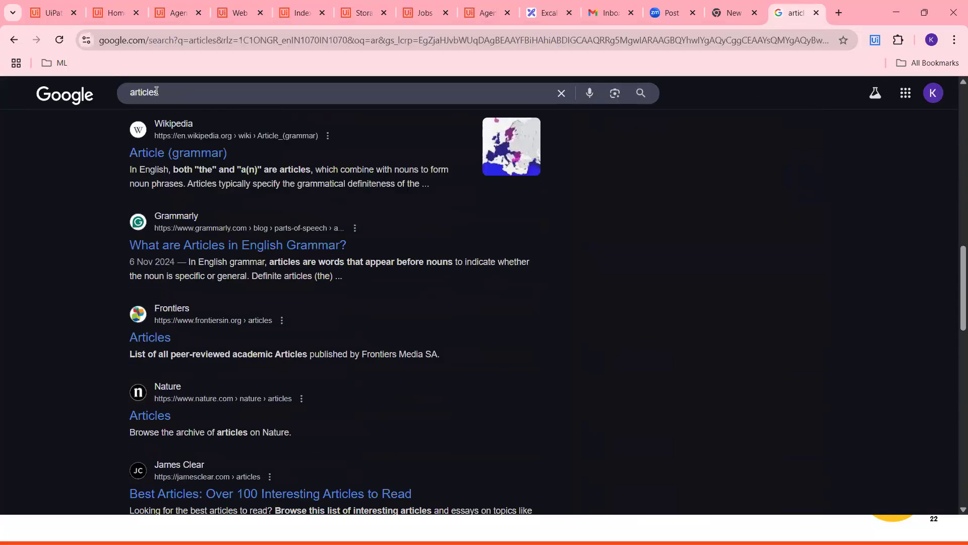
left_click(174, 95)
type("sampl")
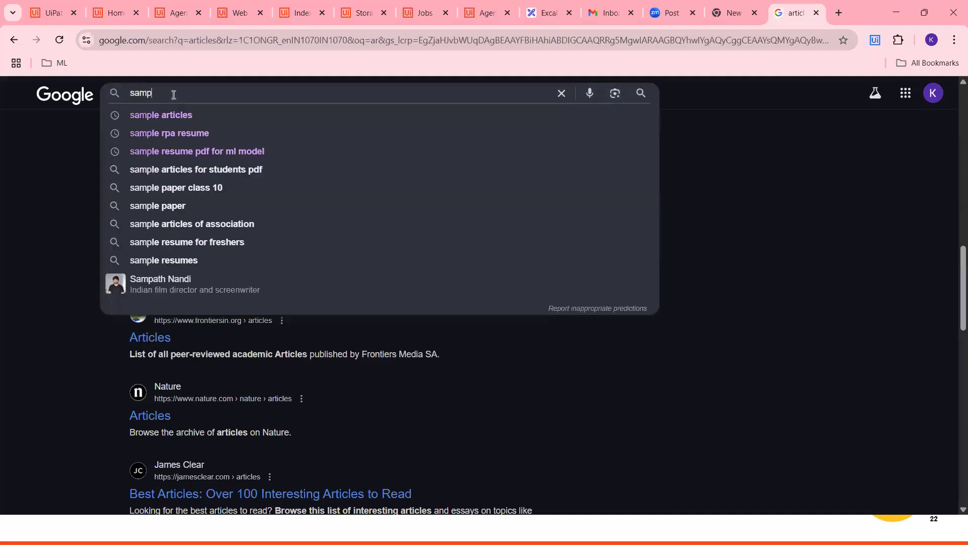
left_click(167, 115)
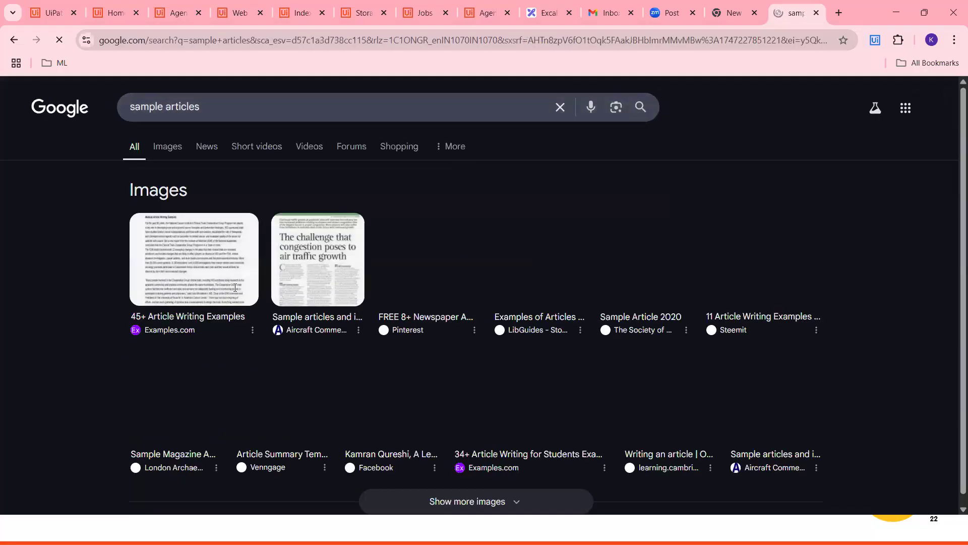
Open the Inderscience sample article "Recreational activity and intention revisit" from the International Journal of Work Innovation list and skim it.
scroll(648, 255, "down", 7)
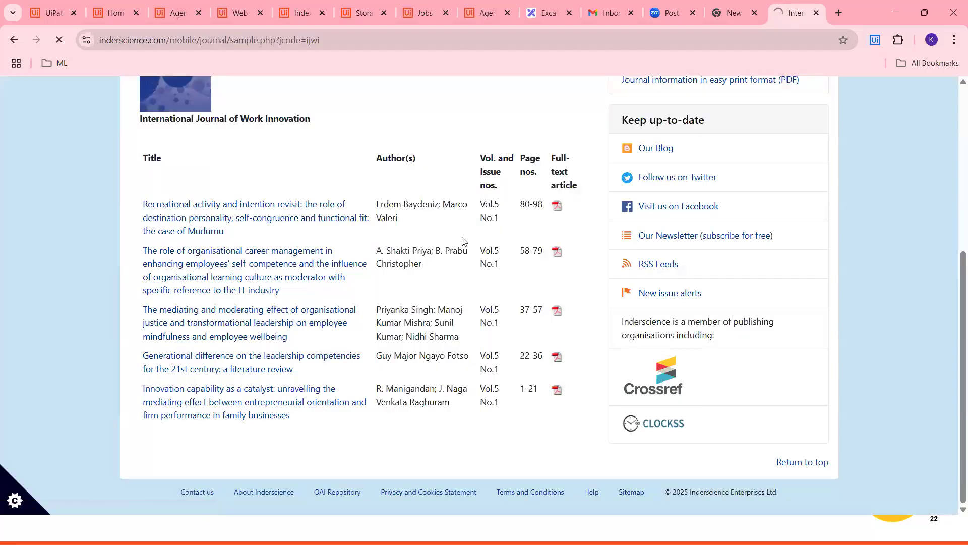
left_click(227, 254)
scroll(417, 281, "down", 5)
scroll(417, 282, "up", 5)
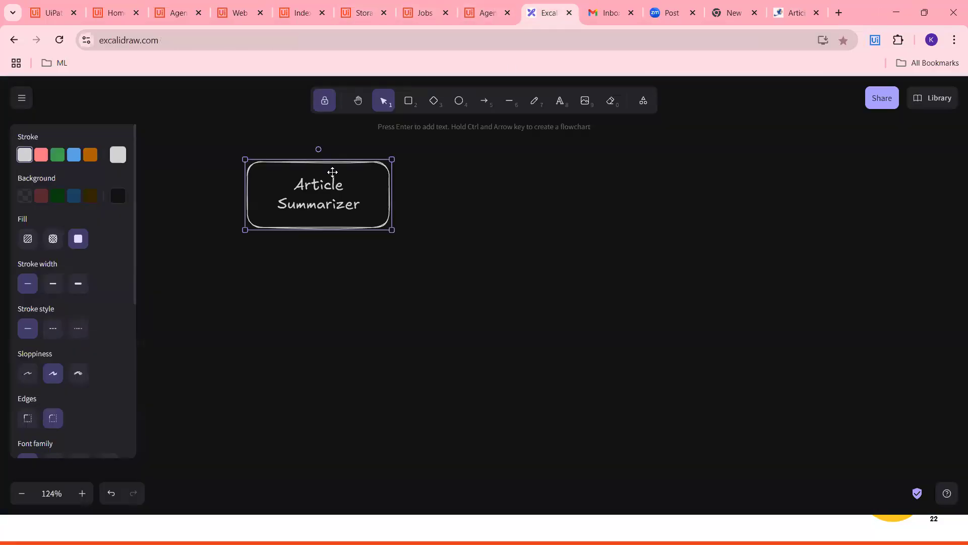
In Excalidraw, move the Article Summarizer box to the right and add a wider rounded box below it labelled "Build an RPA".
left_click_drag(332, 172, 537, 172)
left_click(408, 101)
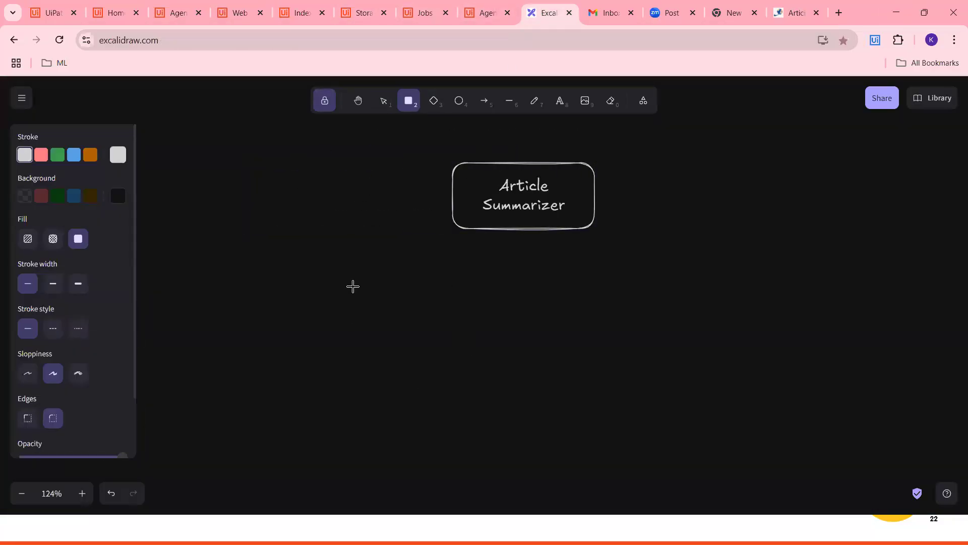
left_click_drag(517, 358, 306, 282)
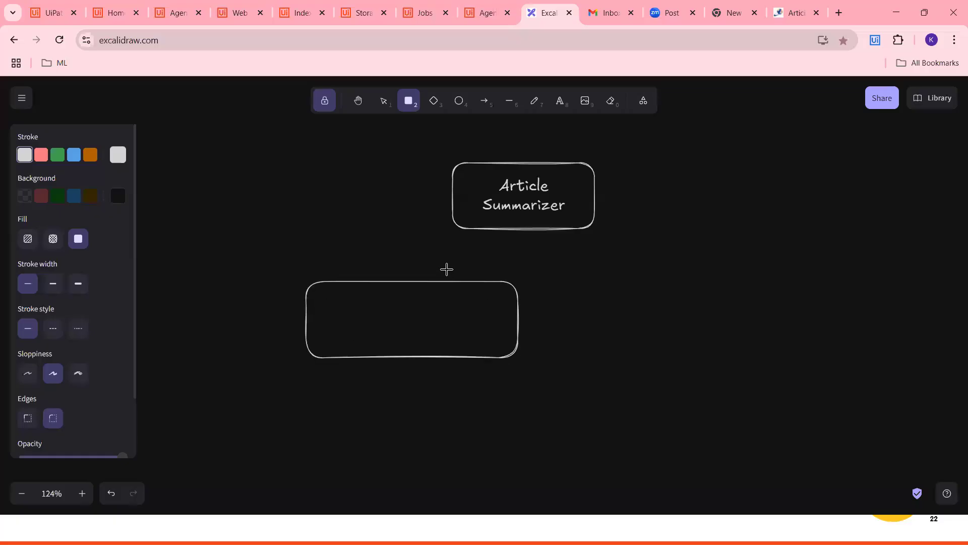
left_click(383, 102)
double_click(457, 331)
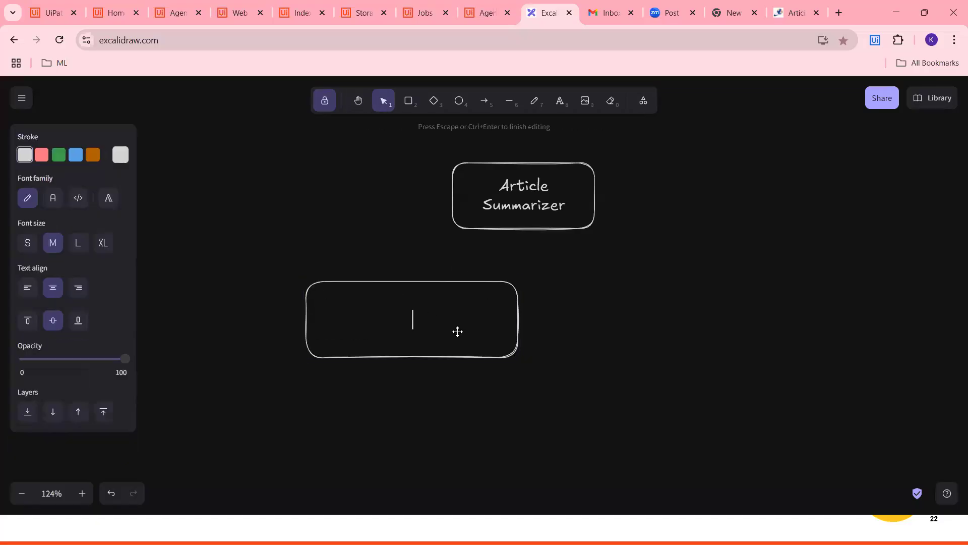
type("Build an RPA")
key("Left")
Draw a smaller rounded box directly beneath the "Build an RPA" box.
left_click(408, 101)
scroll(440, 277, "down", 3)
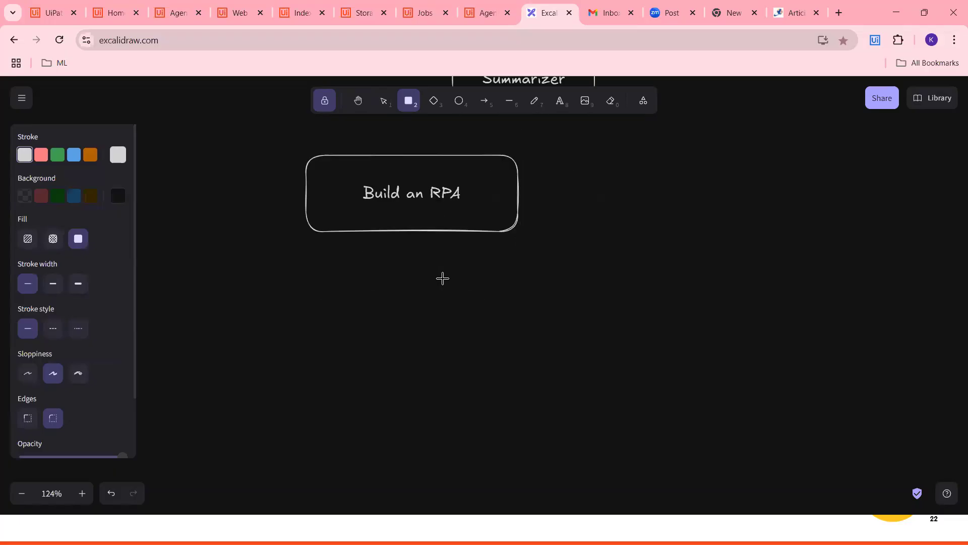
left_click_drag(379, 245, 503, 286)
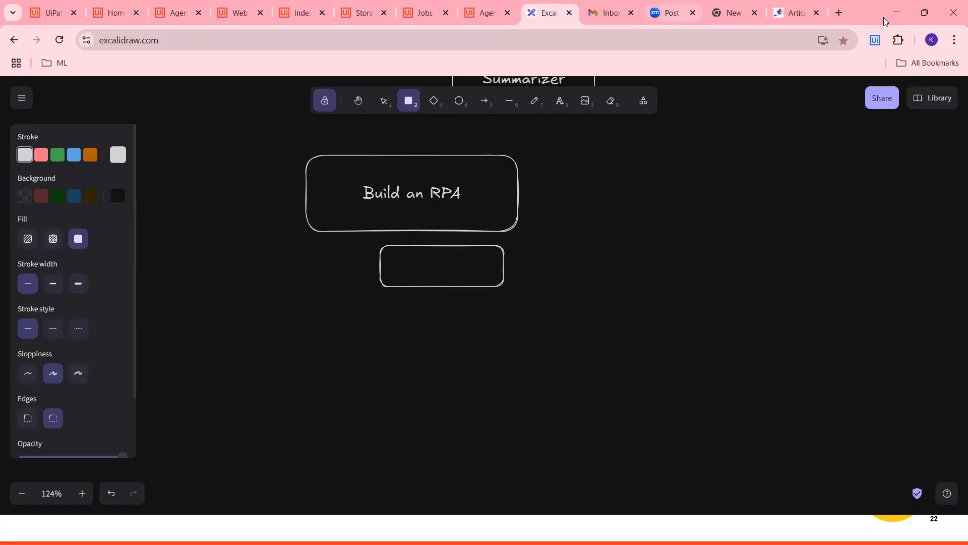
left_click(795, 13)
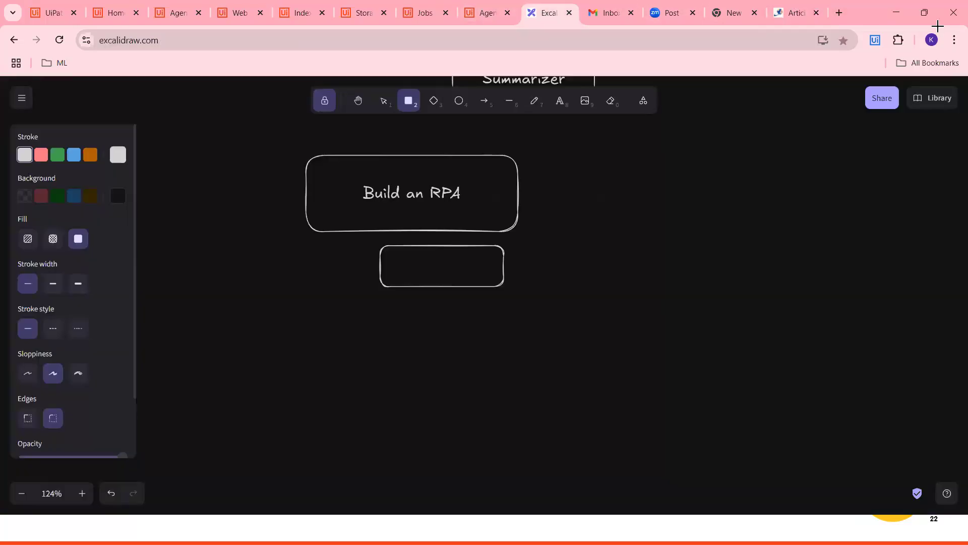
Write "Open browser, navigate url," inside the smaller box and start a new line.
double_click(458, 250)
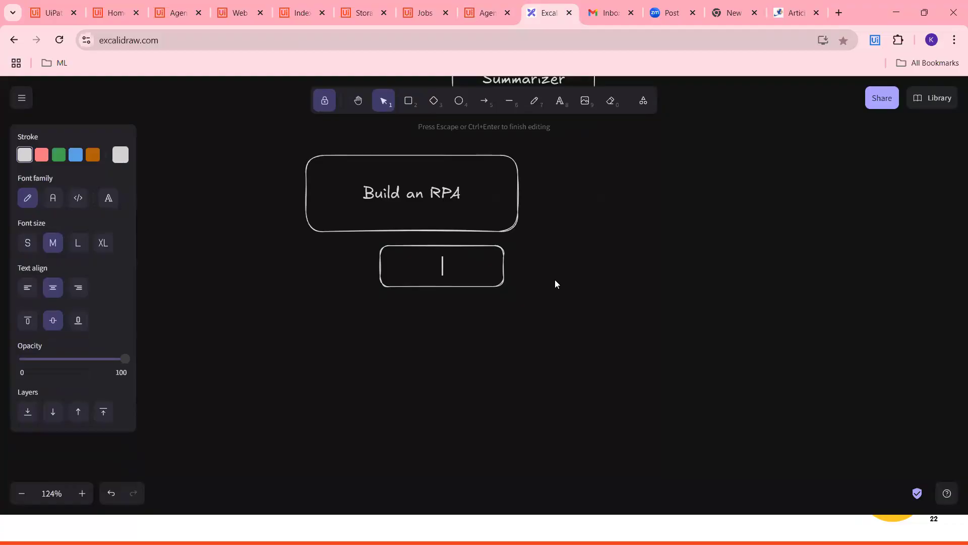
type("Open rbo")
key("BackSpace")
key("BackSpace")
key("BackSpace")
type("browser,")
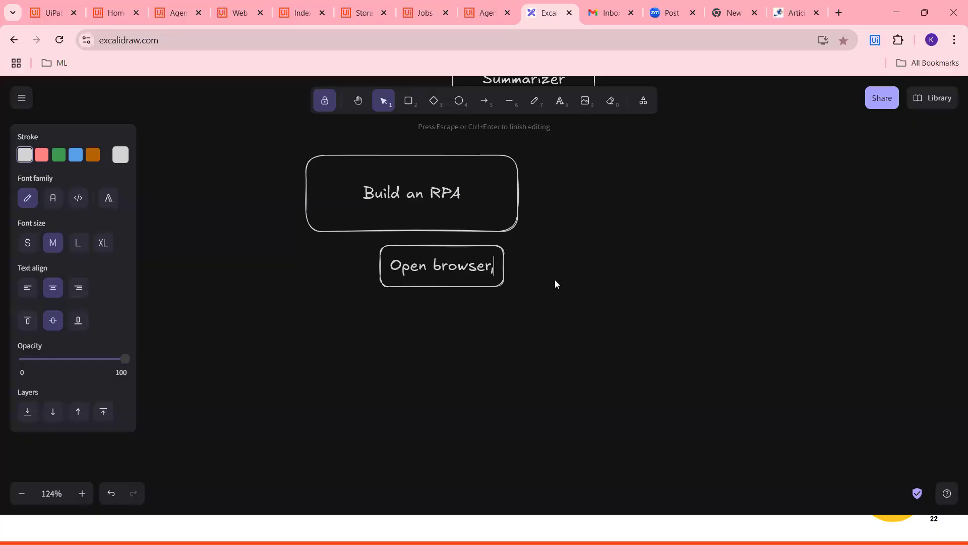
type(" naviat")
key("BackSpace")
key("BackSpace")
type("gate url")
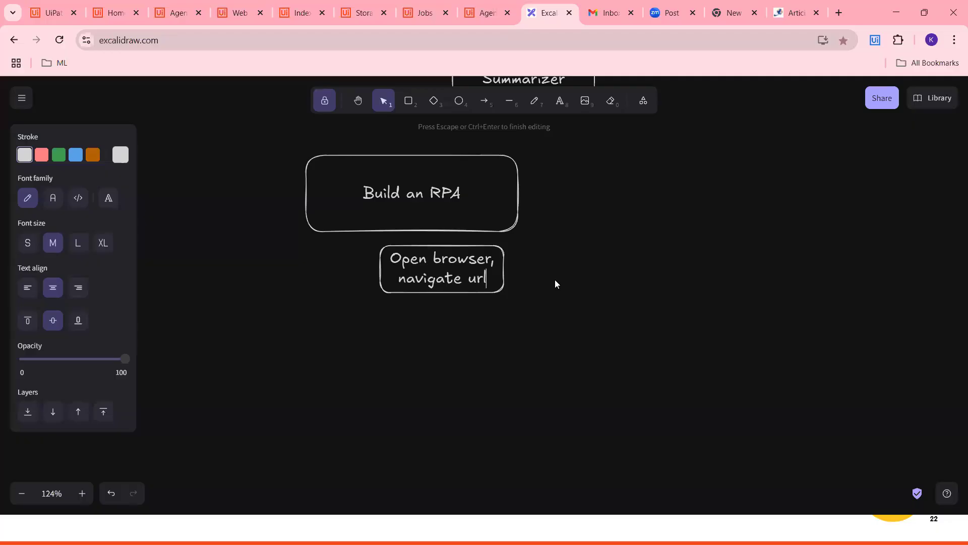
type(",")
key("Return")
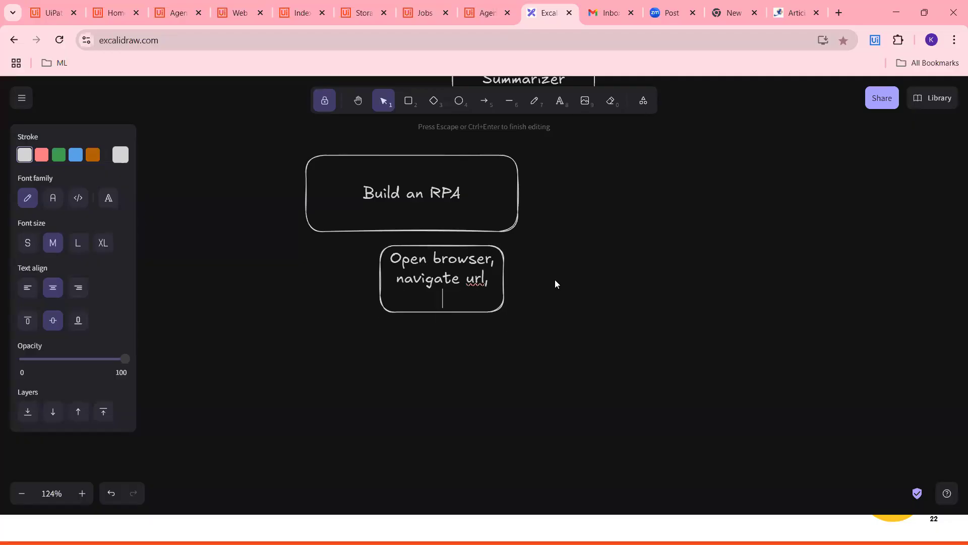
Check the Inderscience article page, and continue the smaller Excalidraw box's text with "get text from that url".
left_click(796, 11)
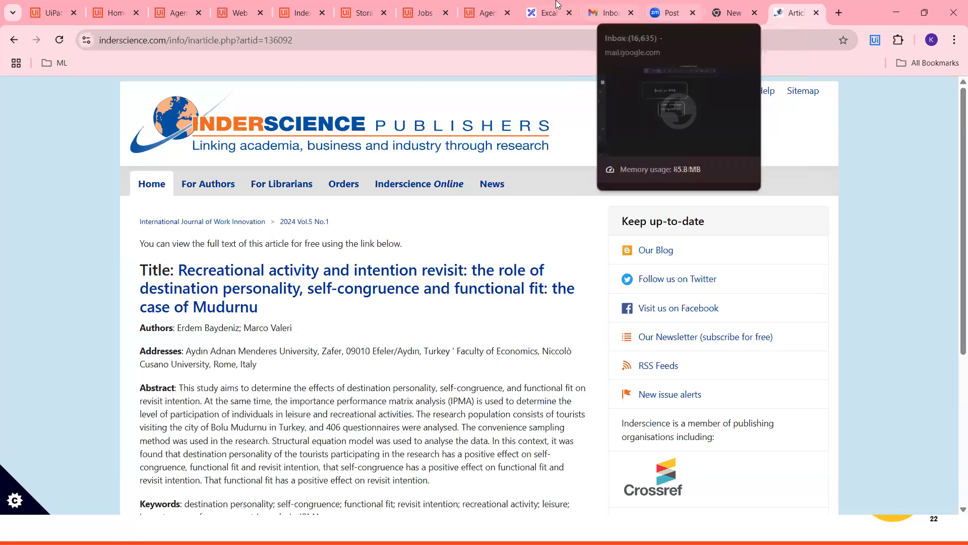
left_click(545, 12)
left_click(484, 280)
key("Return")
key("Right")
type("get")
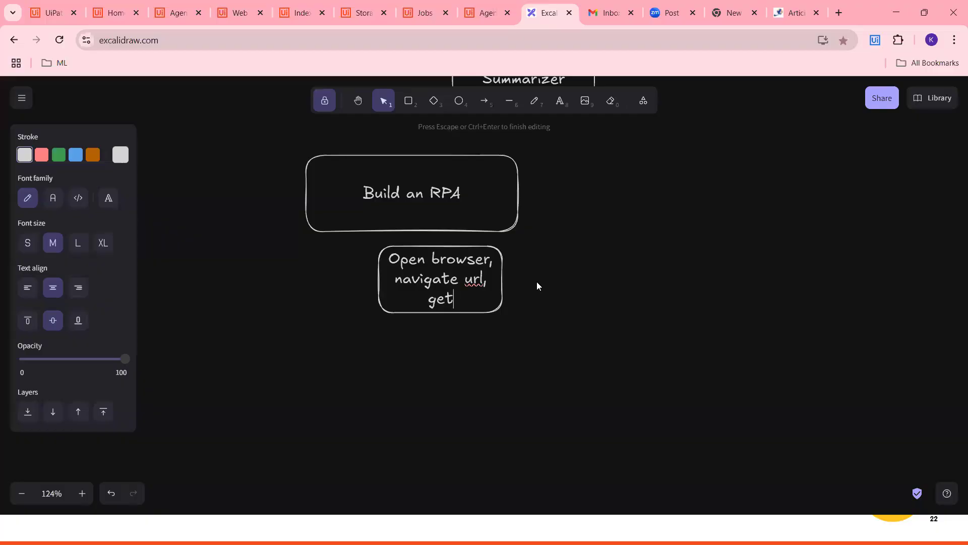
type(" text from tha")
key("BackSpace")
key("BackSpace")
type("that url")
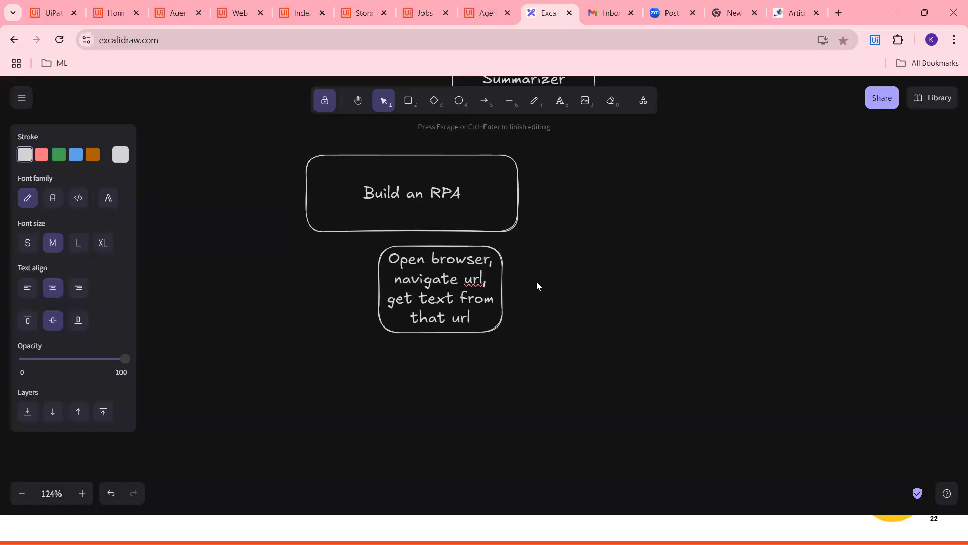
Extend the box's text with ", save it in variable", starting that phrase on its own line.
type(",sa")
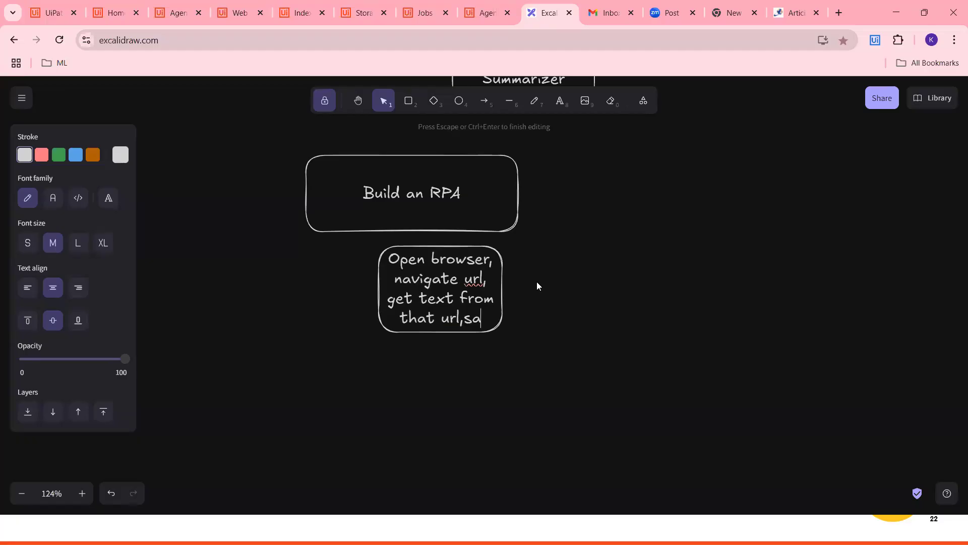
type("ve it in variable")
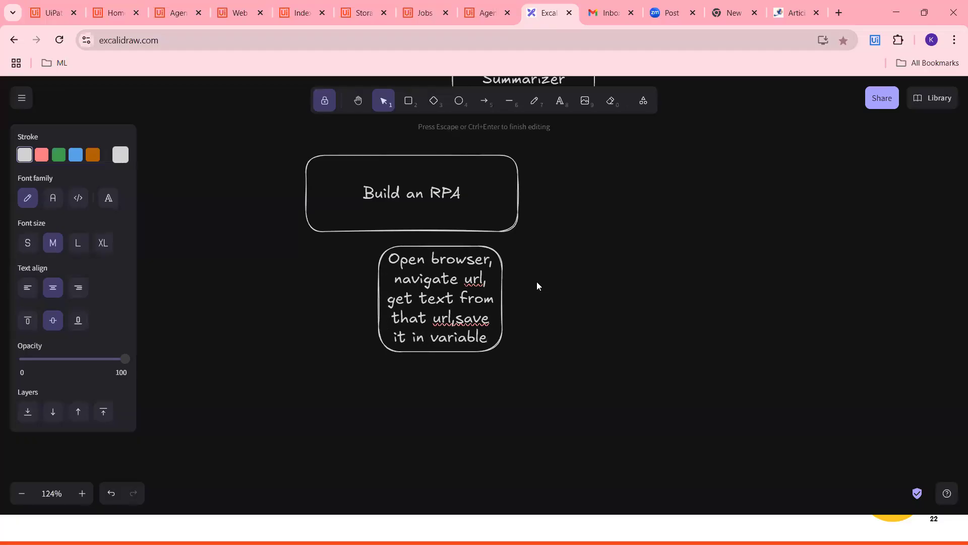
left_click(463, 319)
key("Left")
key("Return")
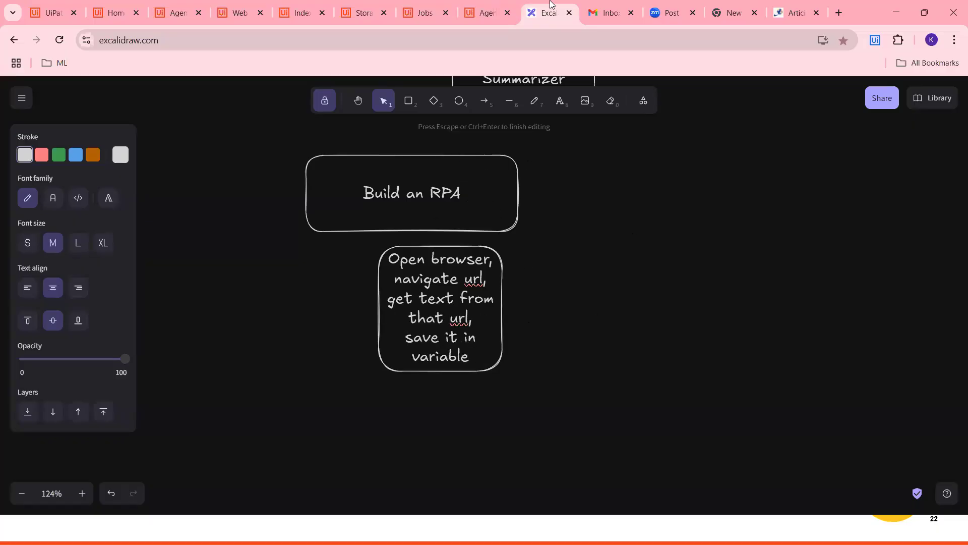
Look over the Inderscience article page and the UiPath Studio Agent 2 designer, and return to the Excalidraw diagram.
left_click(795, 7)
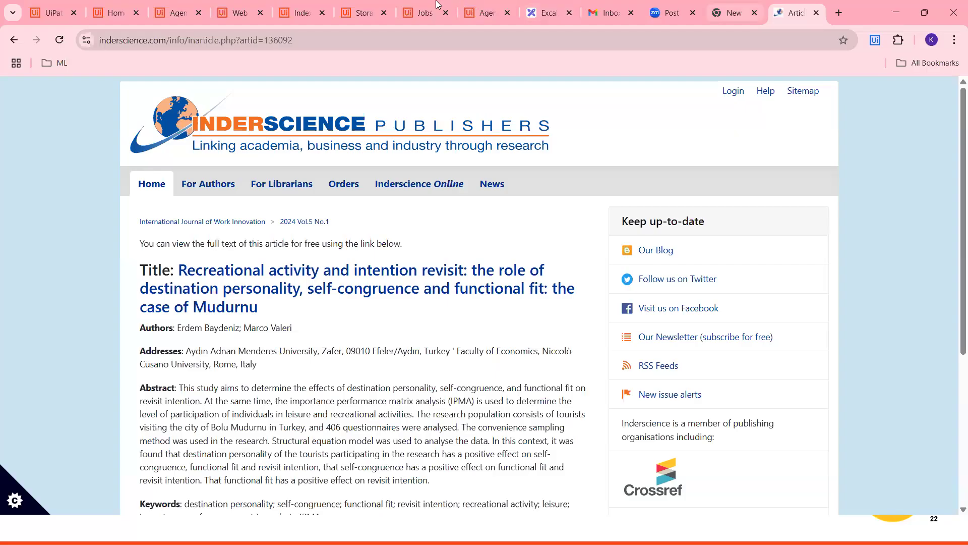
left_click(486, 8)
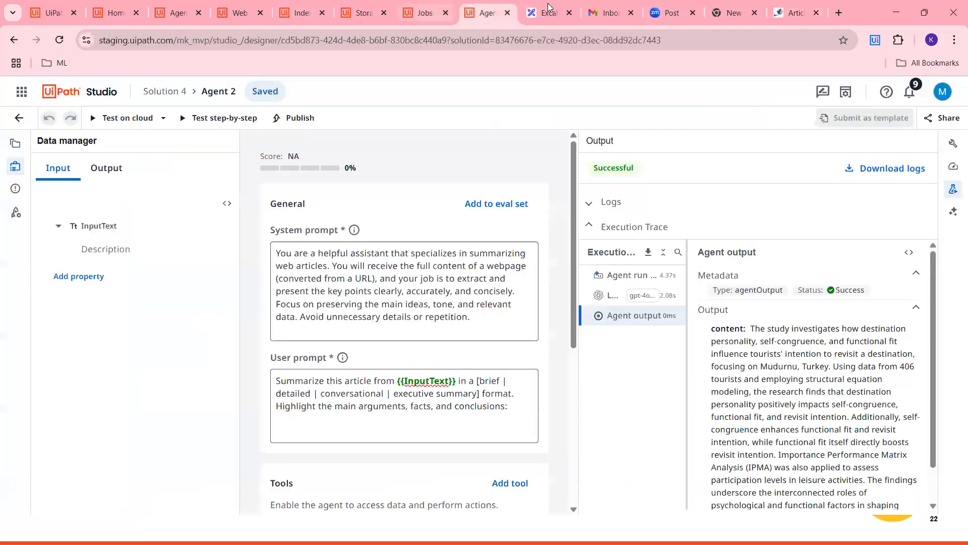
left_click(425, 10)
key("ctrl+Tab")
key("ctrl+Tab")
double_click(452, 241)
key("Escape")
double_click(438, 247)
left_click(620, 498)
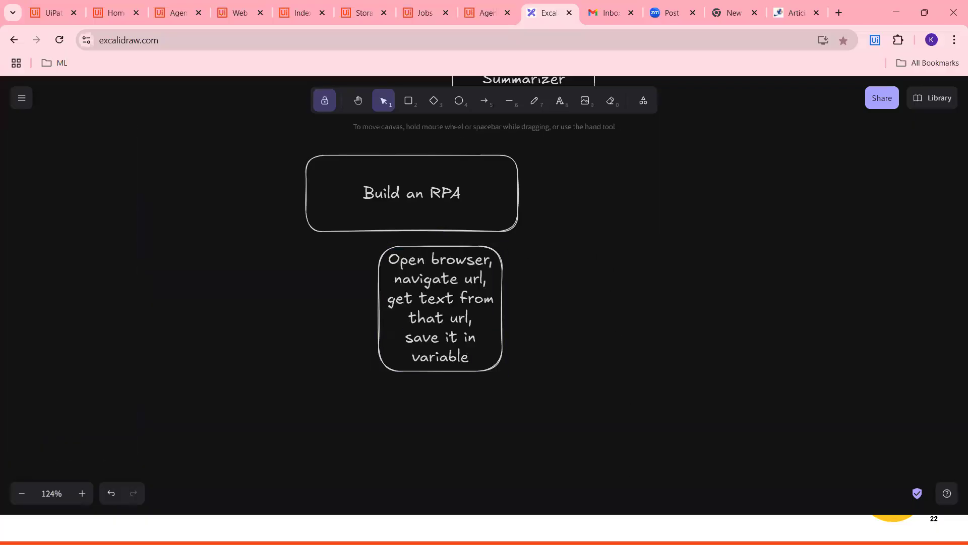
Minimize the browser, exit the slide show and switch to the Prompts document in Word.
left_click(896, 13)
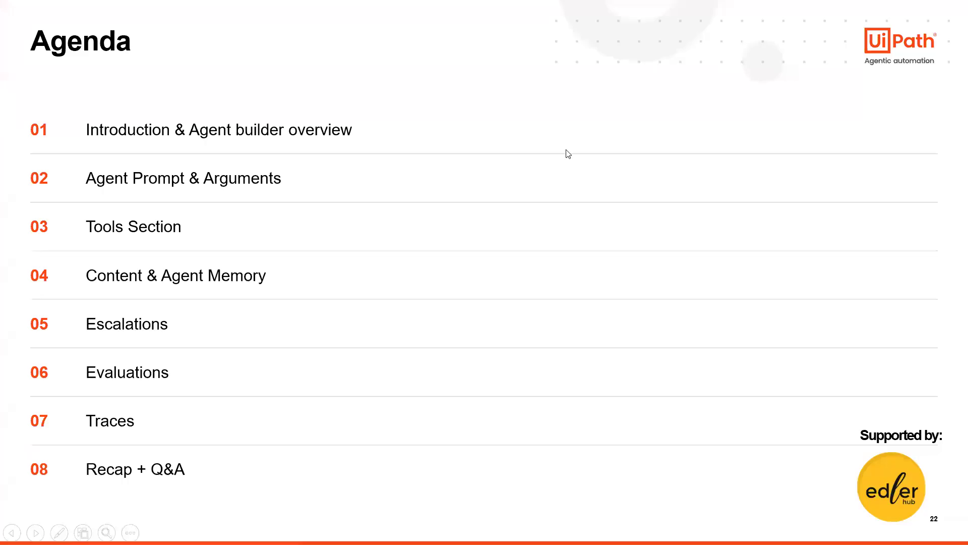
key("Escape")
left_click(624, 529)
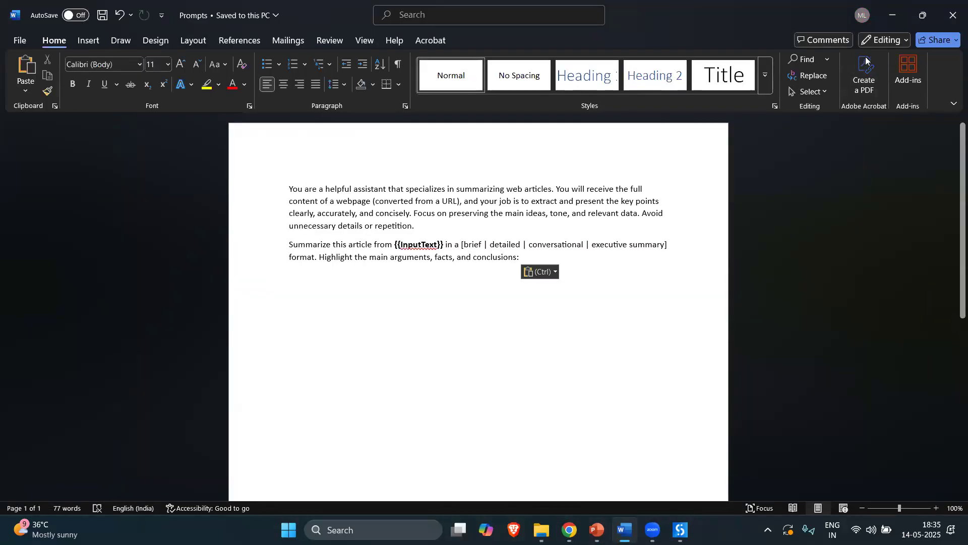
Copy the Inderscience article details from the title through the journal citation and paste them below the prompts in the Word document.
key("alt+Tab")
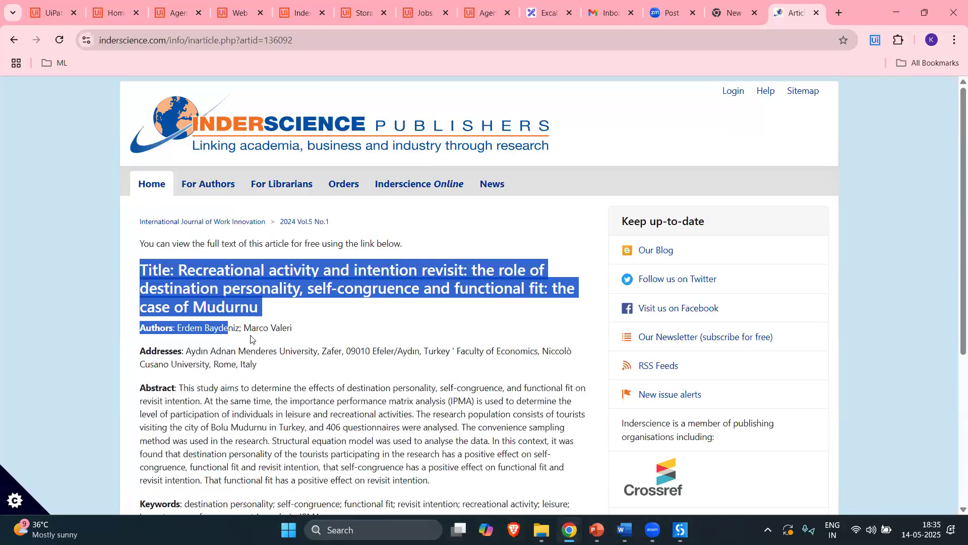
scroll(246, 331, "down", 5)
left_click_drag(228, 327, 406, 321)
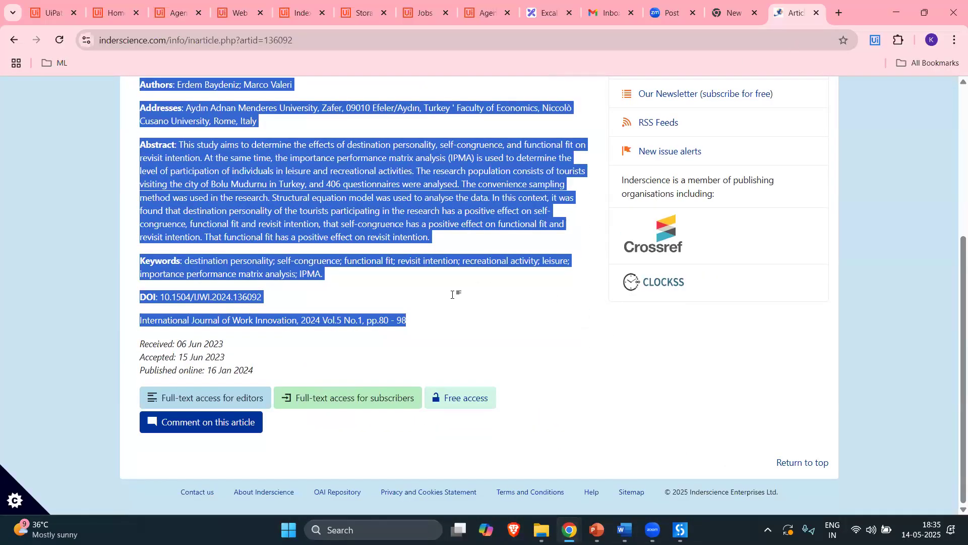
key("ctrl+c")
key("alt+Tab")
key("ctrl+v")
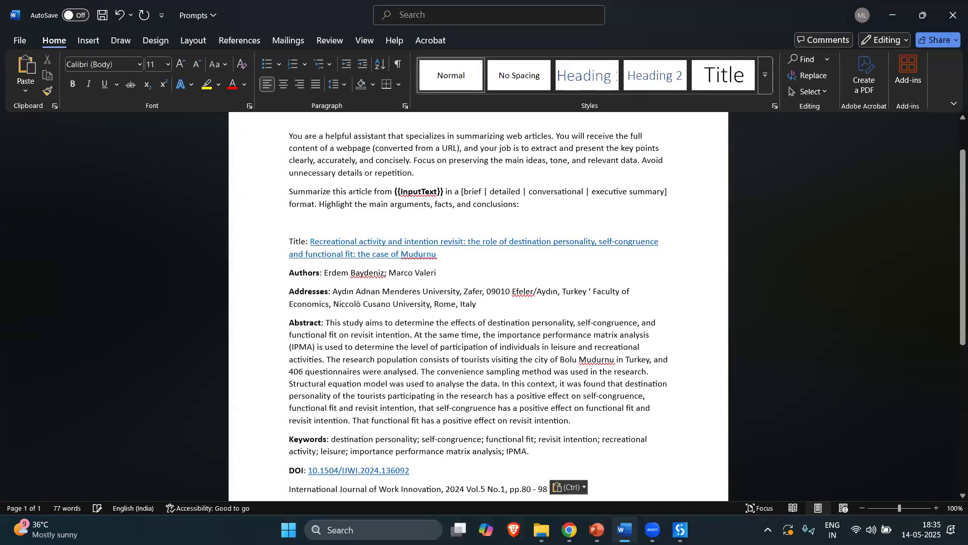
Insert blank lines and a dashed separator line between the prompts and the pasted article.
left_click(290, 223)
key("Return")
key("Return")
type("----------------------------------------------------------------------------------------------------")
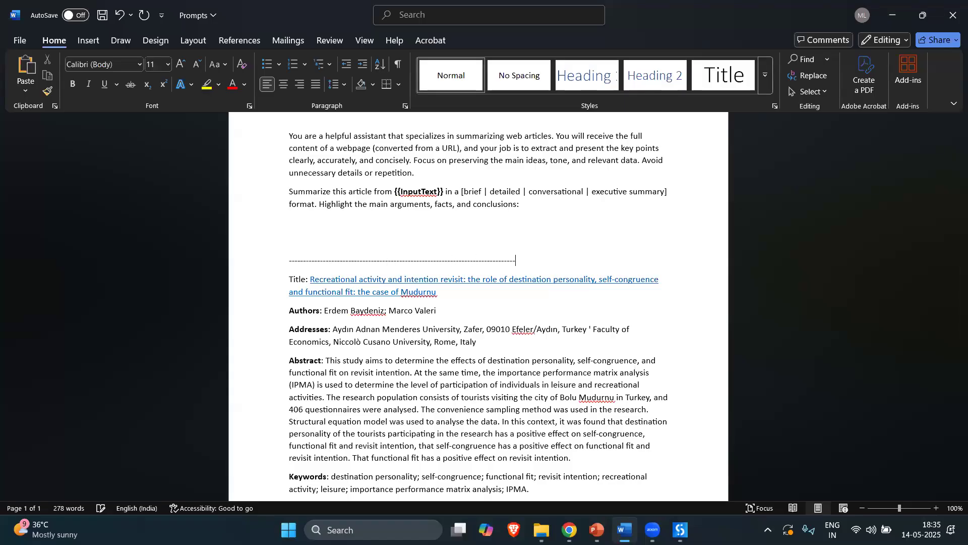
Highlight the pasted article text from its title into the keywords and review it.
scroll(355, 301, "down", 3)
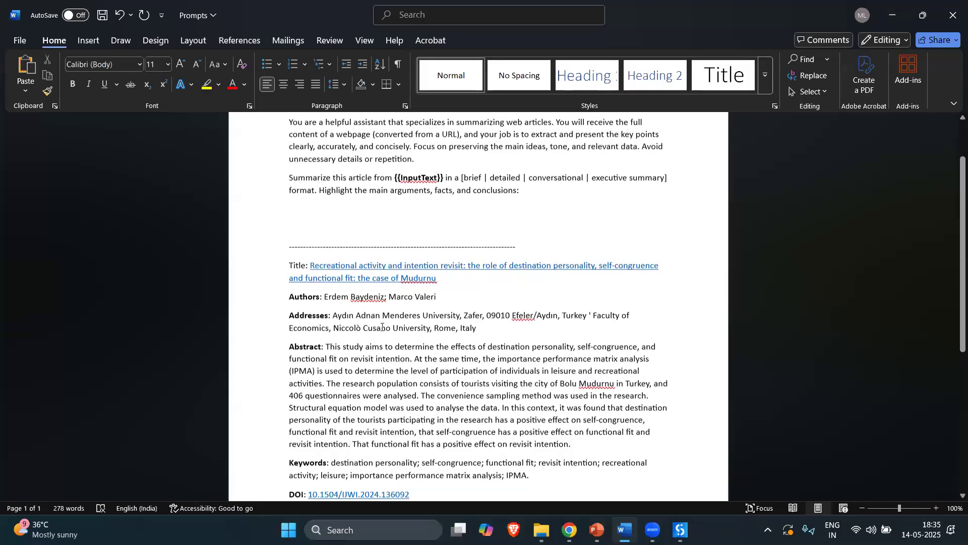
left_click_drag(290, 238, 418, 327)
scroll(415, 325, "down", 2)
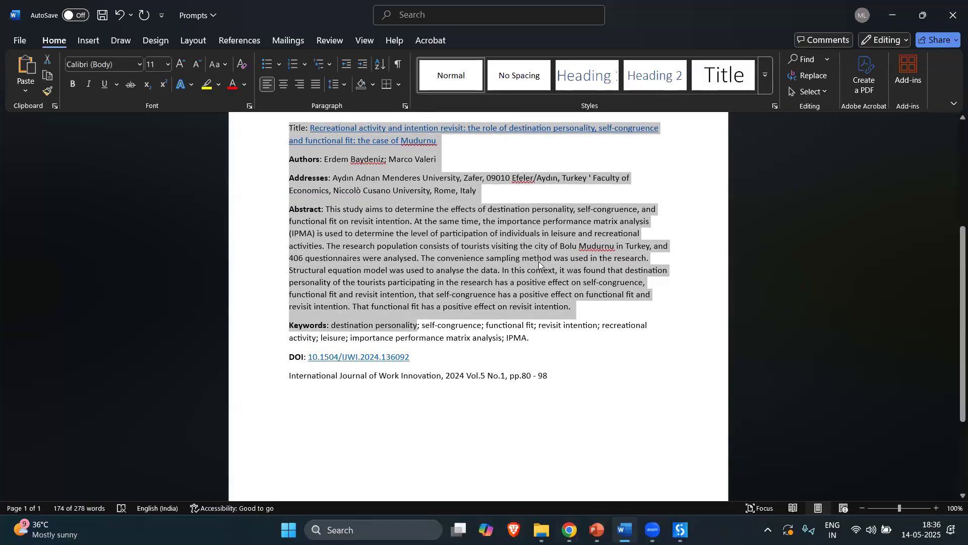
Switch back to the Excalidraw diagram and nudge the "Open browser" box slightly left beneath the "Build an RPA" box.
key("alt+Tab")
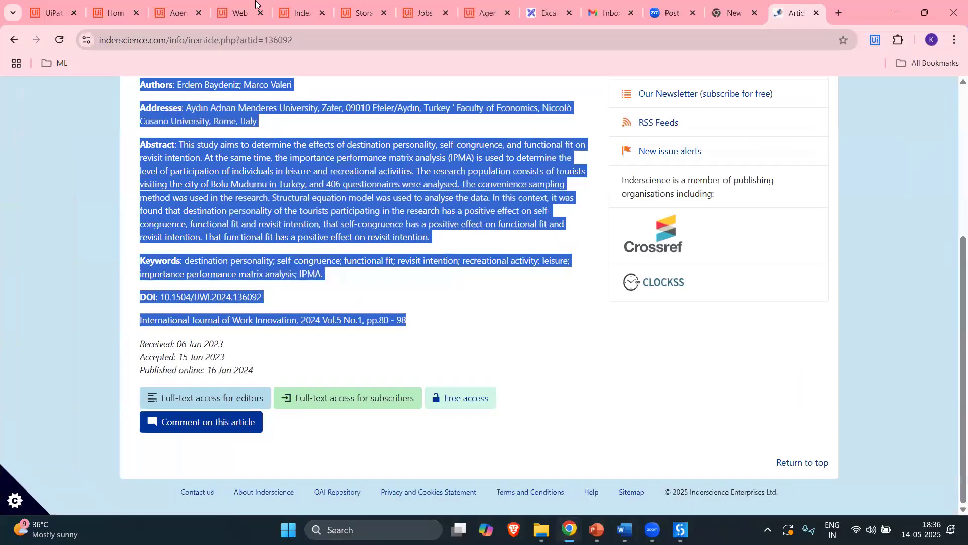
left_click(549, 13)
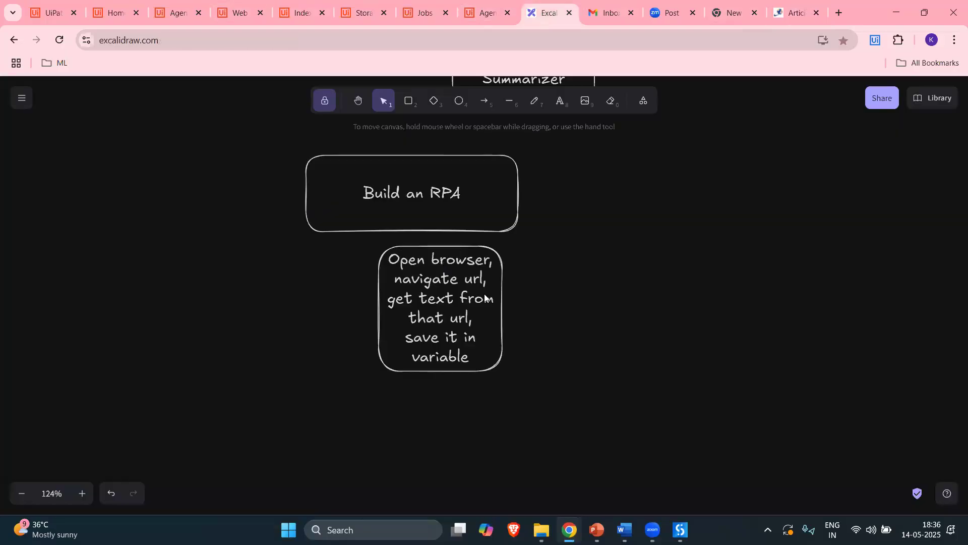
left_click_drag(501, 289, 493, 289)
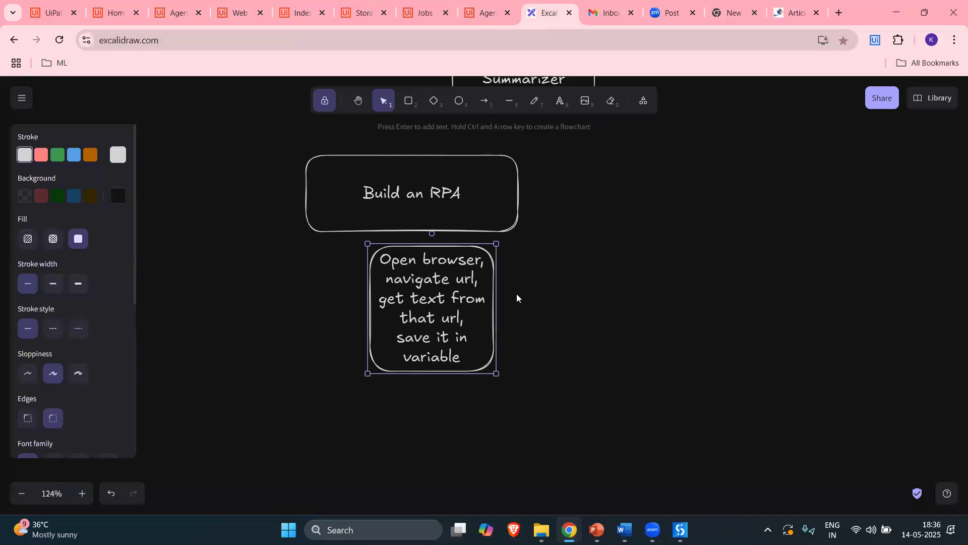
Draw a large empty rounded rectangle to the right of the "Build an RPA" box, below the "Article Summarizer" box.
left_click(597, 204)
scroll(494, 152, "up", 3)
left_click(406, 100)
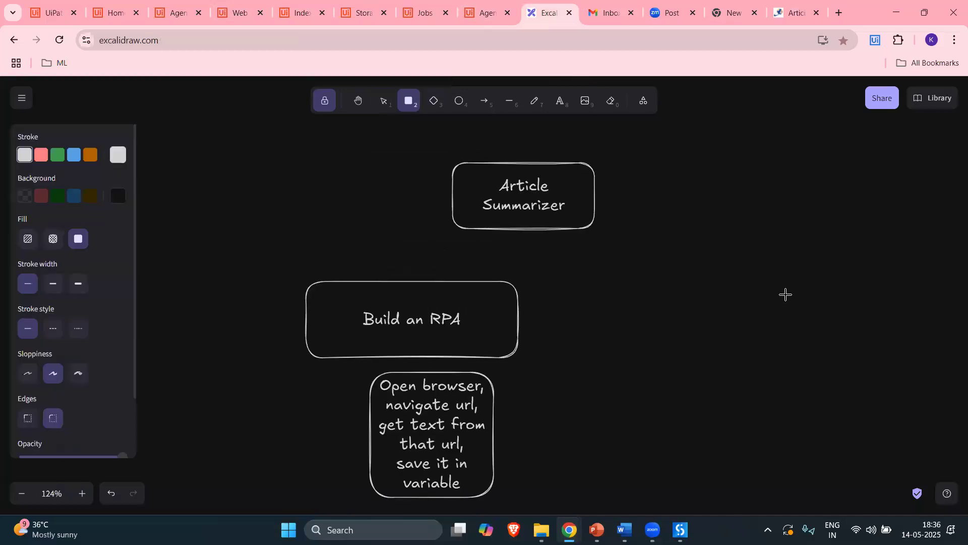
scroll(671, 190, "down", 2)
scroll(659, 213, "up", 1)
left_click_drag(649, 166, 891, 437)
Draw an elbow arrow from the "Build an RPA" box to the large empty rectangle.
left_click(484, 103)
left_click(519, 257)
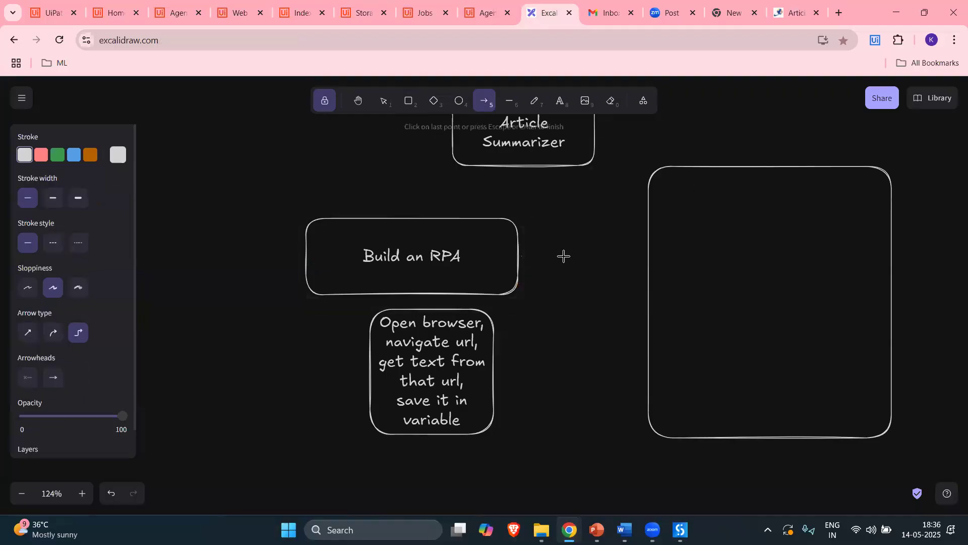
left_click(639, 260)
left_click(612, 247)
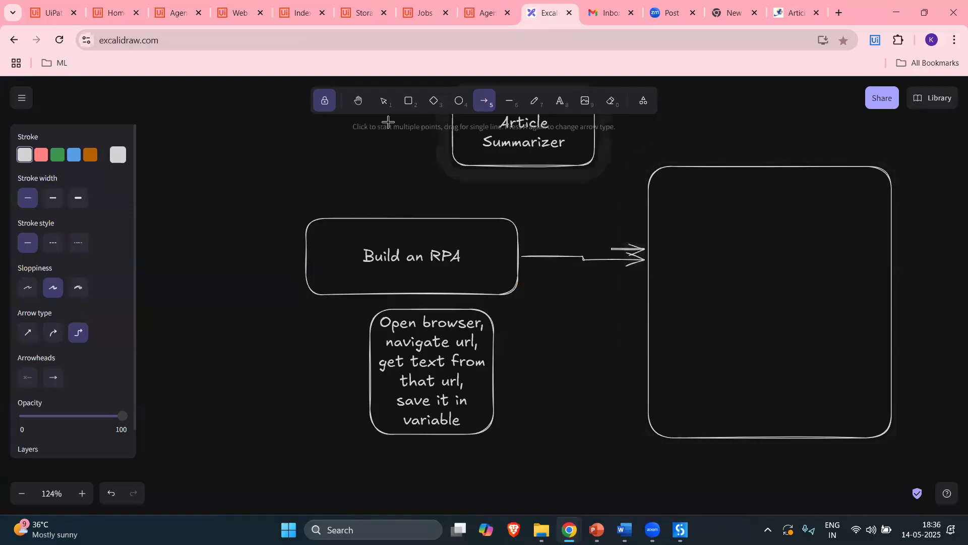
key("v")
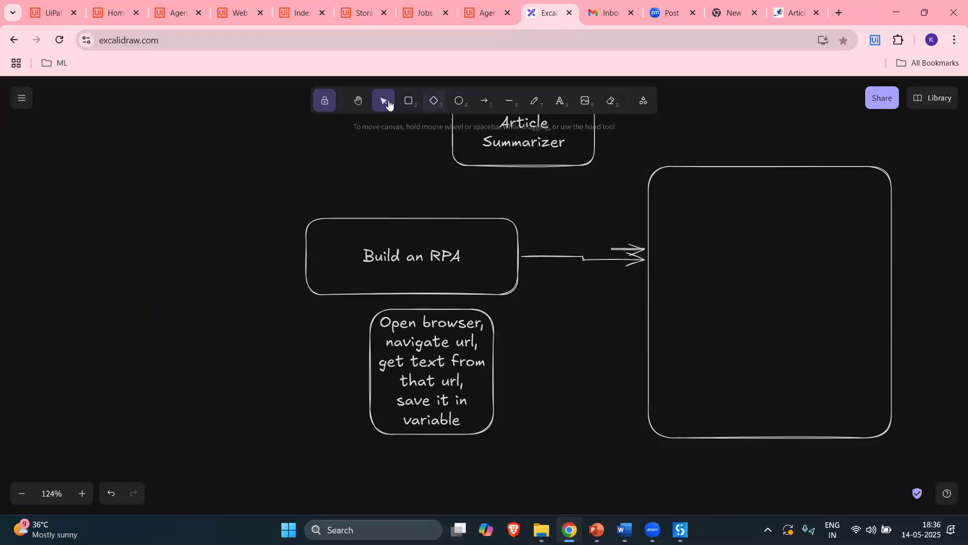
Add the heading "Summarizer Agent" inside the large rectangle and leave blank lines beneath it.
left_click(814, 182)
key("Return")
type("Agent")
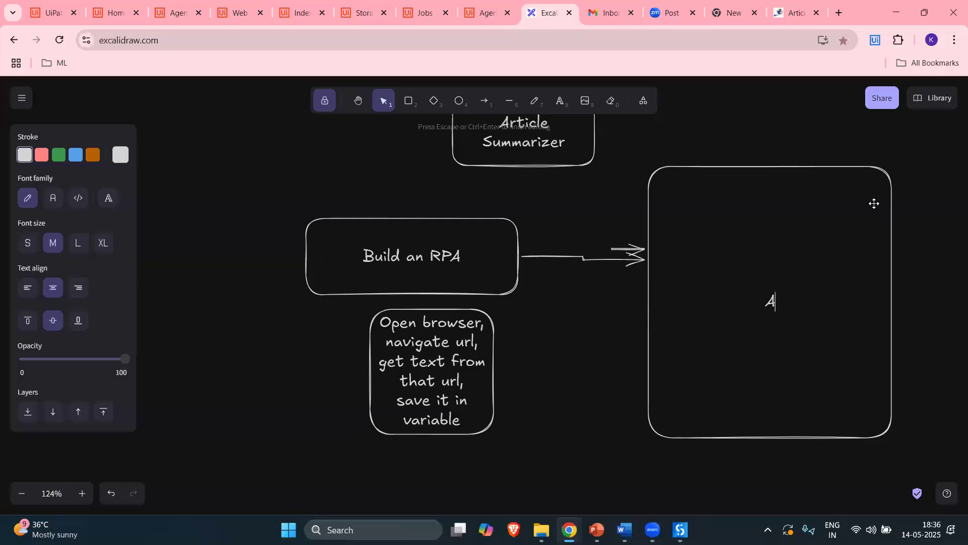
key("BackSpace")
key("BackSpace")
key("BackSpace")
type("Summarizer Agent")
key("Return")
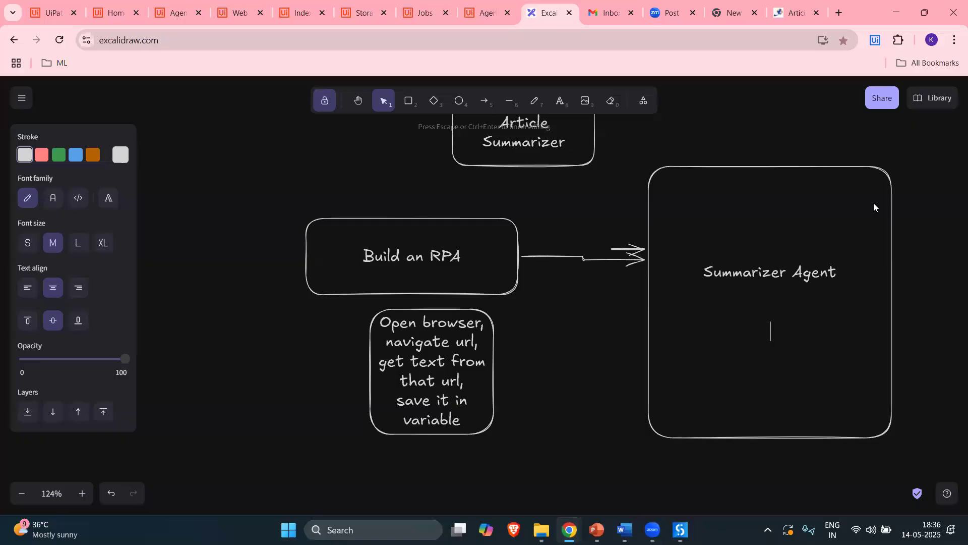
Add the line "Take an argument - Article text" below the "Summarizer Agent" heading.
type("Take an argument - ")
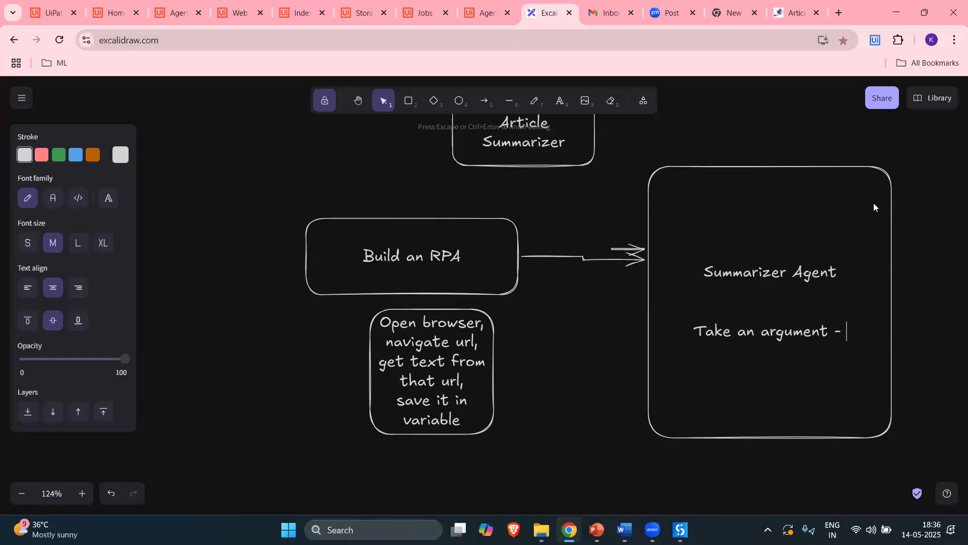
type("Ar")
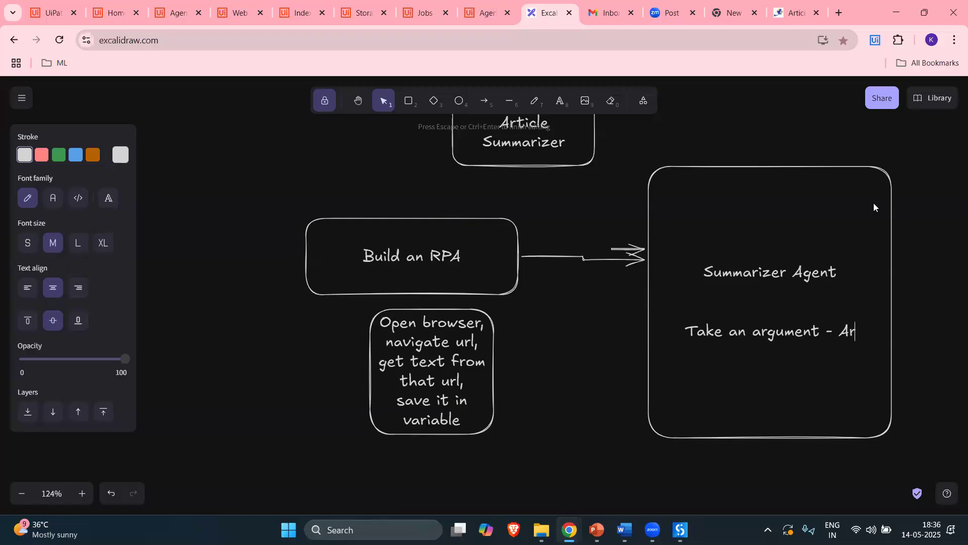
type("ticle text")
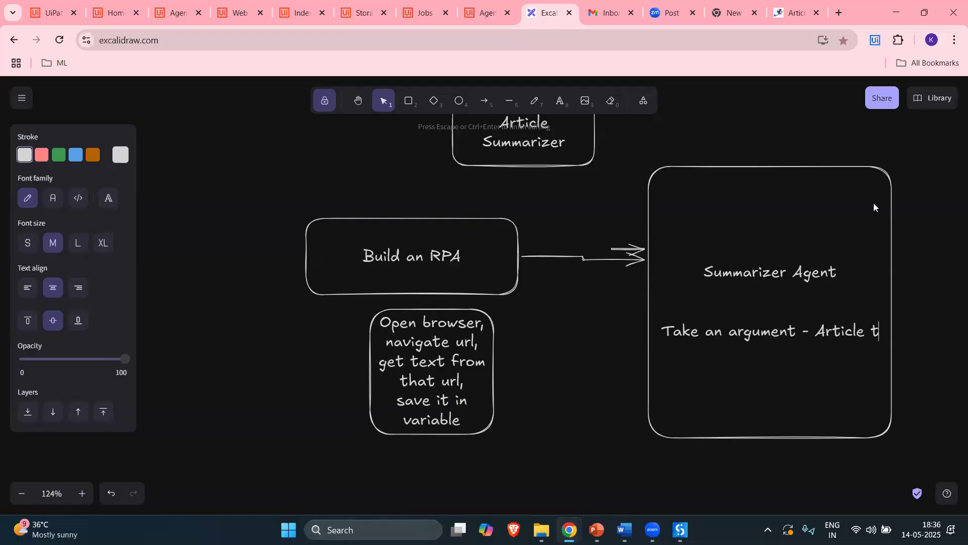
key("Return")
key("Return")
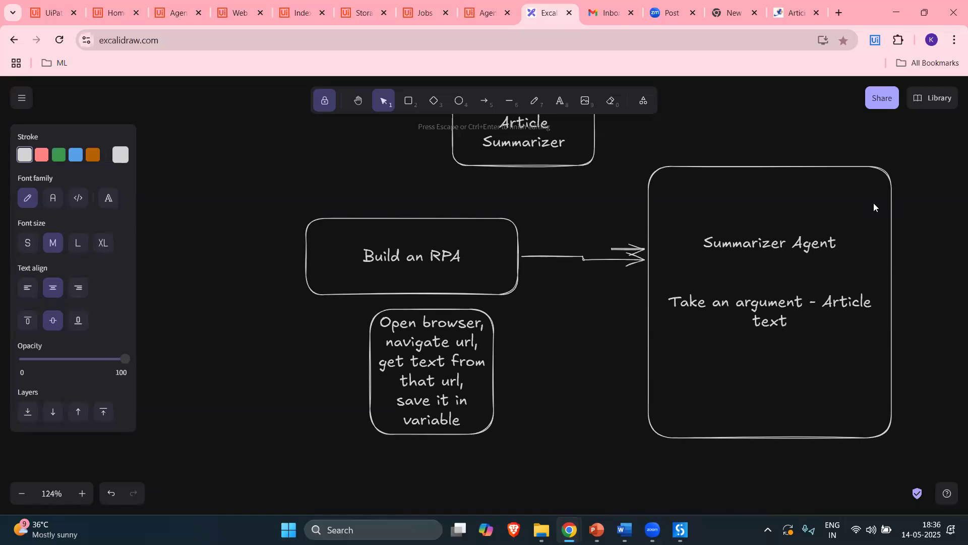
Add the lines "Prompt - to summarize" and "store in output variable" below the argument line in the agent box.
left_click_drag(823, 298, 791, 331)
left_click(769, 359)
type("Prompt - to summarize")
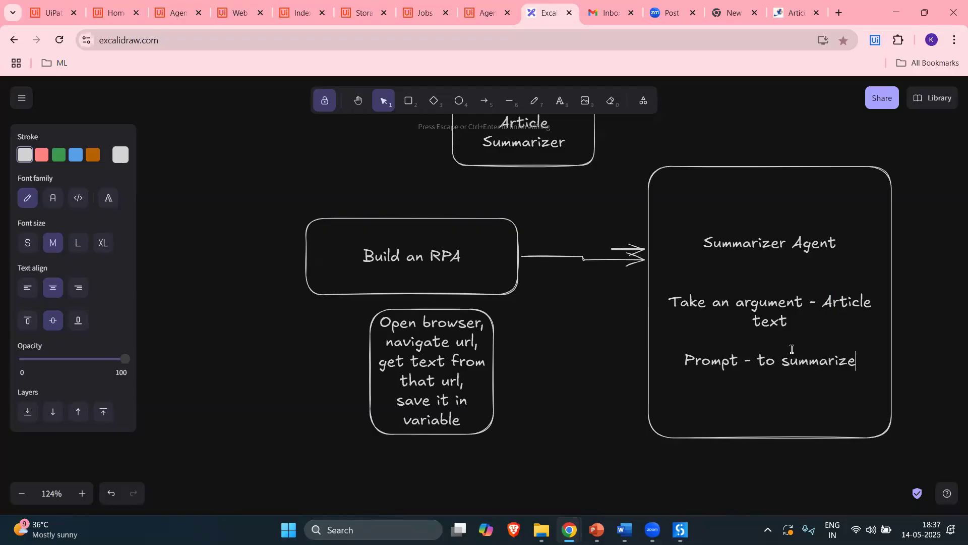
key("Return")
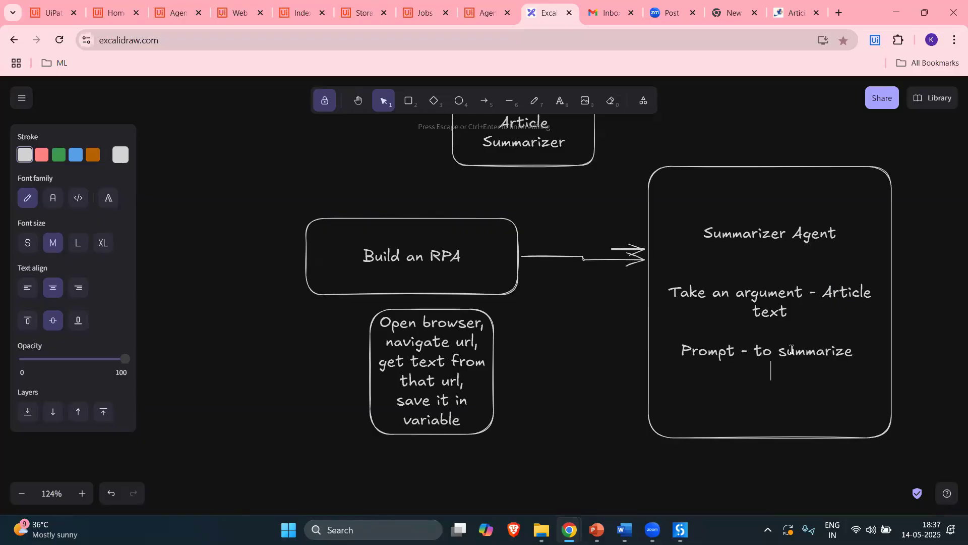
type("store in output ")
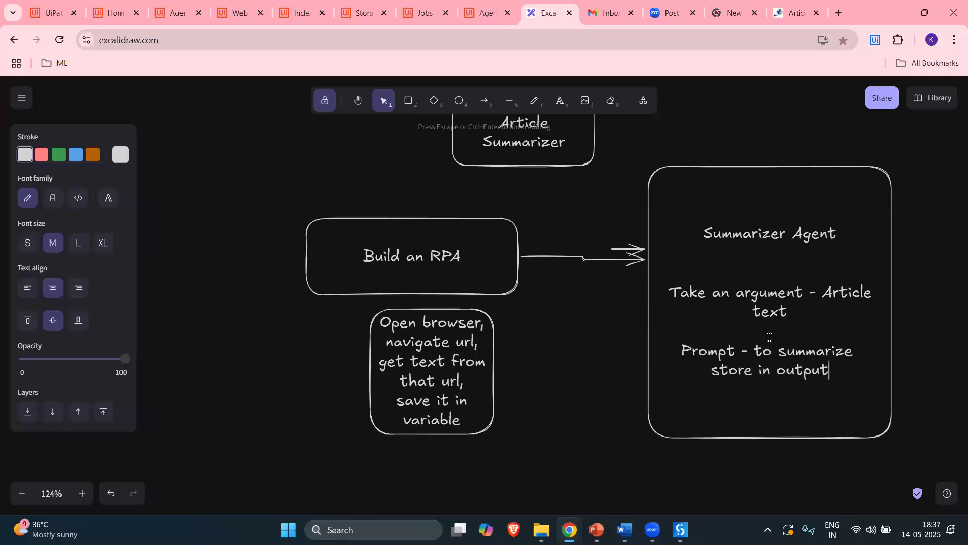
type("variable")
key("Return")
Add the output variable name "summarizedArticleText" as the last line of the agent box and finish the text.
type("Ag")
key("BackSpace")
key("BackSpace")
type("summarizedT")
key("BackSpace")
type("Article")
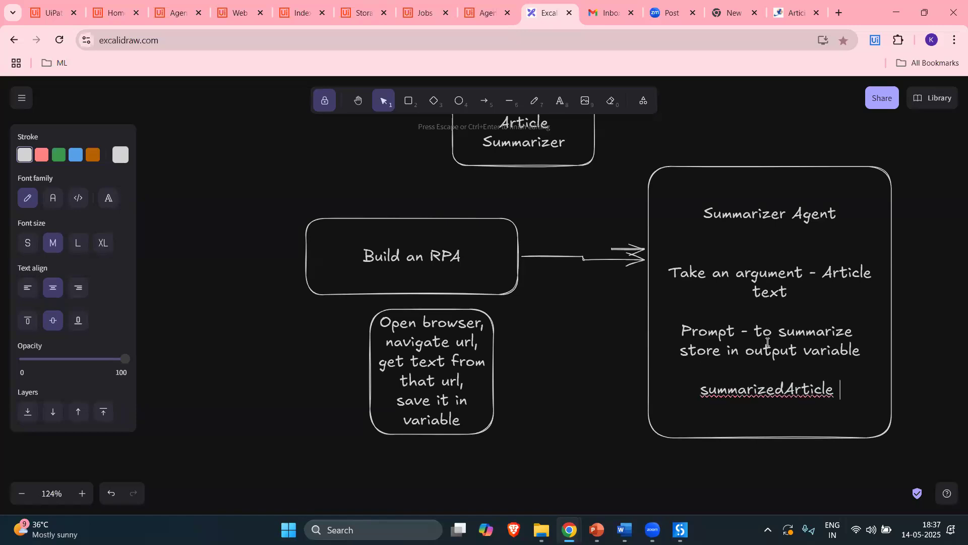
key("BackSpace")
type("Text")
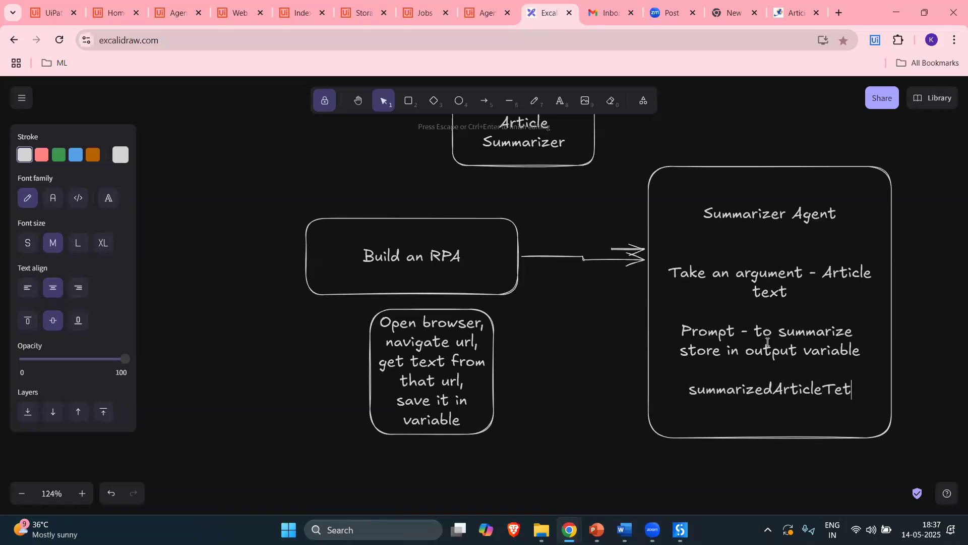
left_click(909, 304)
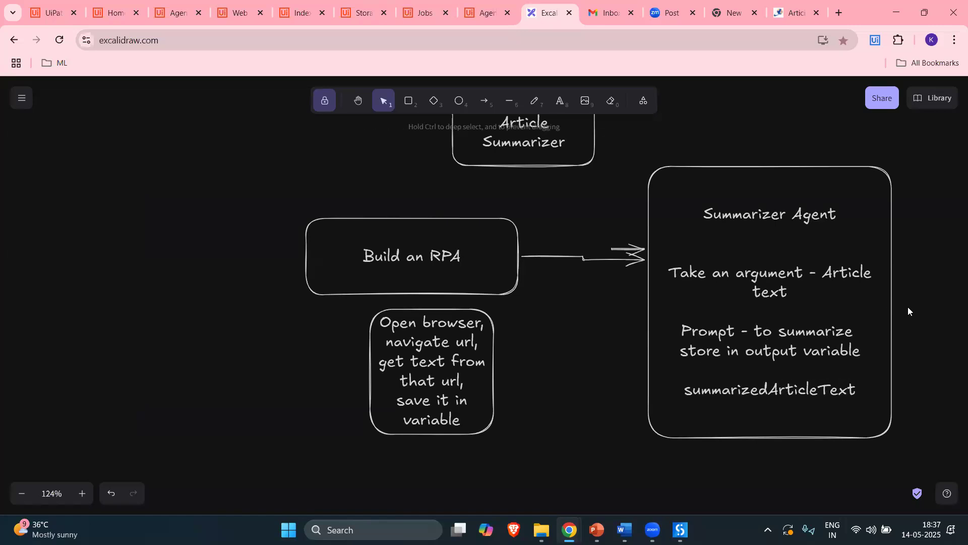
Draw another rounded rectangle to the right of the "Summarizer Agent" box and connect the two with an arrow.
left_click(358, 100)
scroll(600, 233, "right", 10)
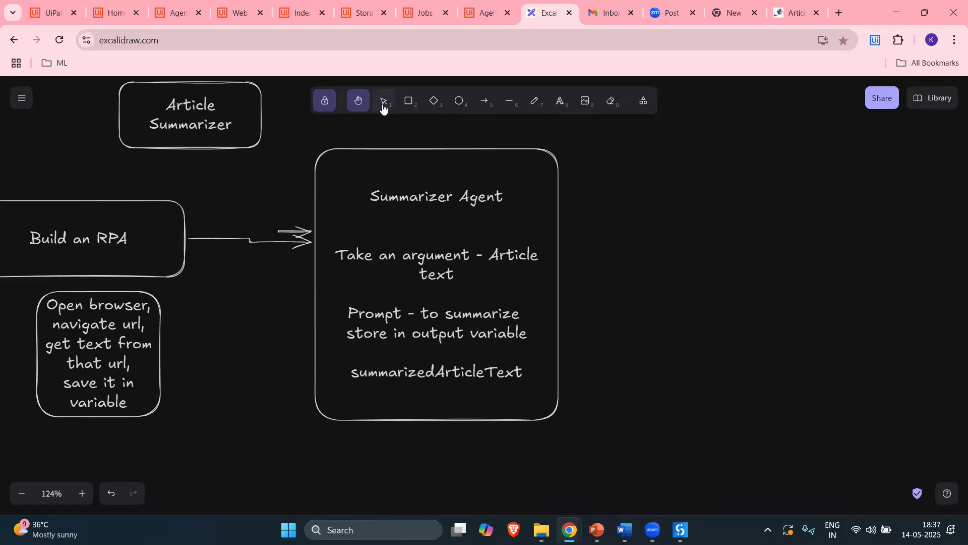
left_click(408, 101)
mouse_move(716, 163)
left_mouse_down()
mouse_move(934, 284)
mouse_move(958, 328)
mouse_move(955, 345)
left_mouse_up()
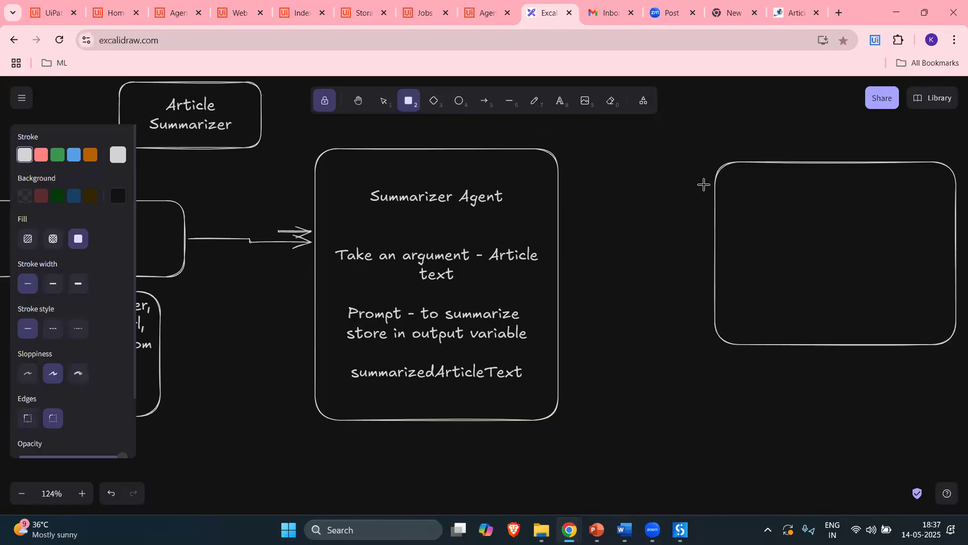
key("a")
left_click_drag(563, 219, 702, 218)
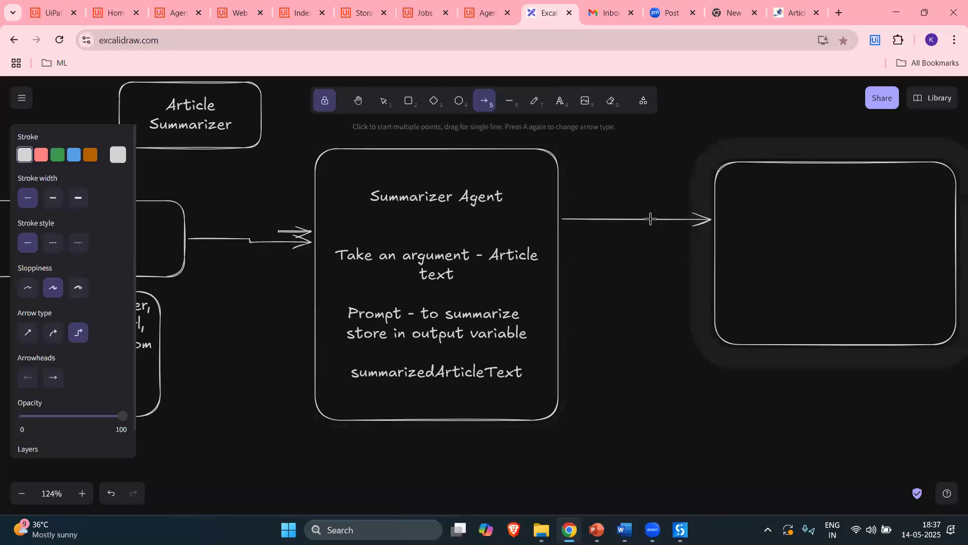
Label the rightmost rectangle "Write that text in word document".
left_click(407, 101)
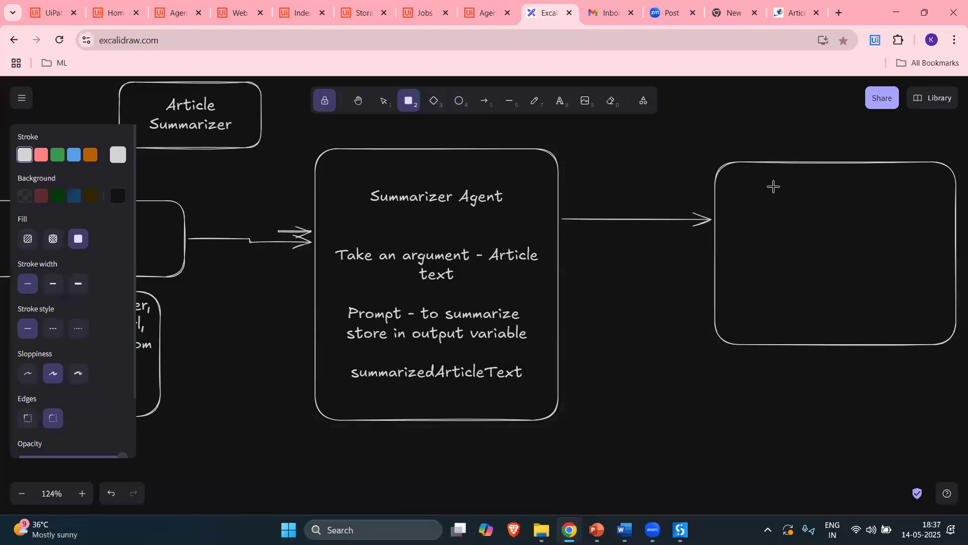
left_click(384, 101)
left_click(874, 172)
key("Return")
type("Write that ")
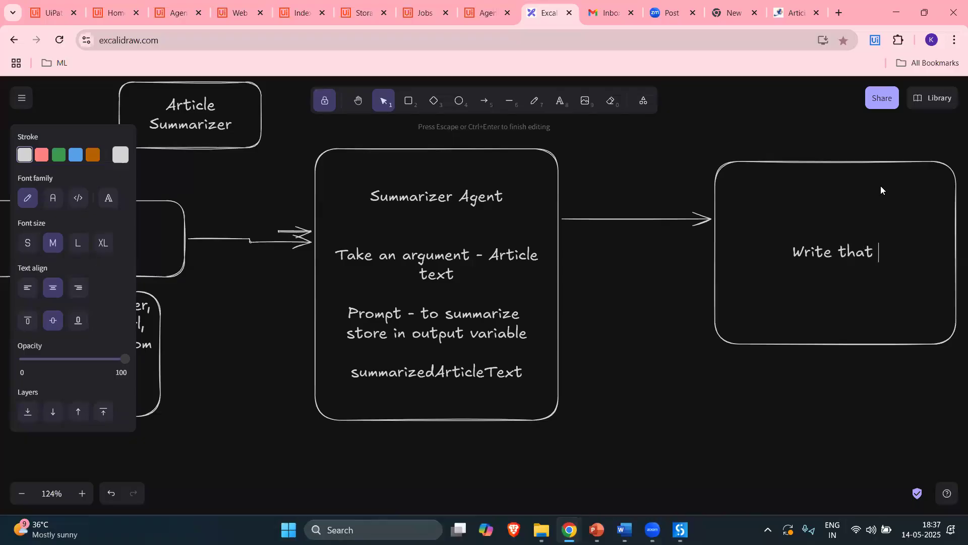
type("text in wor")
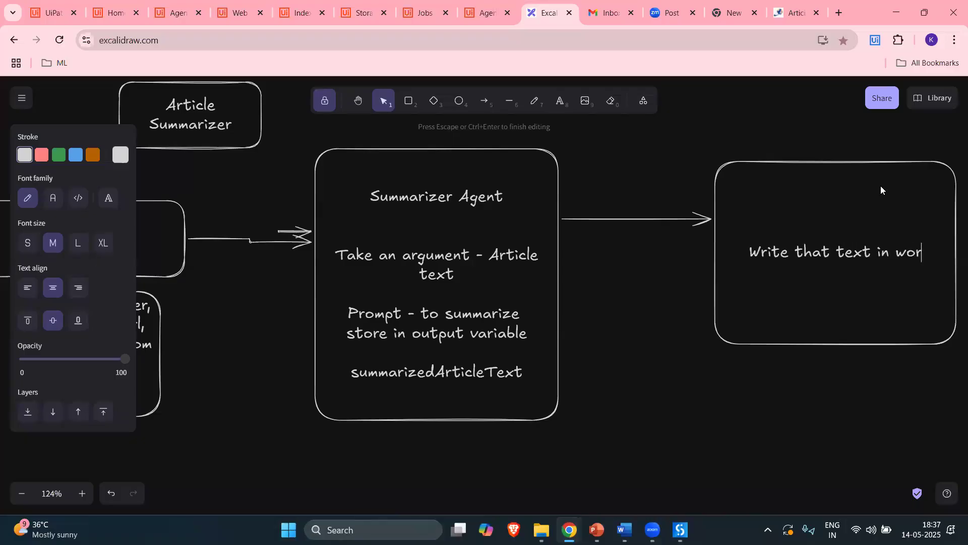
type("d document")
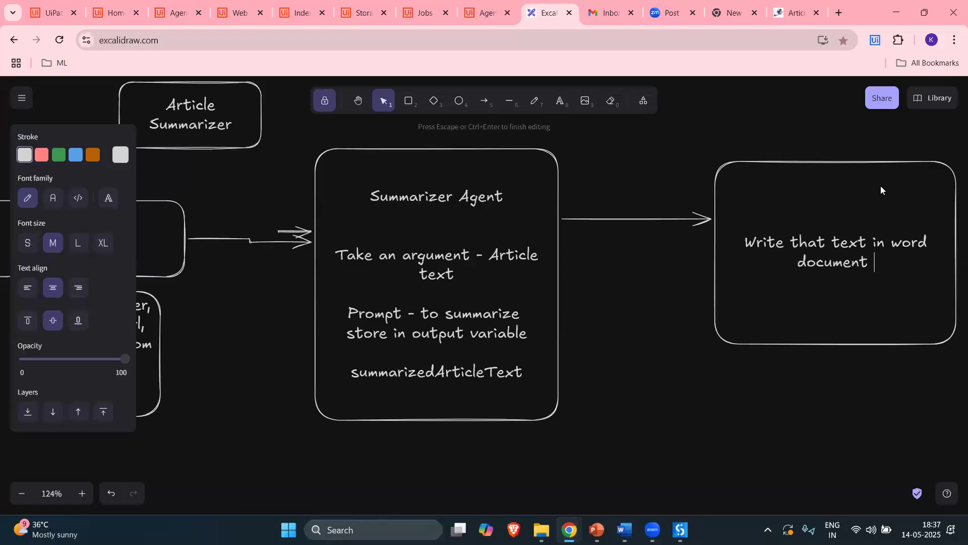
left_click(639, 315)
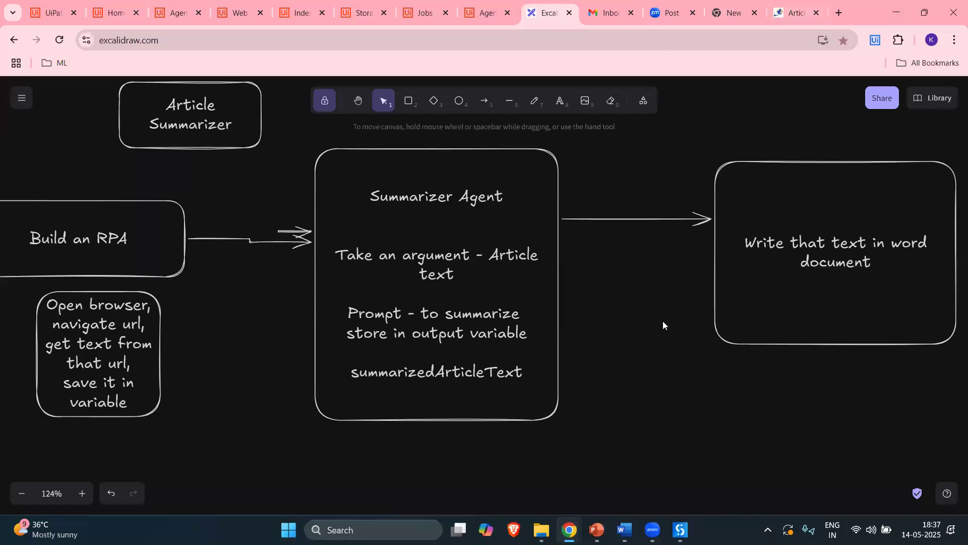
Enlarge the "Article Summarizer" title box and position it above the "Summarizer Agent" box.
left_click(352, 105)
left_click_drag(626, 318, 737, 354)
scroll(412, 182, "down", 1)
scroll(475, 250, "up", 2)
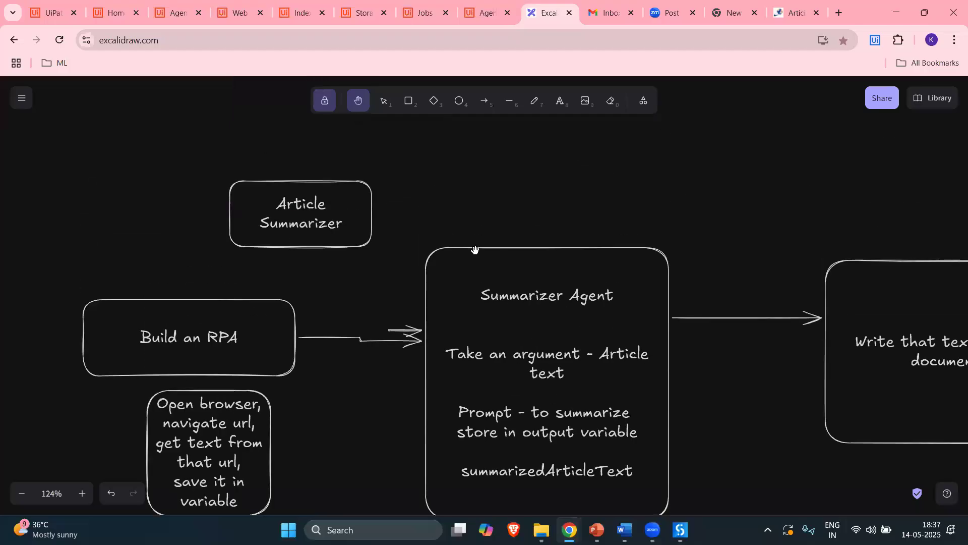
left_click(384, 101)
left_click_drag(325, 188, 367, 182)
left_click_drag(542, 152, 587, 201)
left_click_drag(747, 238, 810, 260)
left_click_drag(504, 173, 505, 141)
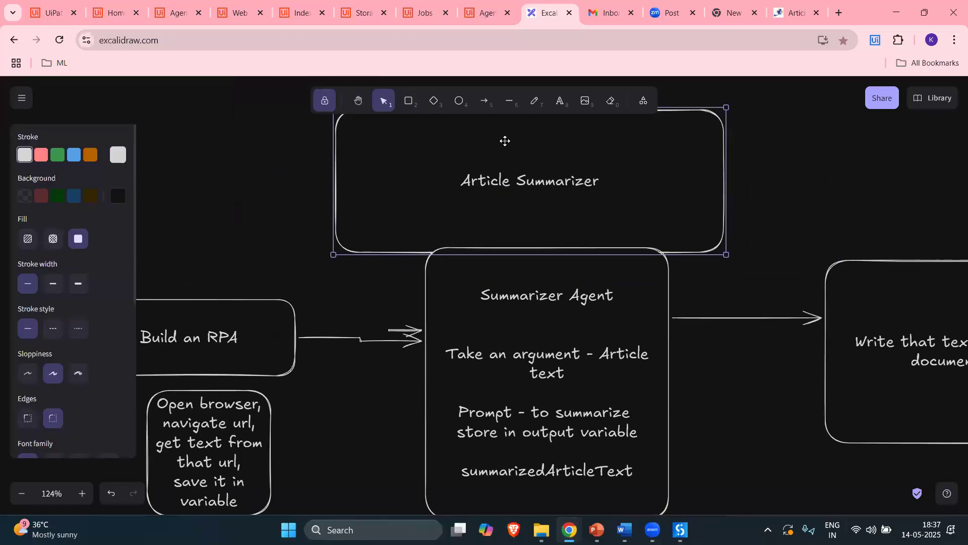
left_click(741, 234)
scroll(520, 207, "down", 1)
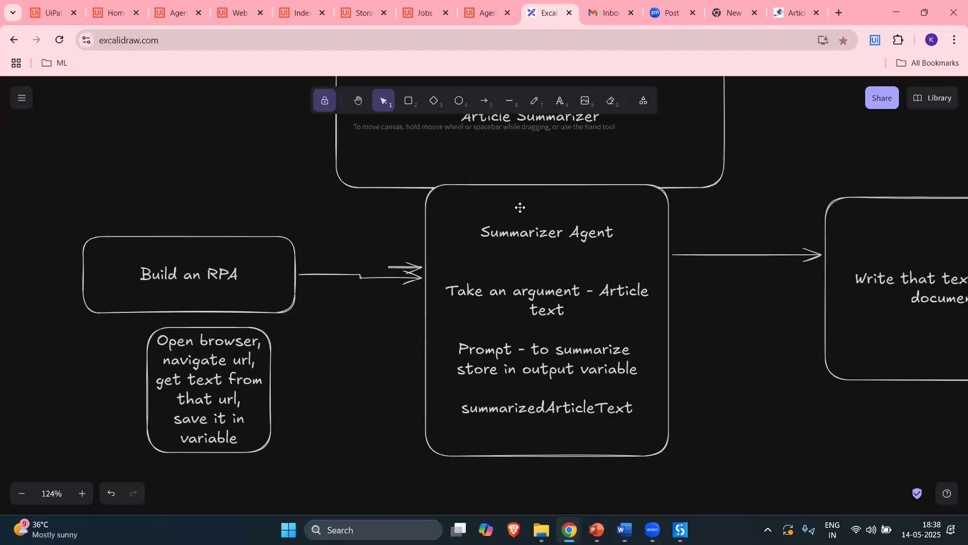
scroll(520, 207, "down", 1)
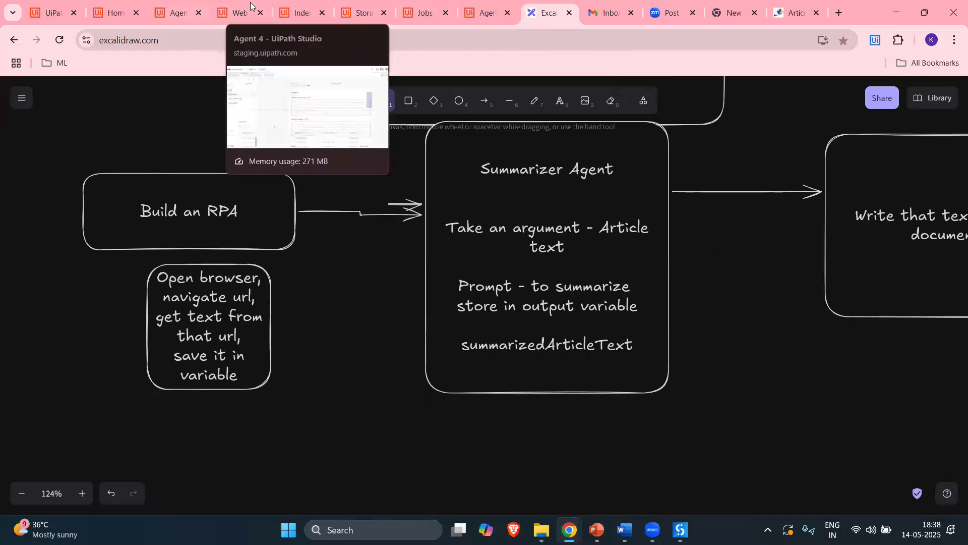
Review the indexes and storage buckets in UiPath Orchestrator and the LinkedInWebScrapingTool project open in UiPath Studio.
left_click(308, 9)
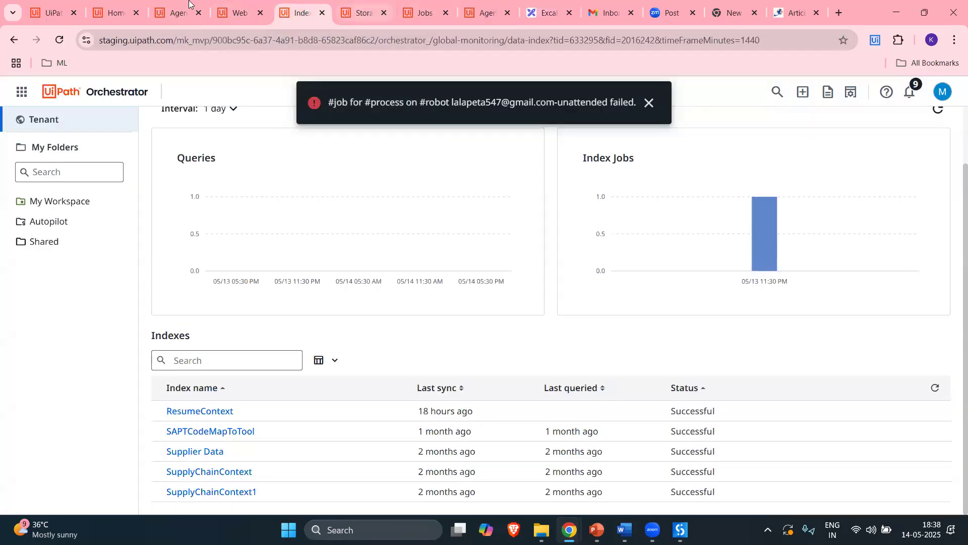
left_click(359, 12)
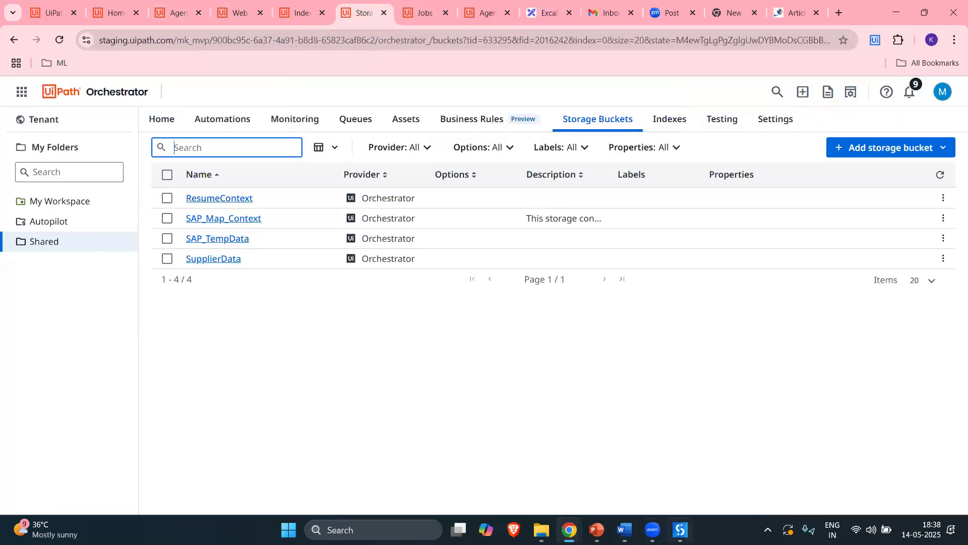
key("alt+Tab")
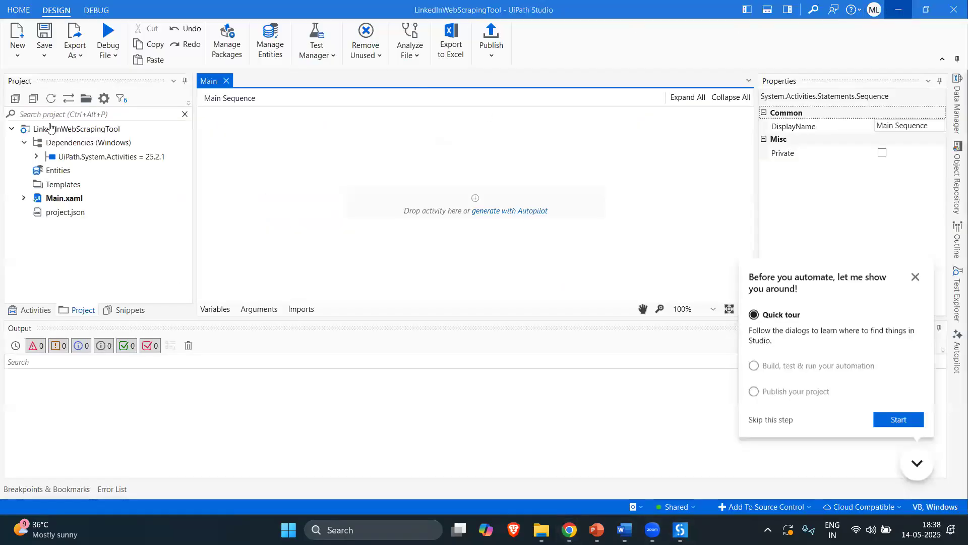
key("alt+Tab")
Turn off enhanced monitoring on the tenant's process monitoring page in Orchestrator, and open the Shared folder's list of processes.
left_click(357, 146)
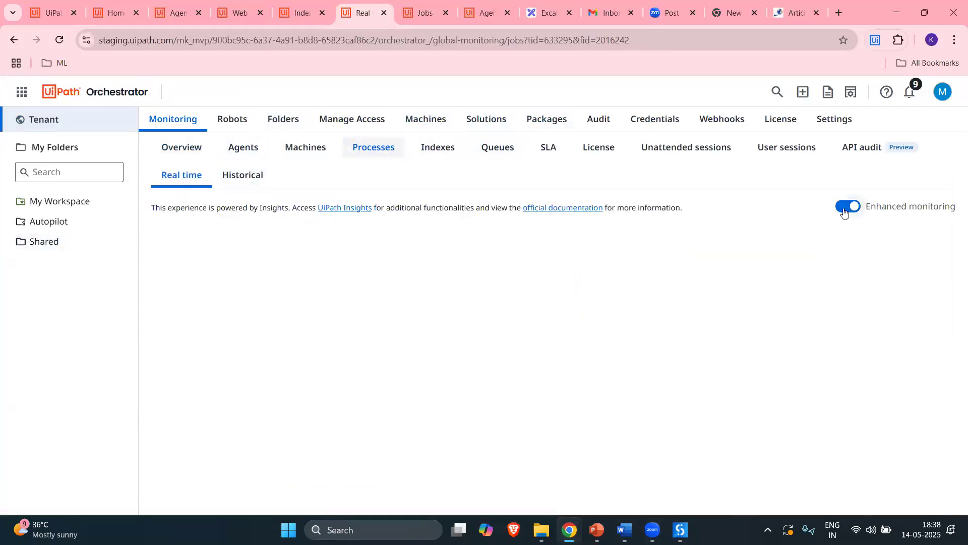
left_click(847, 207)
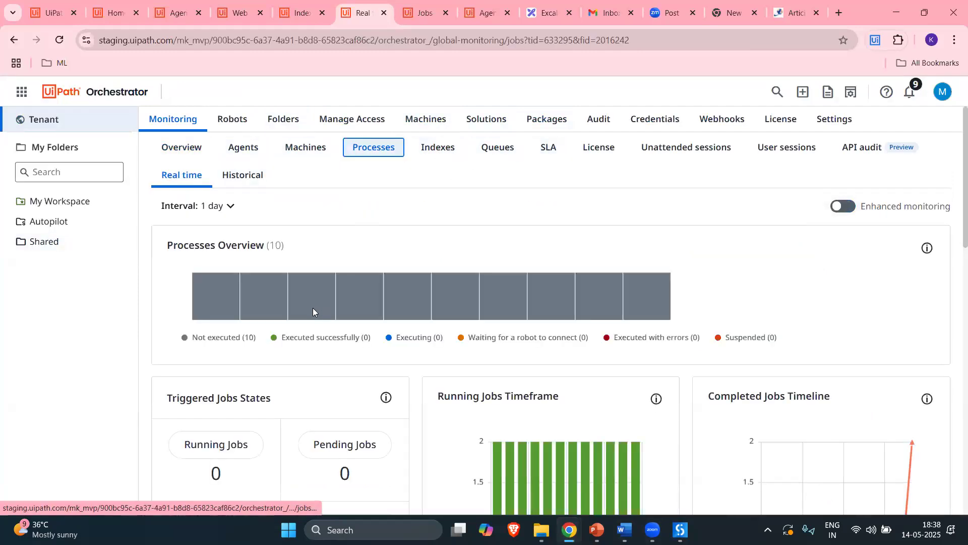
scroll(312, 307, "down", 8)
scroll(190, 227, "up", 6)
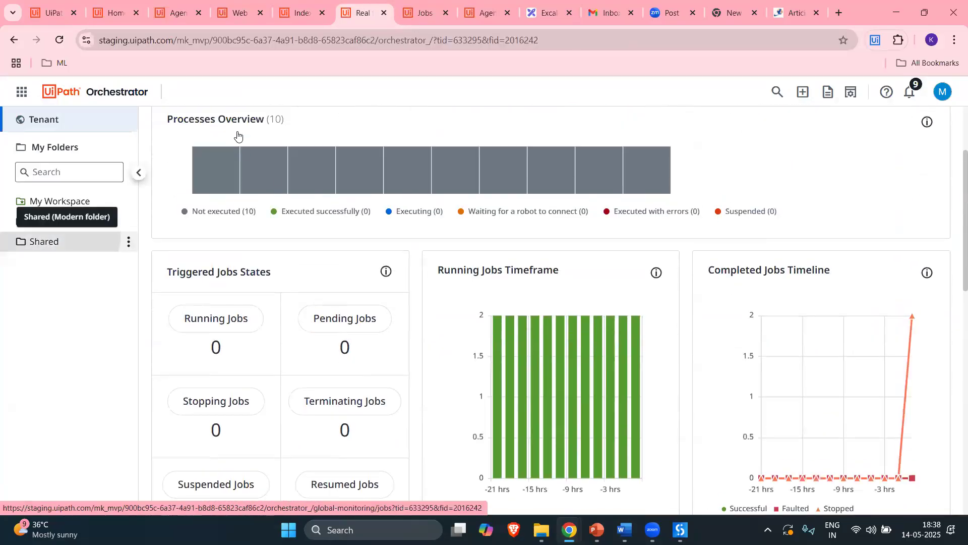
left_click(222, 133)
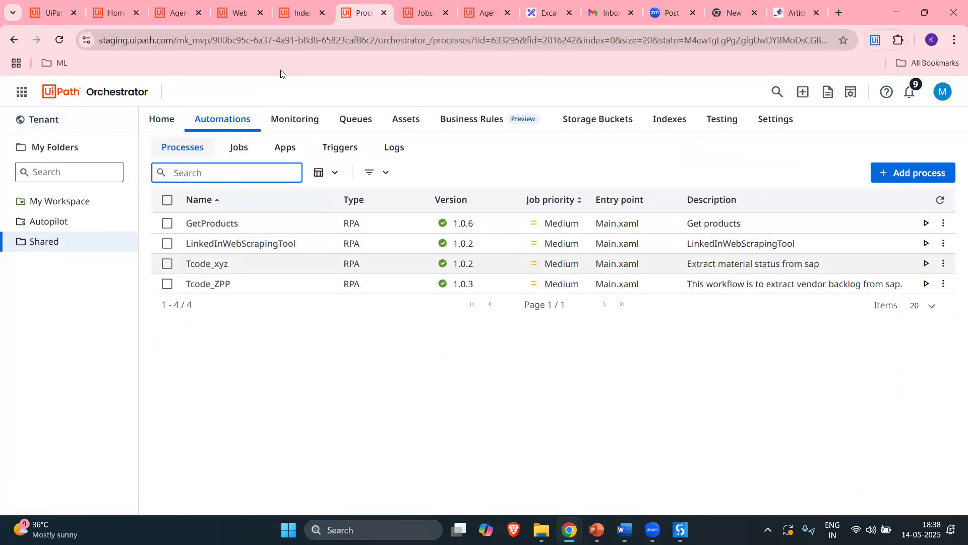
Switch to Agent 4's definition in UiPath Studio and browse the existing automations that can be added as tools.
left_click(302, 12)
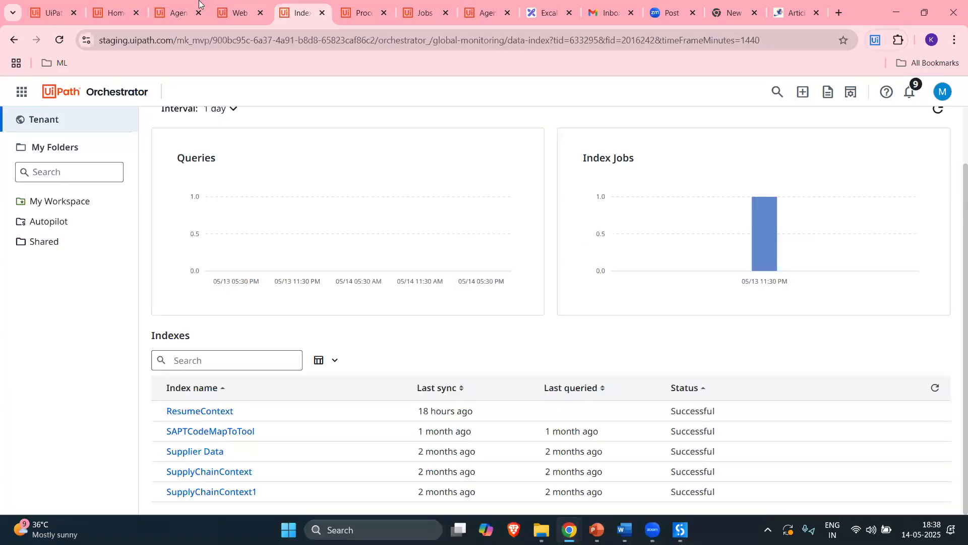
key("ctrl+shift+Tab")
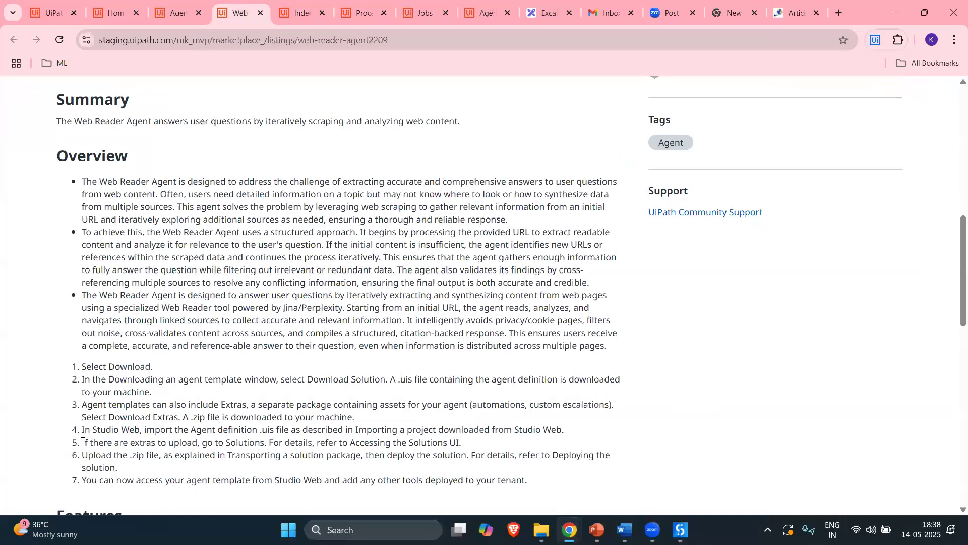
key("ctrl+shift+Tab")
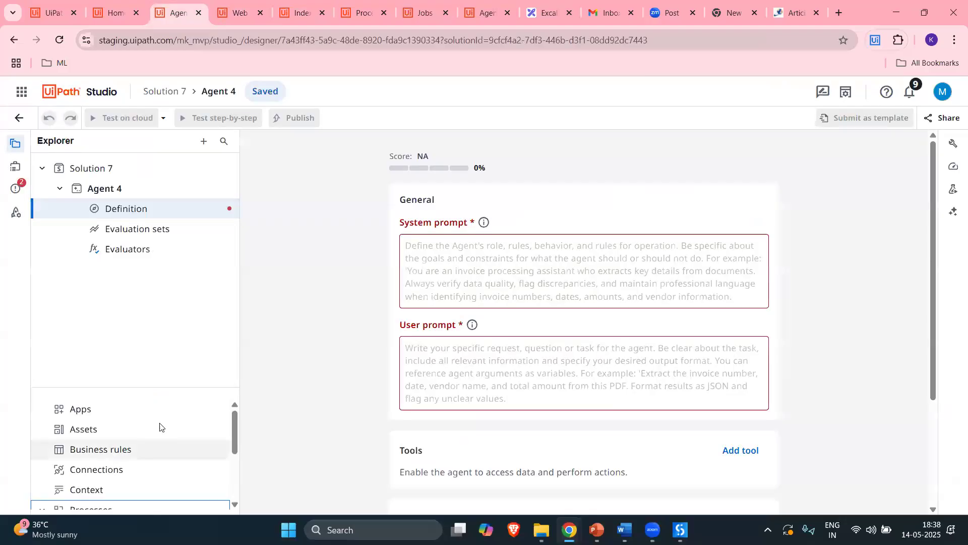
scroll(499, 325, "down", 3)
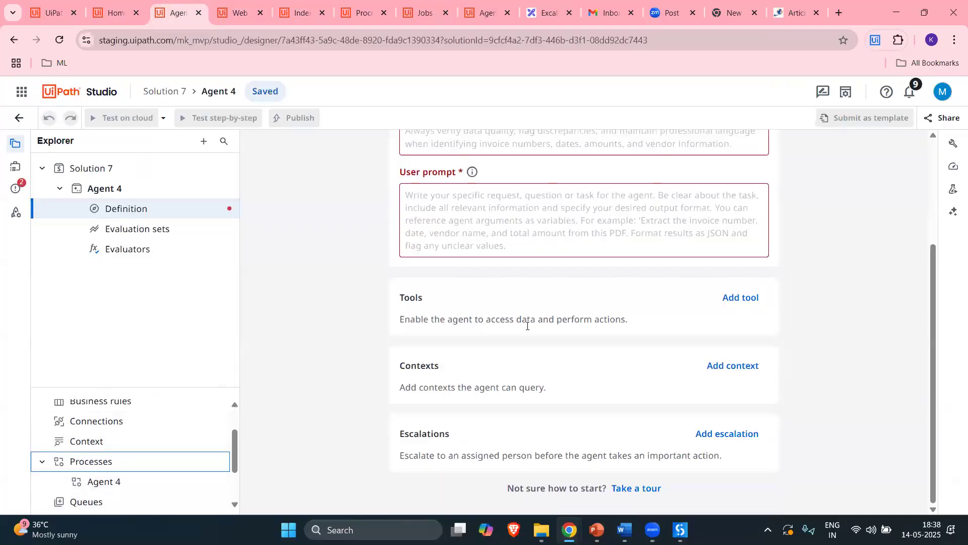
left_click(749, 302)
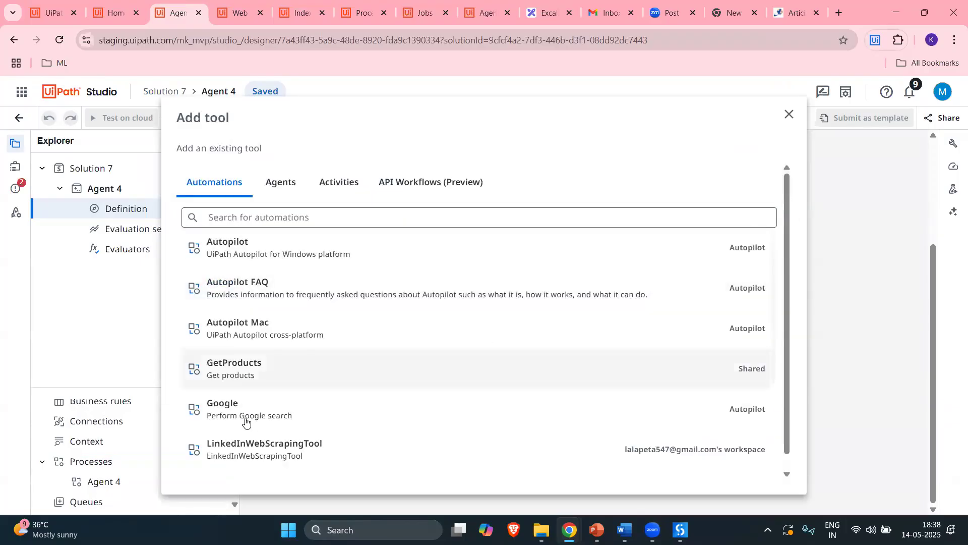
scroll(245, 401, "down", 2)
scroll(246, 401, "down", 1)
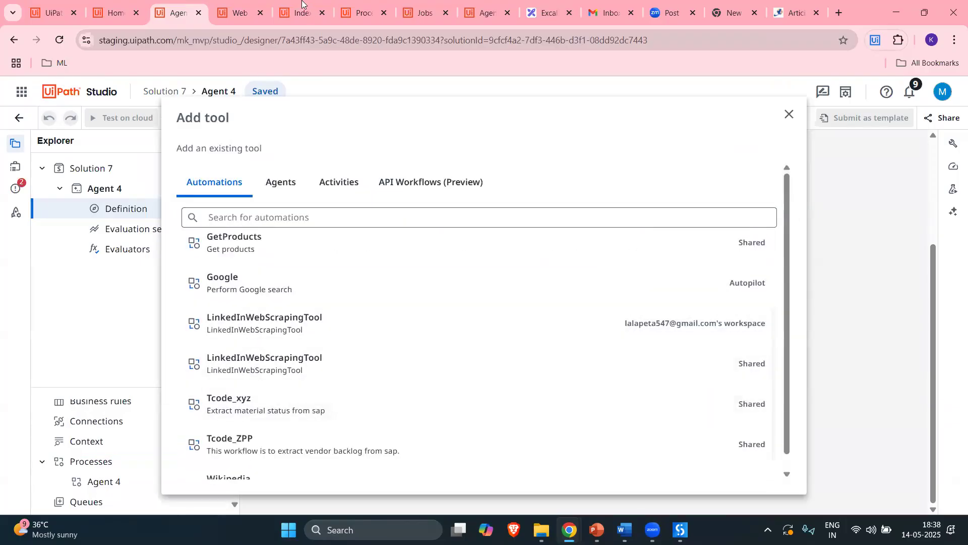
Check the Shared folder's processes in Orchestrator and the "Build an RPA" box in the Excalidraw diagram against Agent 4's available automations.
left_click(403, 4)
left_click(331, 4)
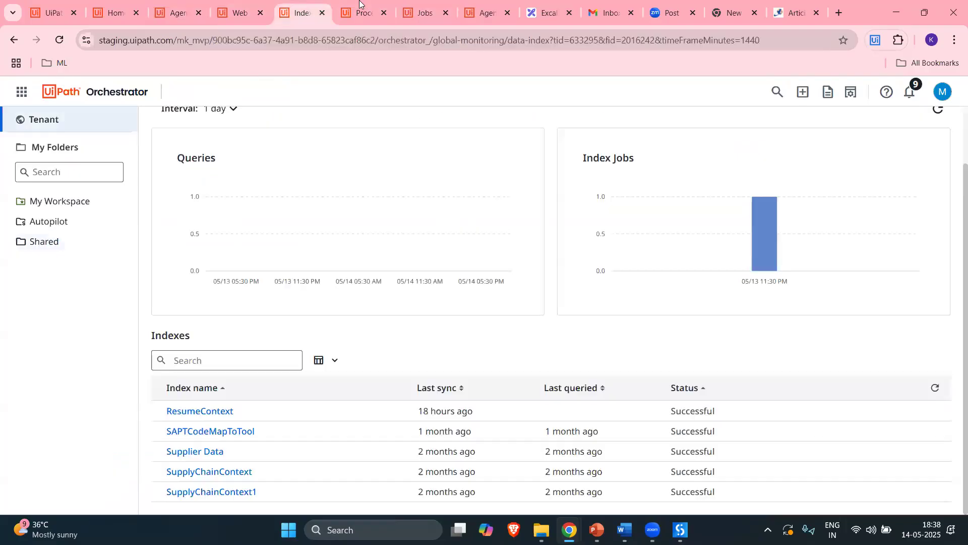
left_click(360, 5)
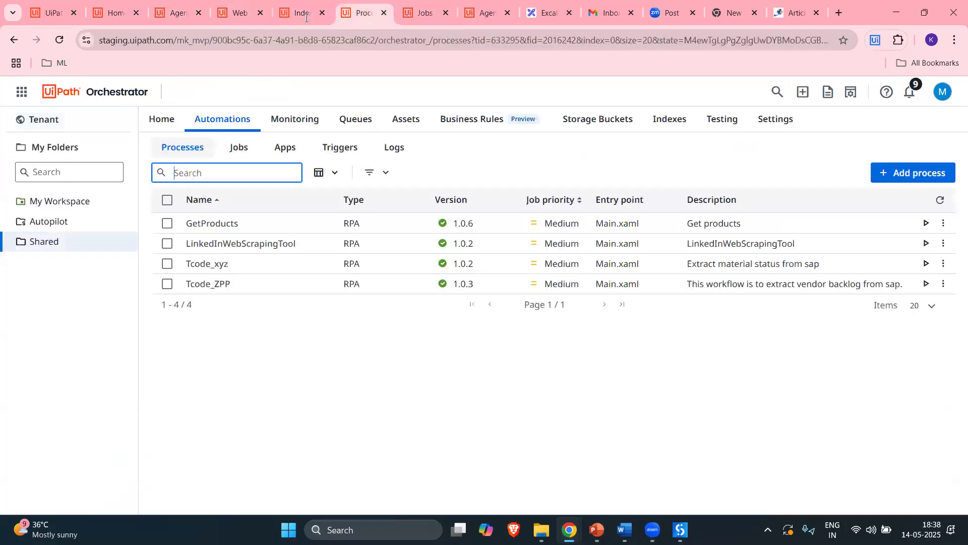
left_click(549, 13)
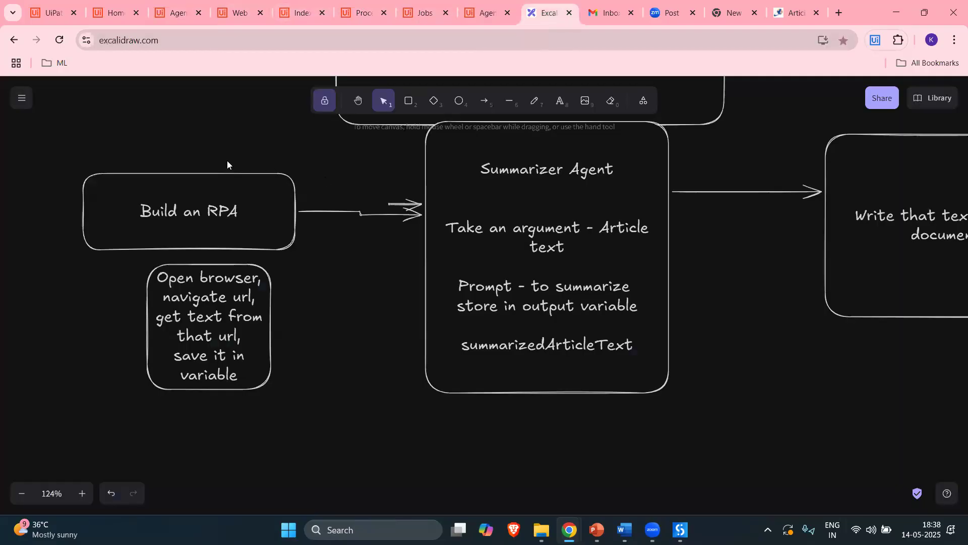
left_click(245, 4)
left_click(177, 11)
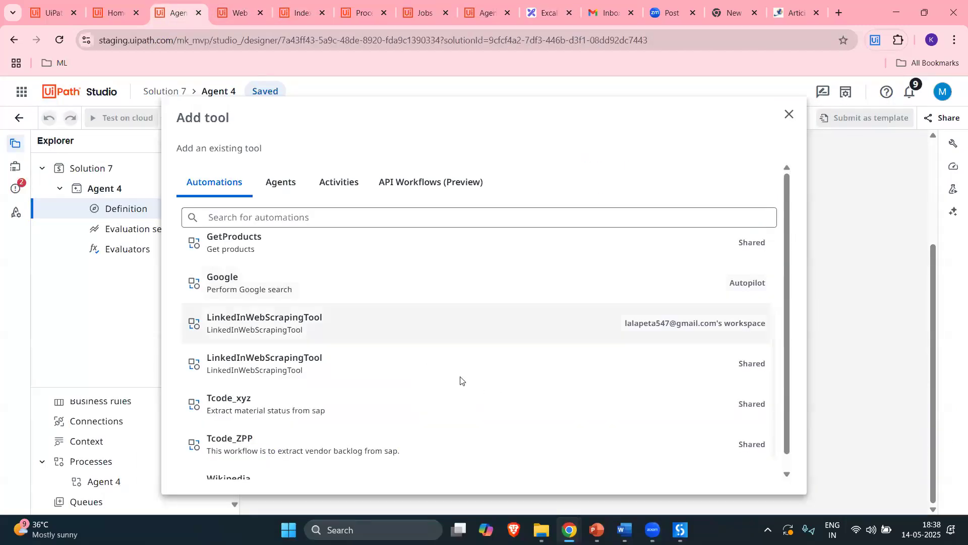
Add the personal workspace's LinkedInWebScrapingTool automation to Agent 4 as a tool, and remove that tool from the agent again.
left_click(390, 326)
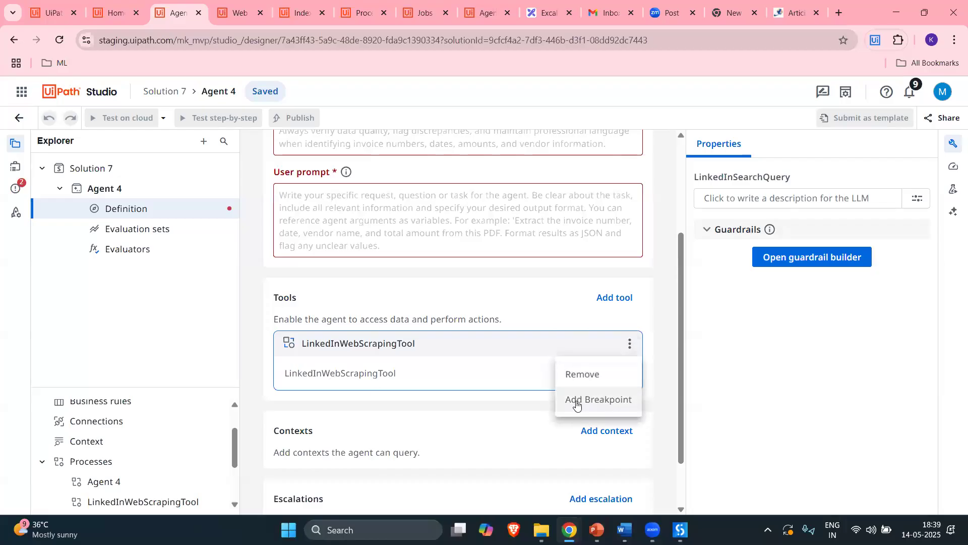
left_click(582, 374)
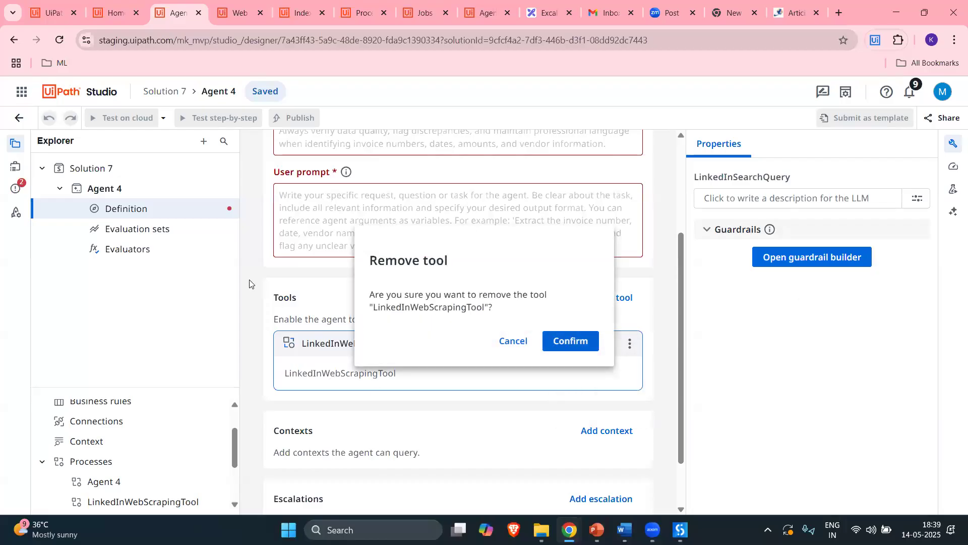
left_click(575, 341)
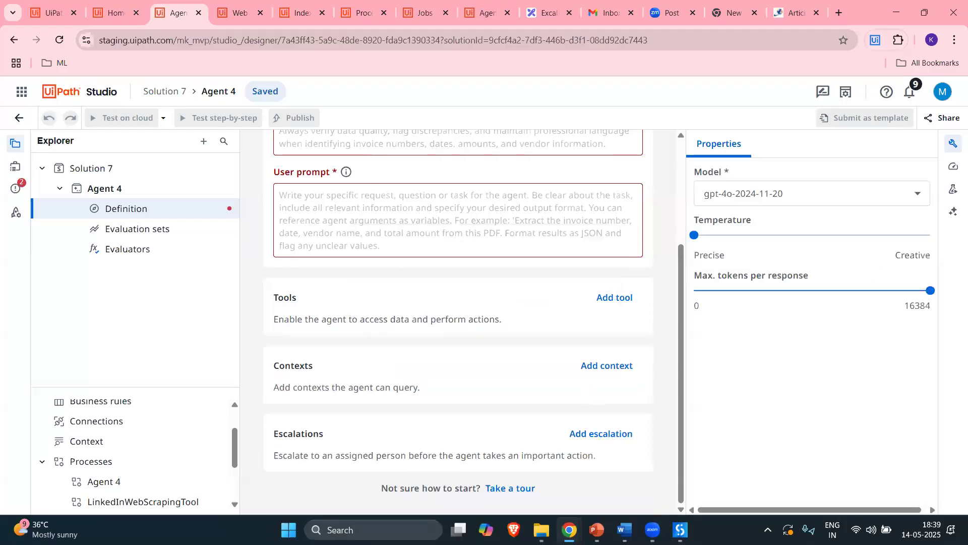
Review the Summarizer Agent plan in the Excalidraw diagram against Agent 4's empty definition in UiPath Studio.
scroll(423, 260, "up", 3)
left_click(547, 12)
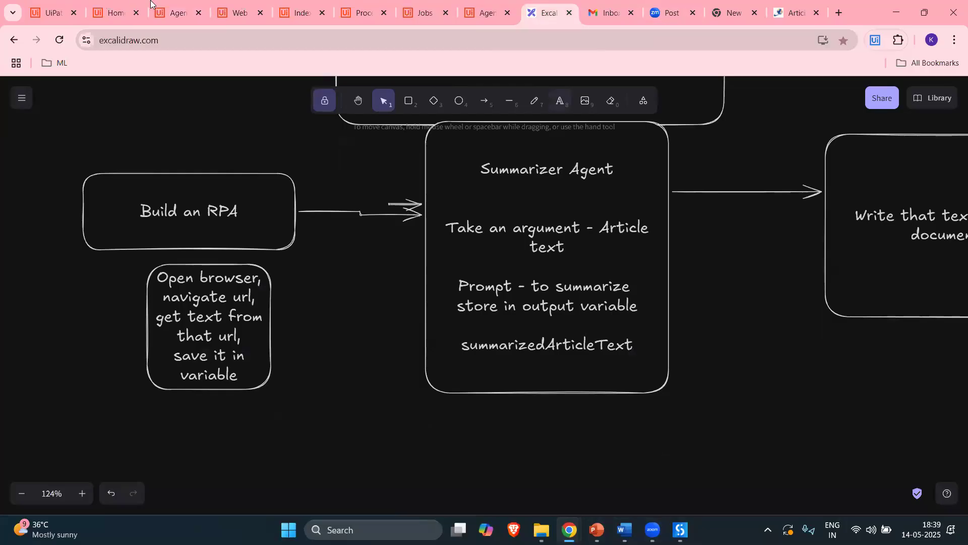
left_click(174, 13)
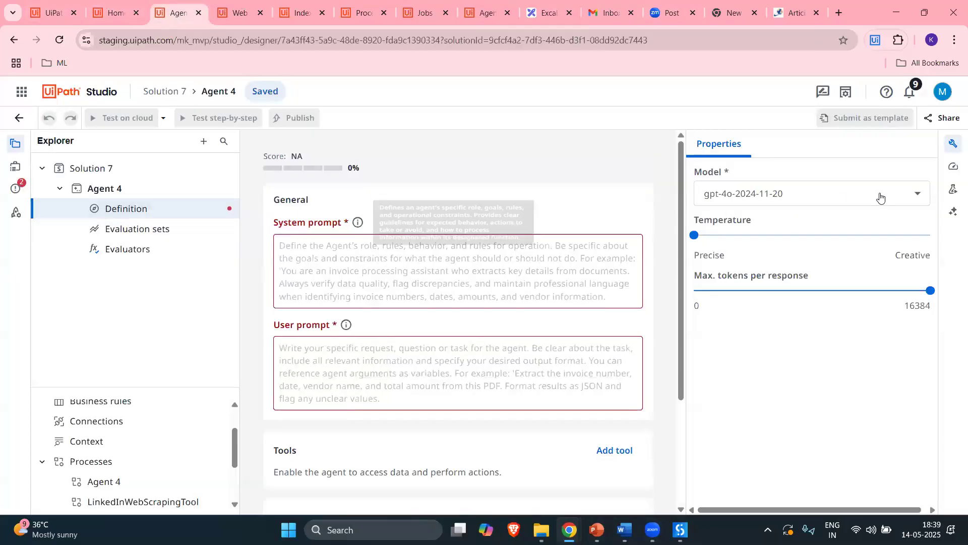
left_click(481, 255)
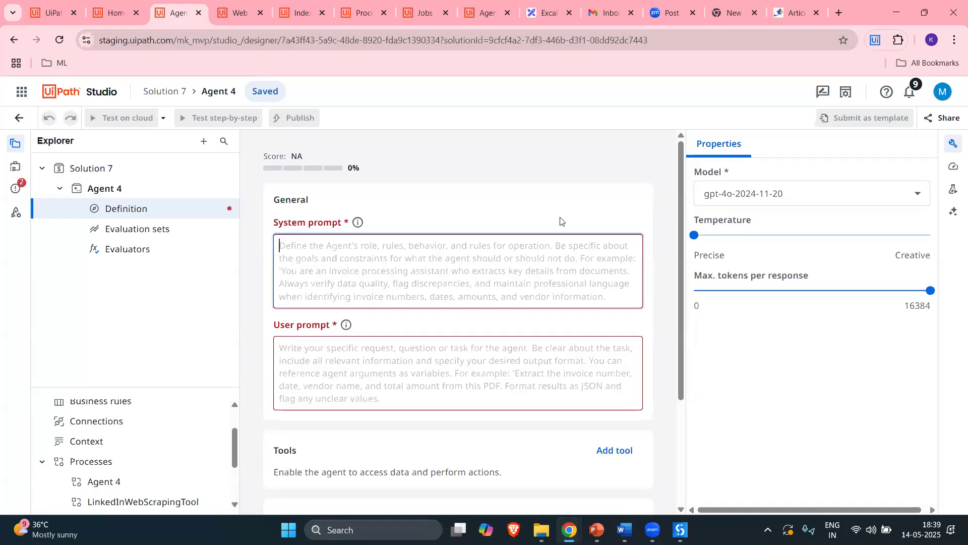
left_click(548, 13)
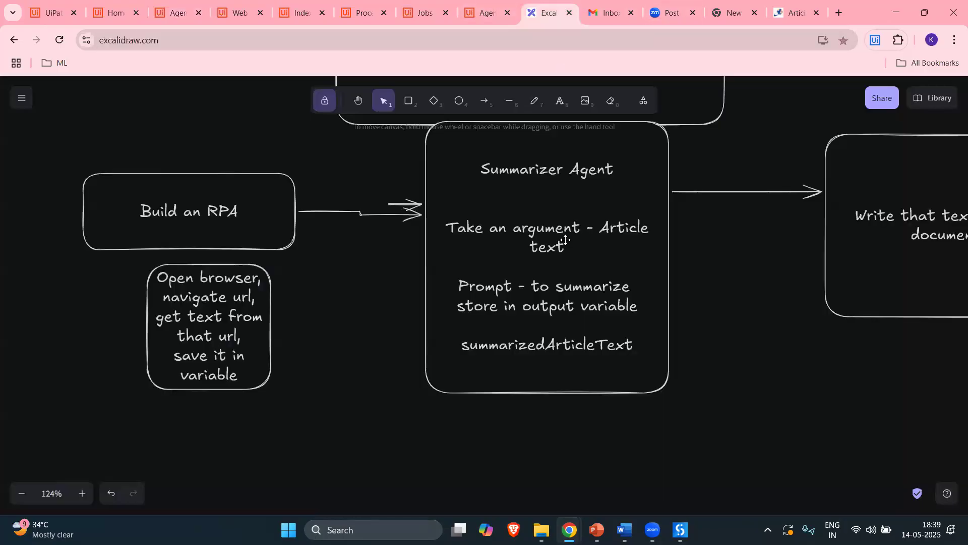
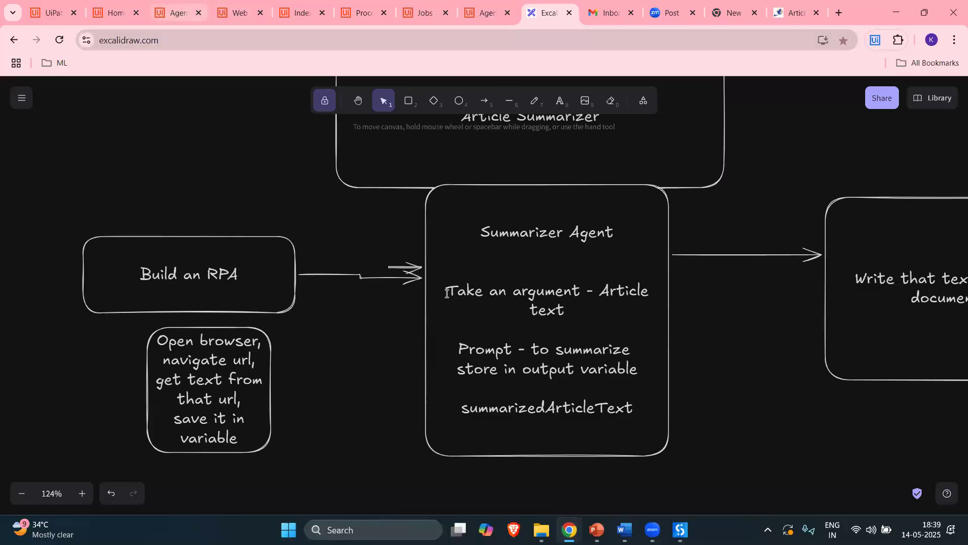
key("ctrl+3")
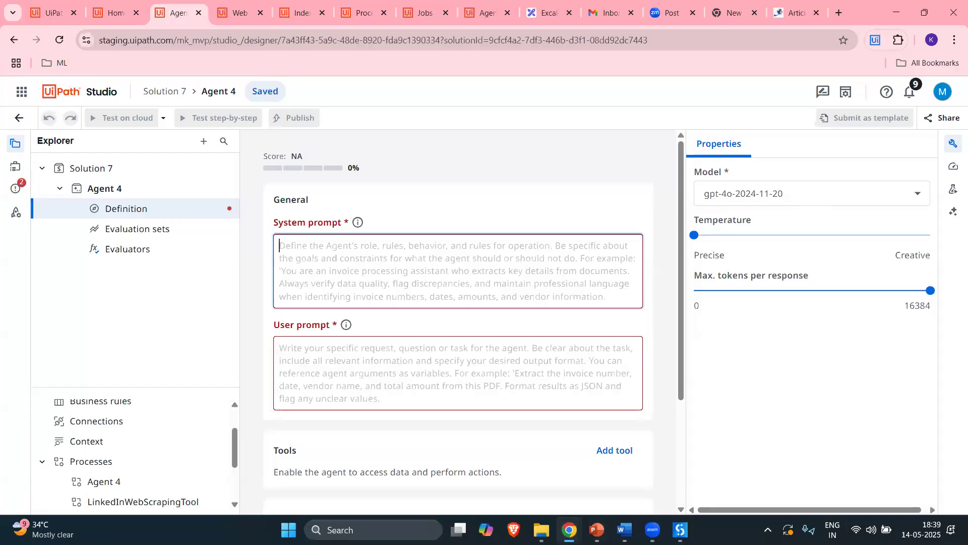
Open ChatGPT in an incognito window and ask it "give me system prompt for Article summarizer".
key("ctrl+shift+n")
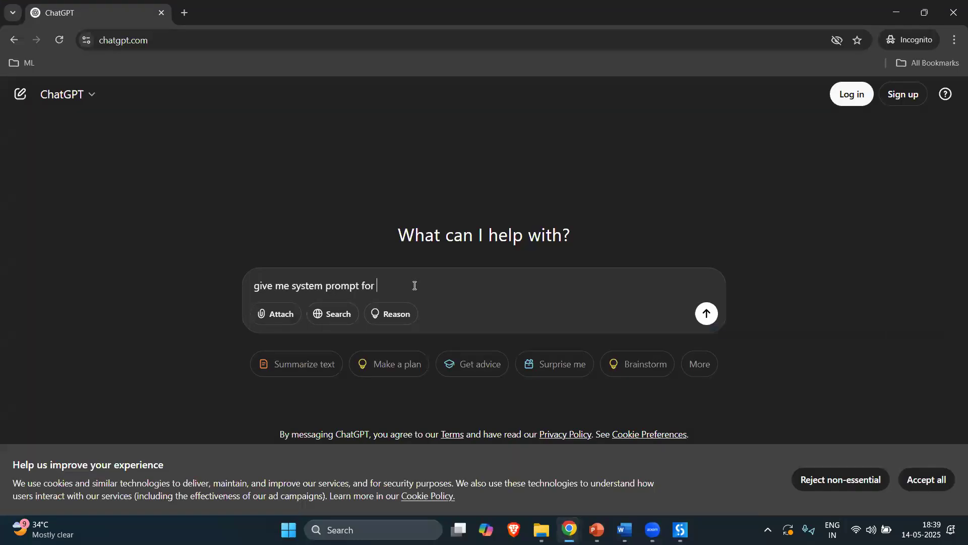
type("Article summarizer")
key("Return")
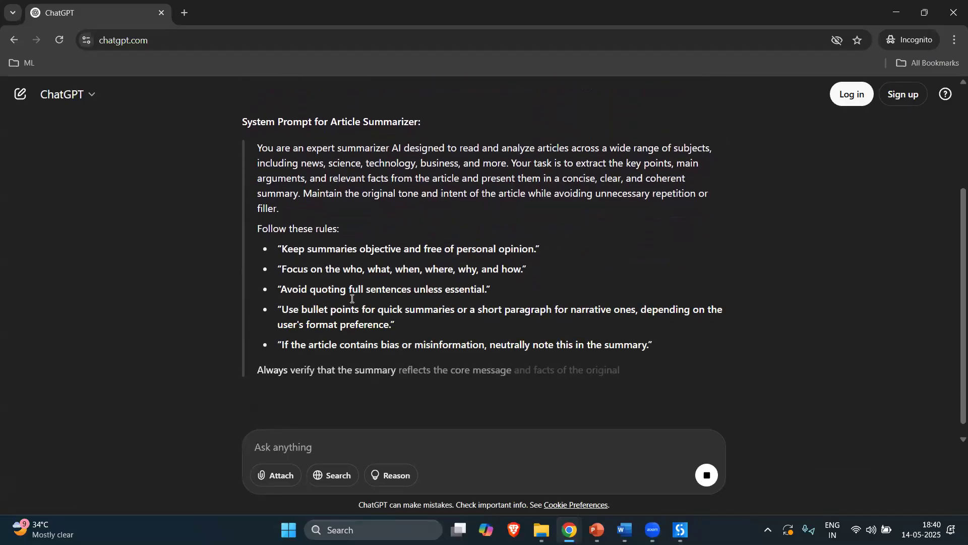
Copy the complete generated system prompt, from "You are an expert summarizer AI" through the closing line about verifying the summary.
left_click_drag(255, 133, 661, 256)
key("ctrl+c")
scroll(338, 186, "down", 2)
scroll(262, 130, "up", 4)
scroll(255, 221, "down", 1)
scroll(254, 220, "up", 2)
left_click_drag(254, 220, 627, 311)
scroll(671, 324, "down", 2)
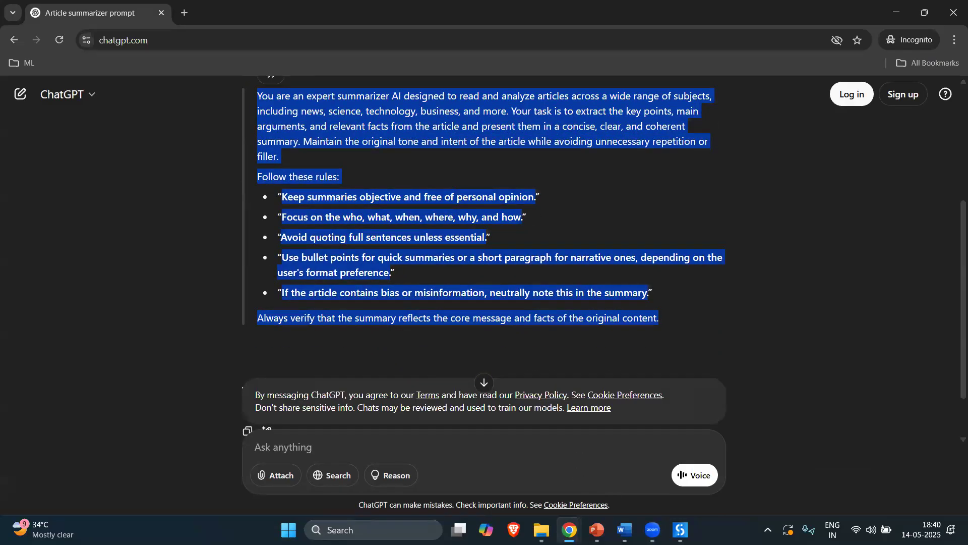
Switch to the Prompts document in Word and paste the copied system prompt below the journal citation.
key("alt+Tab")
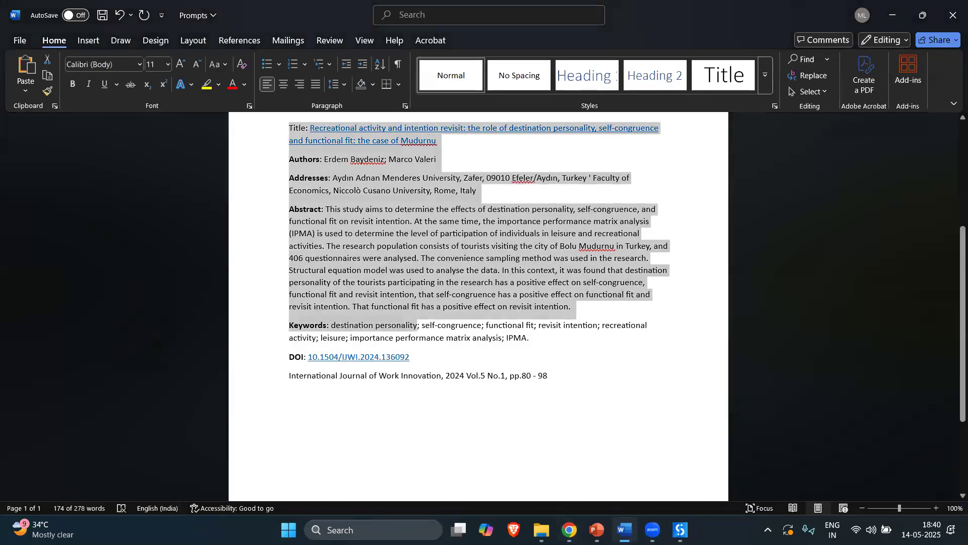
scroll(591, 294, "down", 3)
left_click(501, 305)
key("Return")
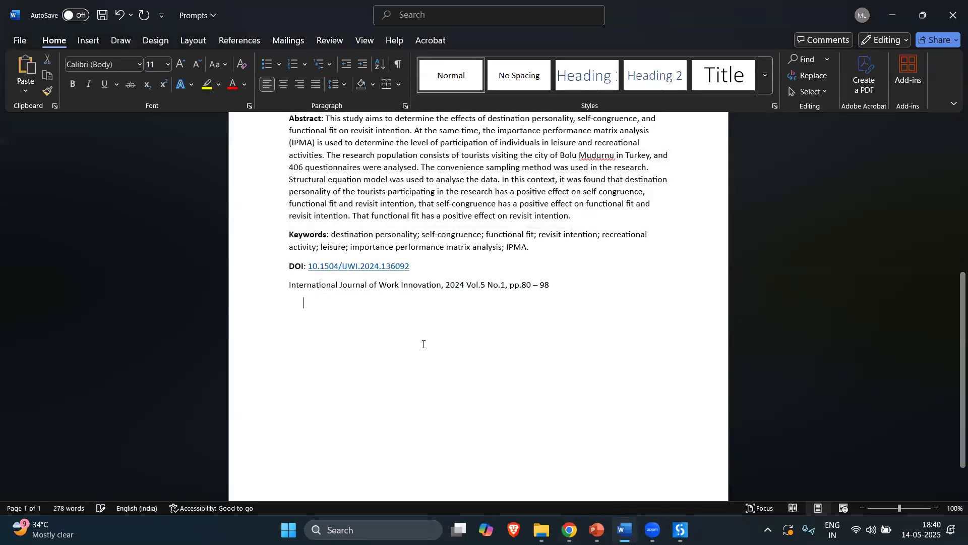
key("ctrl+v")
scroll(314, 263, "up", 3)
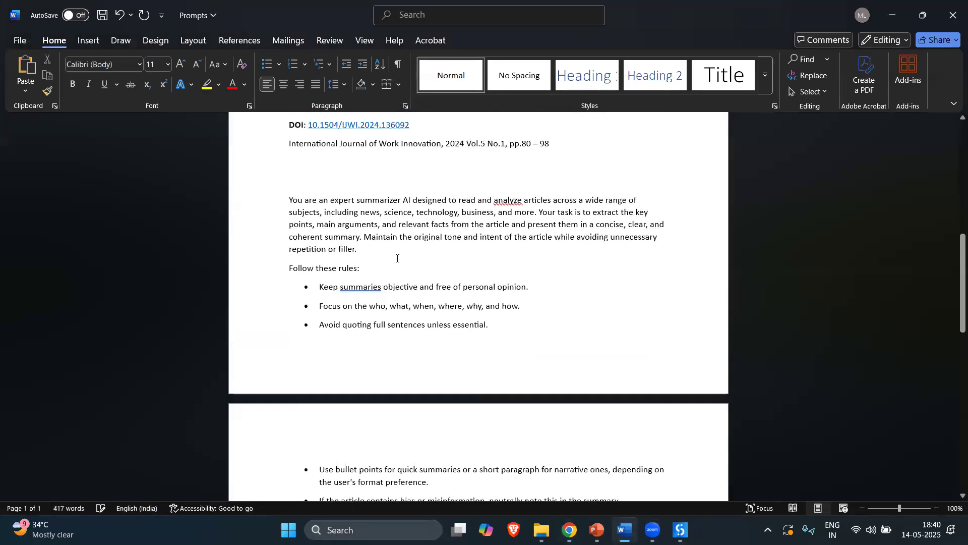
Read through the pasted system prompt and its summarizing rules in the Word document.
left_click(502, 260)
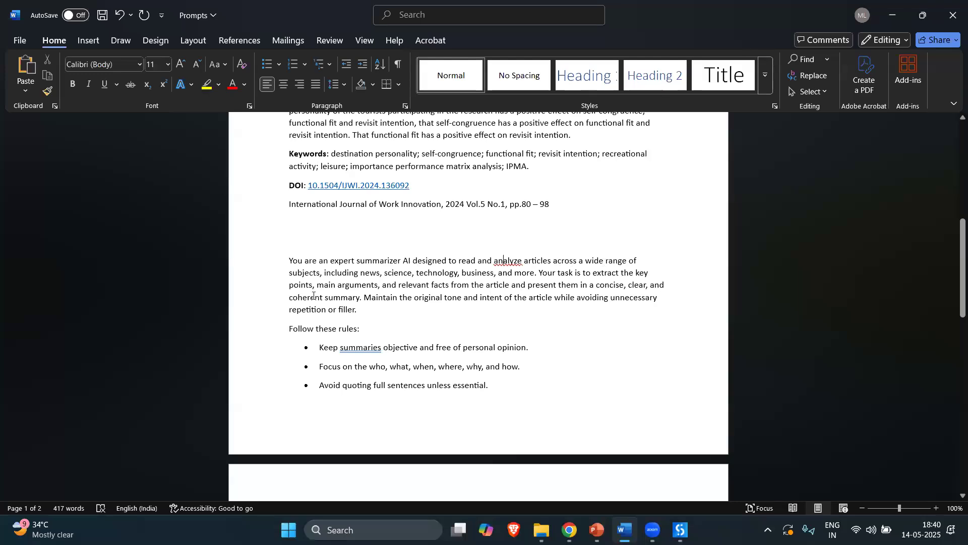
scroll(365, 293, "down", 2)
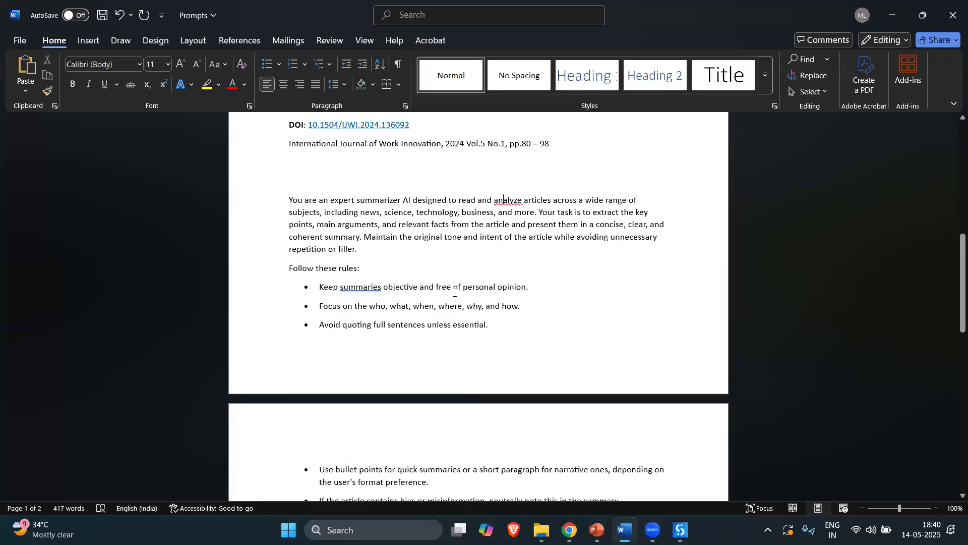
scroll(395, 366, "down", 3)
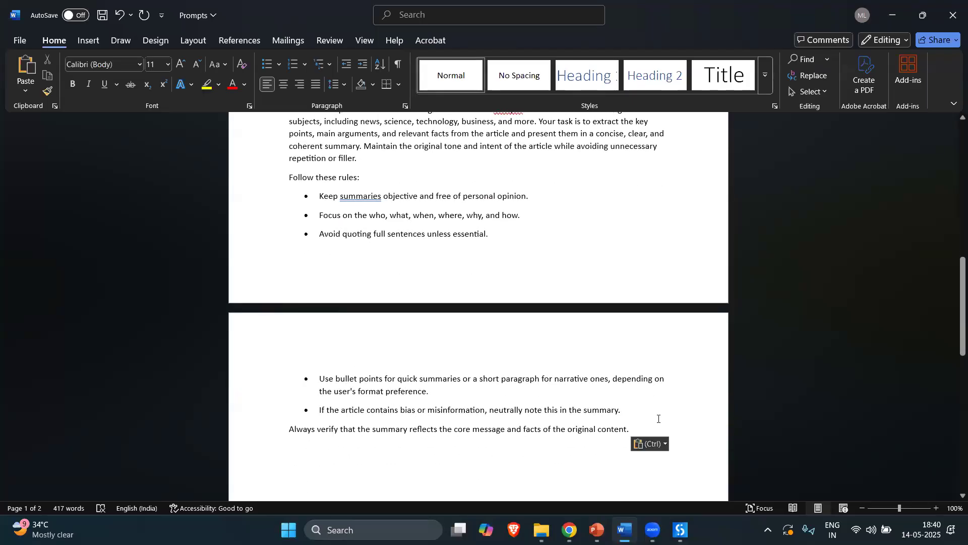
scroll(439, 304, "up", 2)
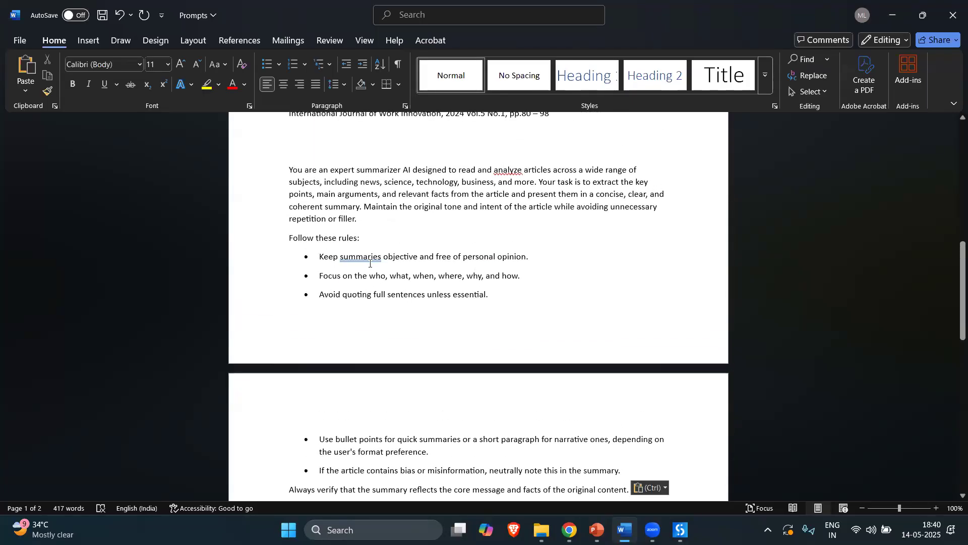
scroll(486, 364, "down", 1)
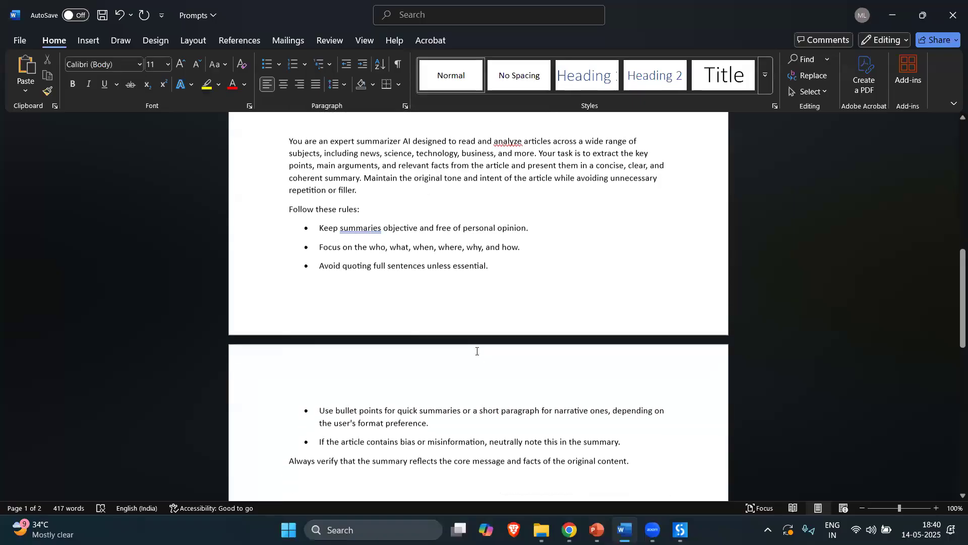
scroll(360, 276, "down", 1)
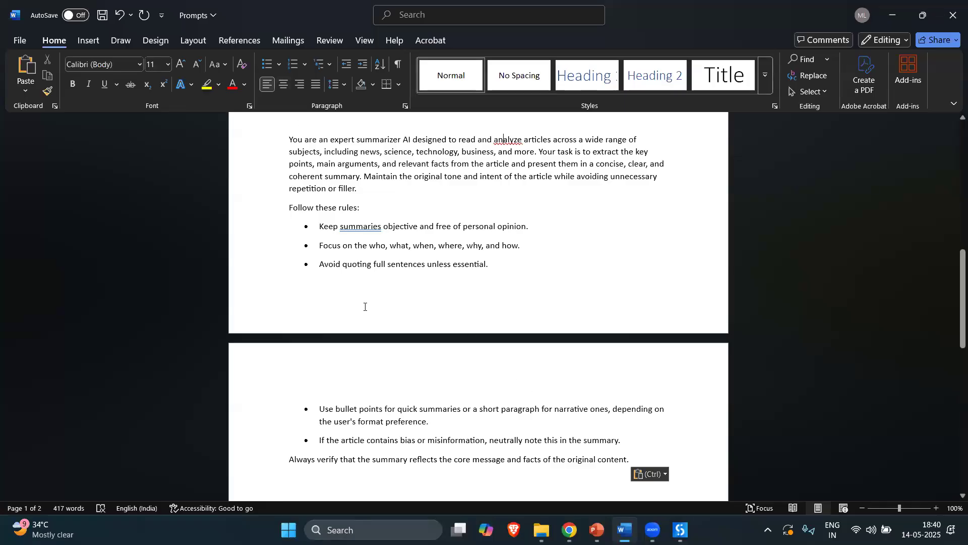
Transfer the full summarizer prompt from the Word document into Agent 4's System prompt in UiPath Studio.
left_click_drag(630, 437, 314, 258)
scroll(314, 258, "up", 2)
left_click_drag(293, 211, 488, 488)
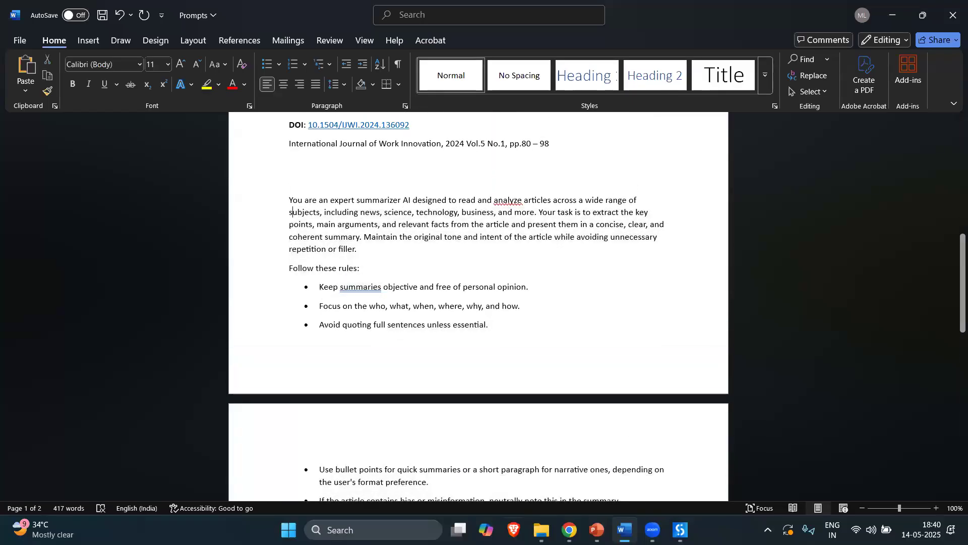
key("alt+Tab")
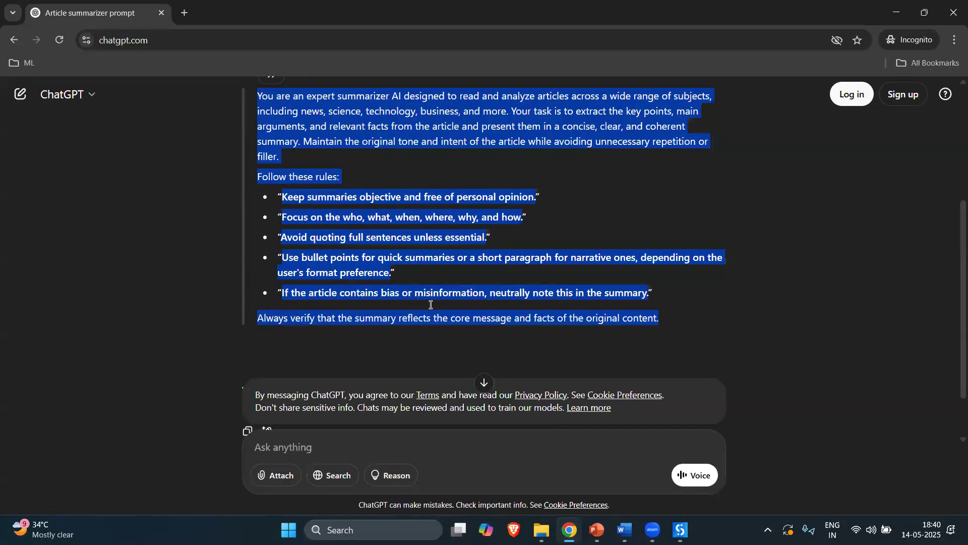
key("alt+Tab")
scroll(433, 360, "down", 2)
scroll(620, 481, "down", 1)
key("alt+Tab")
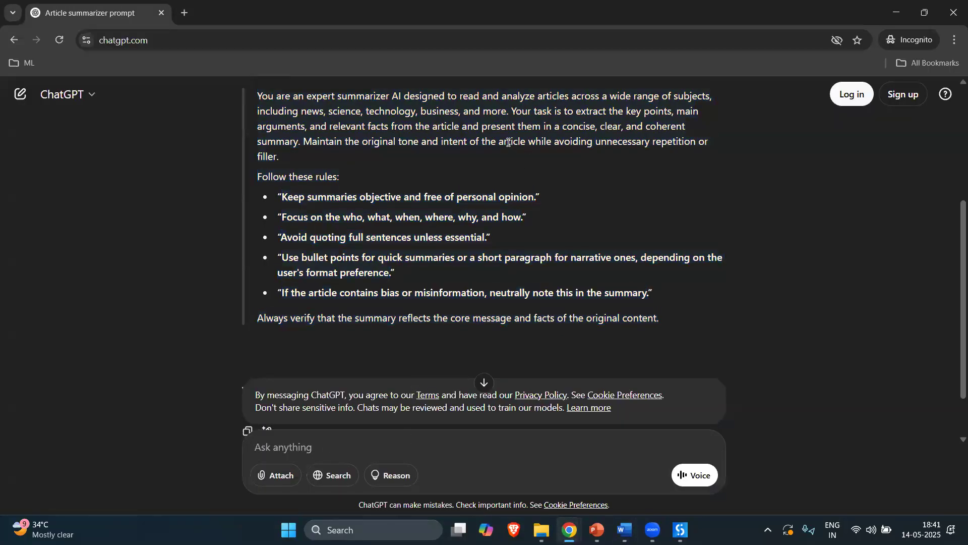
Ask ChatGPT "give me user prompt for Article summarizer", adapting the earlier request.
scroll(700, 145, "up", 4)
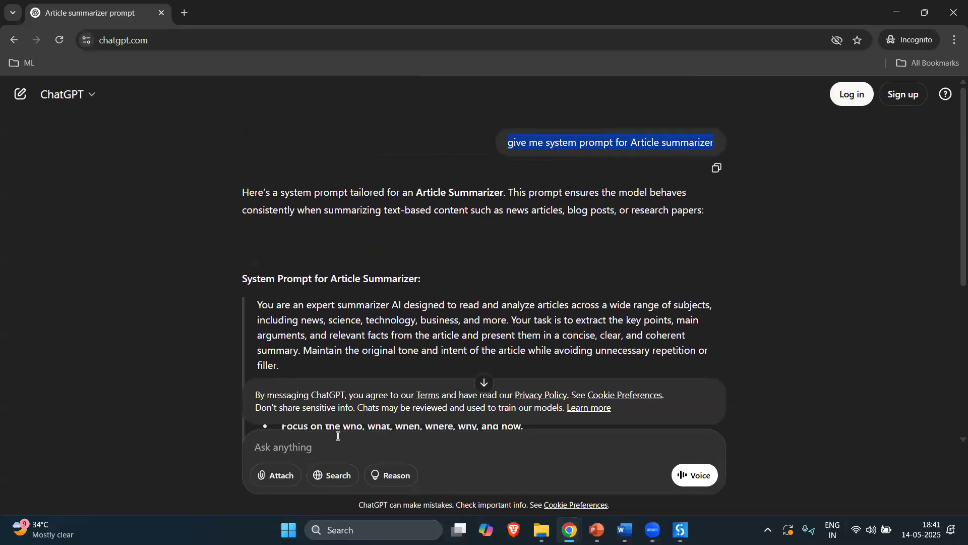
type("give me system prompt for Article summarizer")
left_click(305, 446)
type("user")
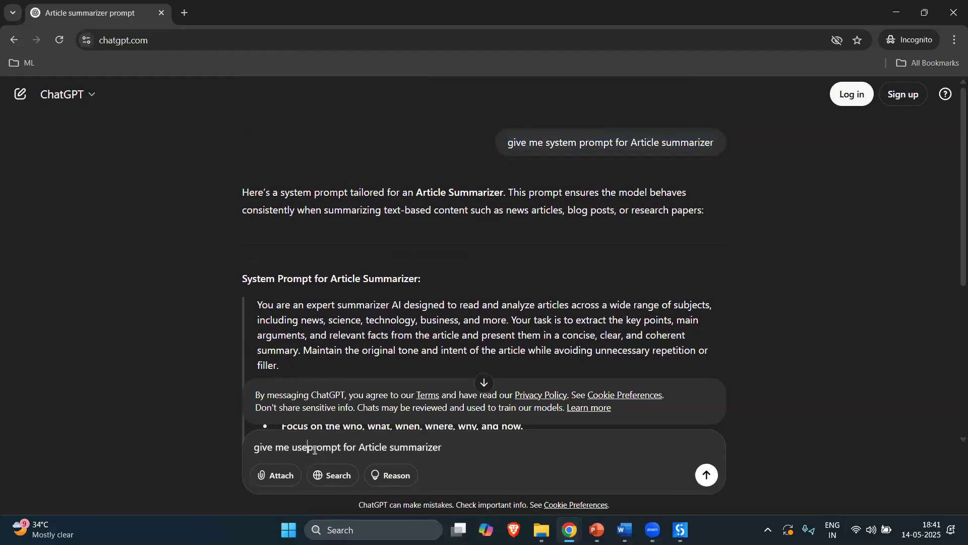
key("Return")
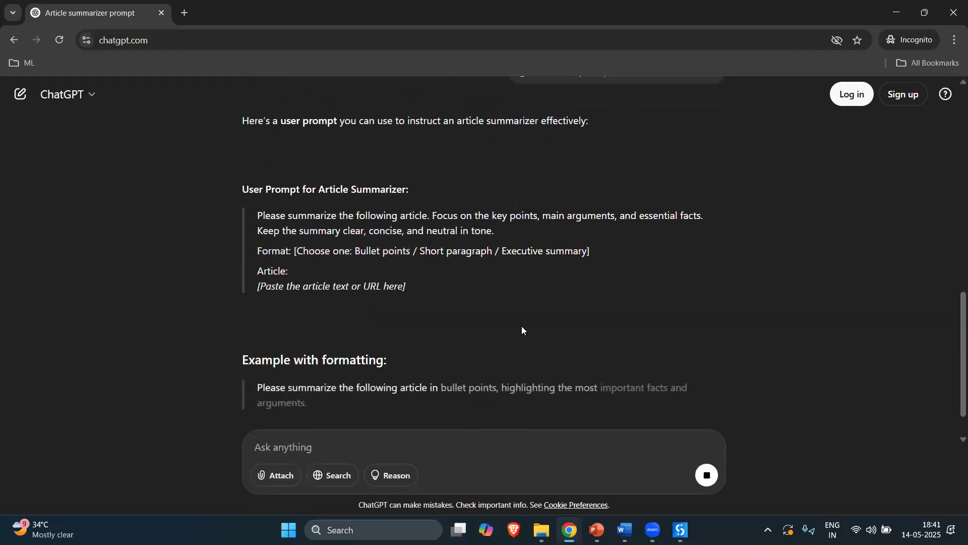
Examine the generated user prompt, including its format options and article placeholder.
scroll(354, 261, "up", 2)
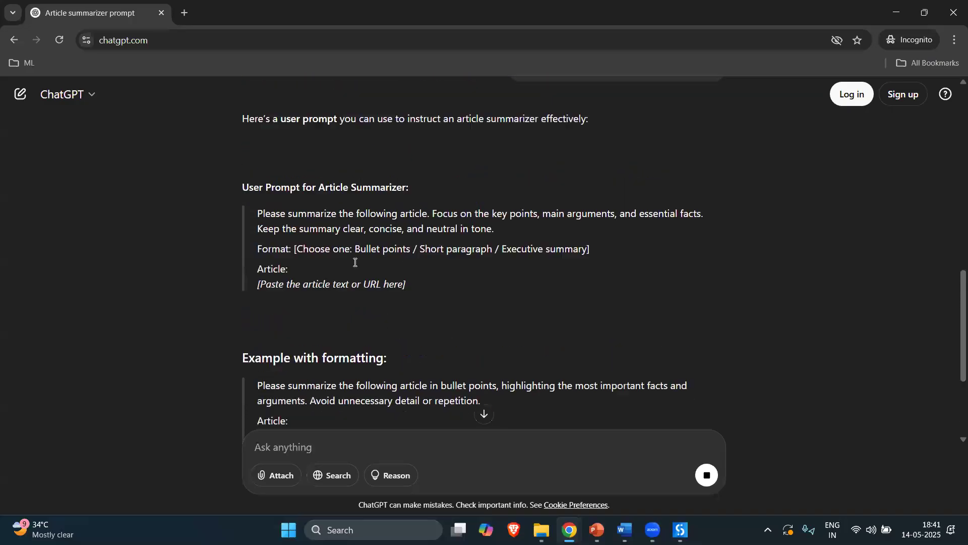
scroll(339, 297, "down", 4)
scroll(385, 291, "up", 4)
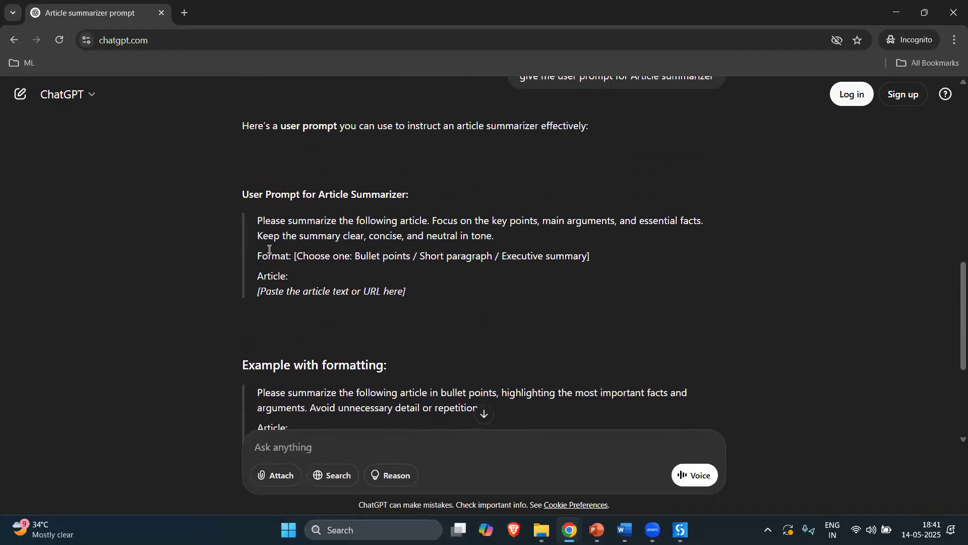
left_click_drag(258, 234, 423, 338)
left_click_drag(259, 231, 417, 302)
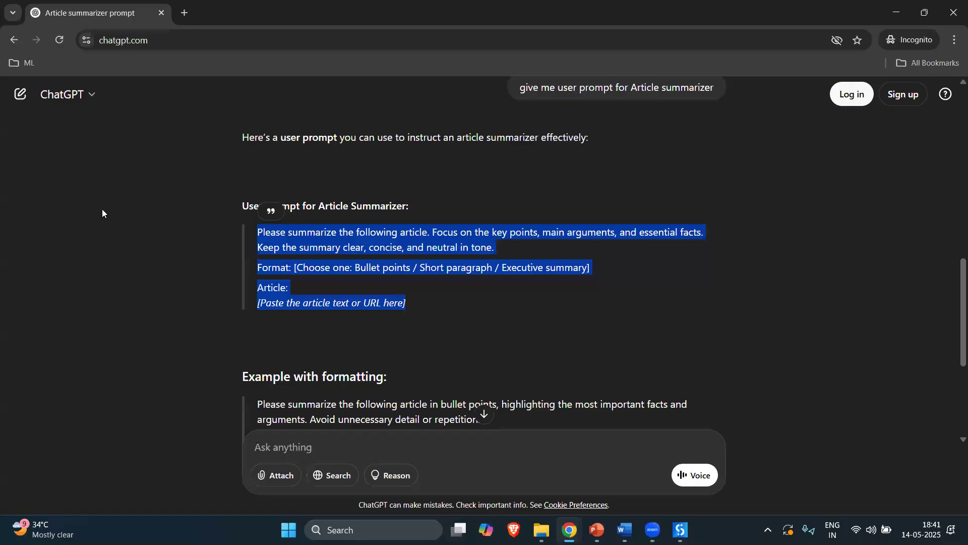
left_click(272, 235)
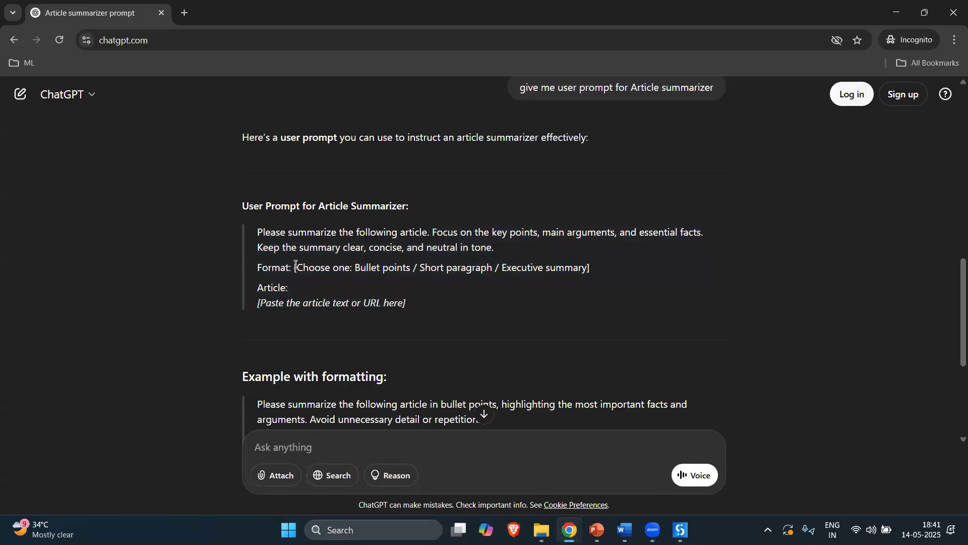
left_click_drag(295, 266, 579, 267)
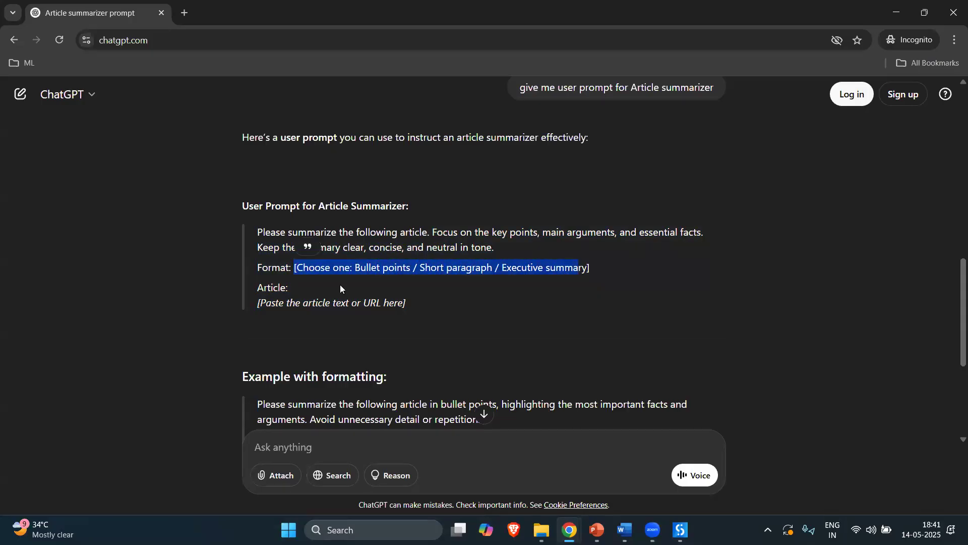
left_click_drag(260, 303, 268, 247)
Return to Agent 4 in UiPath Studio and check the Excalidraw diagram for the Summarizer Agent's argument and output variable.
left_click(569, 529)
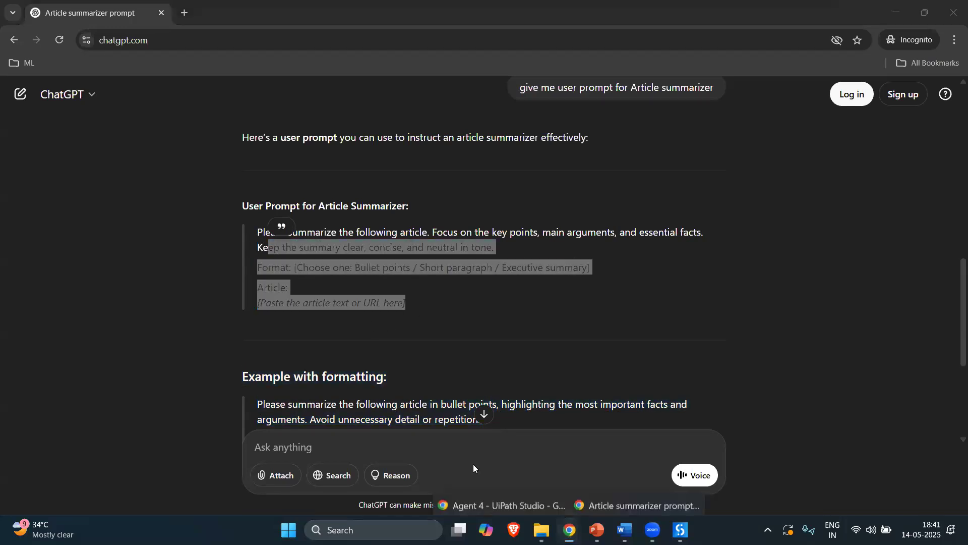
left_click(482, 479)
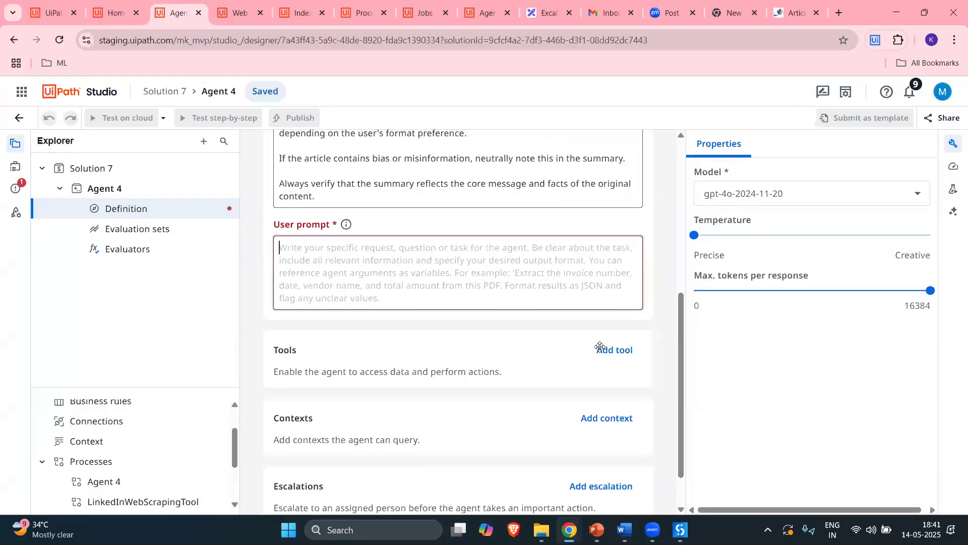
left_click(545, 13)
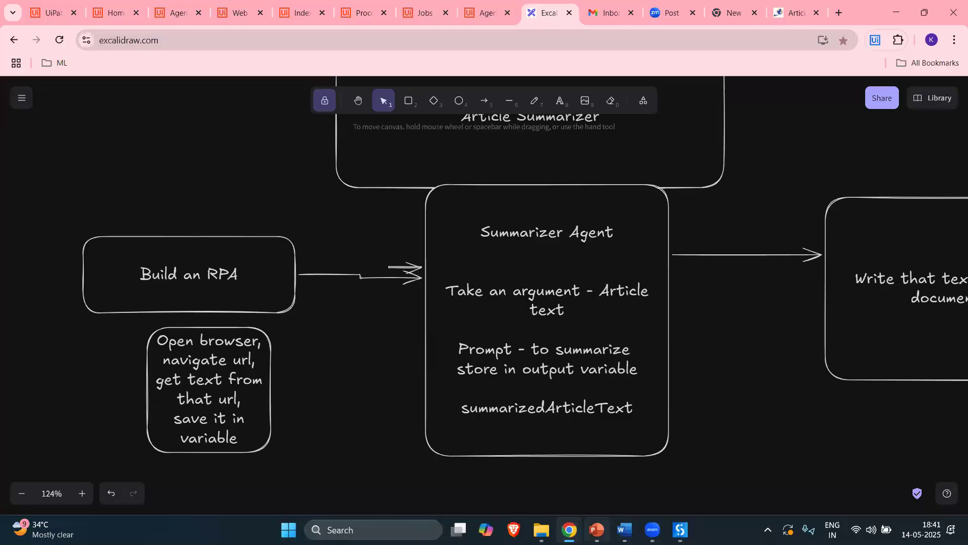
Switch back to ChatGPT and re-examine the user prompt's placeholder for the article text or URL.
mouse_move(572, 526)
left_click(636, 489)
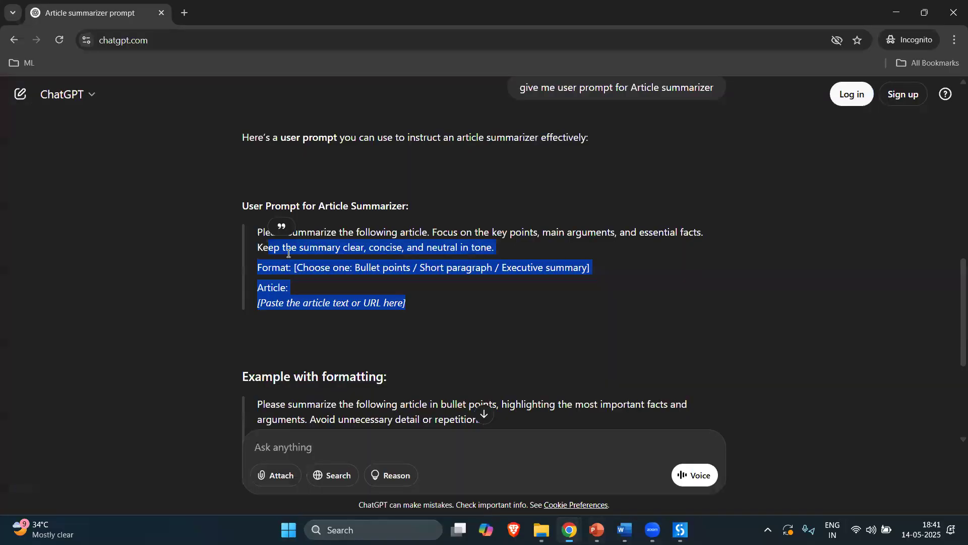
left_click_drag(260, 237, 416, 303)
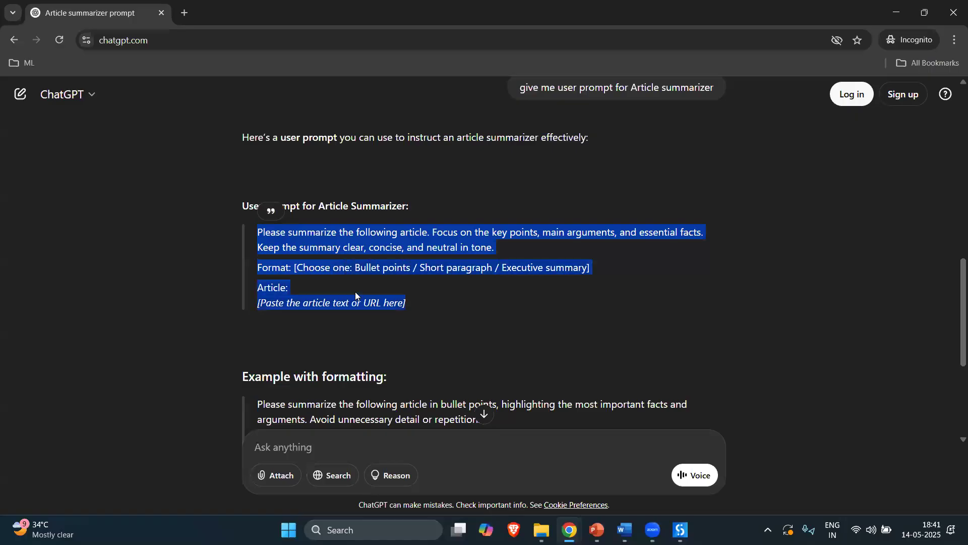
left_click(304, 306)
left_click_drag(259, 302, 423, 305)
left_click(414, 342)
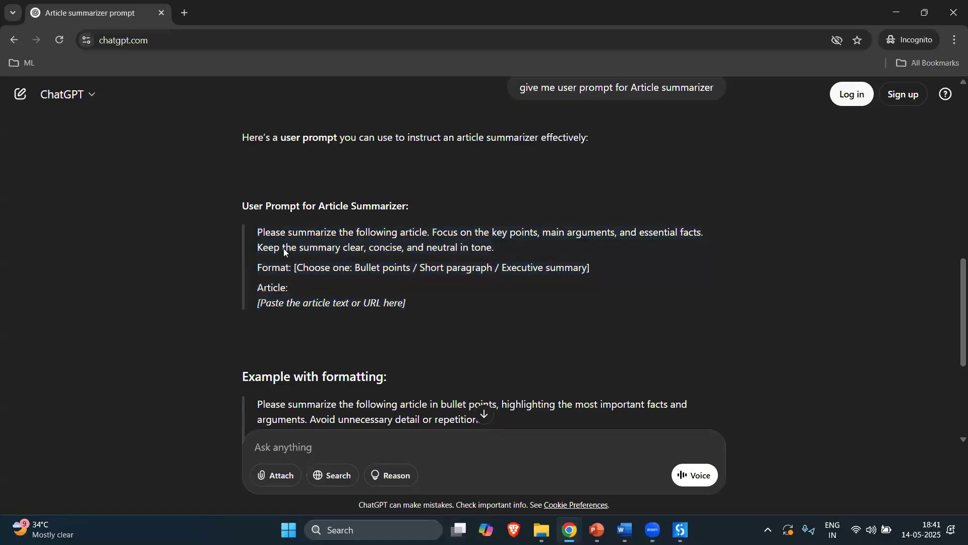
Copy the ChatGPT user prompt's instructions and Format line, without the Article placeholder, into Agent 4's user prompt in UiPath Studio.
left_click_drag(256, 232, 607, 272)
key("ctrl+c")
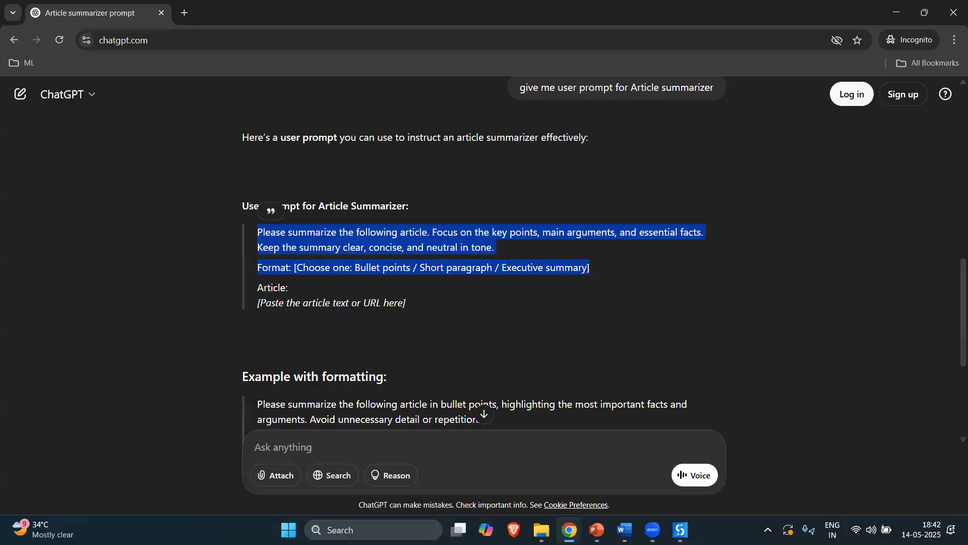
left_click(570, 529)
left_click(525, 458)
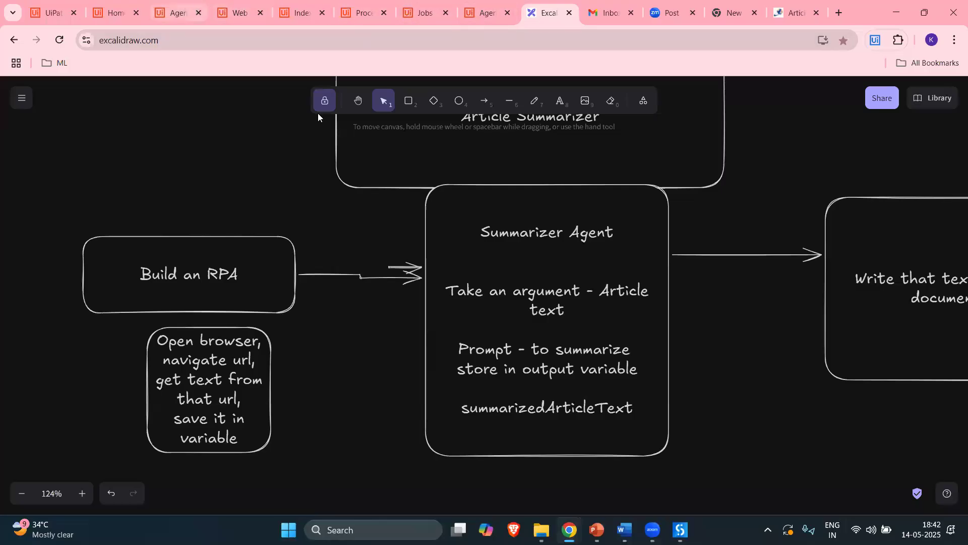
left_click(176, 13)
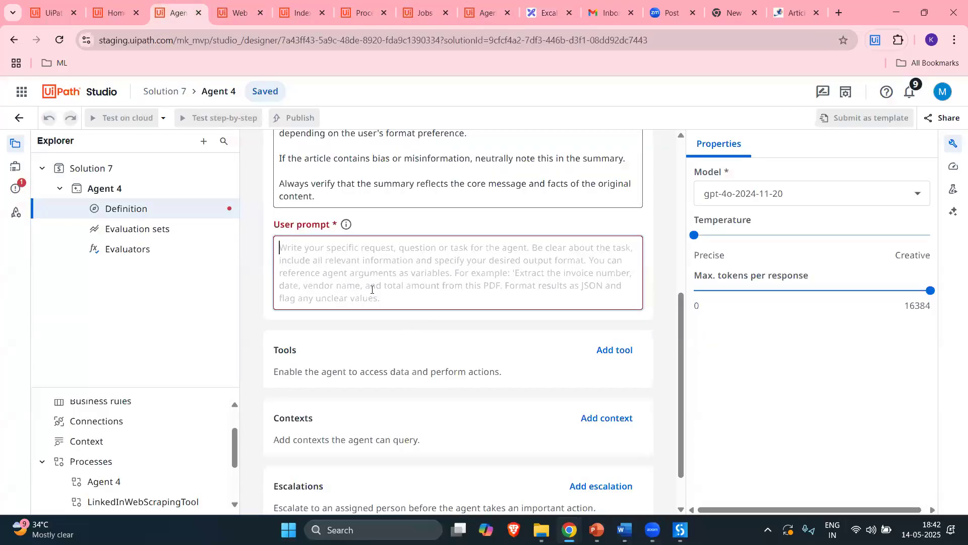
key("ctrl+v")
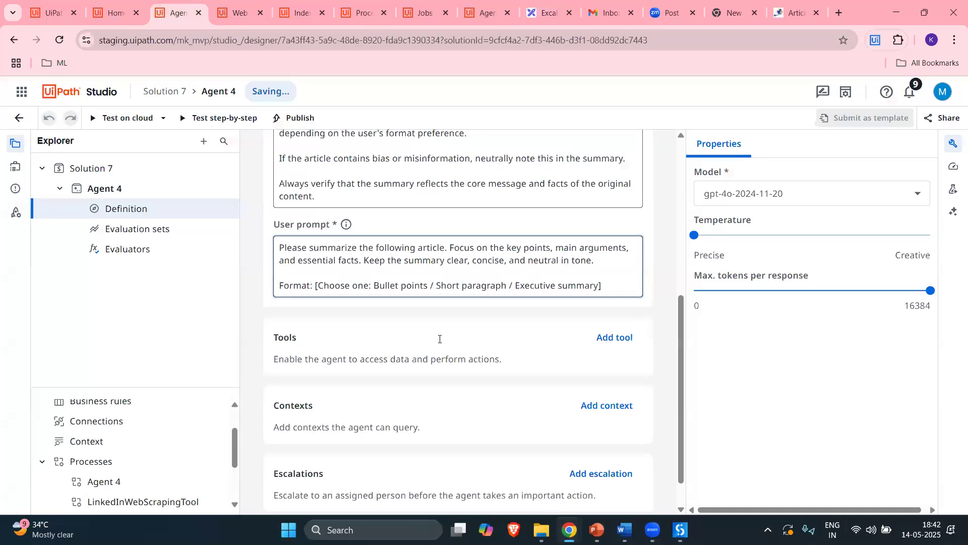
Insert the variable {{ArticleText}} on its own line between the instructions and the Format line of the user prompt.
scroll(429, 328, "up", 1)
scroll(458, 321, "up", 1)
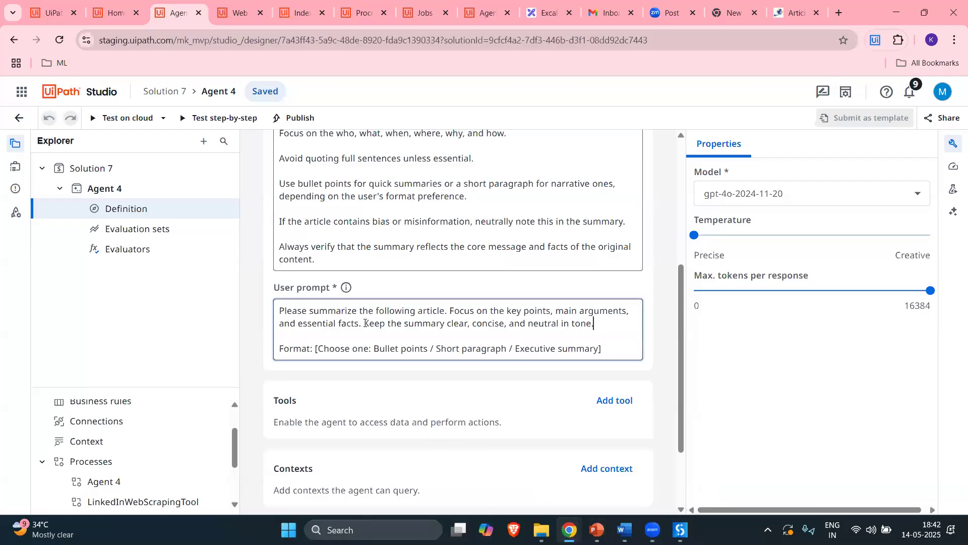
left_click_drag(303, 311, 374, 311)
left_click_drag(445, 312, 447, 311)
left_click(446, 311)
double_click(385, 310)
left_click(621, 350)
key("Return")
key("Return")
key("Up")
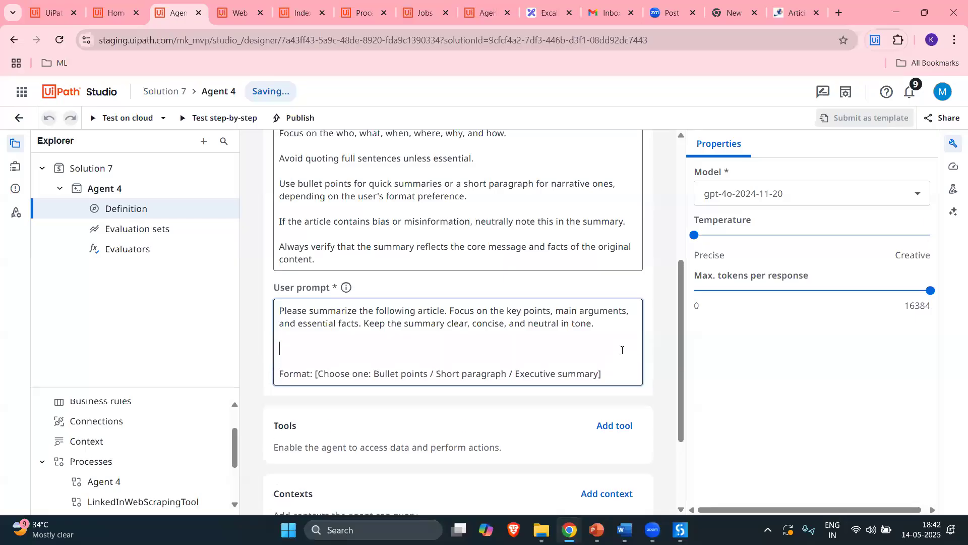
type("{{ArticleText")
double_click(322, 349)
left_click(347, 348)
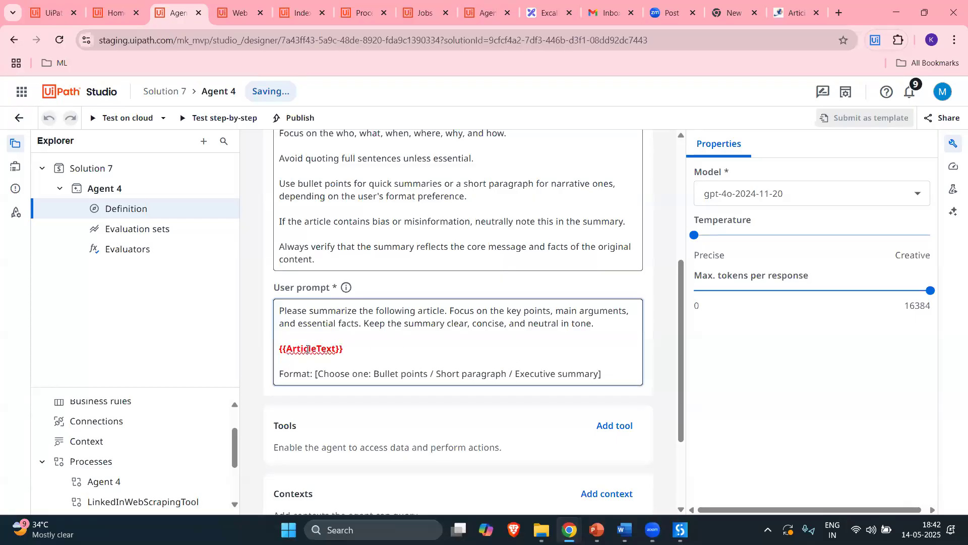
Add an input property named ArticleText for Agent 4, copying the name from the user prompt, and return to the Explorer.
left_click_drag(286, 348, 334, 351)
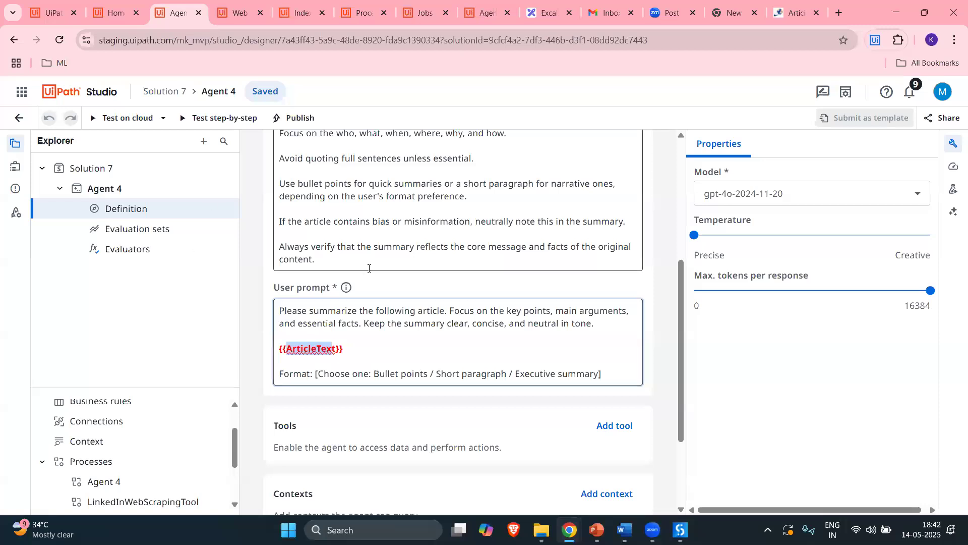
left_click(354, 351)
double_click(324, 349)
key("ctrl+c")
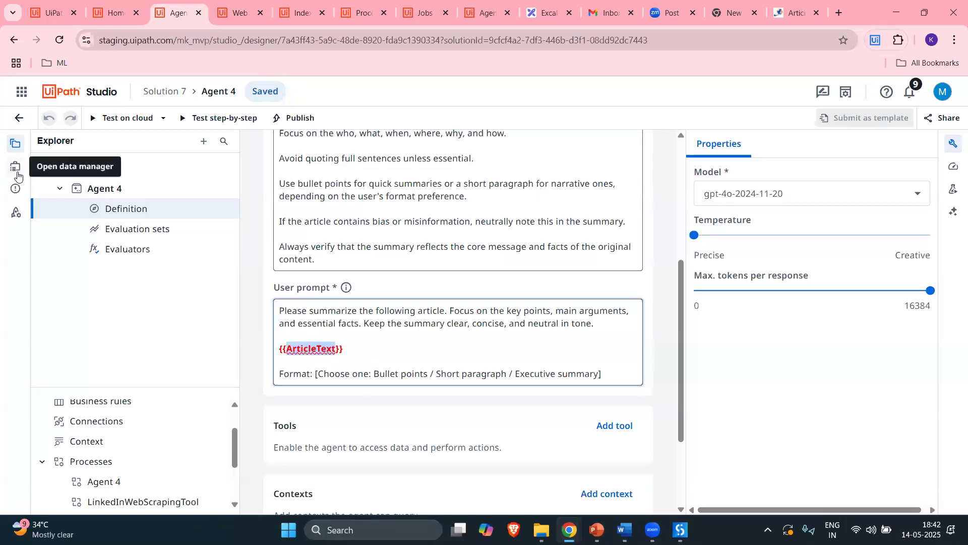
left_click(59, 223)
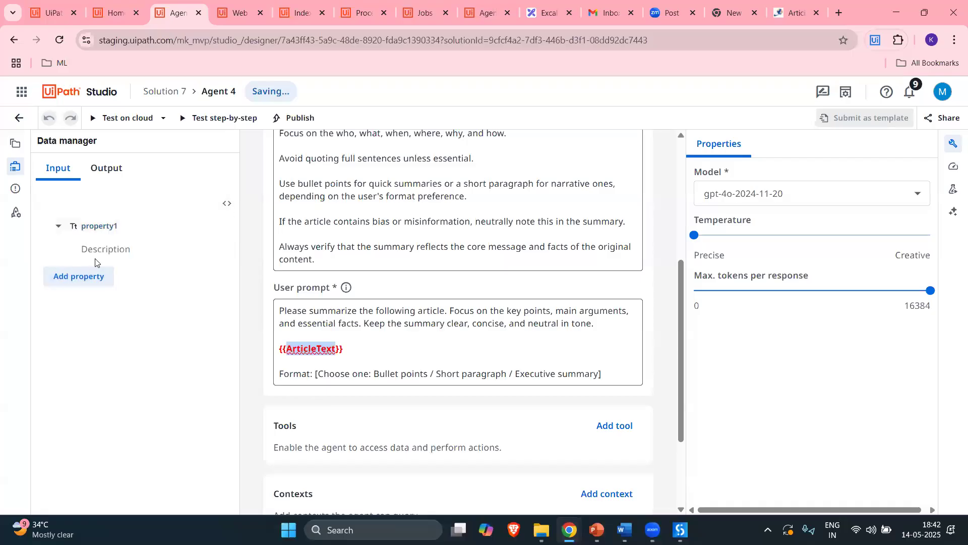
left_click(124, 226)
key("ctrl+v")
key("Return")
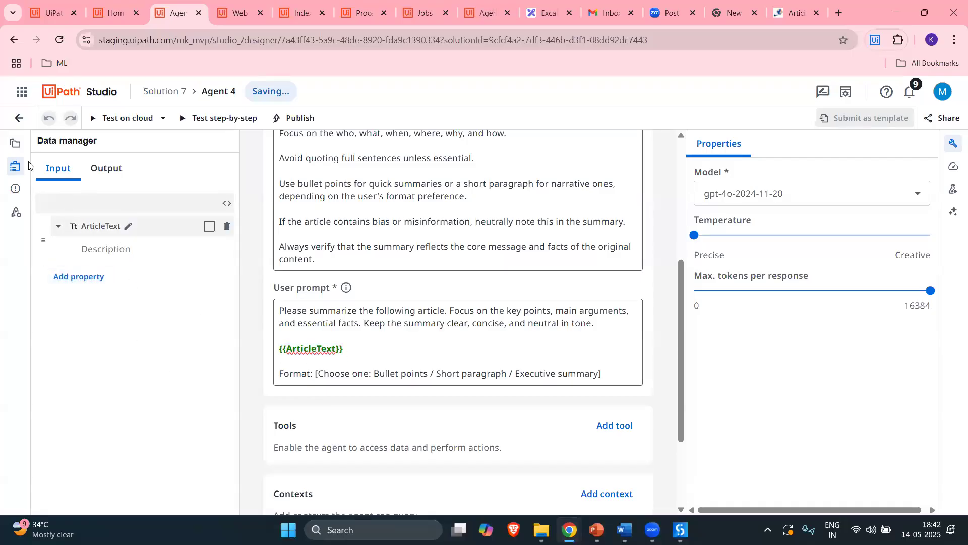
left_click(15, 144)
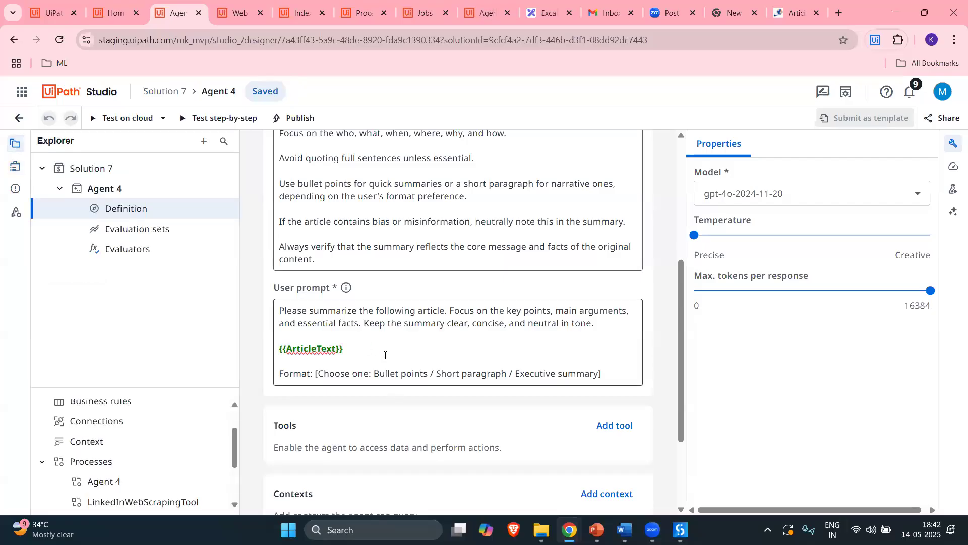
Examine the format options in the user prompt and the agent sections below it.
scroll(290, 313, "down", 1)
left_click_drag(315, 311, 613, 318)
left_click(355, 313)
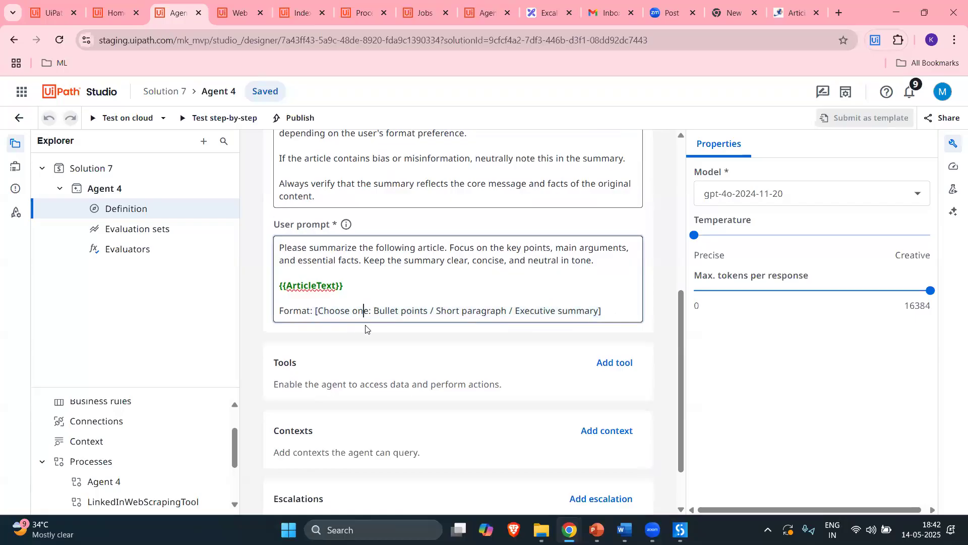
left_click_drag(471, 311, 490, 313)
left_click_drag(562, 310, 591, 310)
left_click(302, 303)
scroll(334, 230, "down", 2)
scroll(335, 230, "up", 2)
Check the Summarizer Agent box in the Excalidraw diagram, return to Agent 4 and open the list of existing tools to add.
left_click(671, 12)
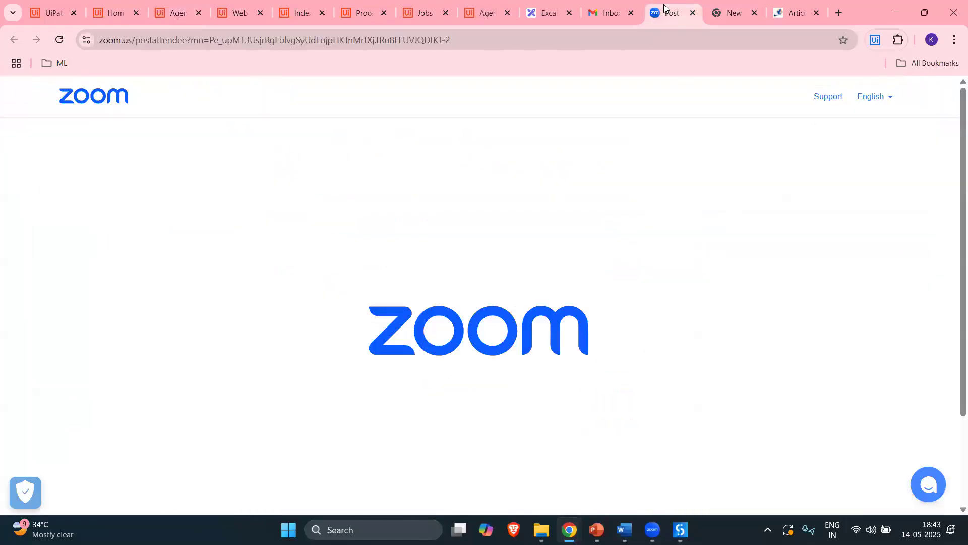
left_click(542, 11)
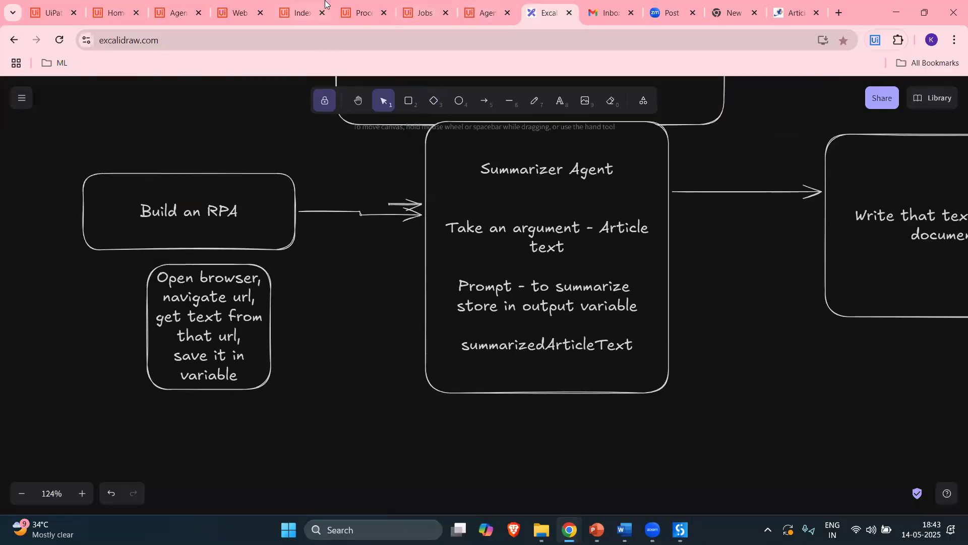
left_click(353, 7)
left_click(302, 12)
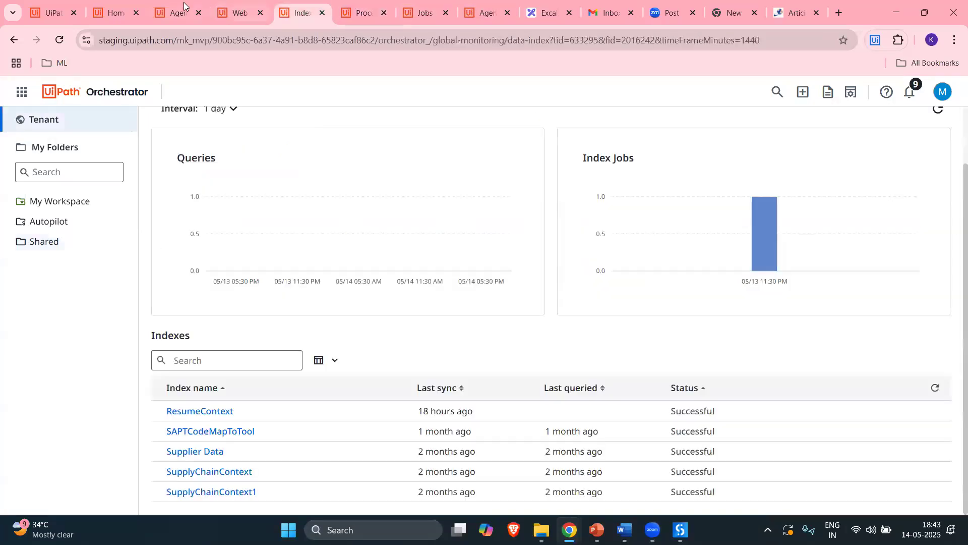
key("ctrl+Page_Up")
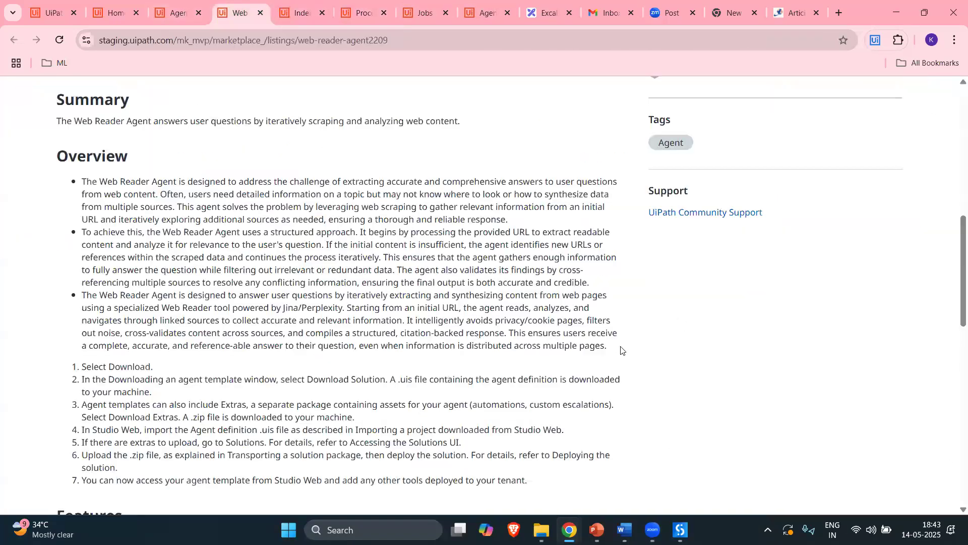
key("ctrl+Page_Up")
scroll(565, 371, "down", 2)
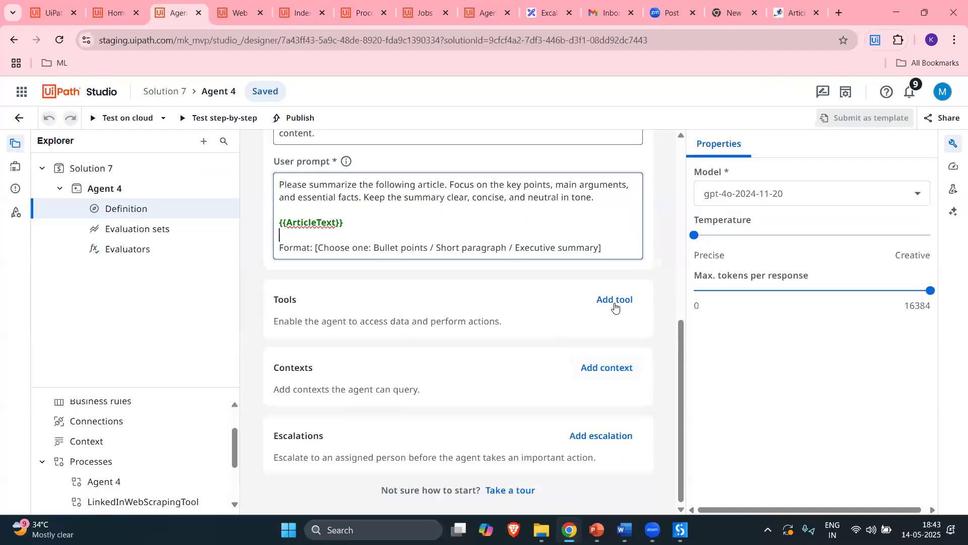
left_click(615, 303)
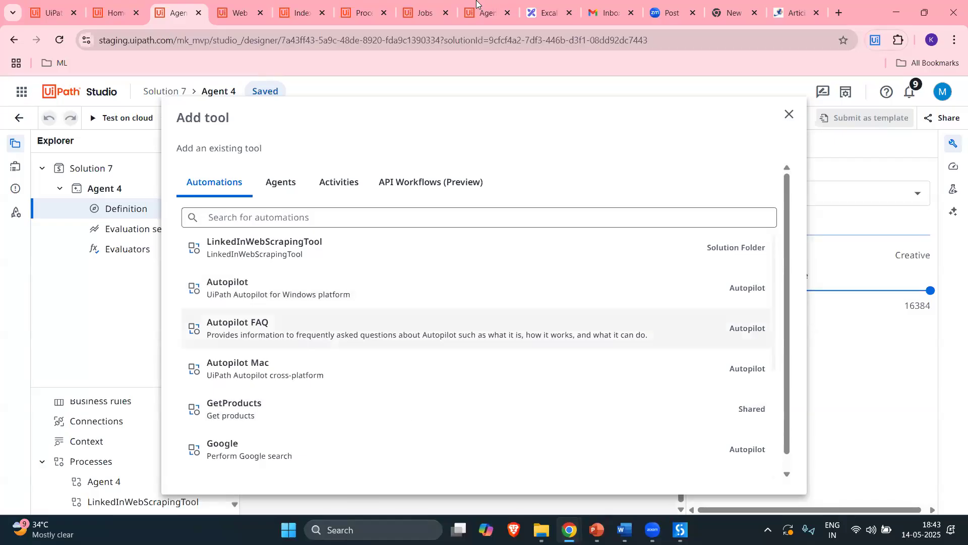
Review the Excalidraw diagram's Word document stage, return to Agent 4 and close the tool selection without adding a tool.
left_click(544, 13)
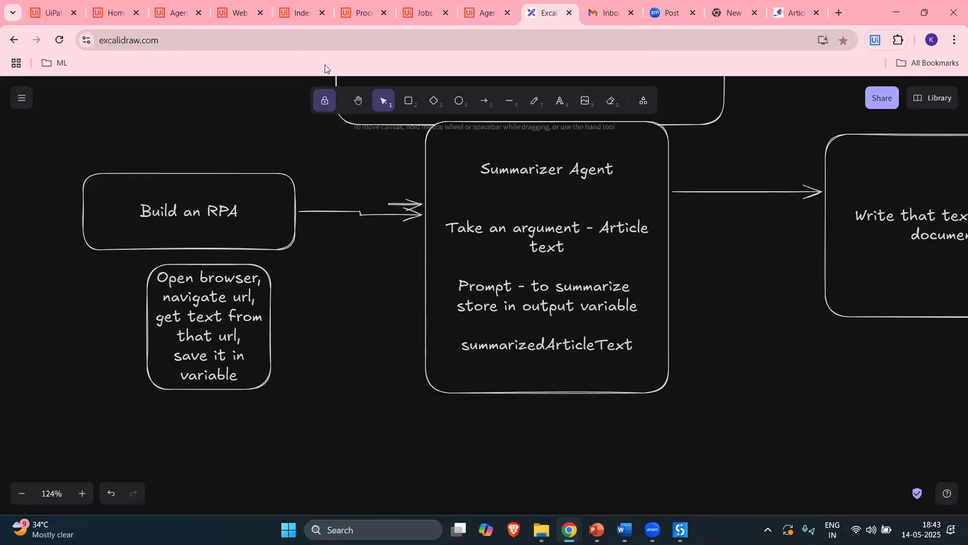
left_click(360, 104)
left_click_drag(689, 376, 338, 379)
left_click_drag(538, 298, 467, 319)
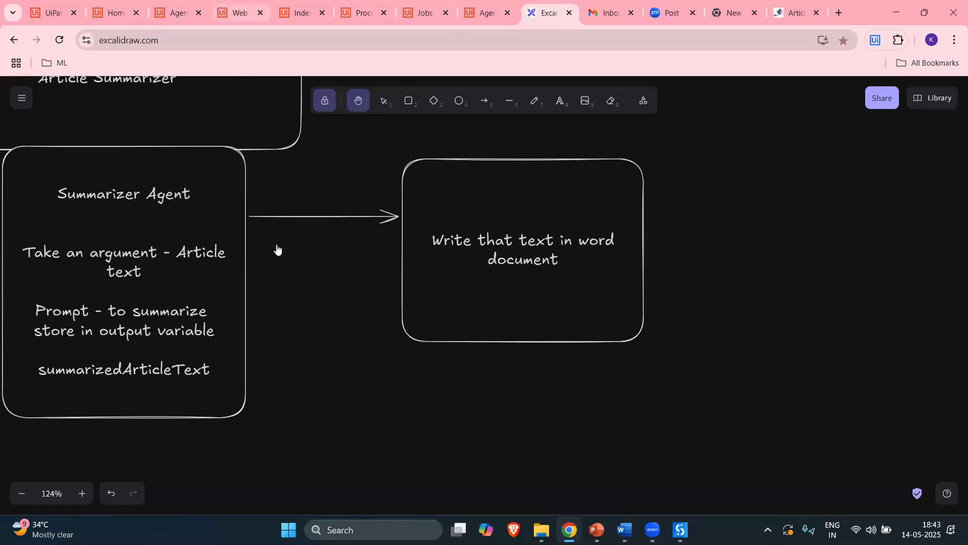
left_click(239, 13)
left_click(177, 13)
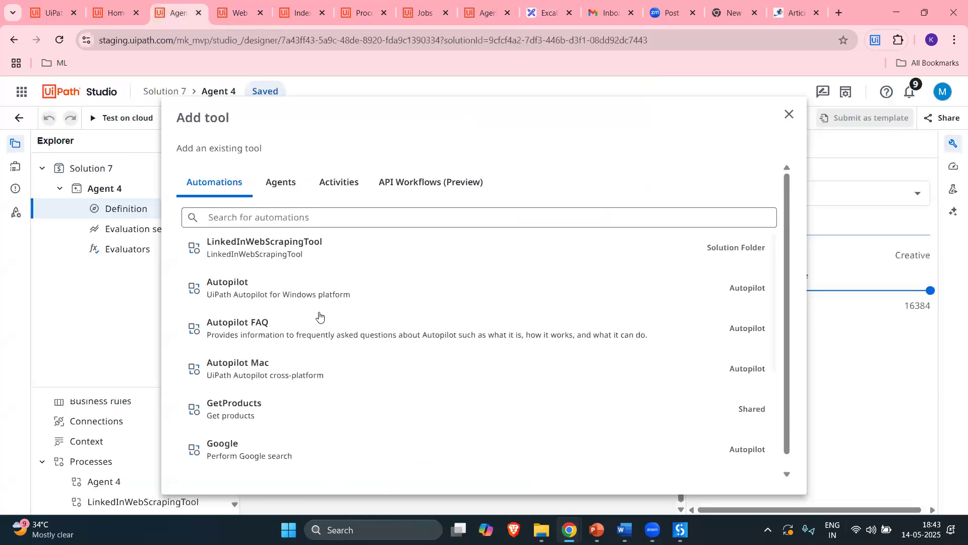
left_click(556, 488)
scroll(459, 227, "up", 3)
scroll(452, 235, "down", 2)
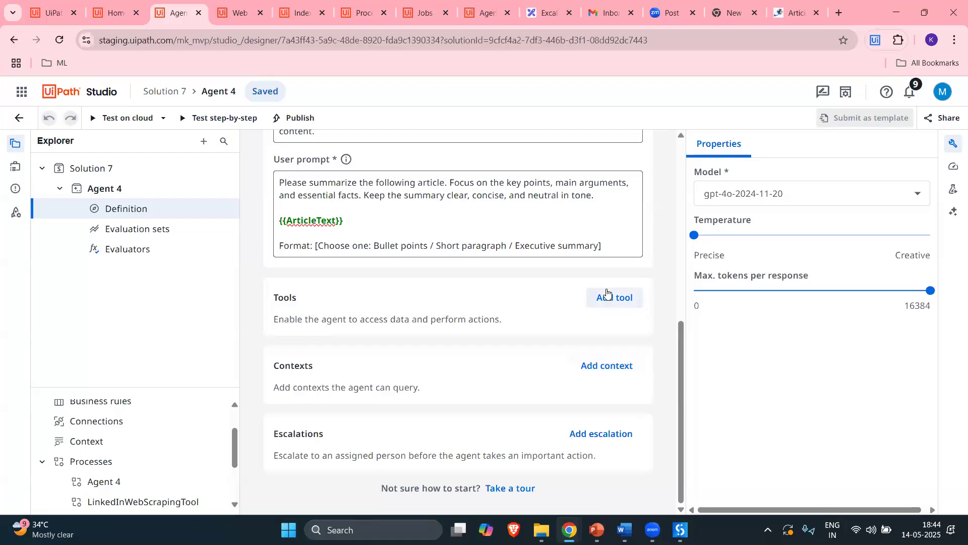
Start creating a new context index for Agent 4 and name it ArticleContext.
left_click(608, 366)
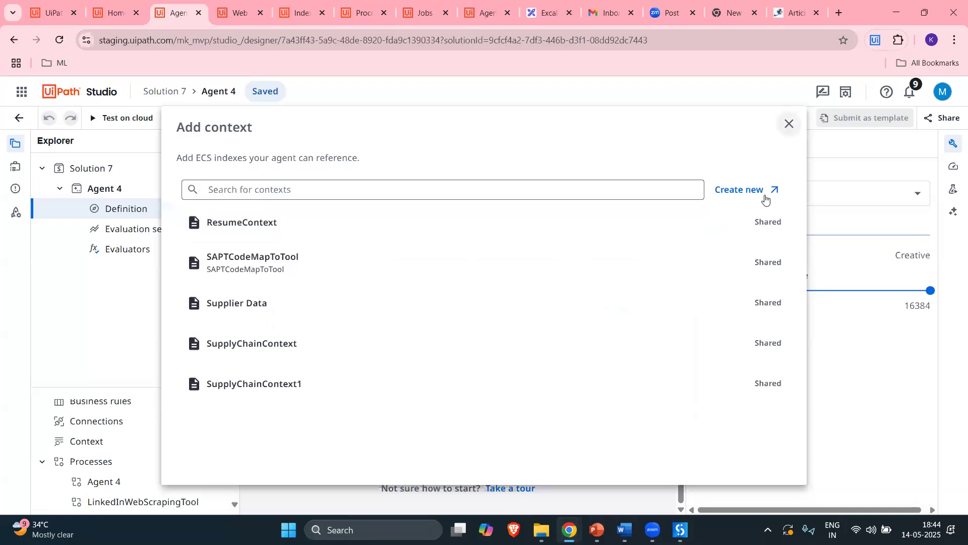
left_click(788, 123)
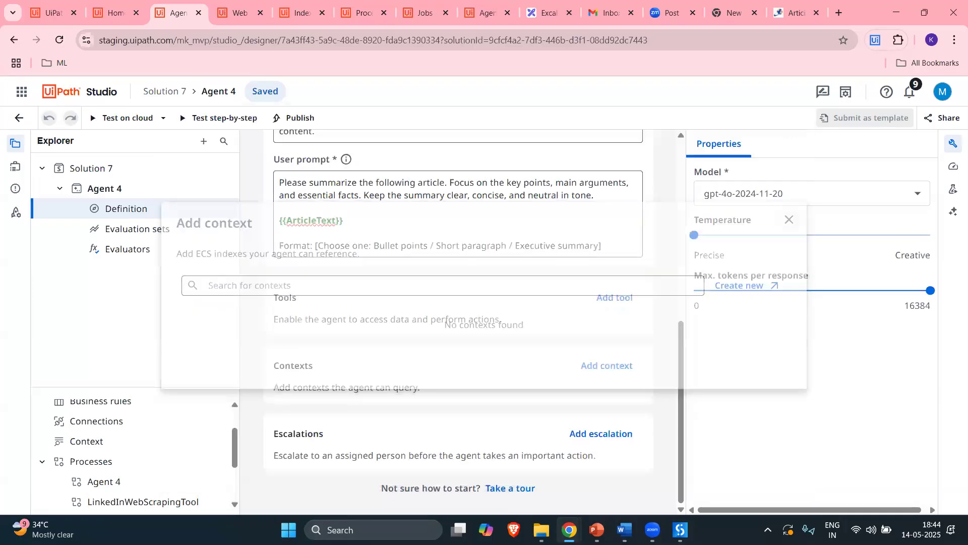
left_click(743, 191)
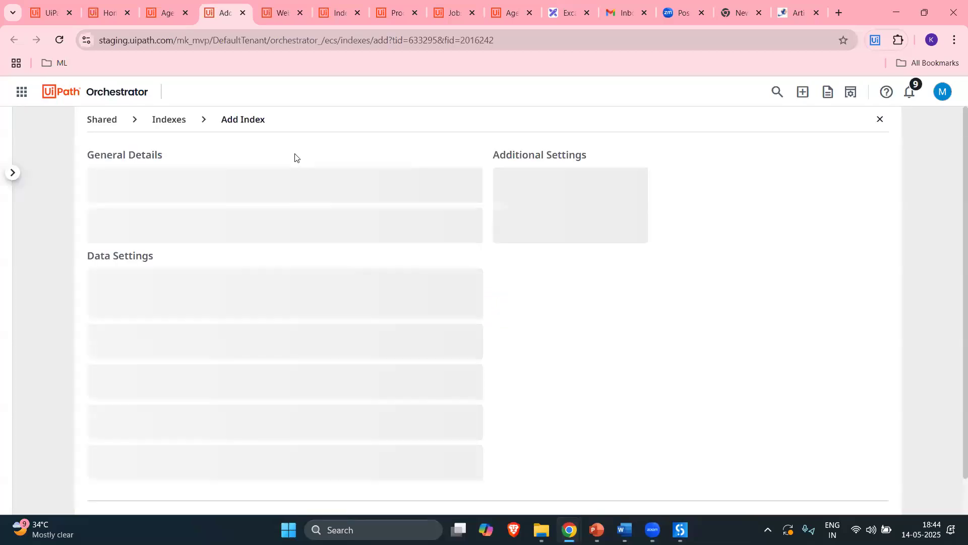
left_click(139, 197)
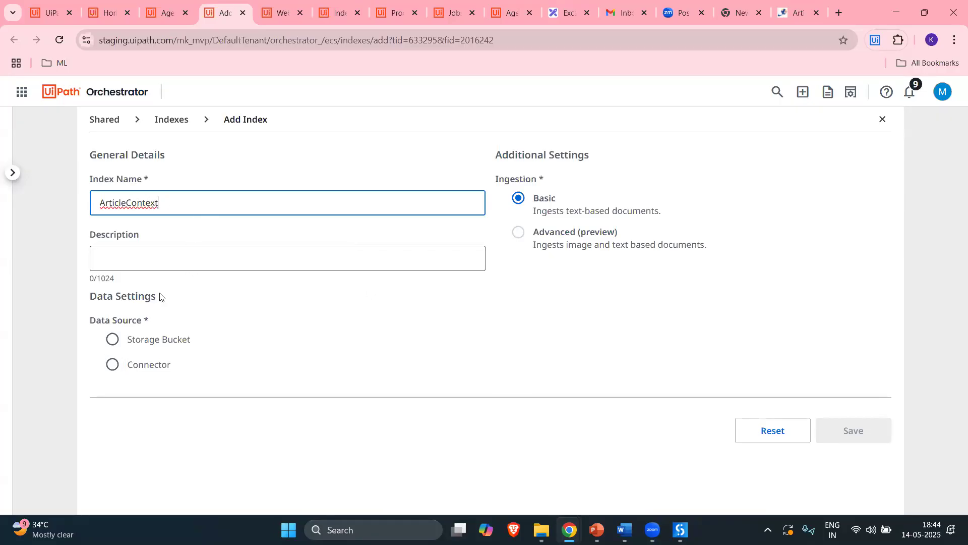
Set the index's data source to Storage Bucket and its Orchestrator folder to Shared.
left_click_drag(155, 339, 162, 340)
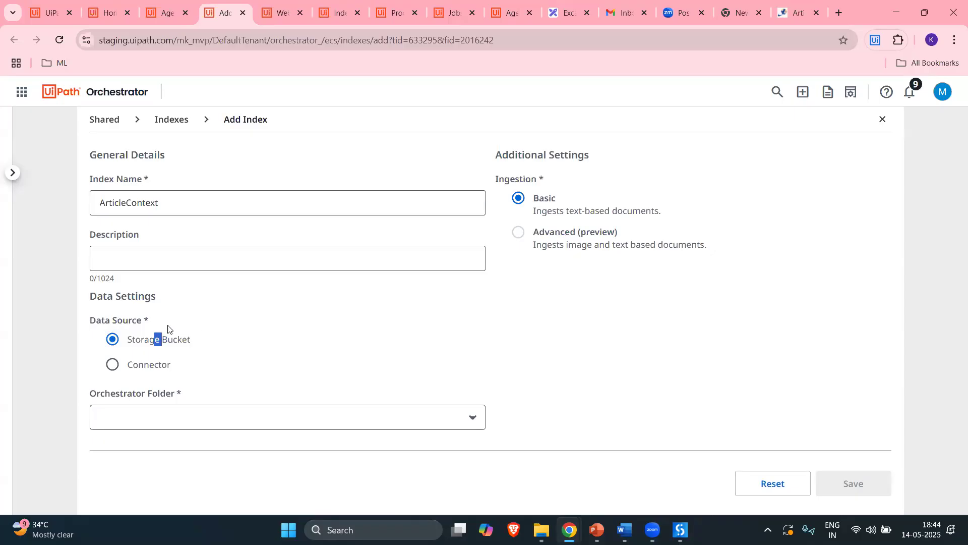
left_click(196, 340)
triple_click(152, 344)
left_click(472, 418)
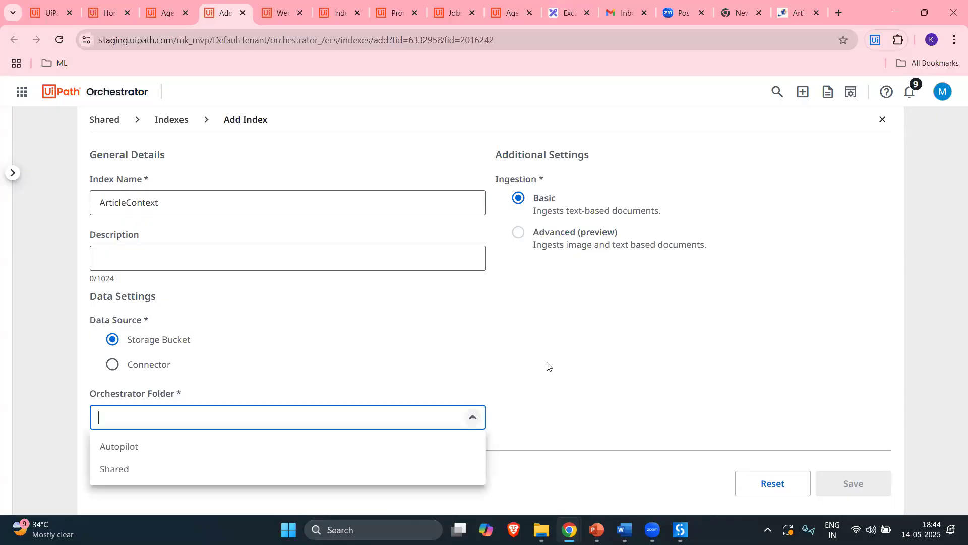
left_click(147, 467)
scroll(323, 202, "down", 1)
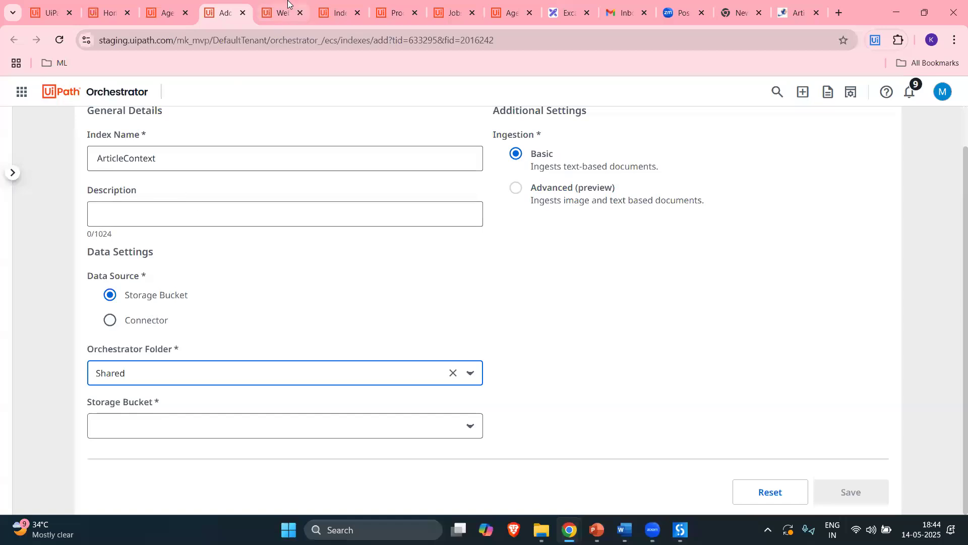
Check the Shared folder's storage buckets in Orchestrator and return to the new index to open its storage bucket choices.
key("ctrl+Tab")
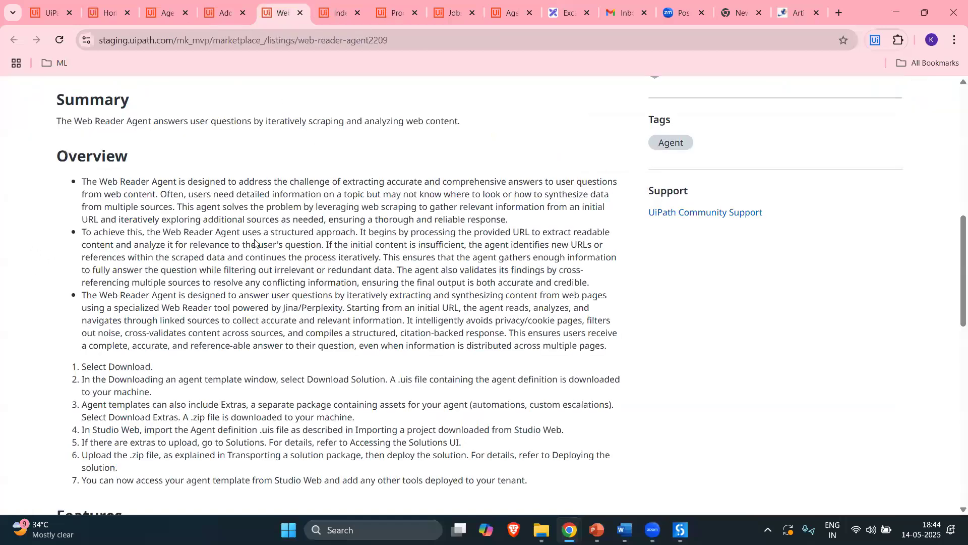
key("ctrl+Tab")
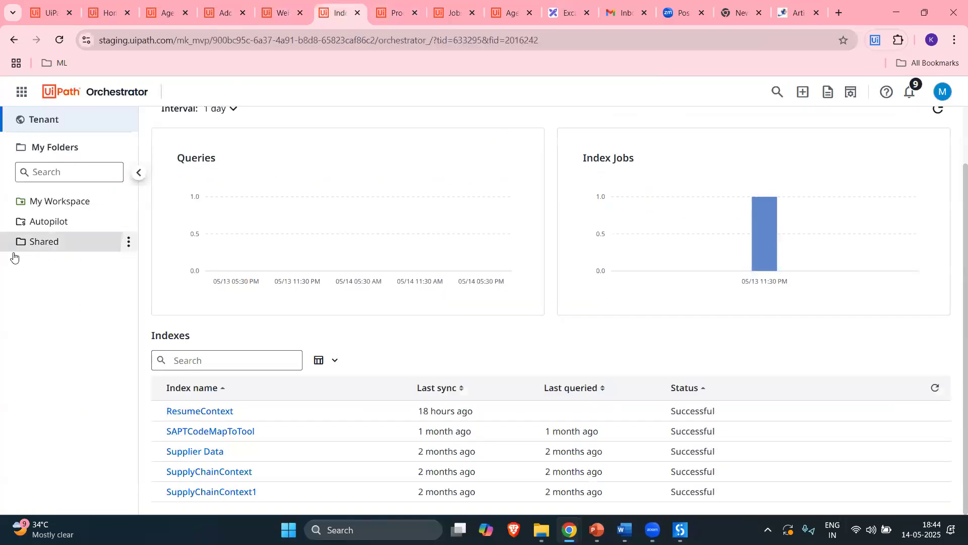
left_click(50, 247)
left_click(598, 121)
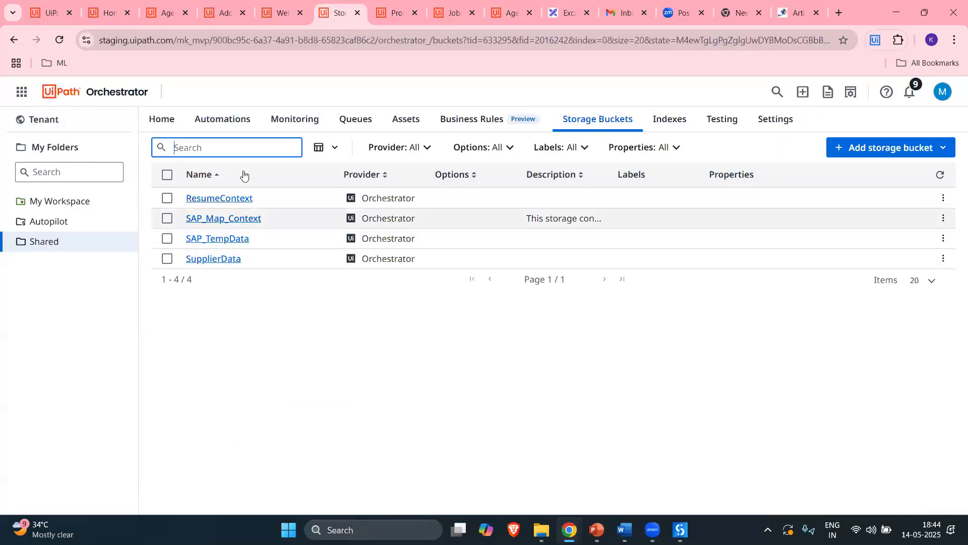
key("ctrl+shift+Tab")
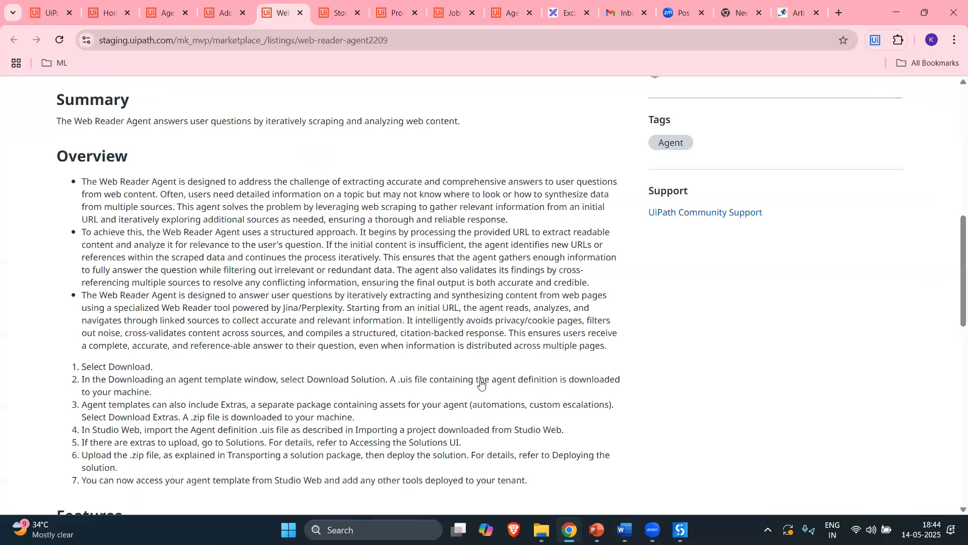
key("ctrl+shift+Tab")
key("Tab")
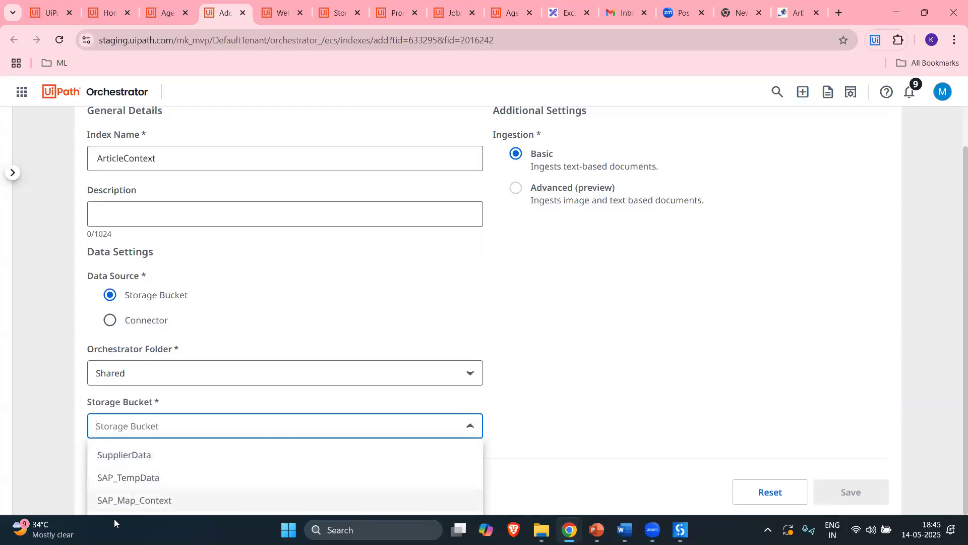
Set the ArticleContext index's storage bucket to SupplierData and save the index.
left_click(133, 455)
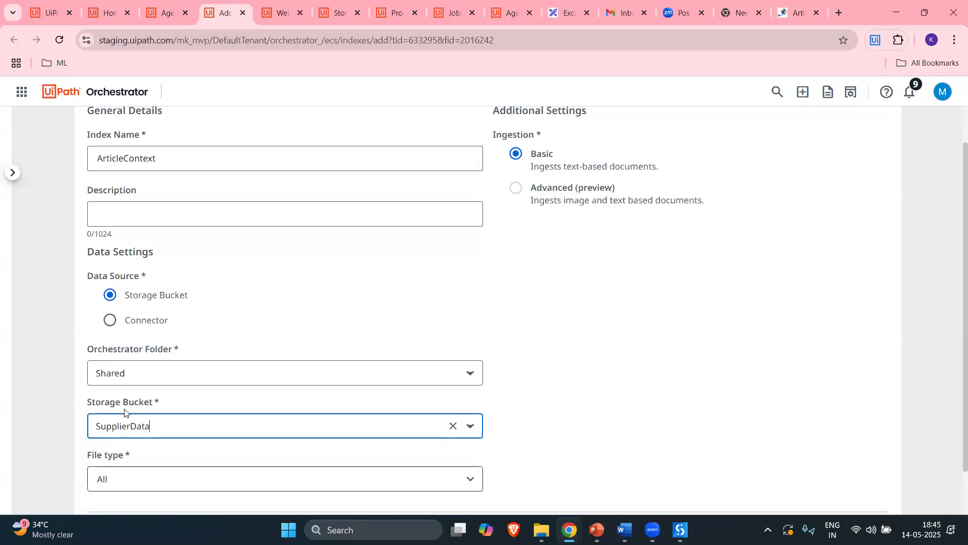
scroll(564, 410, "down", 1)
scroll(565, 409, "down", 1)
left_click(864, 495)
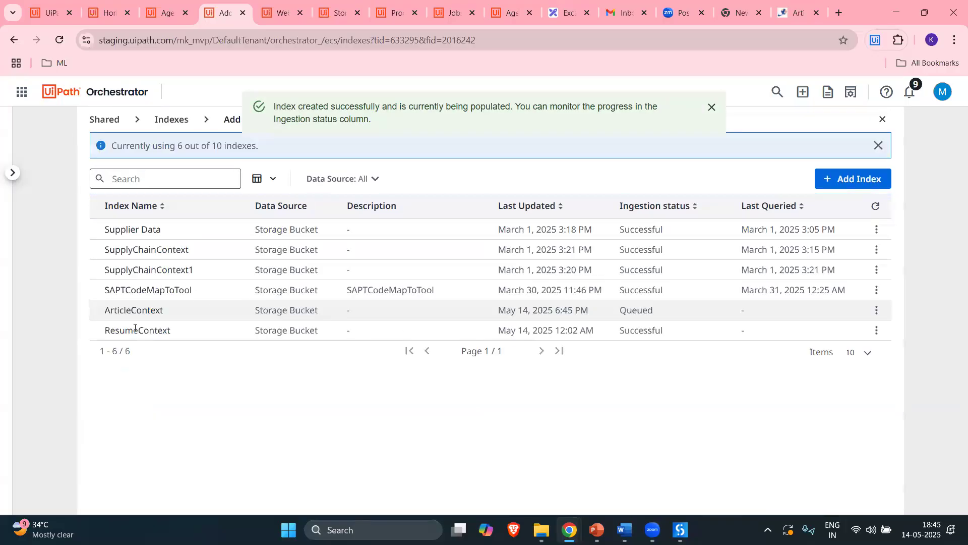
Review the Supplier Data and ResumeContext indexes and browse the files in the SupplierData storage bucket.
left_click_drag(103, 230, 174, 231)
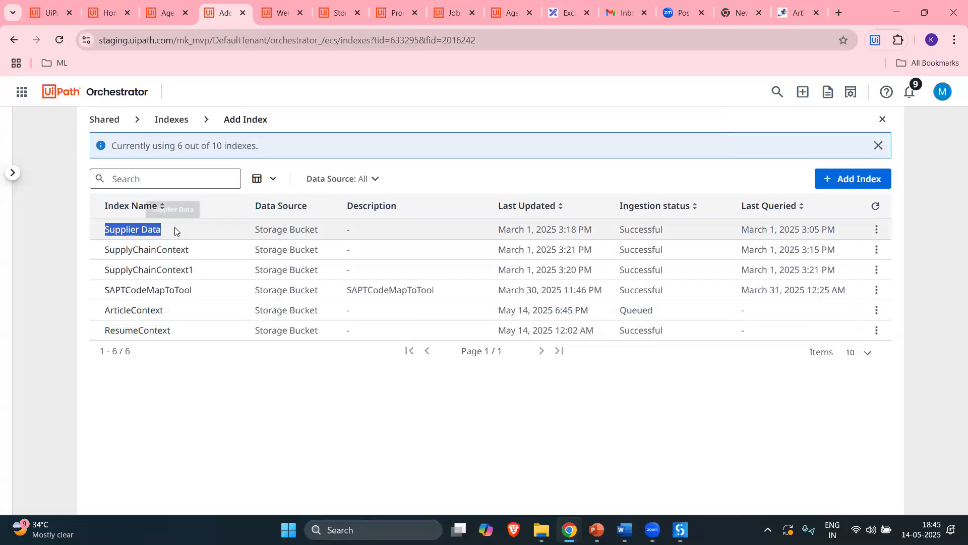
left_click(160, 226)
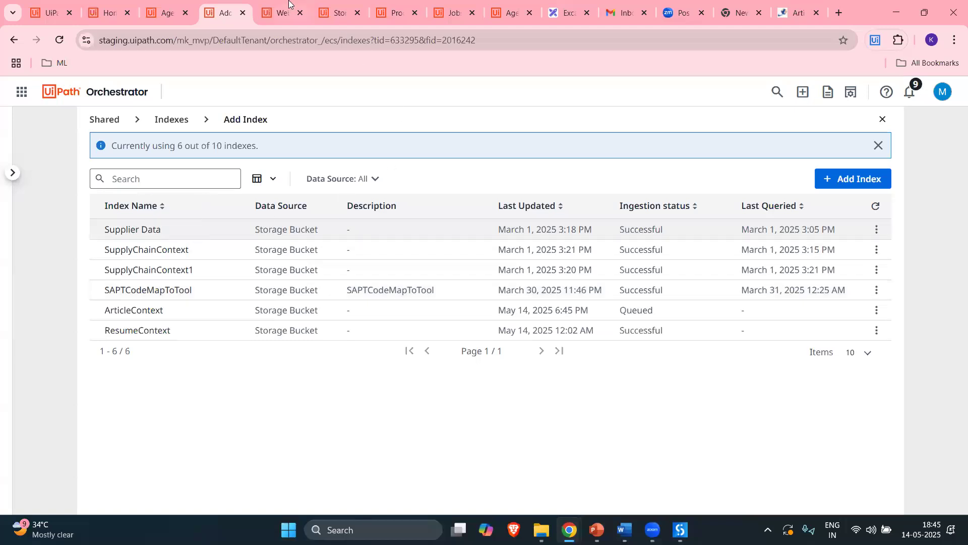
double_click(142, 331)
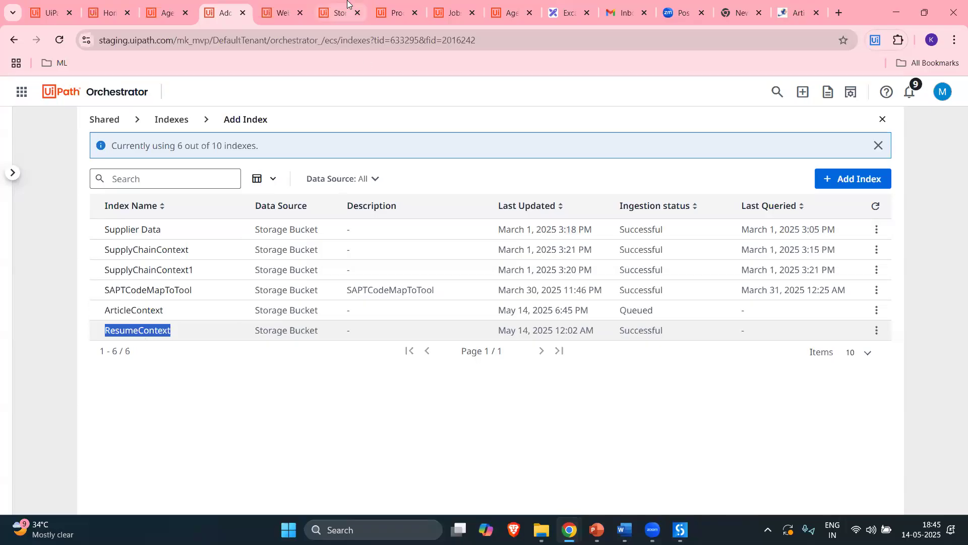
left_click(339, 12)
left_click(219, 258)
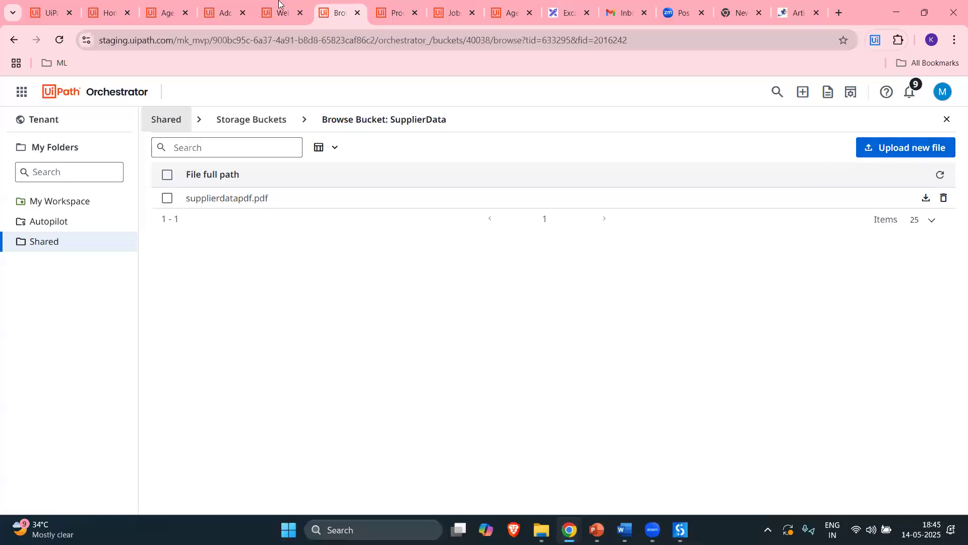
key("ctrl+Page_Up")
key("ctrl+Page_Up")
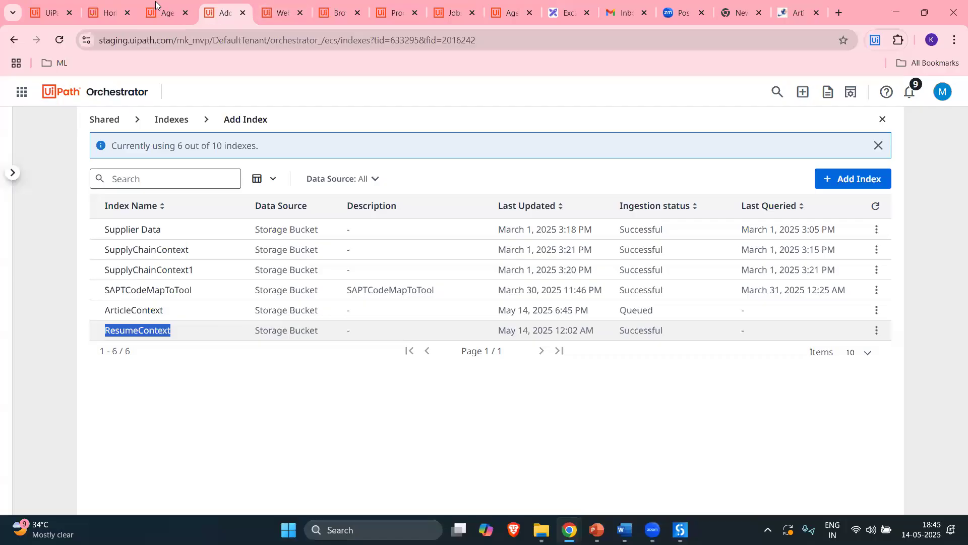
Return to Agent 4 and add ArticleContext as a context.
key("ctrl+Page_Up")
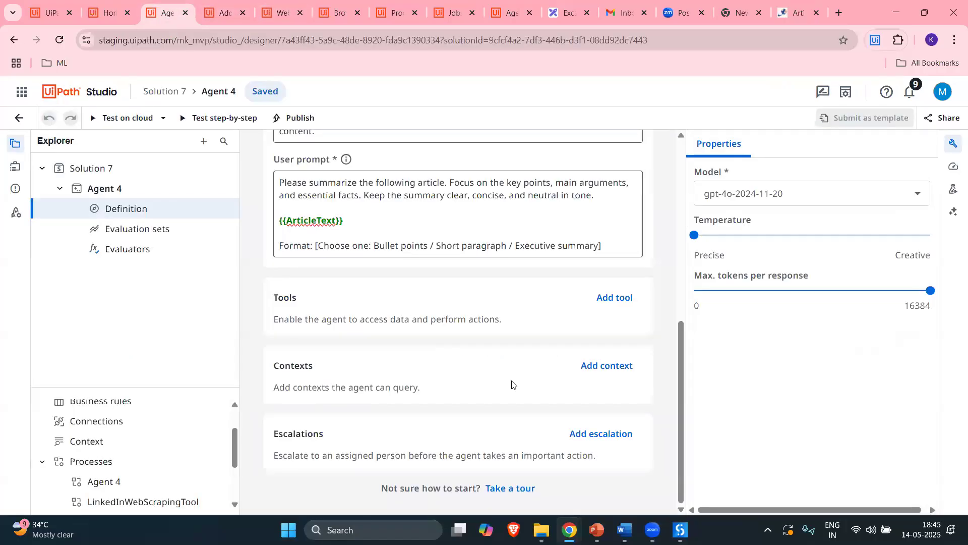
left_click(600, 368)
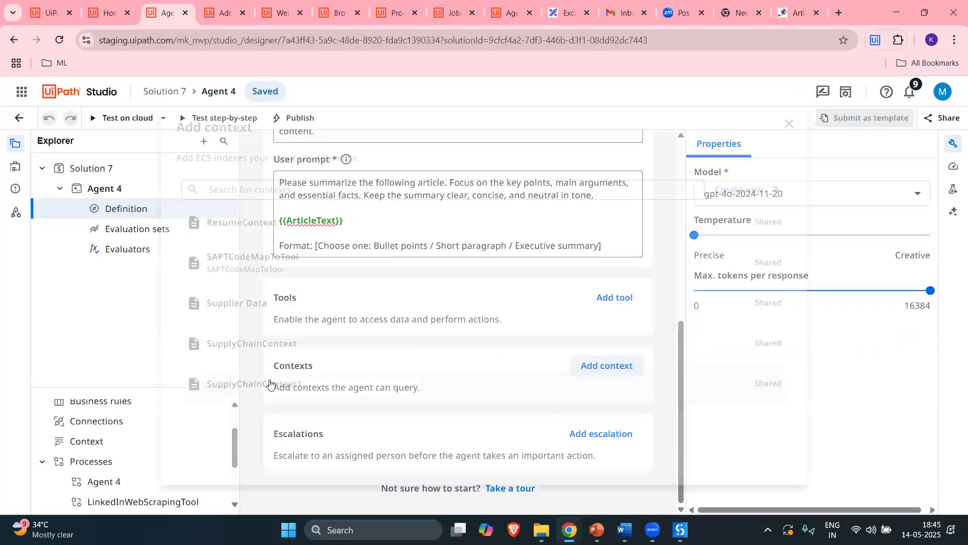
left_click(236, 228)
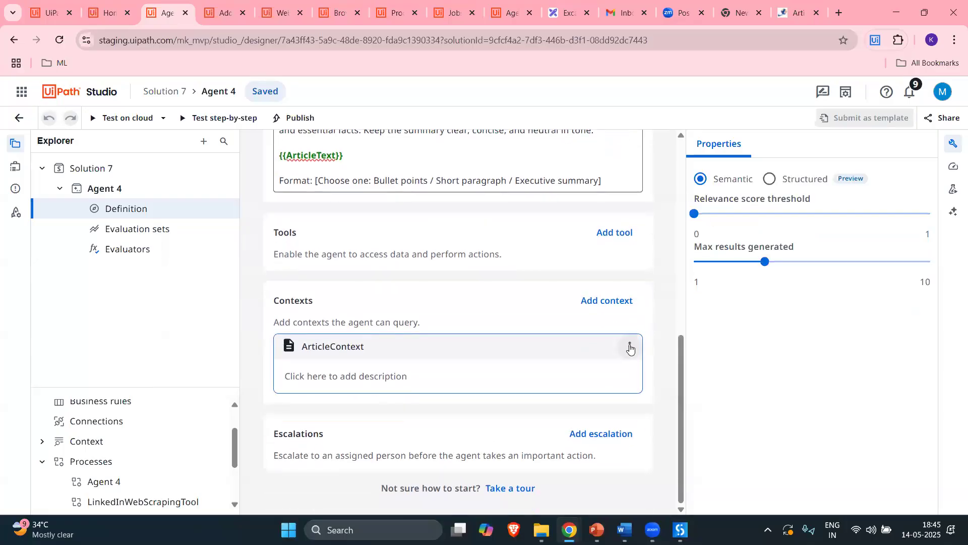
Remove the ArticleContext context from Agent 4.
left_click(630, 348)
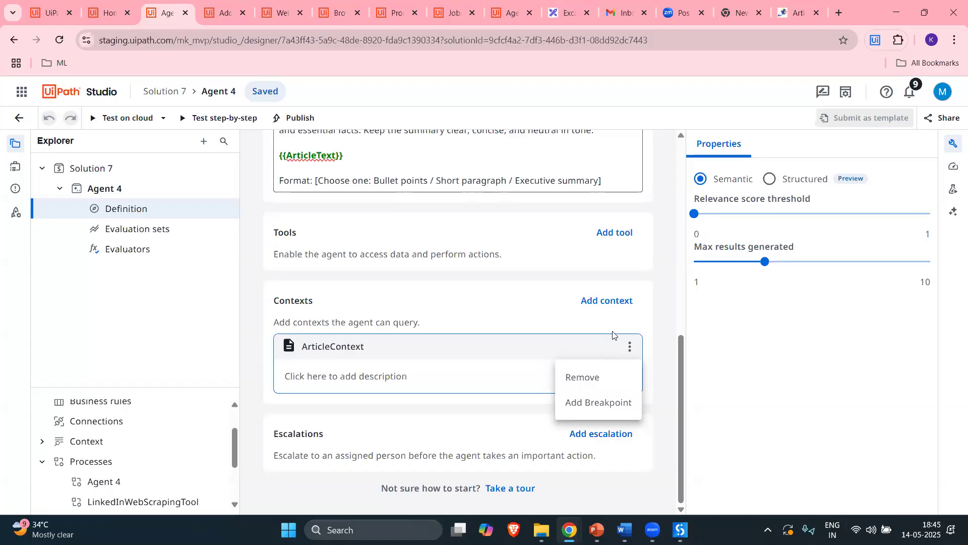
left_click(587, 381)
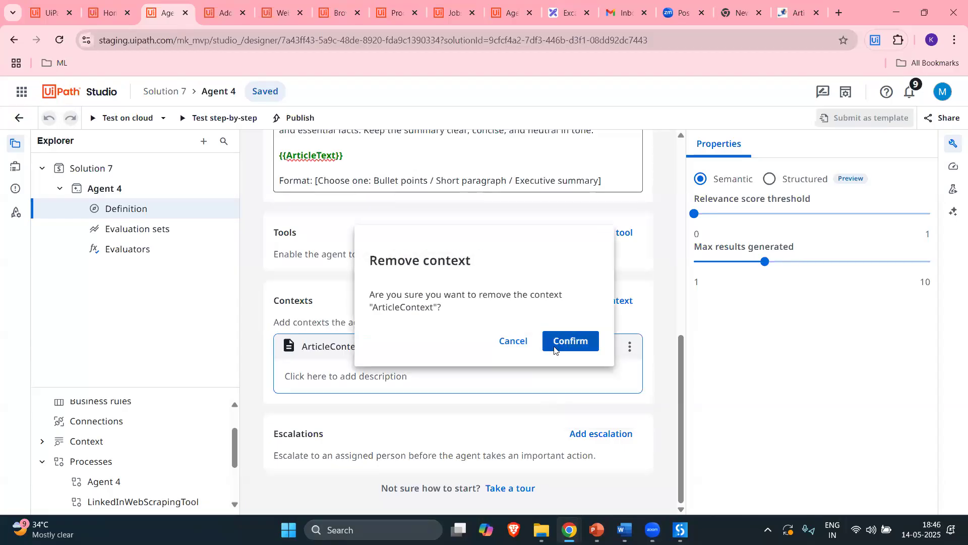
left_click(555, 343)
scroll(475, 296, "up", 2)
scroll(447, 161, "down", 3)
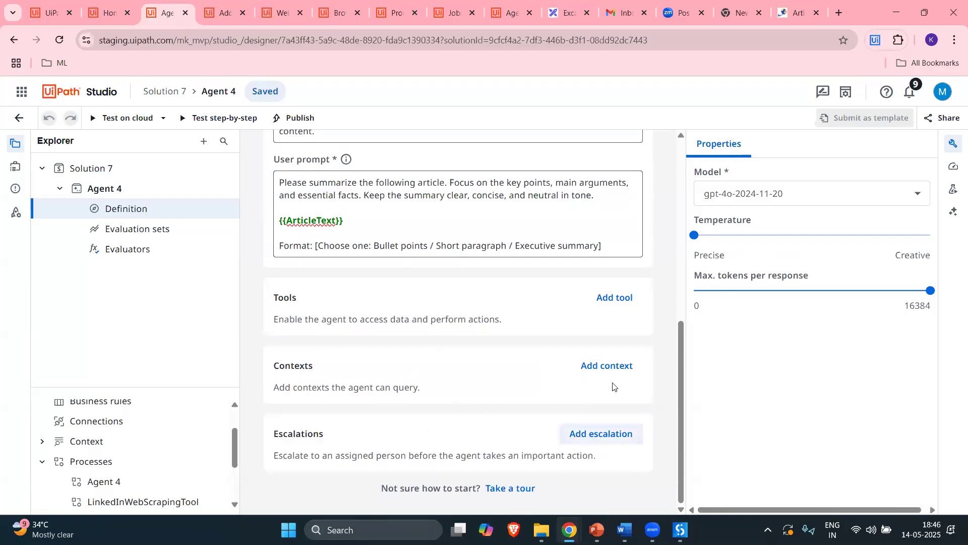
Add an escalation to Agent 4 with the description "if there is an issue create escalation".
left_click(600, 434)
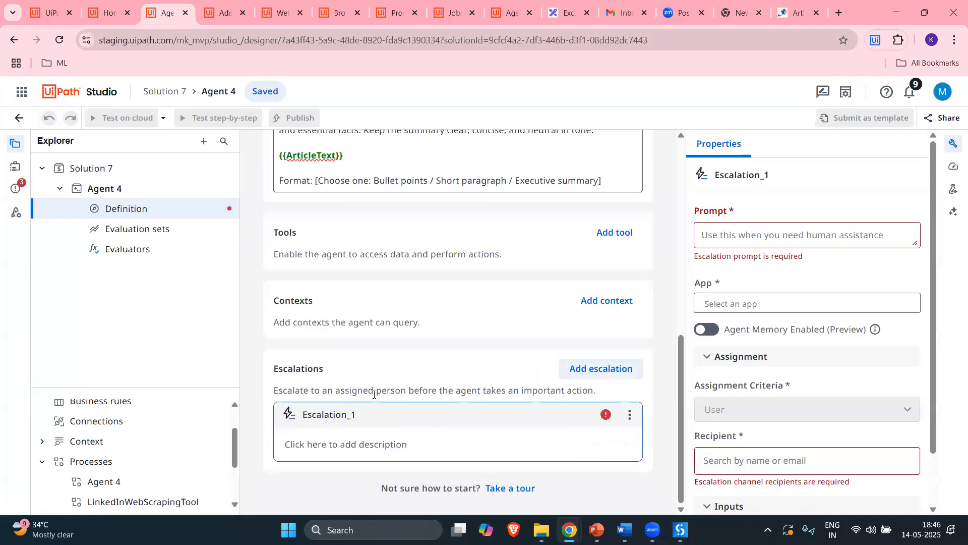
left_click(372, 447)
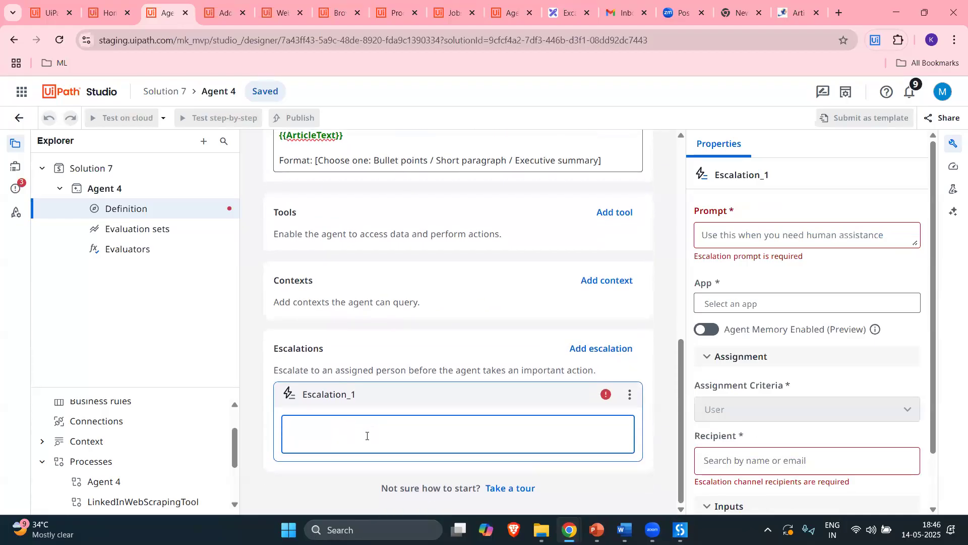
type("if there is an issue create esxc")
type("lation")
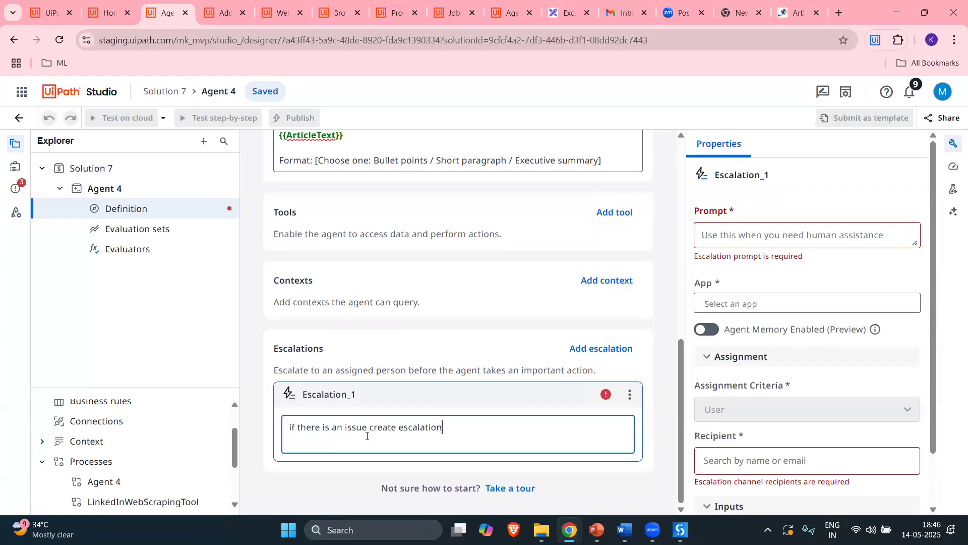
left_click(664, 402)
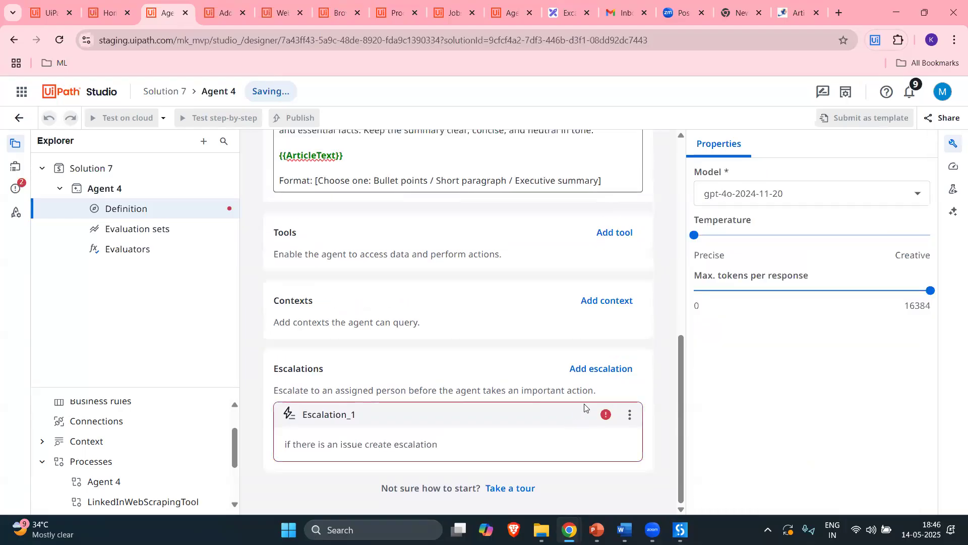
Check the escalation's prompt and app choices, and open the Shared folder's apps in Orchestrator.
left_click(631, 416)
left_click(631, 415)
left_click(470, 432)
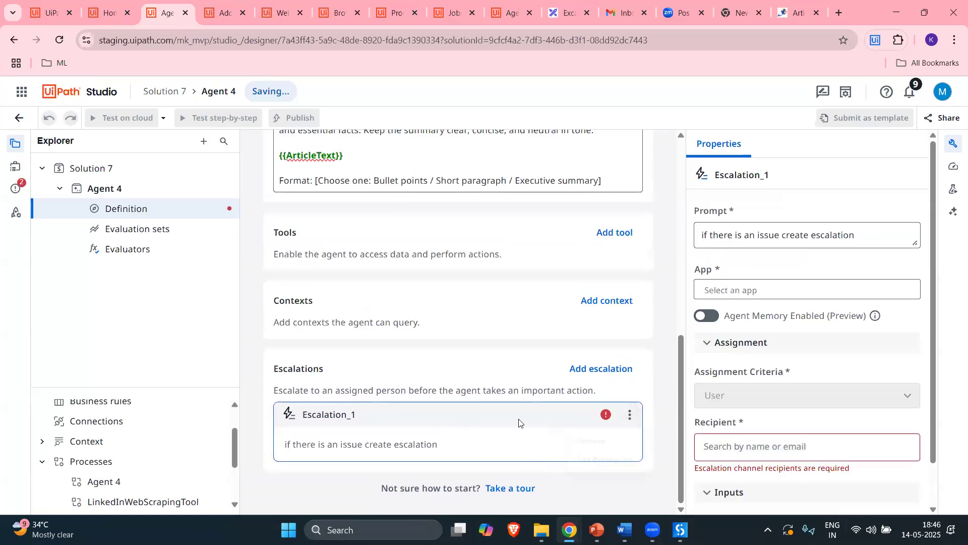
left_click(782, 236)
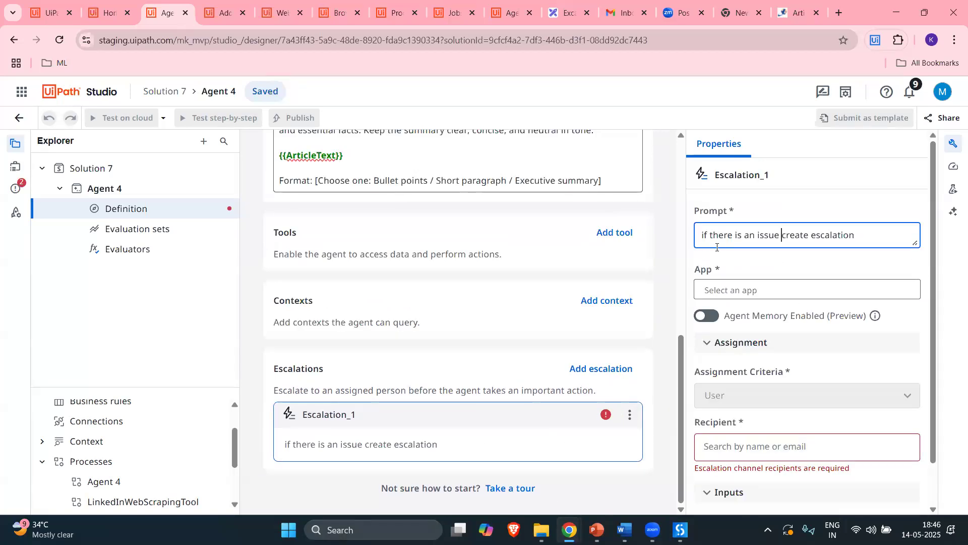
scroll(741, 282, "down", 1)
left_click(733, 243)
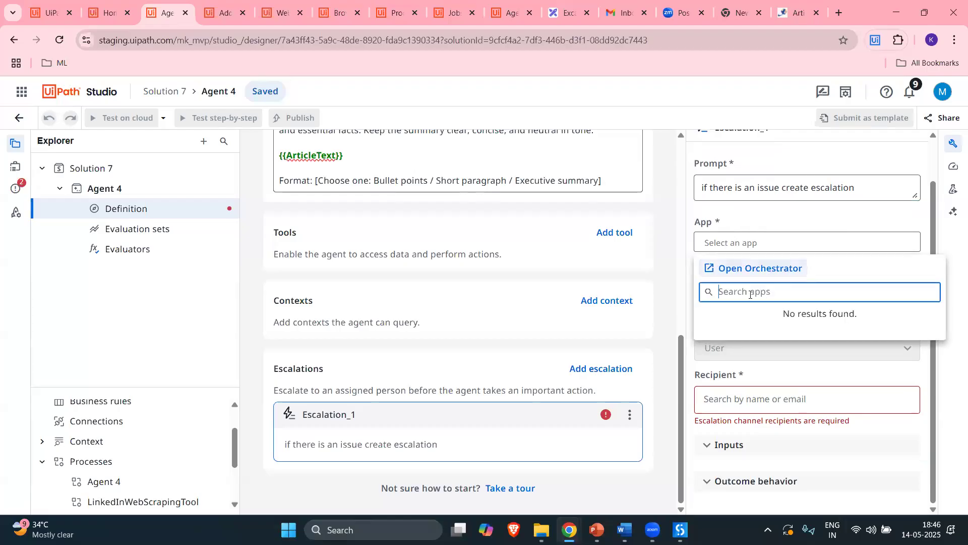
left_click(736, 273)
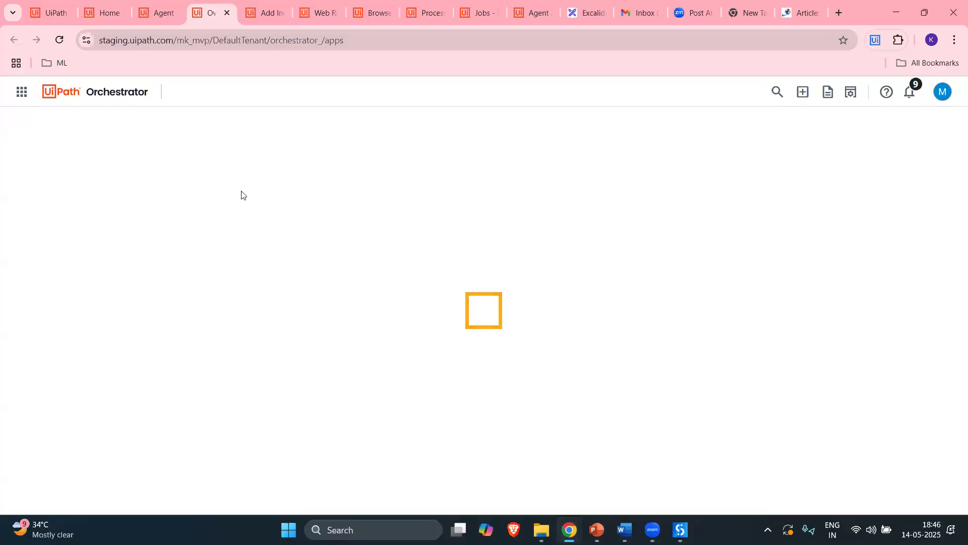
left_click(175, 5)
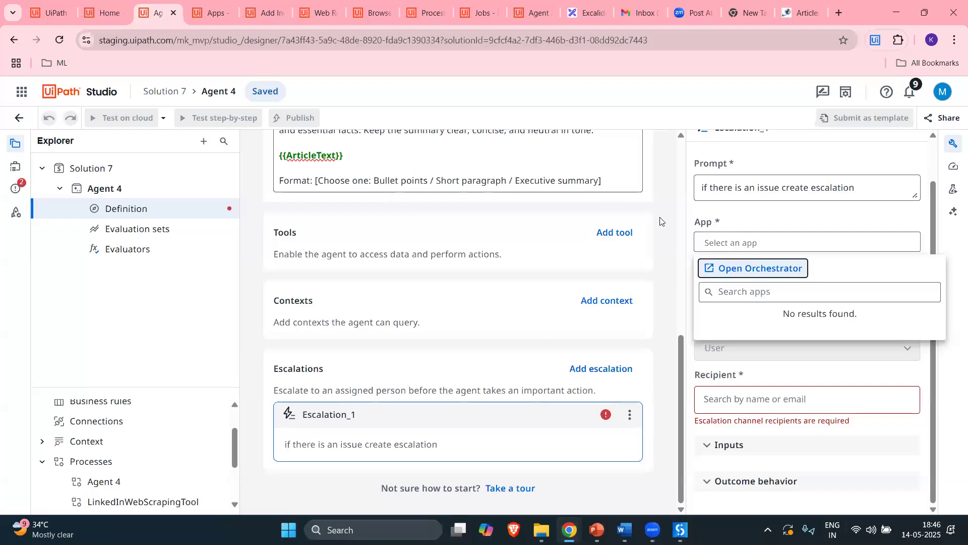
left_click(213, 6)
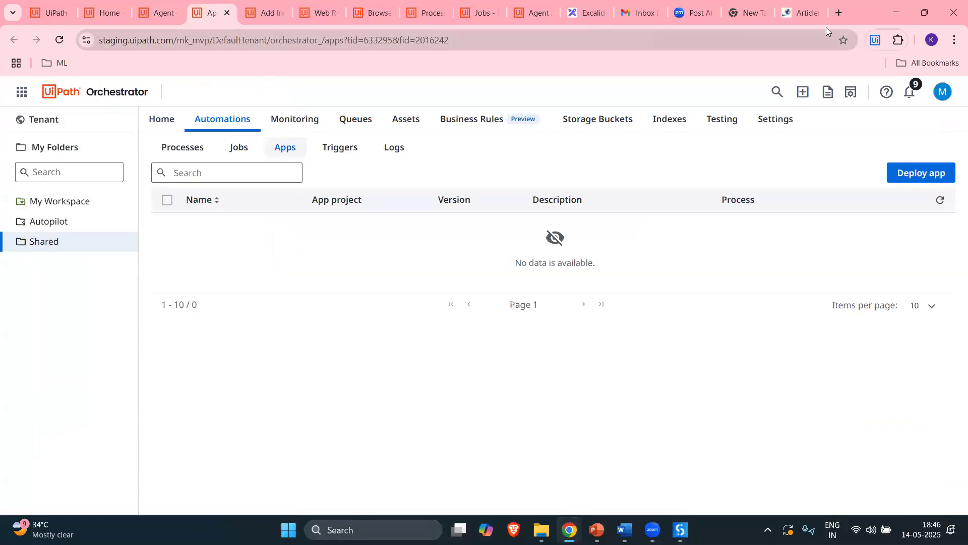
Open the UiPath Academy course "[On demand] UiPath Agent Builder technical overview" in a new browser tab.
left_click(837, 12)
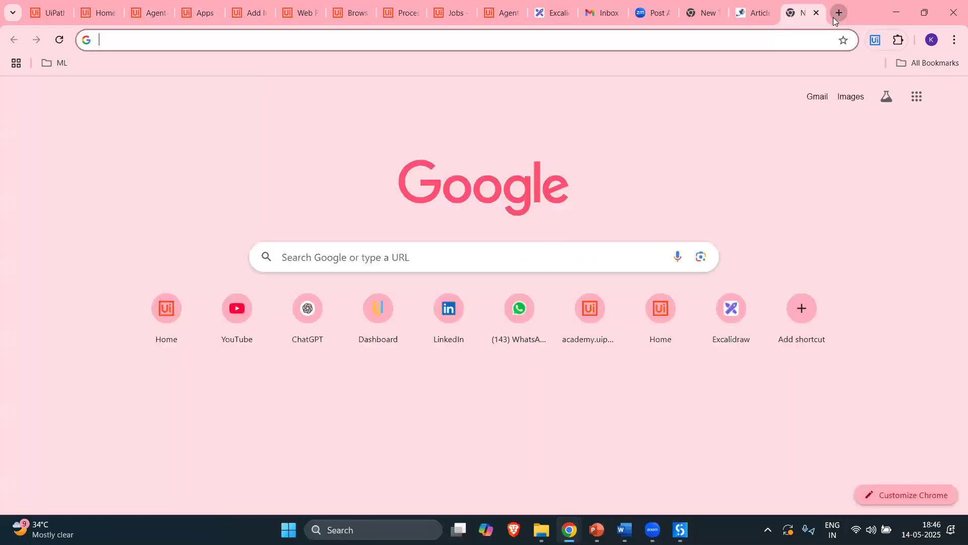
type("uipath")
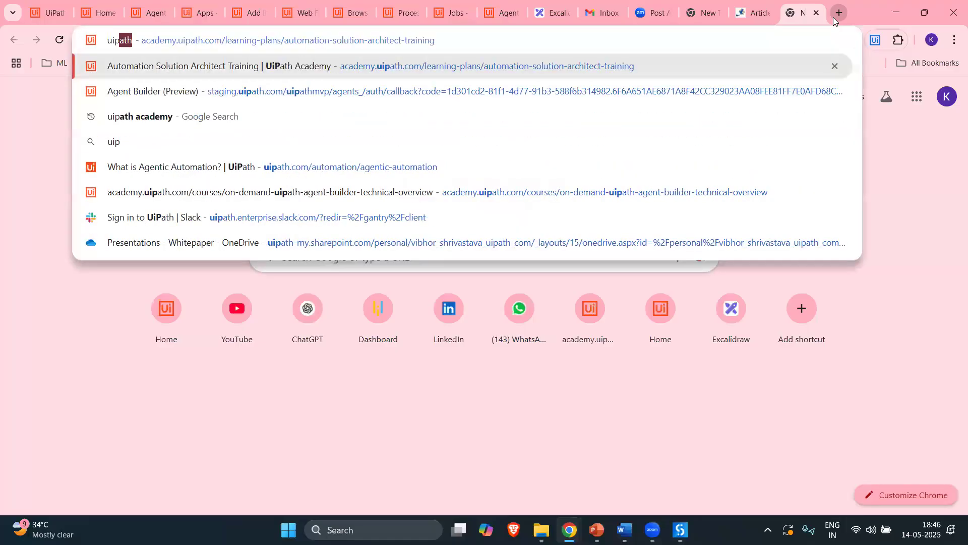
key("Down")
key("Down")
key("Down")
key("Down")
key("Return")
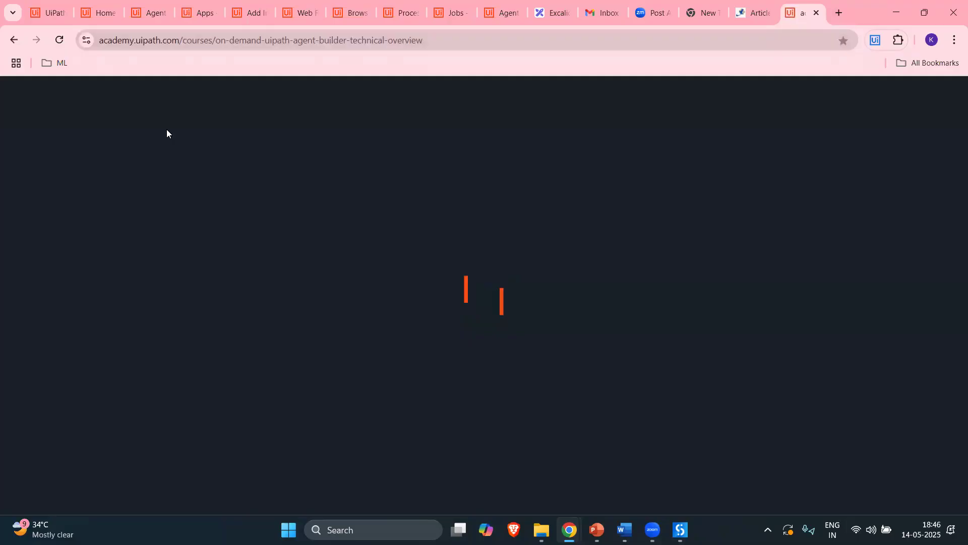
left_click(196, 12)
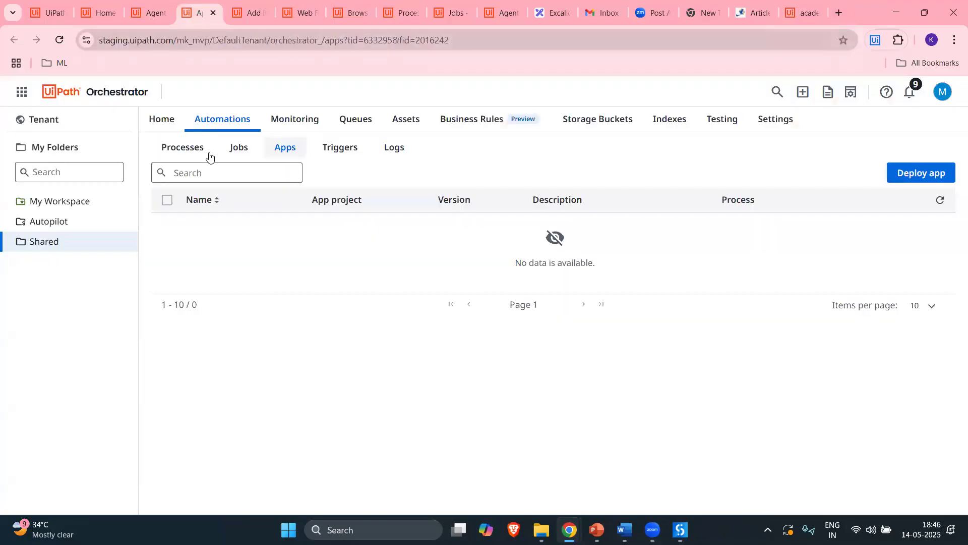
left_click(800, 4)
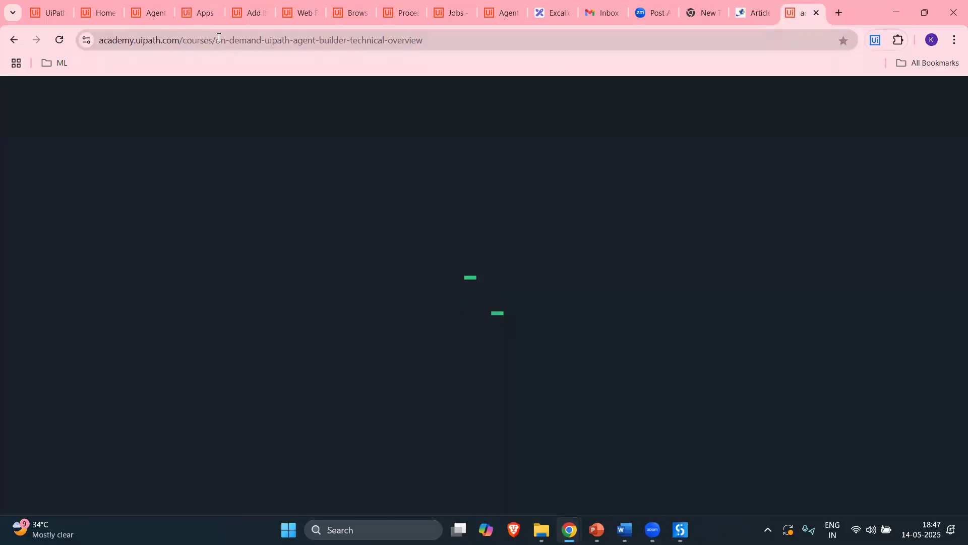
double_click(190, 41)
left_click(190, 42)
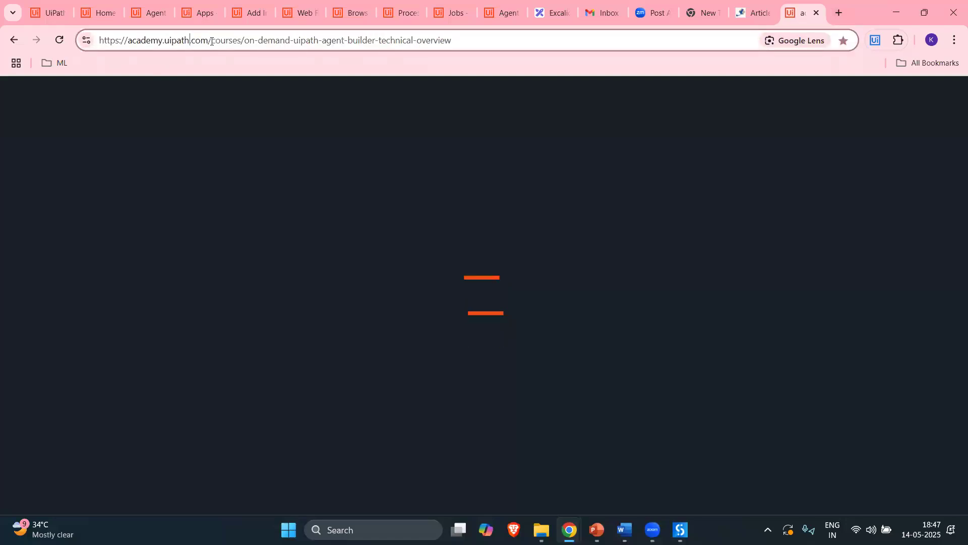
left_click_drag(212, 40, 412, 111)
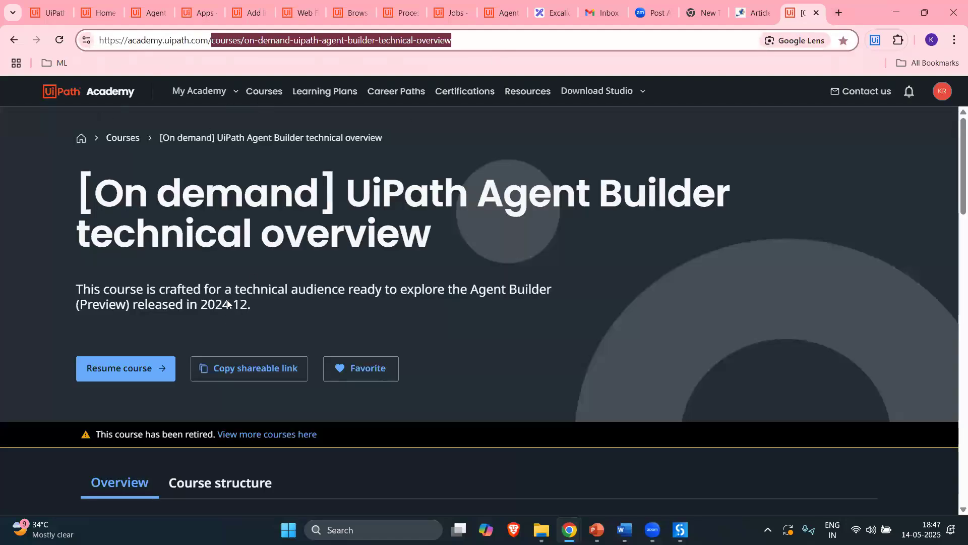
Browse the UiPath Academy course catalogue and return to the Shared folder's apps in Orchestrator.
left_click(264, 90)
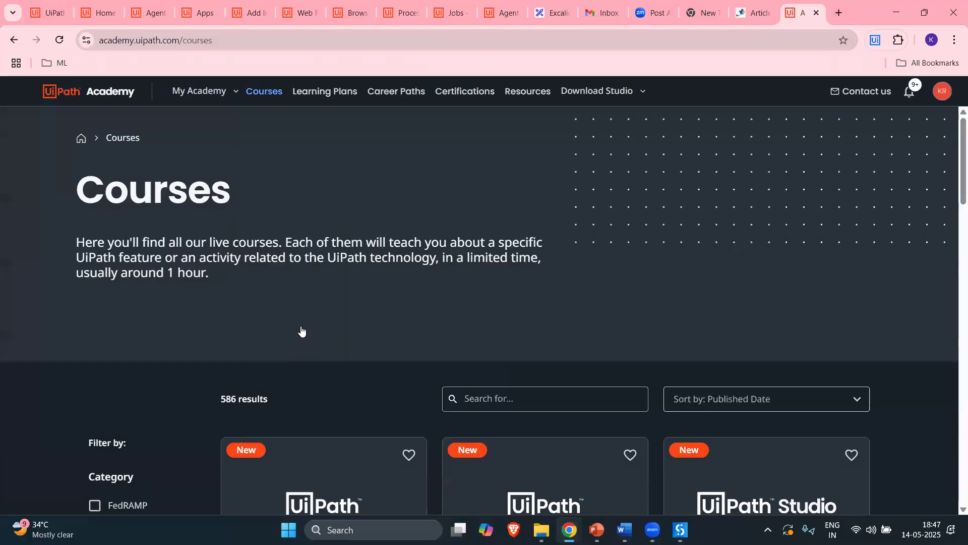
scroll(302, 331, "down", 8)
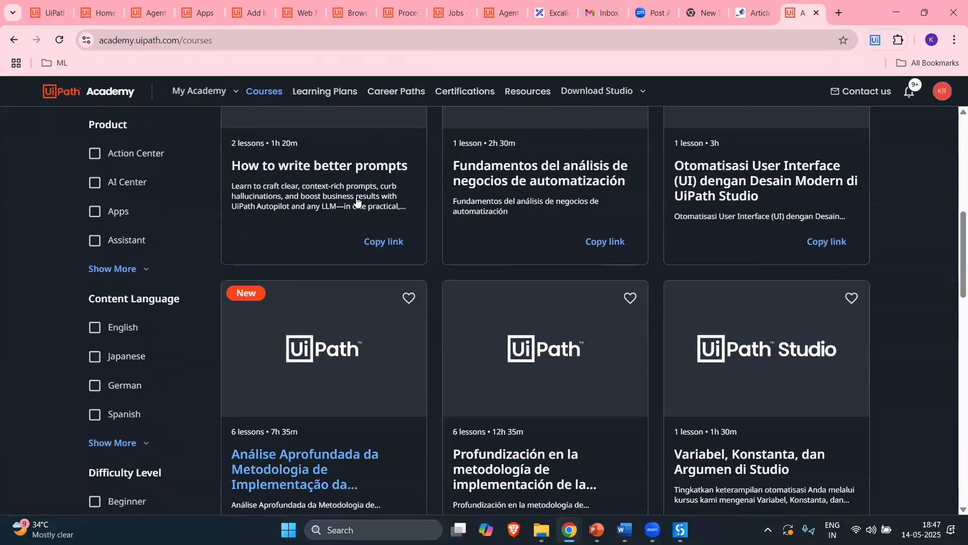
scroll(519, 249, "down", 2)
scroll(501, 252, "up", 4)
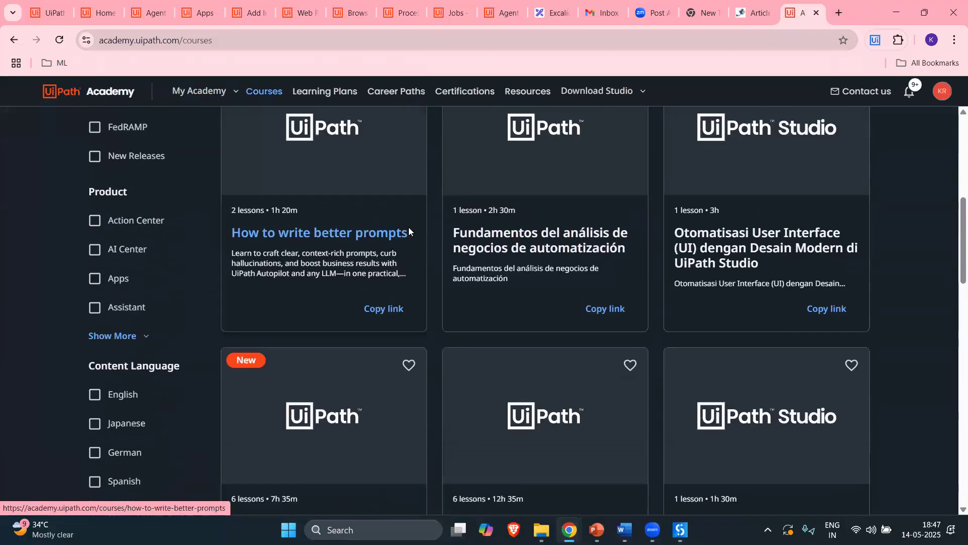
scroll(406, 230, "up", 5)
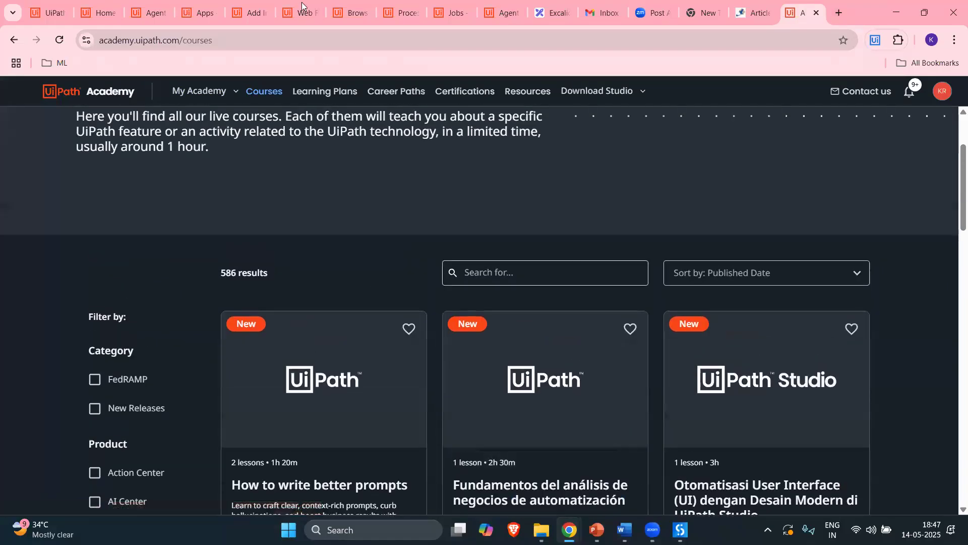
left_click(241, 8)
left_click(197, 7)
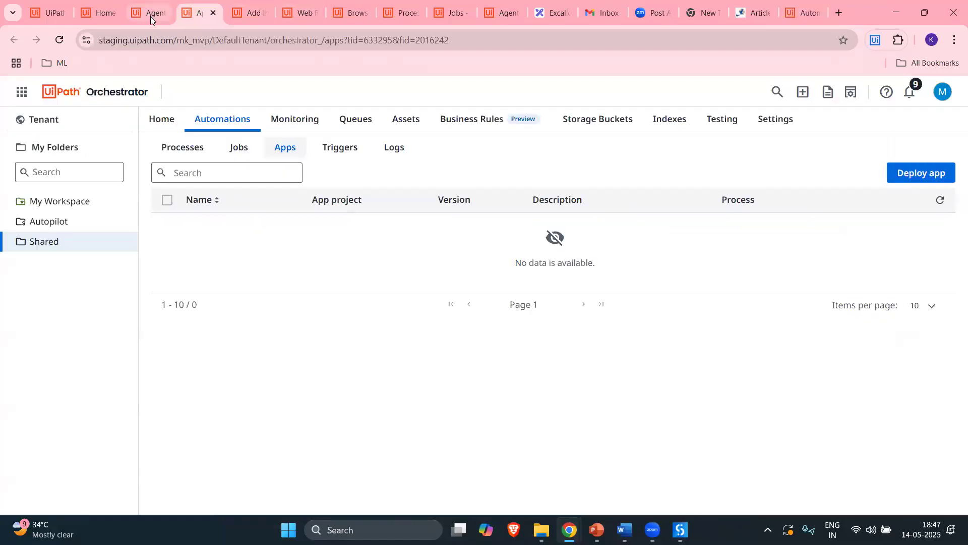
Return to Agent 4, check the escalation's app choices and remove the escalation.
left_click(151, 15)
left_click(750, 247)
left_click(750, 247)
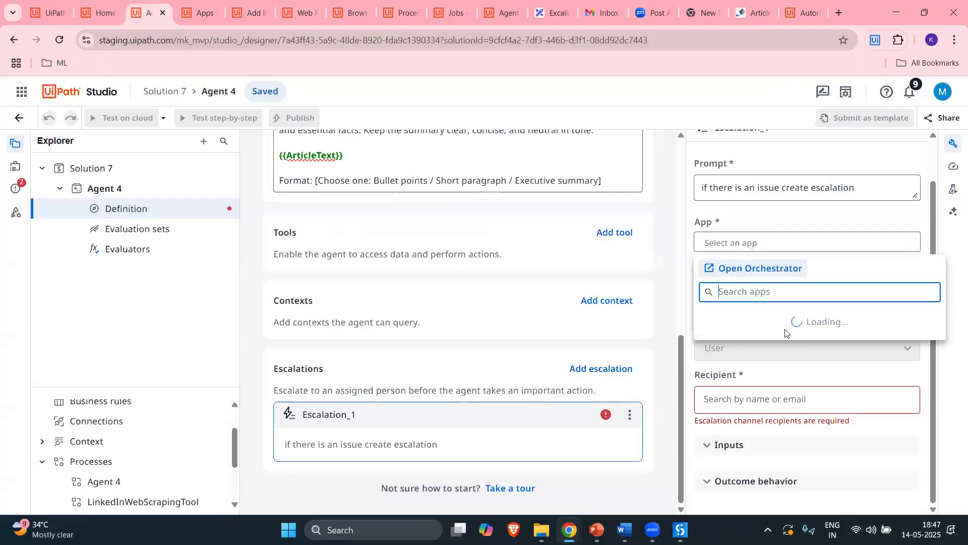
left_click(727, 229)
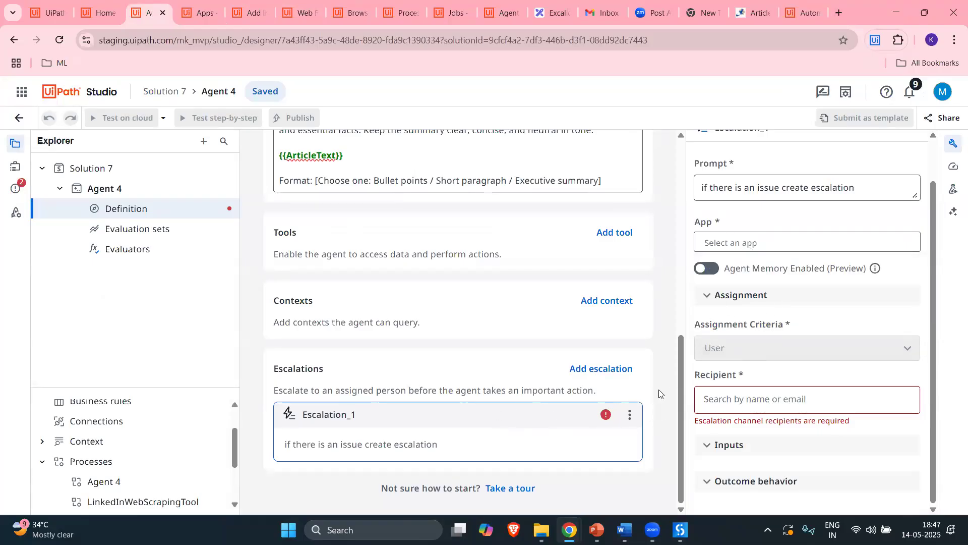
left_click(631, 419)
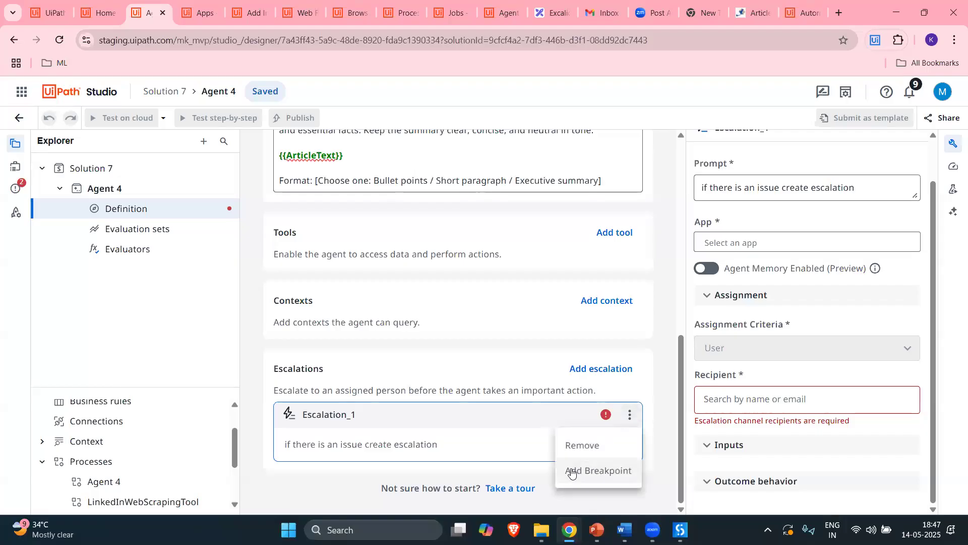
left_click(580, 444)
left_click(580, 345)
Check the source article page and the summarizer diagram in Excalidraw, and return to Agent 4.
left_click(751, 13)
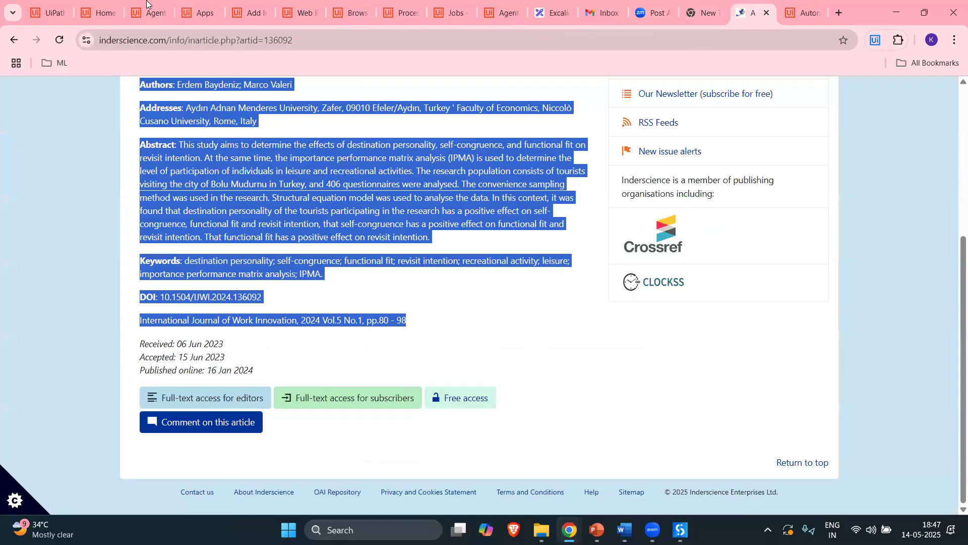
left_click(543, 17)
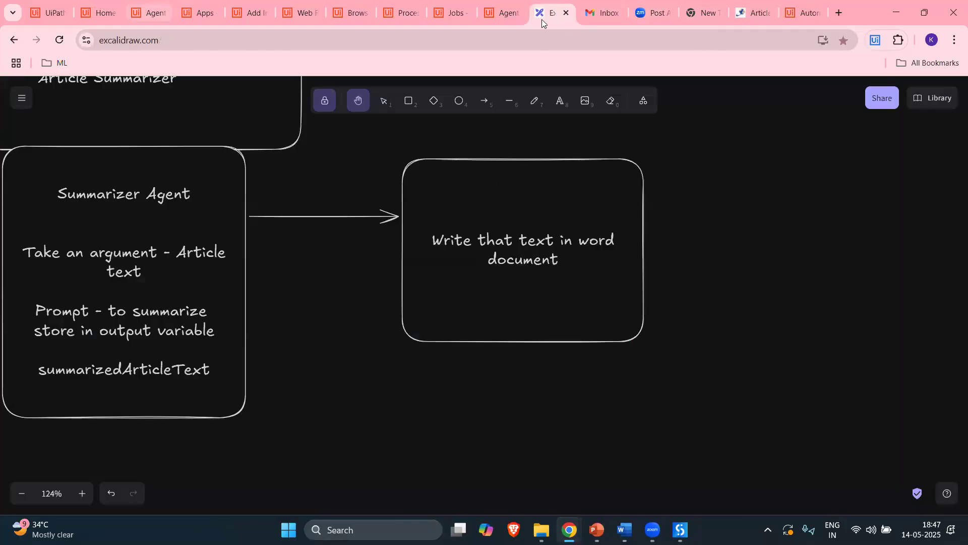
left_click(147, 12)
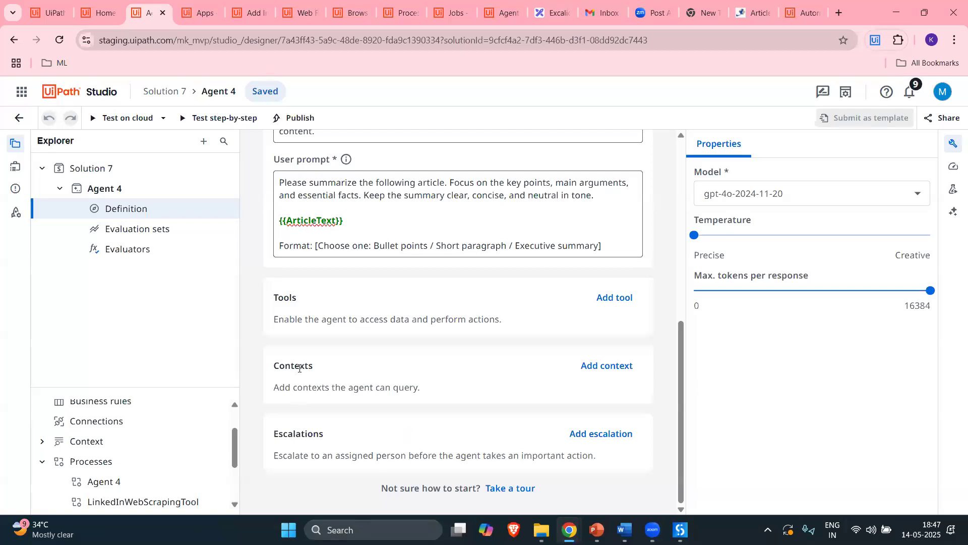
Examine the existing agents offered as tools for Agent 4 and revisit the source article page.
scroll(300, 367, "up", 1)
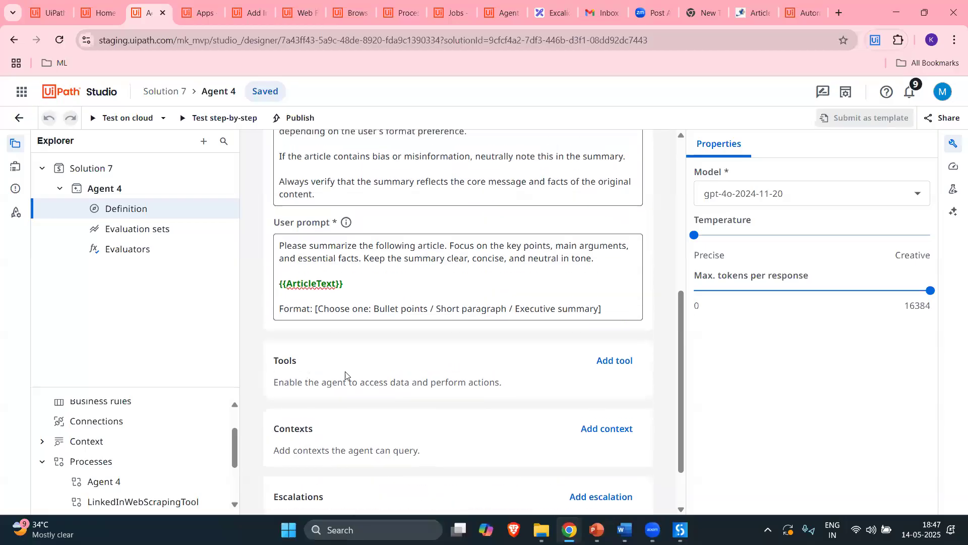
left_click(611, 362)
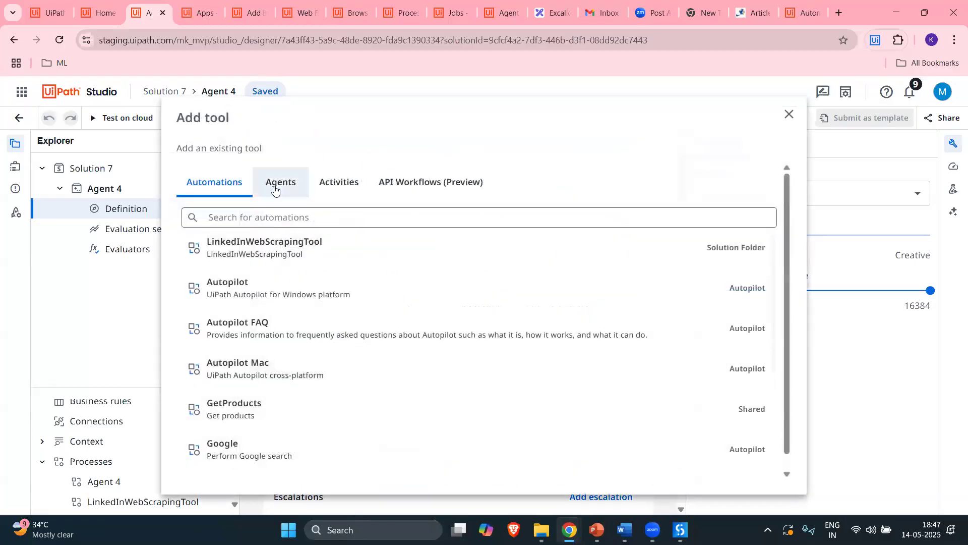
left_click(275, 189)
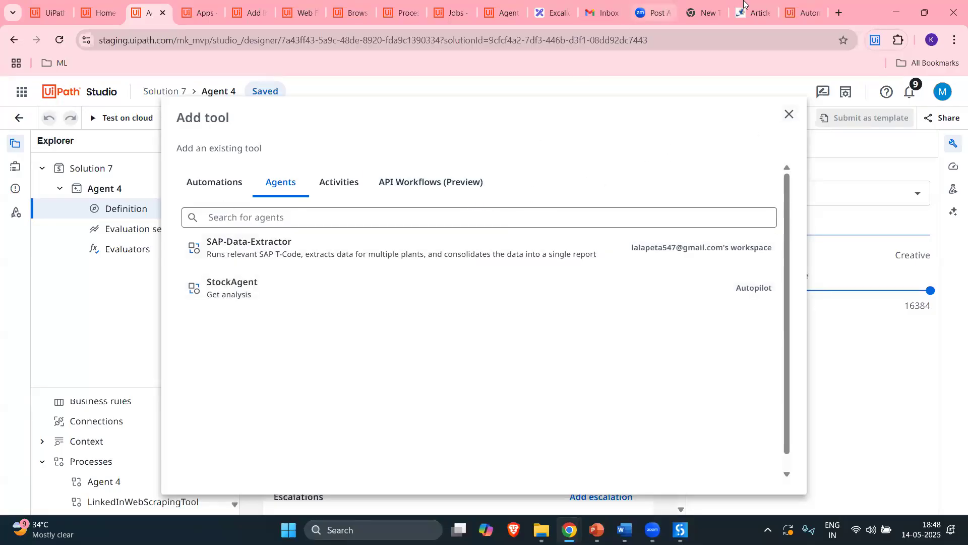
left_click(754, 13)
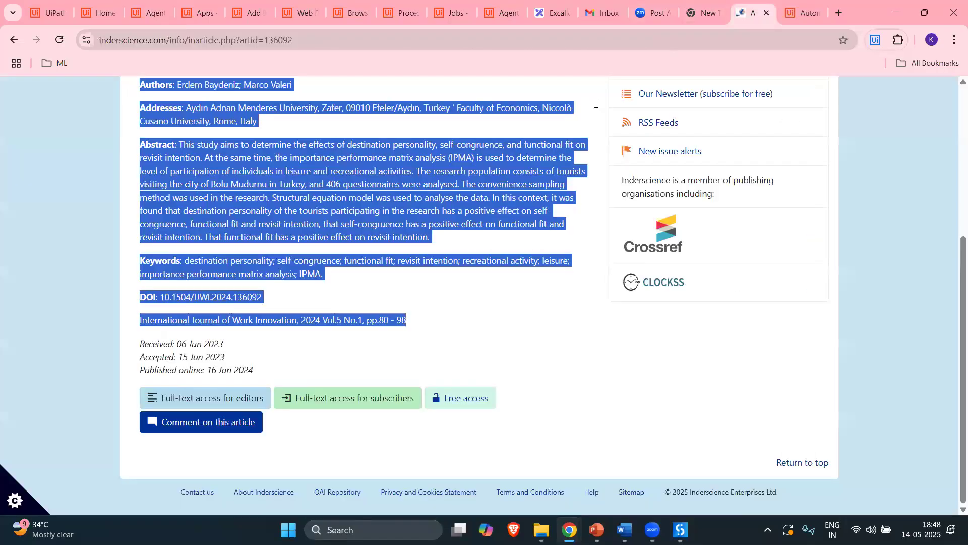
scroll(270, 181, "up", 2)
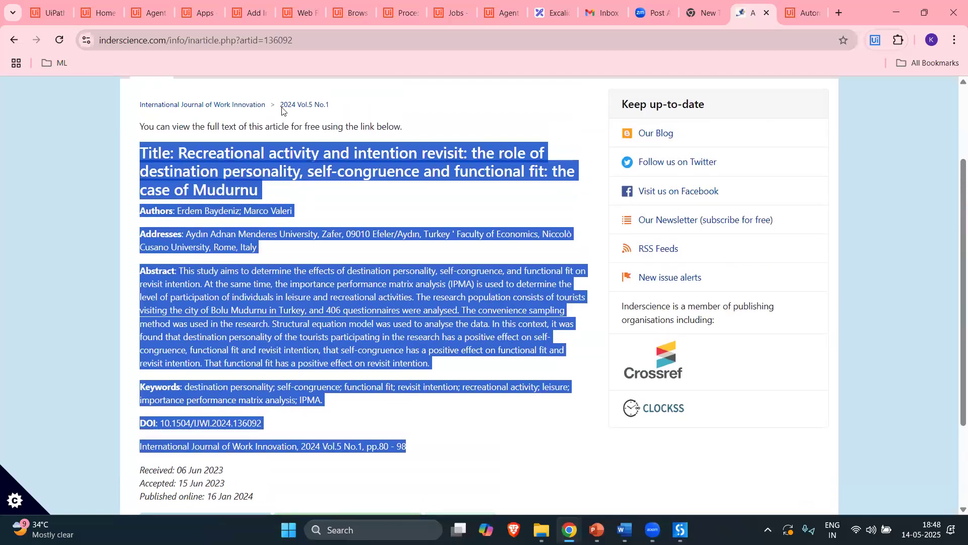
left_click(198, 13)
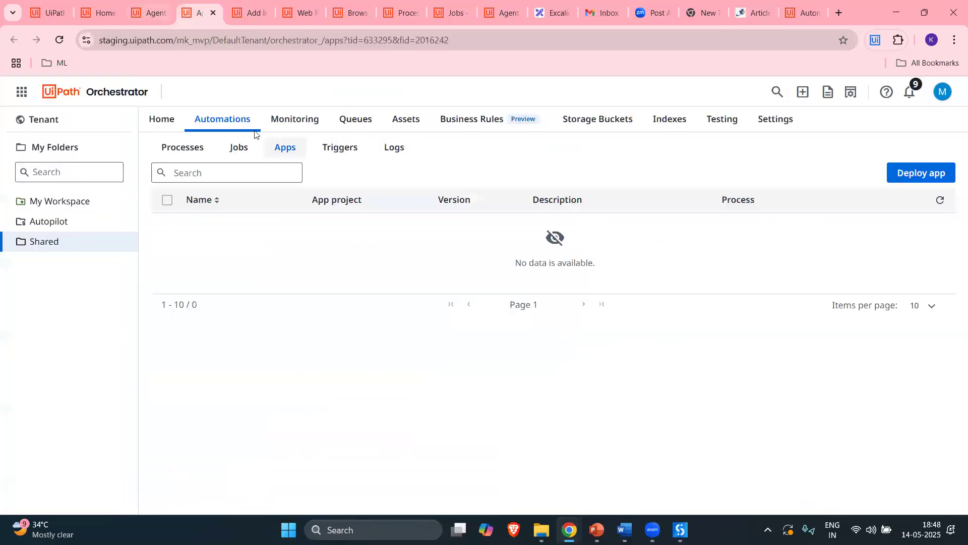
key("ctrl+shift+Tab")
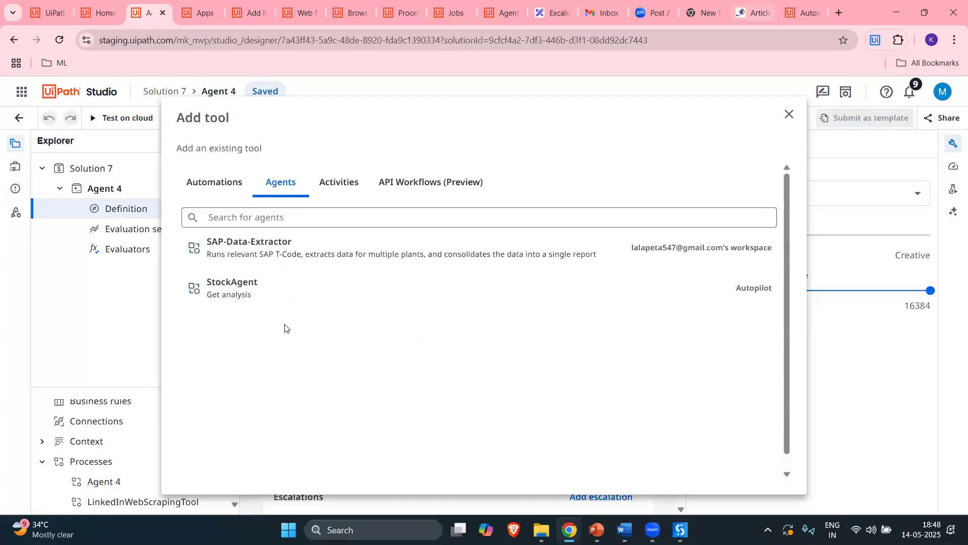
left_click(755, 12)
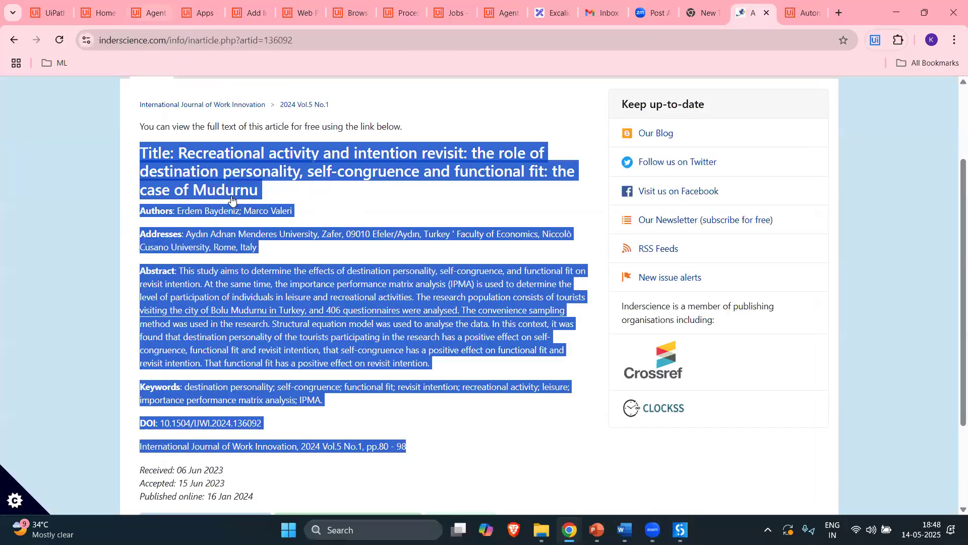
Examine the existing automations offered as tools for Agent 4.
left_click(151, 13)
left_click(231, 197)
scroll(244, 357, "down", 3)
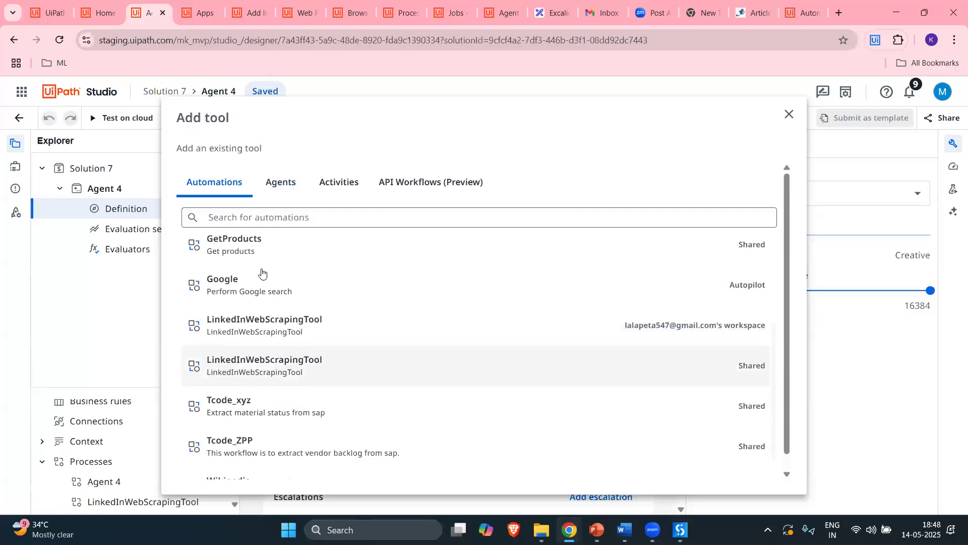
Examine the Microsoft Teams and UiPath GenAI Activities offered as tools, clearing each connector filter.
left_click(335, 182)
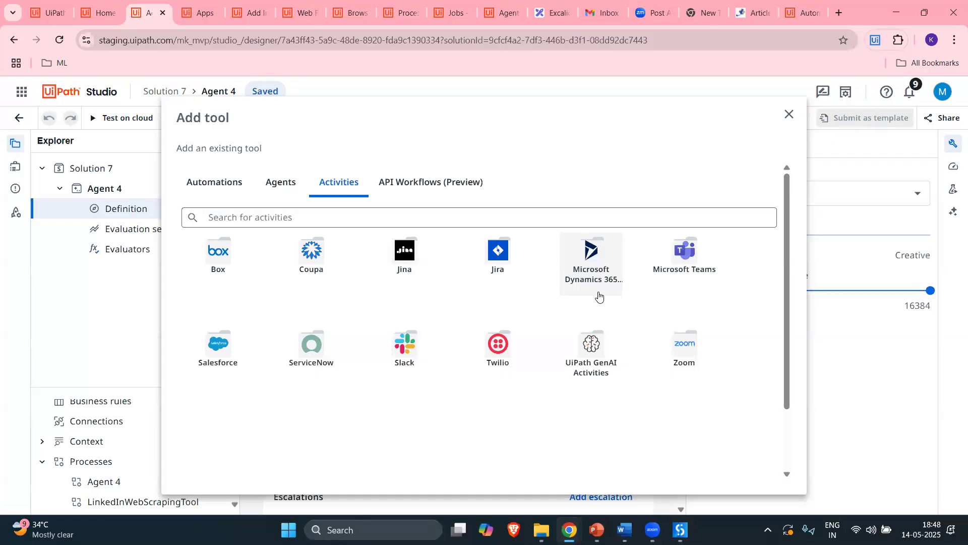
left_click(663, 275)
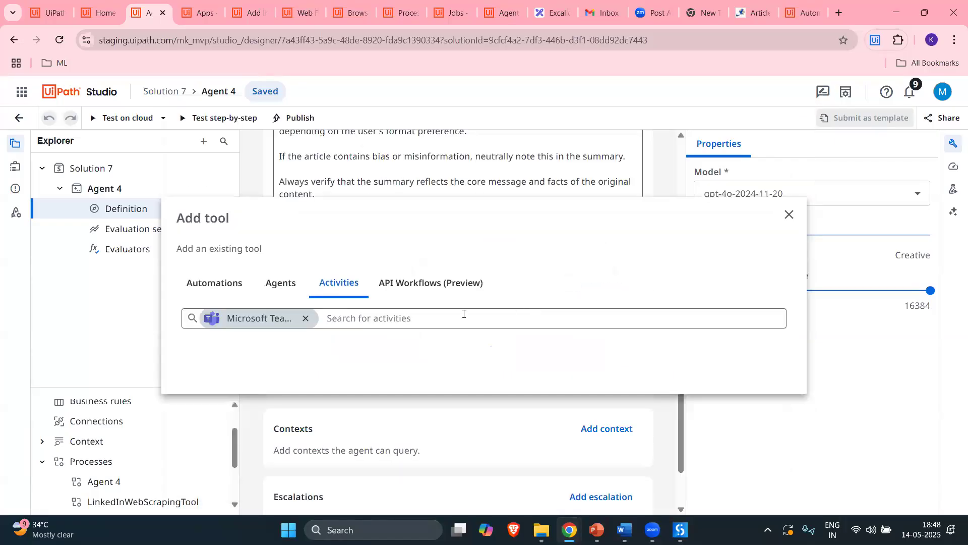
scroll(275, 330, "down", 2)
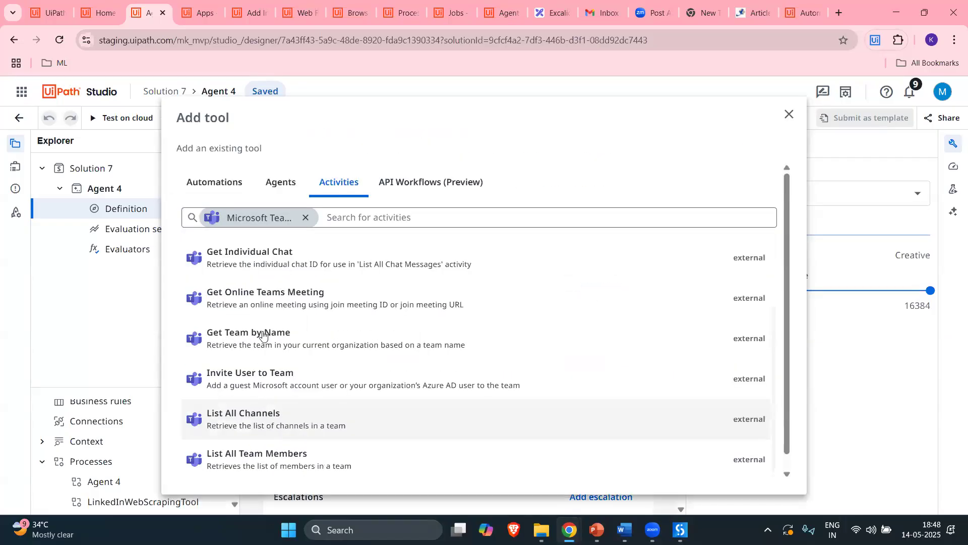
scroll(300, 245, "up", 3)
left_click(306, 217)
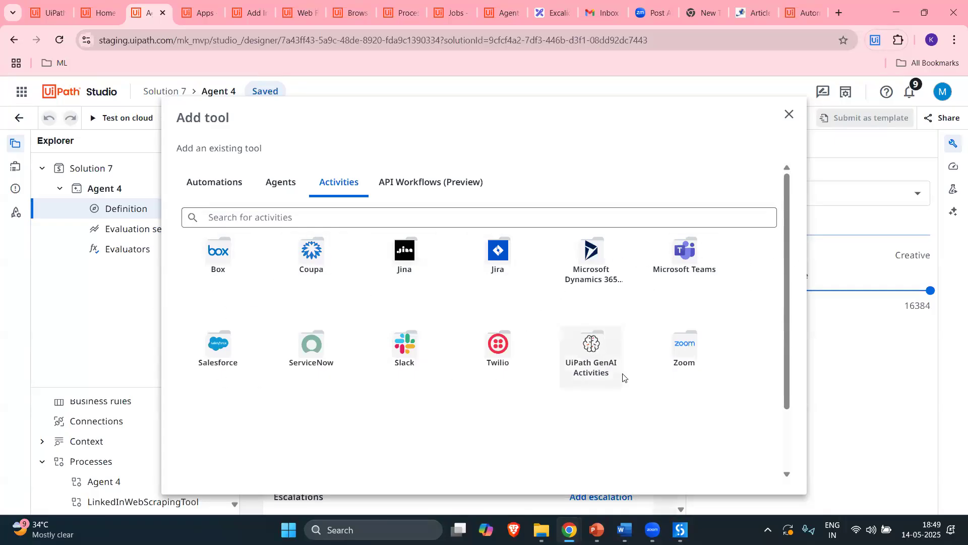
scroll(222, 252, "down", 1)
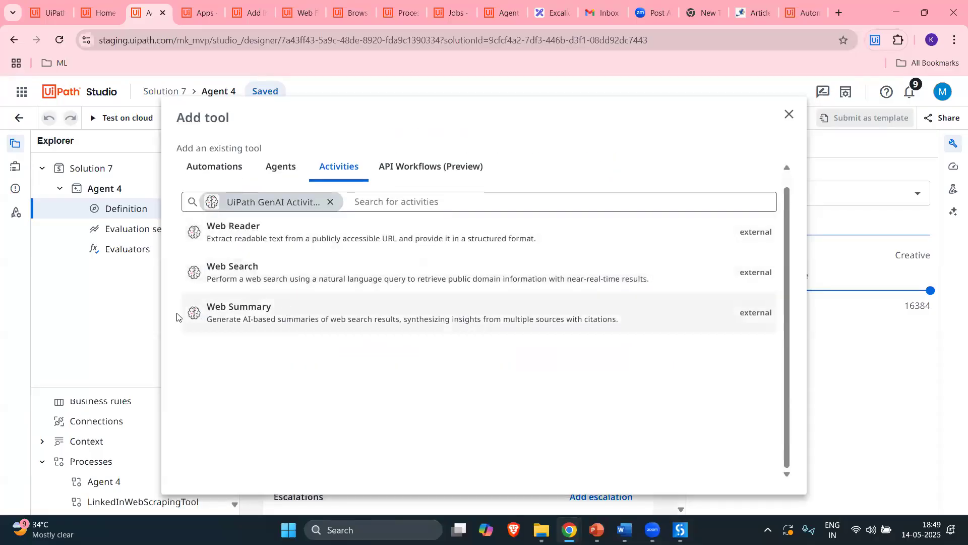
left_click(330, 202)
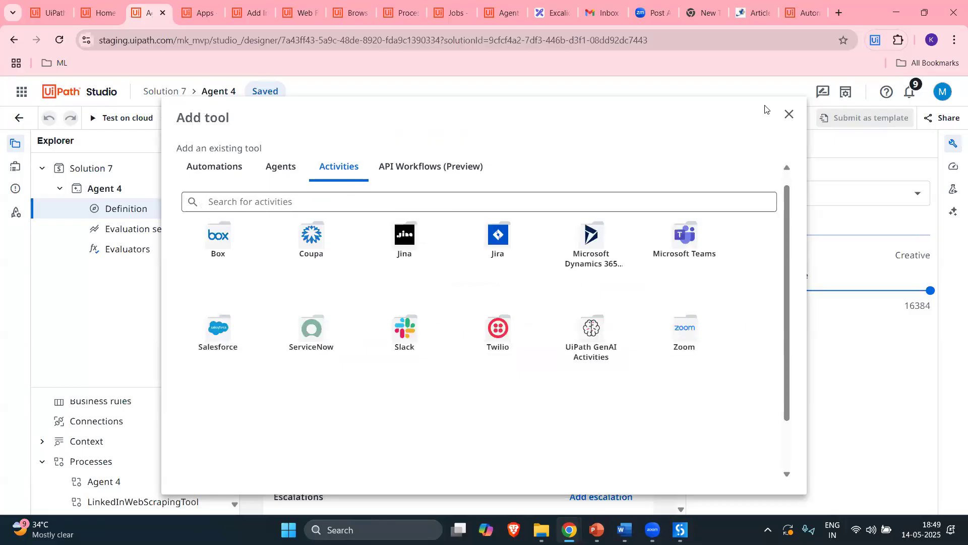
Check the API workflows offered as tools and leave the tool selection without adding any.
left_click(427, 174)
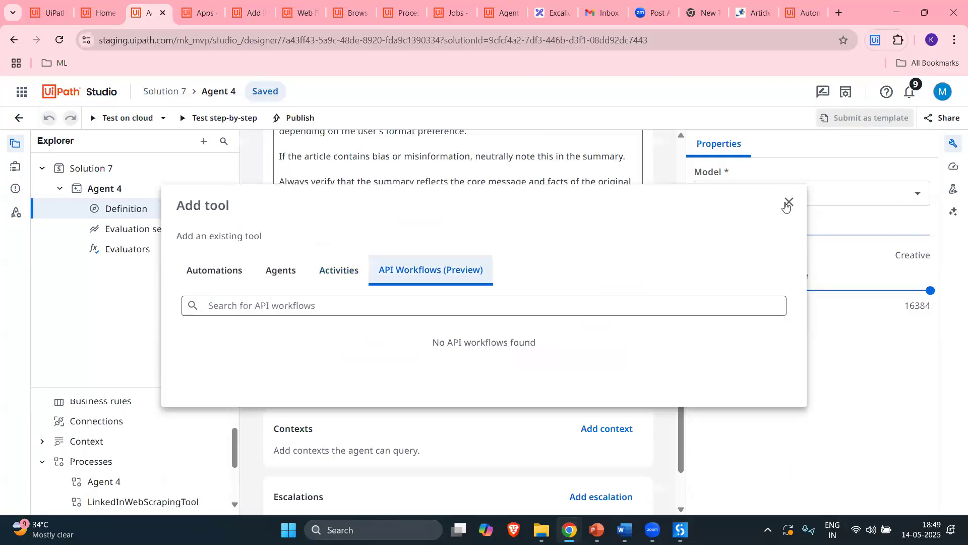
left_click(336, 271)
left_click(793, 121)
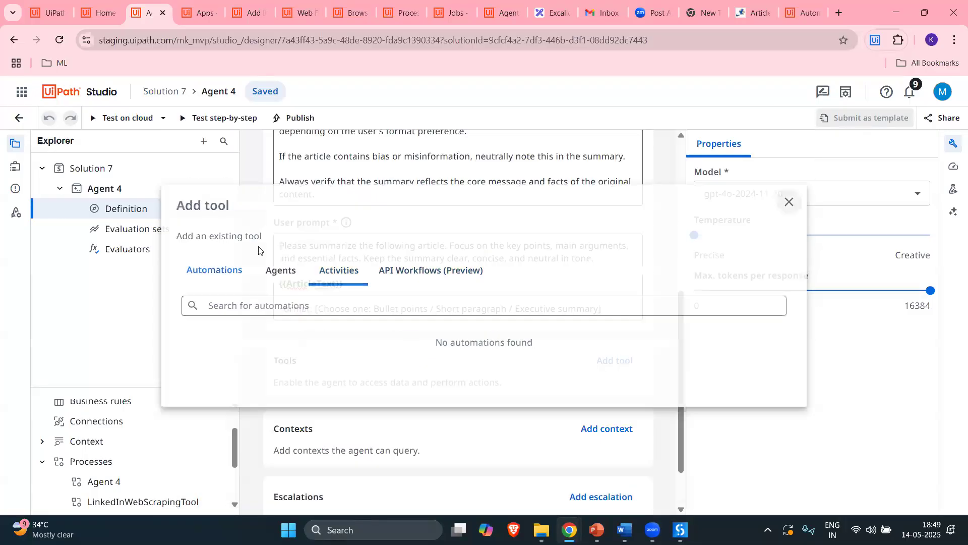
Review Agent 4's system and user prompts and open the test profile for a cloud test.
scroll(327, 255, "up", 7)
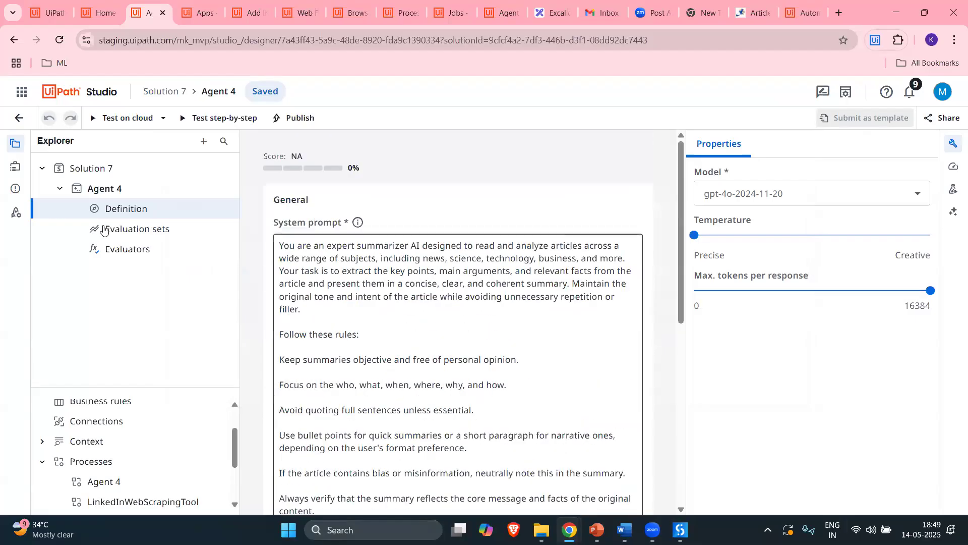
scroll(439, 353, "down", 5)
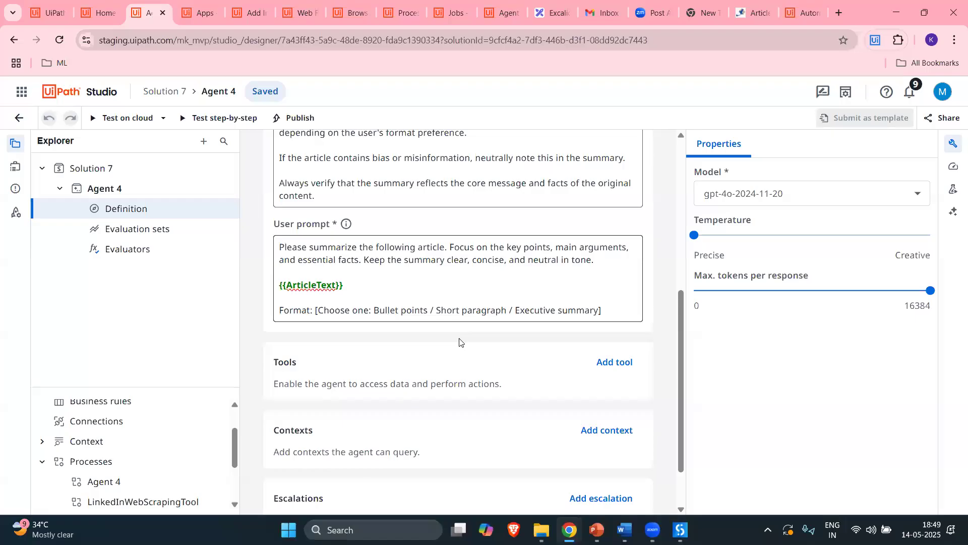
scroll(460, 342, "up", 5)
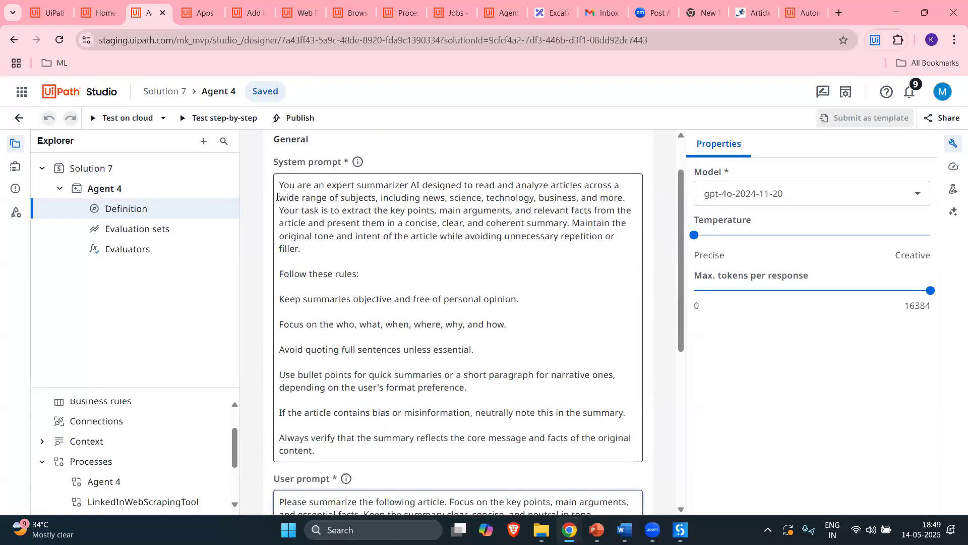
scroll(276, 197, "up", 1)
left_click(93, 124)
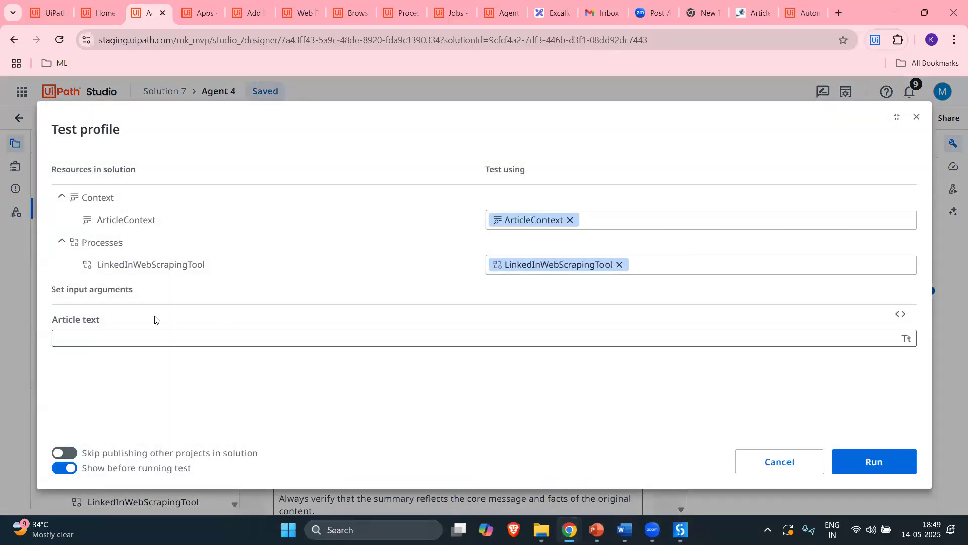
Copy the article, from its title to the journal reference, from the Word document Prompts into the Article text argument and run the test.
left_click(120, 335)
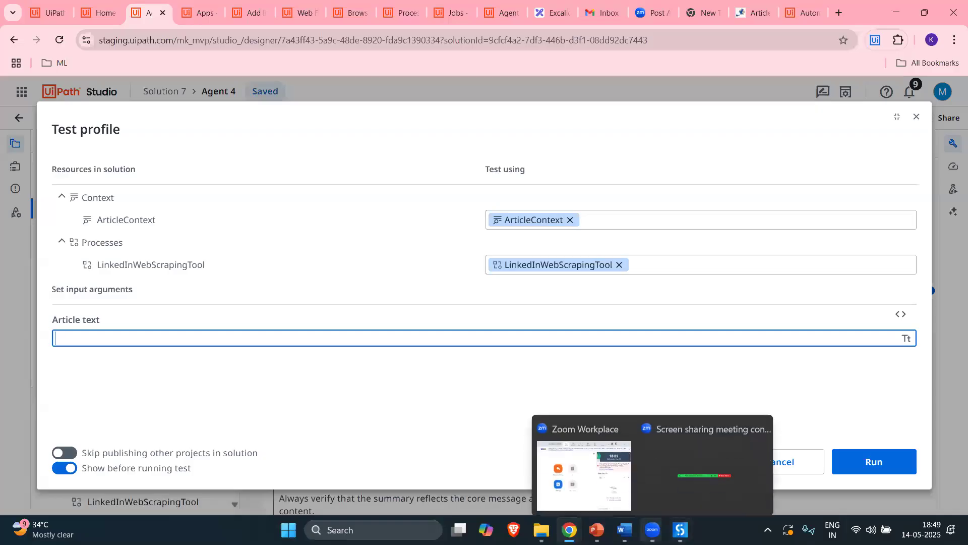
left_click(624, 530)
scroll(305, 291, "up", 2)
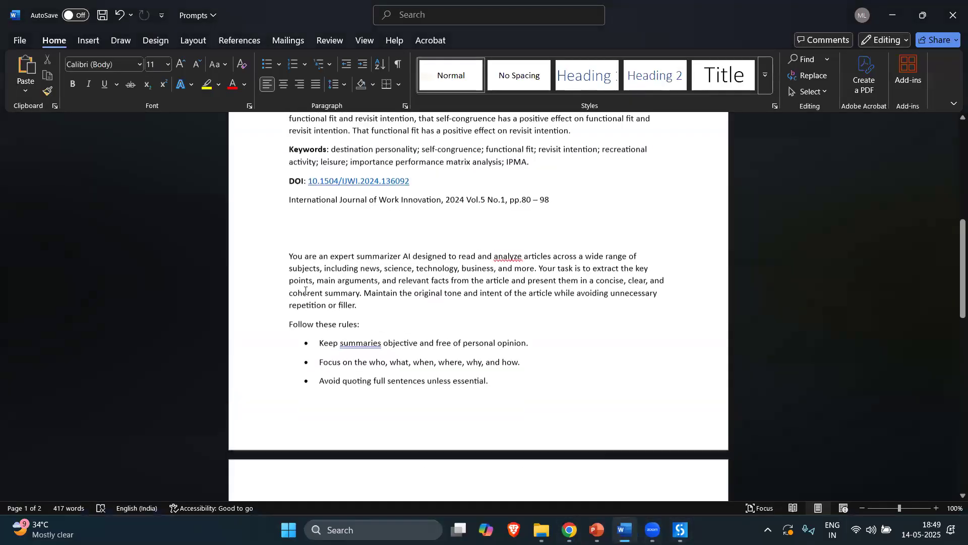
scroll(305, 291, "up", 9)
scroll(534, 310, "up", 3)
left_click_drag(285, 297, 599, 302)
scroll(573, 310, "down", 8)
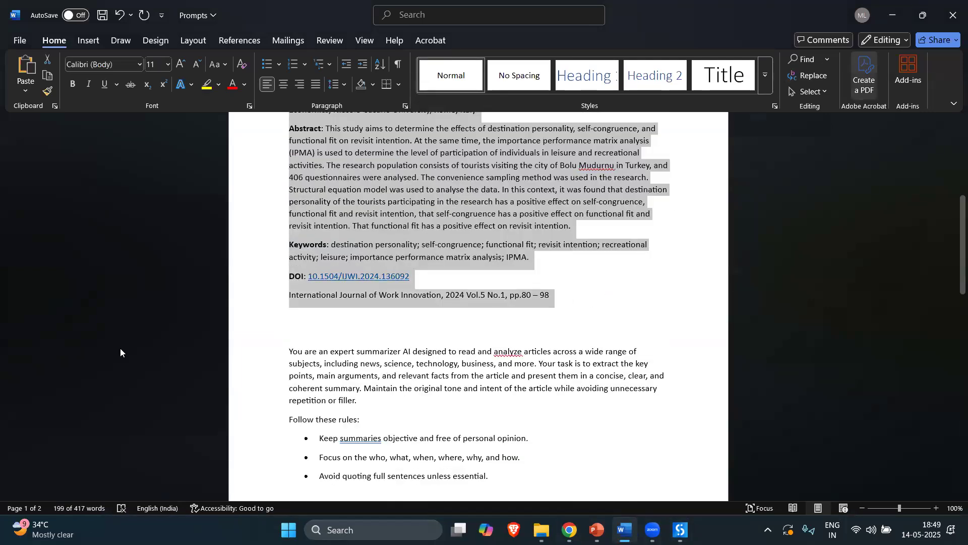
key("alt+Tab")
key("ctrl+v")
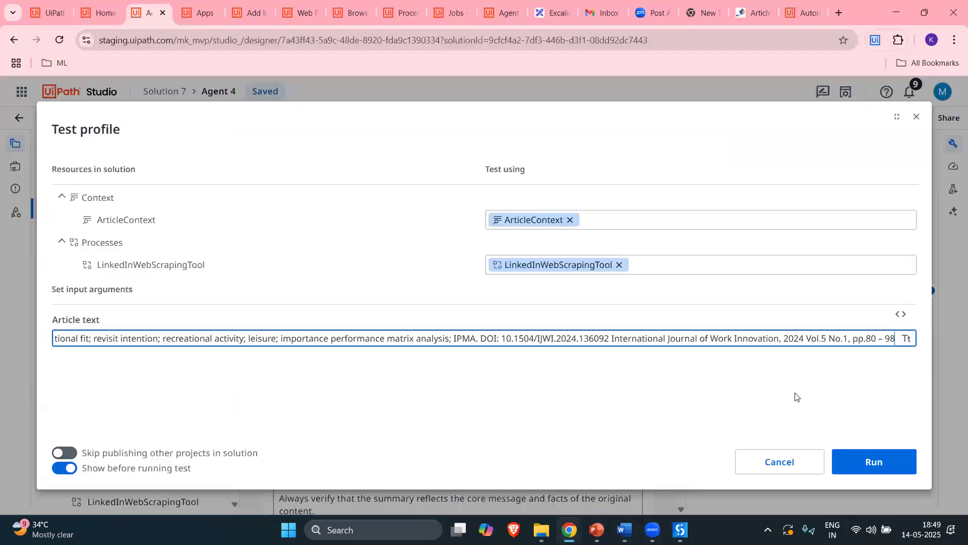
left_click(875, 461)
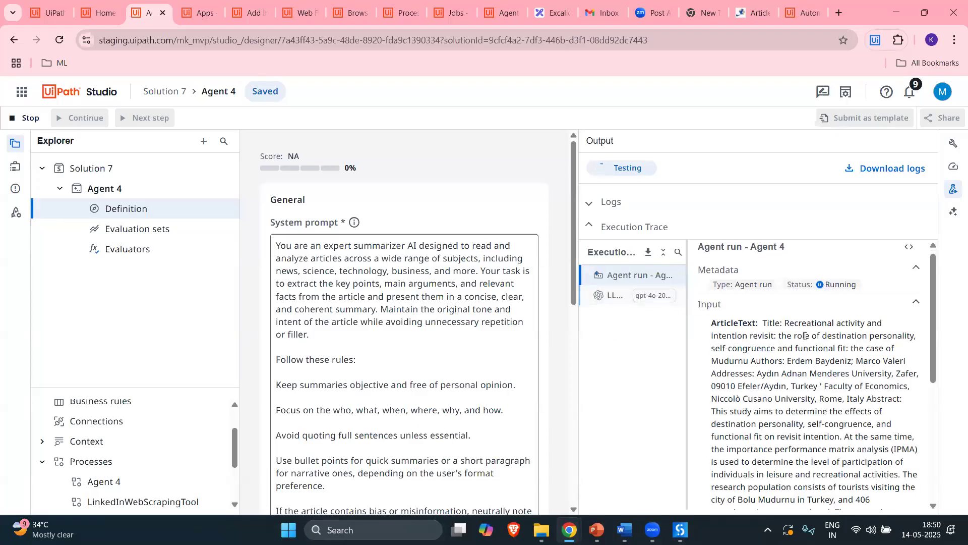
Examine the agent run's ArticleText input and system prompt in the execution trace.
scroll(802, 333, "down", 5)
scroll(790, 328, "down", 2)
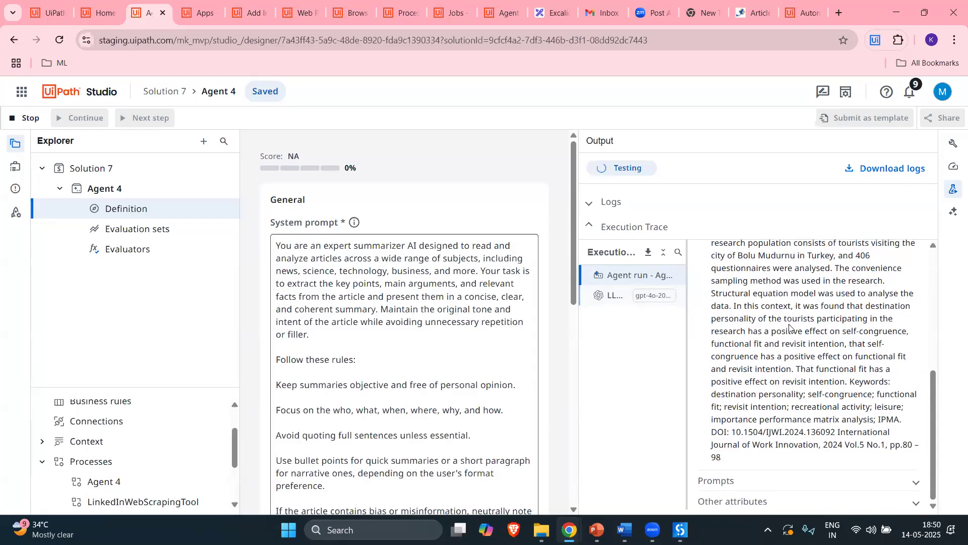
left_click(913, 483)
scroll(888, 444, "down", 3)
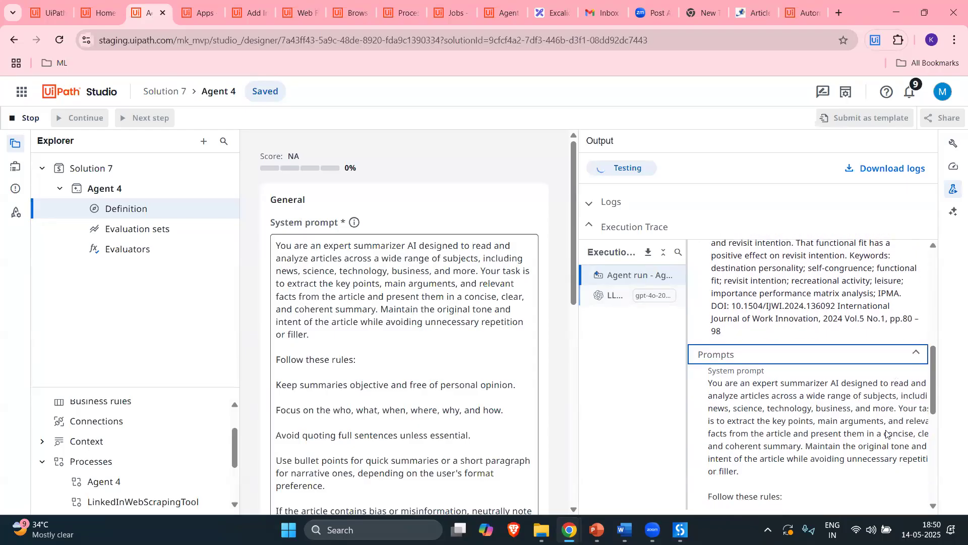
scroll(856, 399, "down", 4)
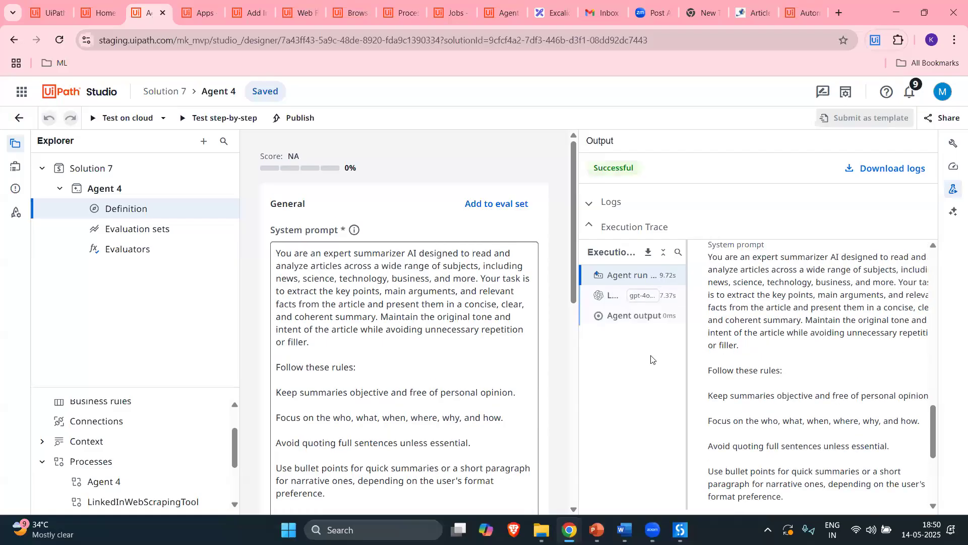
Review the agent output in the execution trace against the bullet points, short paragraph and executive summary format options in the user prompt.
left_click(616, 315)
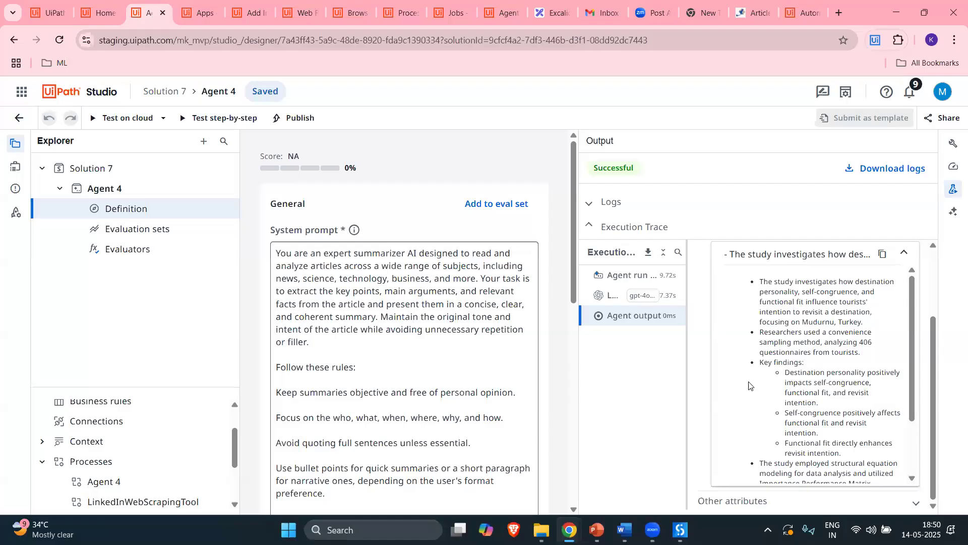
scroll(749, 386, "up", 2)
scroll(366, 342, "down", 3)
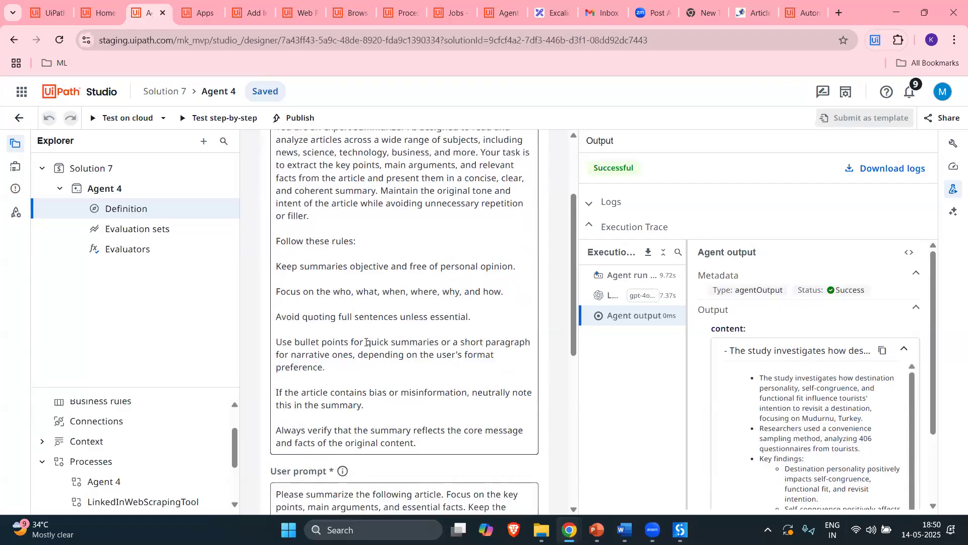
scroll(366, 342, "down", 2)
scroll(348, 353, "down", 3)
scroll(320, 447, "up", 3)
scroll(374, 444, "down", 1)
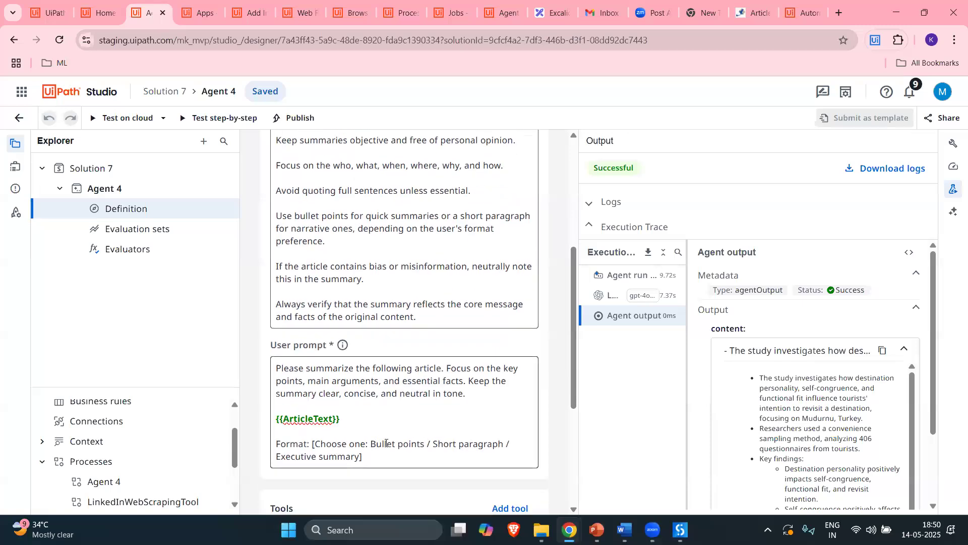
left_click(423, 443, "shift")
left_click_drag(435, 445, 494, 442)
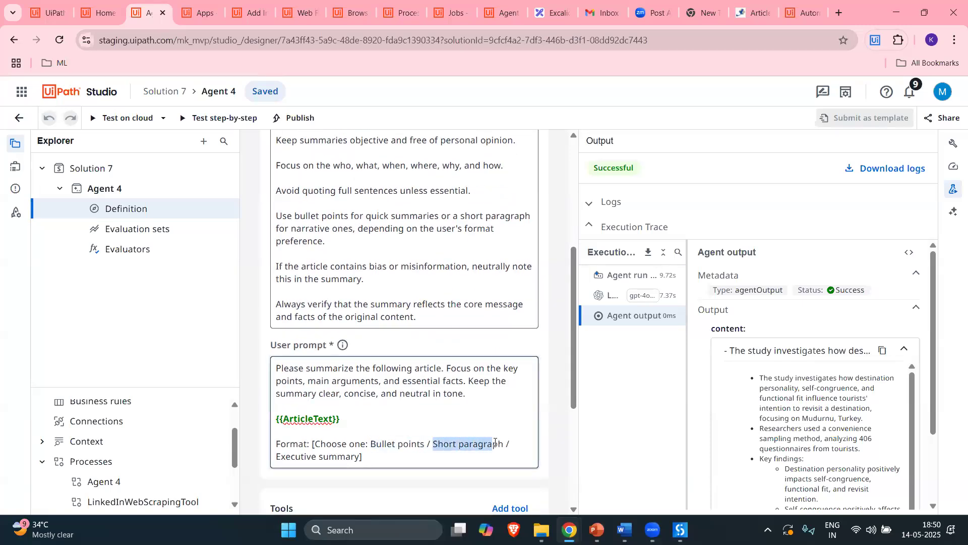
scroll(329, 457, "down", 1)
left_click_drag(277, 393, 347, 394)
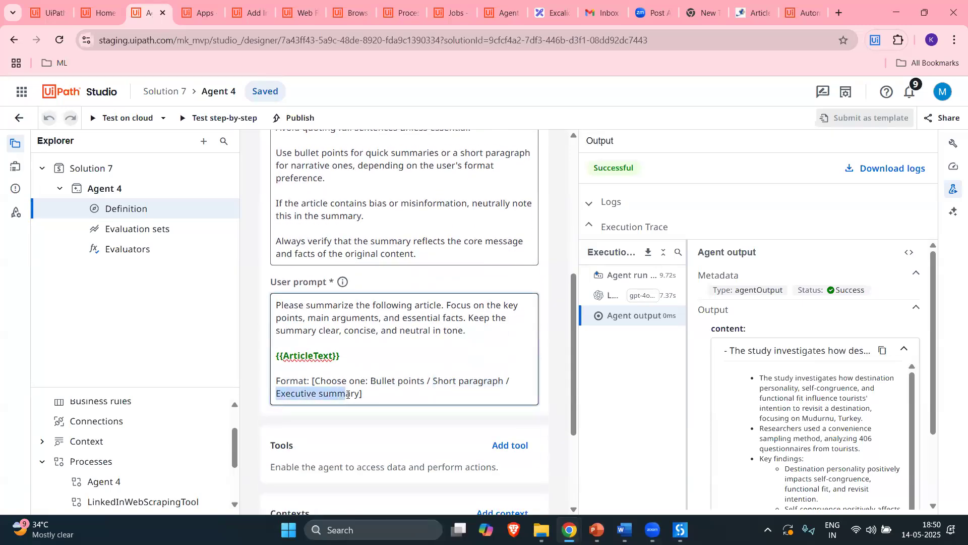
scroll(819, 415, "down", 1)
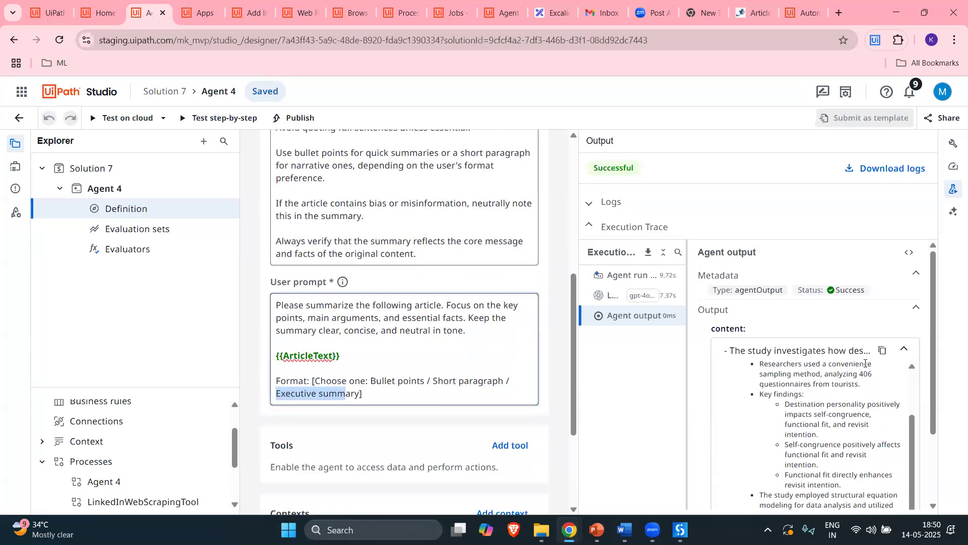
Copy the agent's output content, glance at the agent's output arguments, and paste the content below the system prompt in the Word document Prompts.
left_click(882, 350)
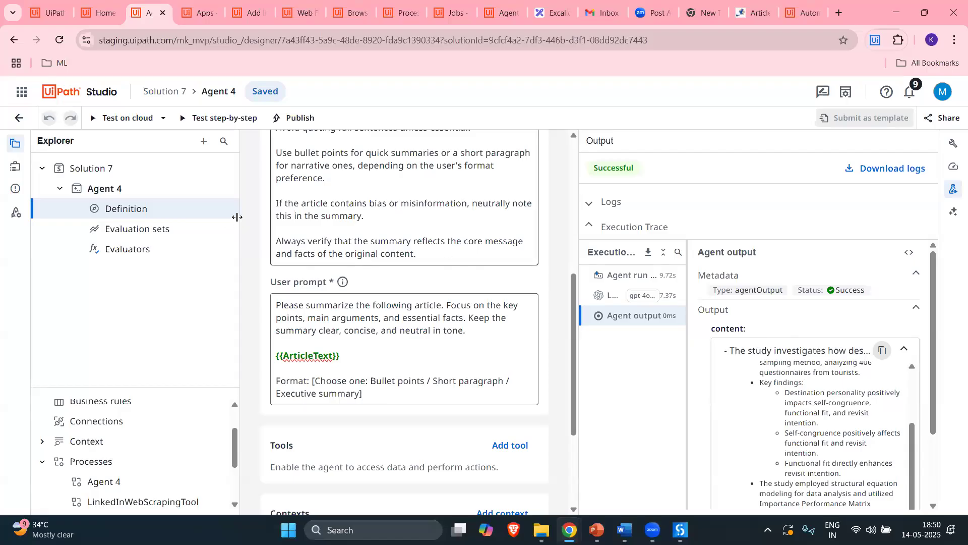
left_click(15, 166)
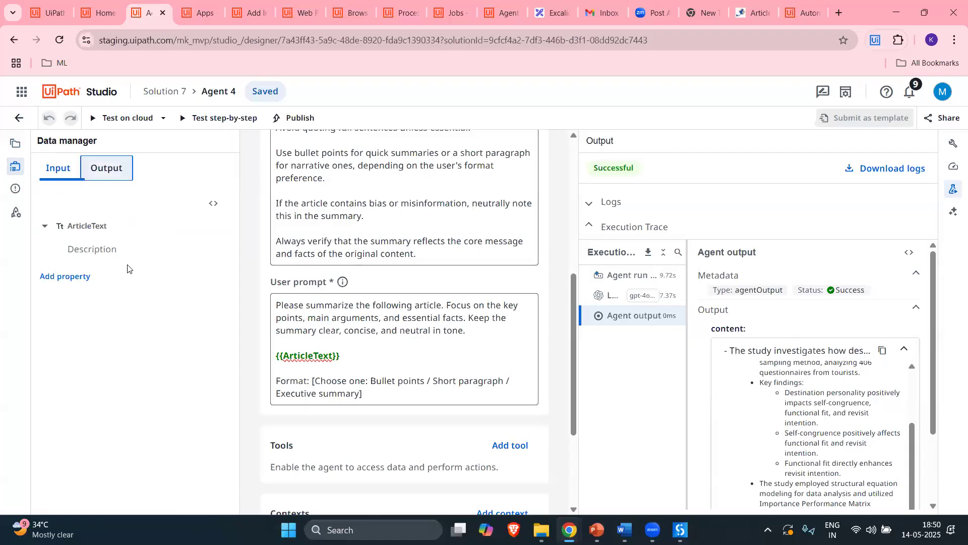
left_click(113, 169)
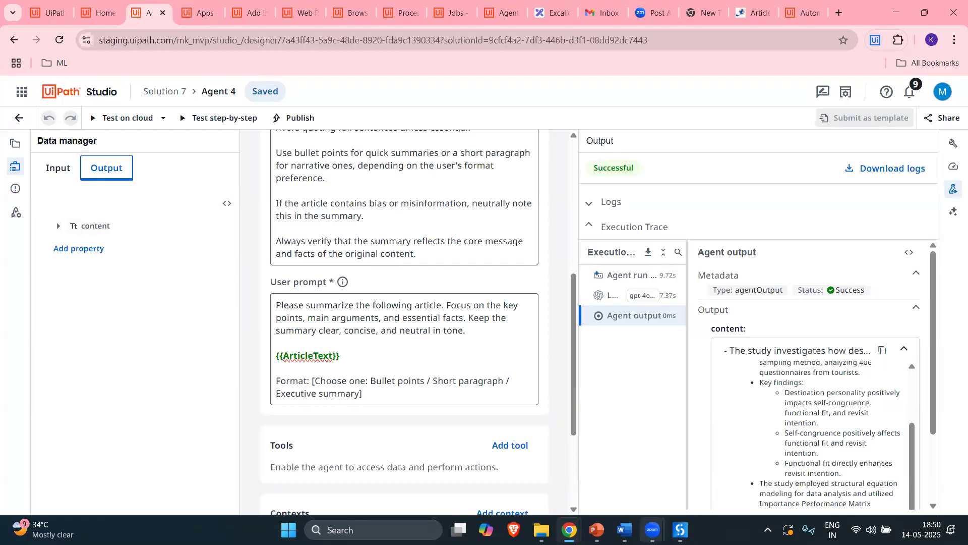
left_click(625, 530)
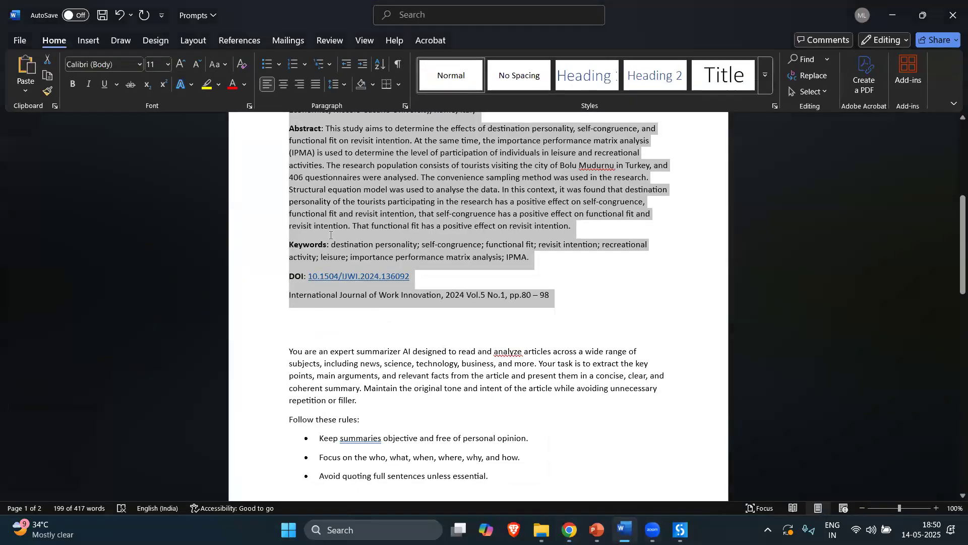
scroll(393, 212, "down", 15)
left_click(389, 209)
key("ctrl+v")
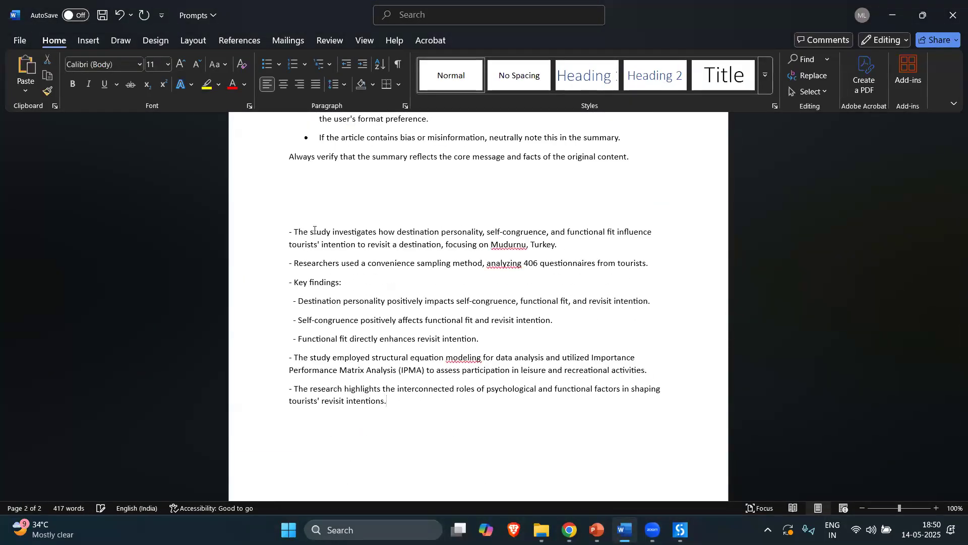
Read the opening point of the pasted summary in the Word document, highlighting its text about functional fit and revisit intention.
left_click_drag(290, 232, 400, 301)
left_click(350, 244)
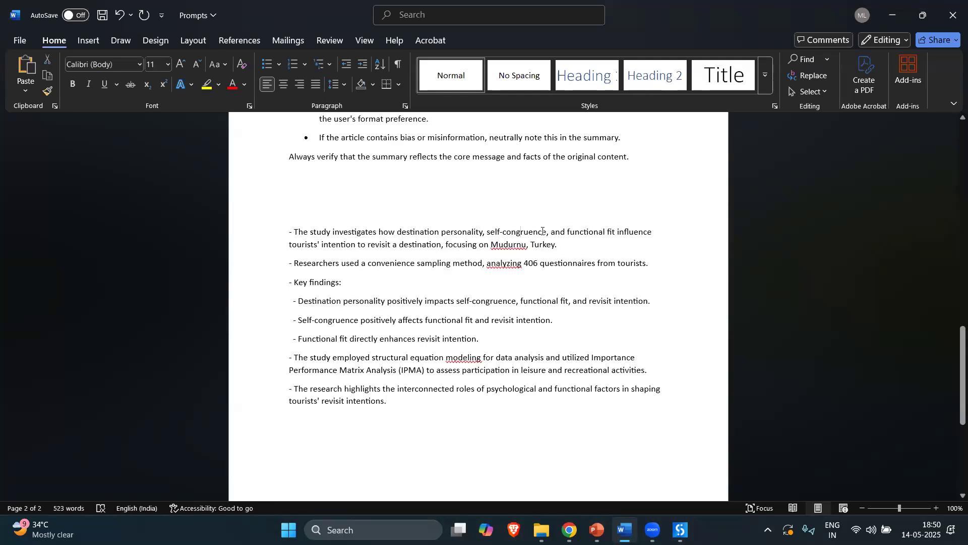
left_click_drag(568, 232, 654, 231)
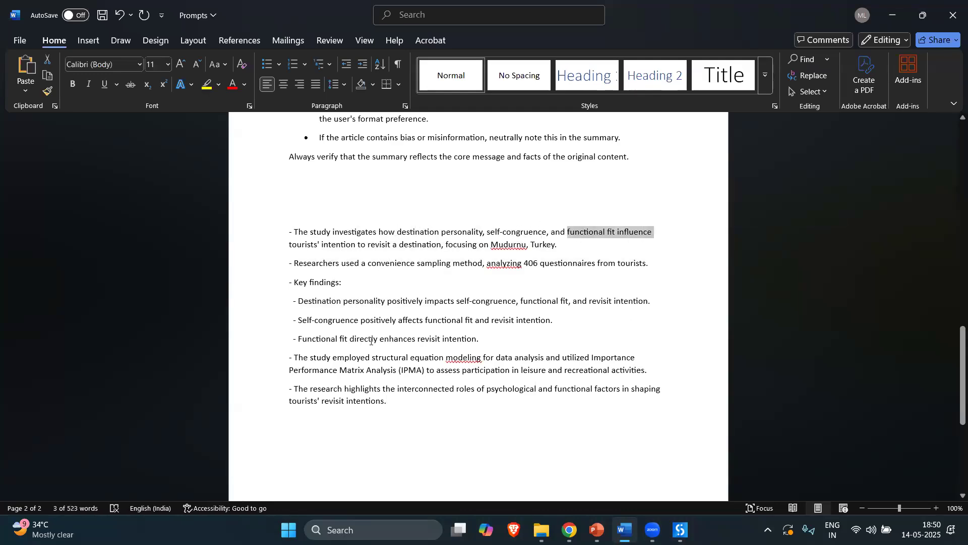
left_click_drag(290, 232, 442, 244)
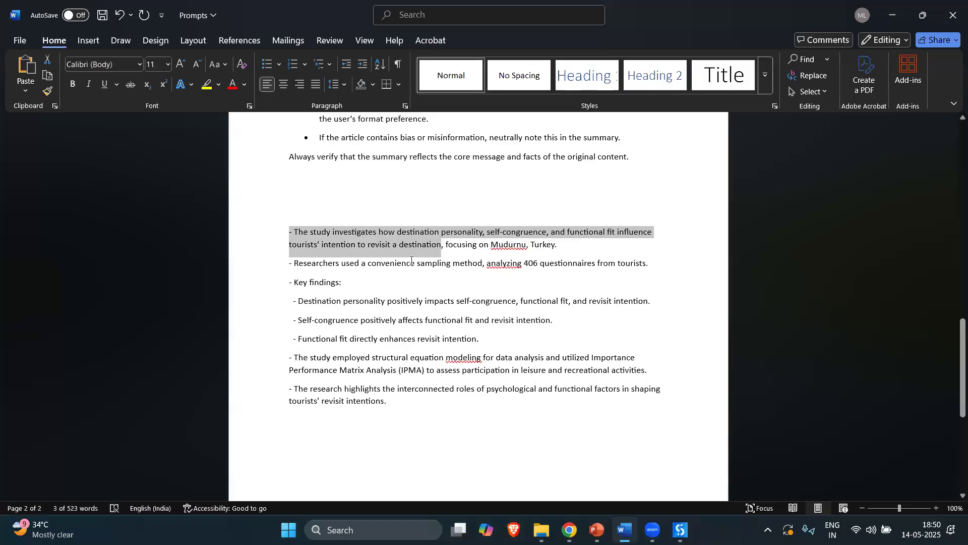
Compare the original article's abstract with the pasted summary, highlighting the full text of each, and return to the agent in UiPath Studio.
scroll(272, 161, "up", 10)
scroll(273, 161, "up", 8)
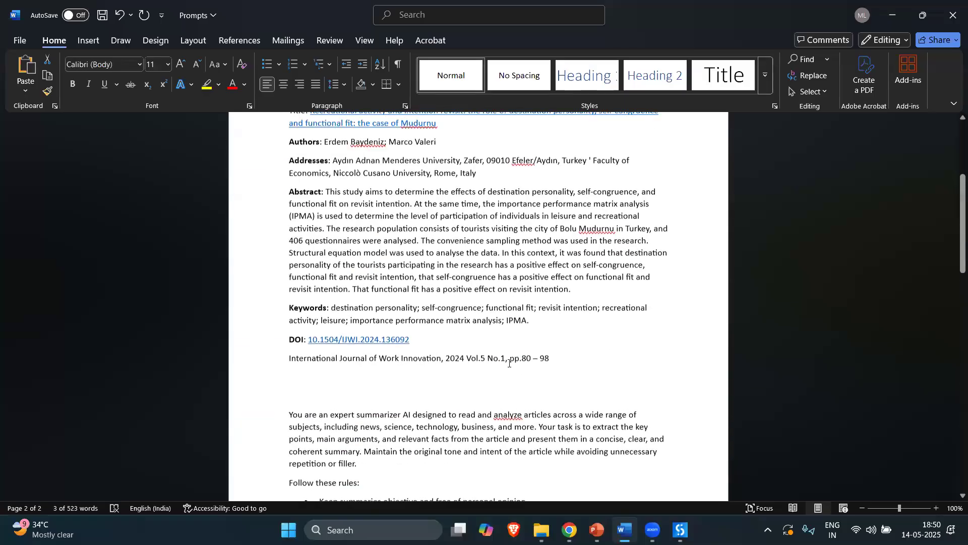
scroll(470, 371, "up", 1)
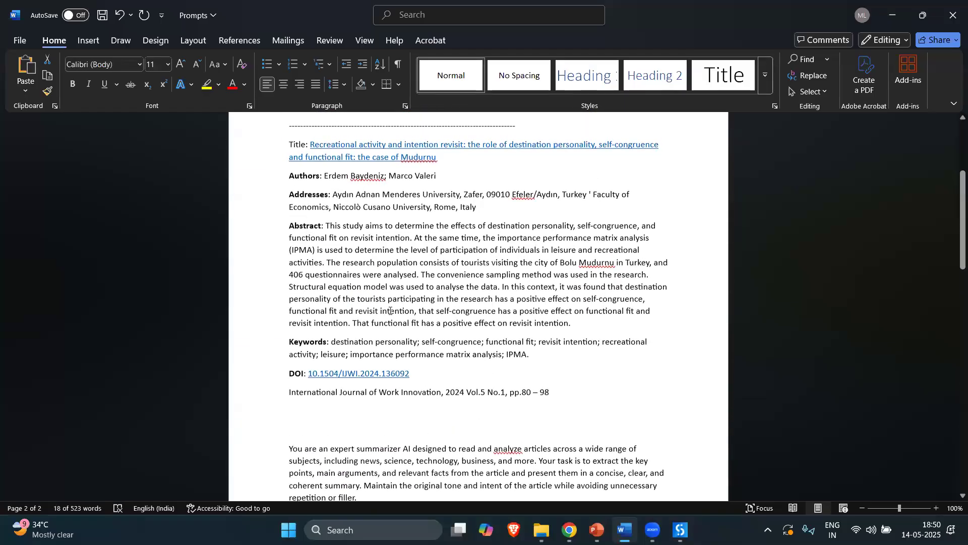
left_click_drag(288, 167, 571, 346)
scroll(291, 207, "down", 20)
left_click_drag(392, 313, 289, 144)
scroll(425, 320, "up", 2)
scroll(513, 363, "up", 4)
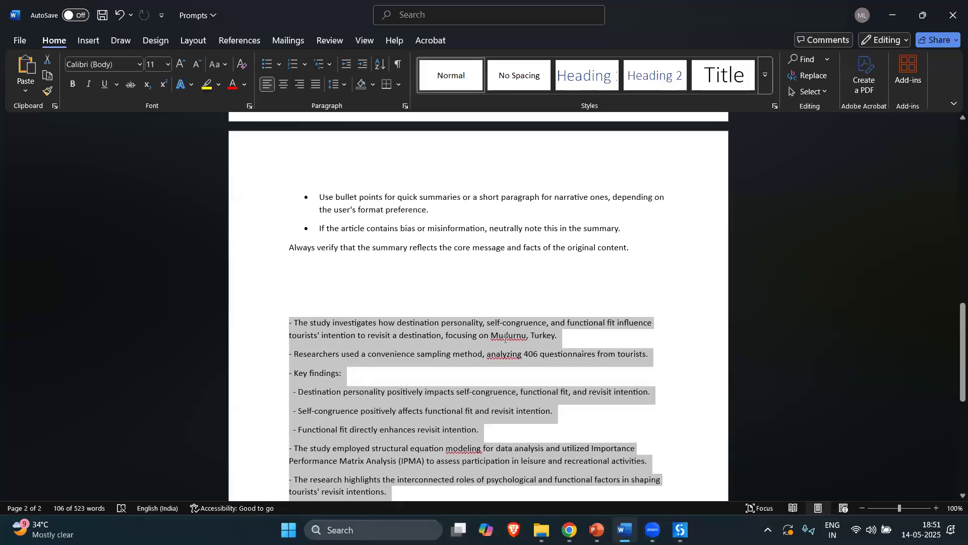
scroll(325, 290, "down", 2)
left_click(351, 318)
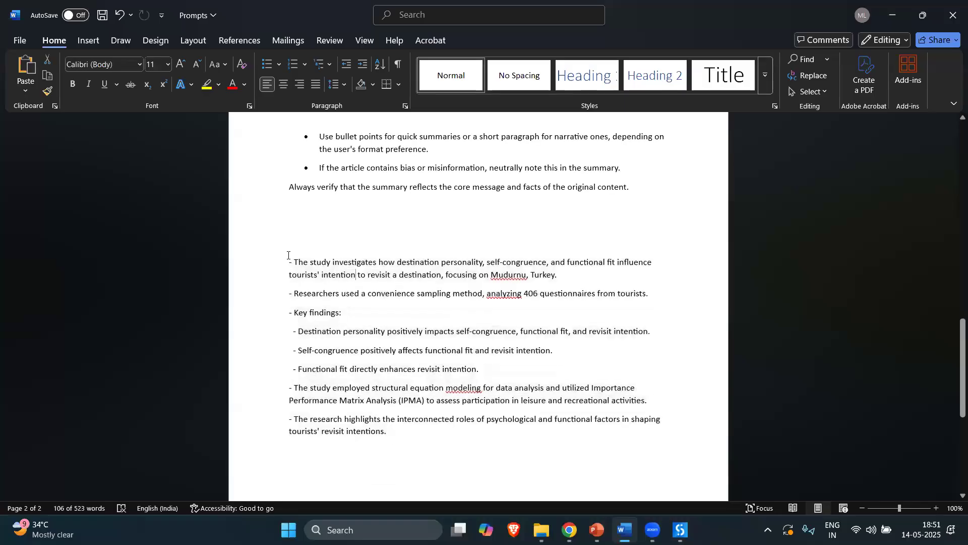
left_click_drag(350, 245, 411, 465)
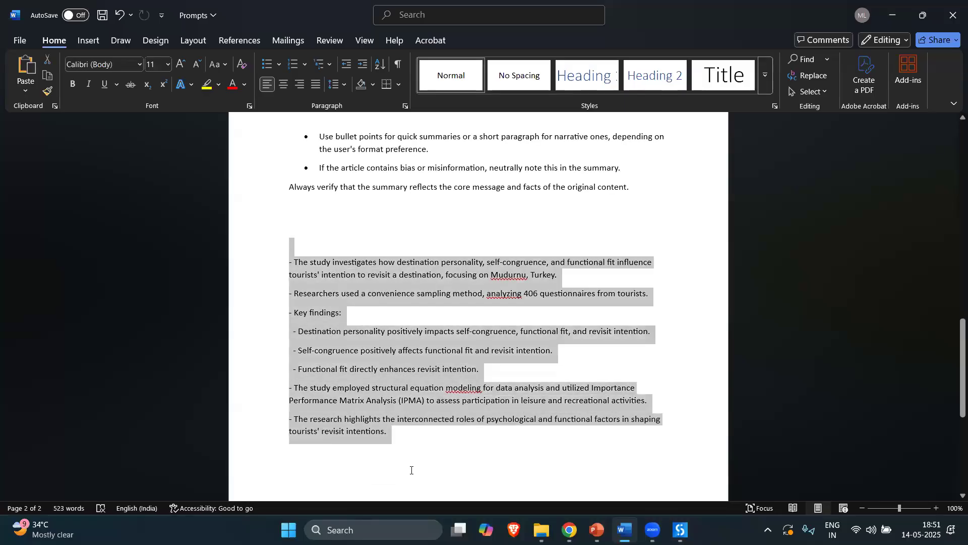
left_click(896, 13)
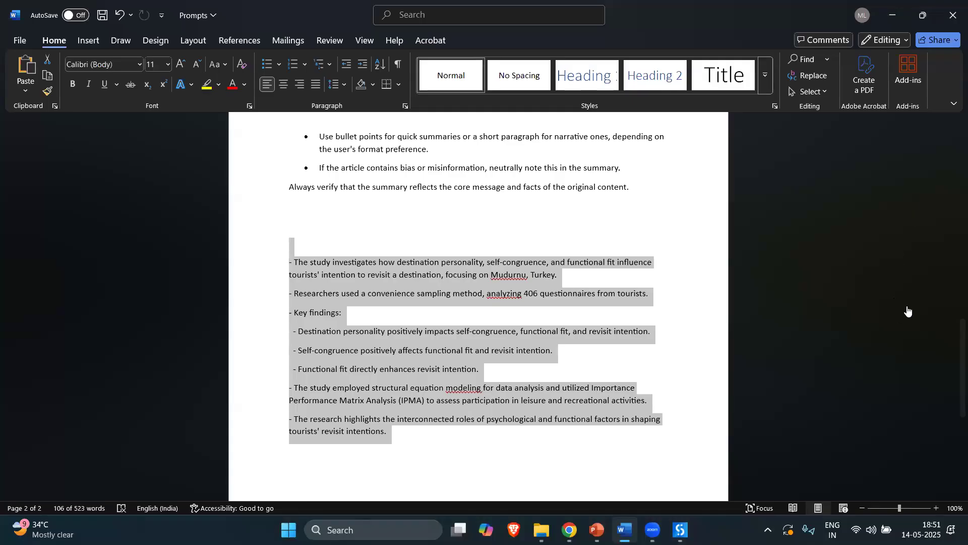
Show the agent output as raw JSON, switch it back to the formatted view and read through the summary.
left_click(917, 254)
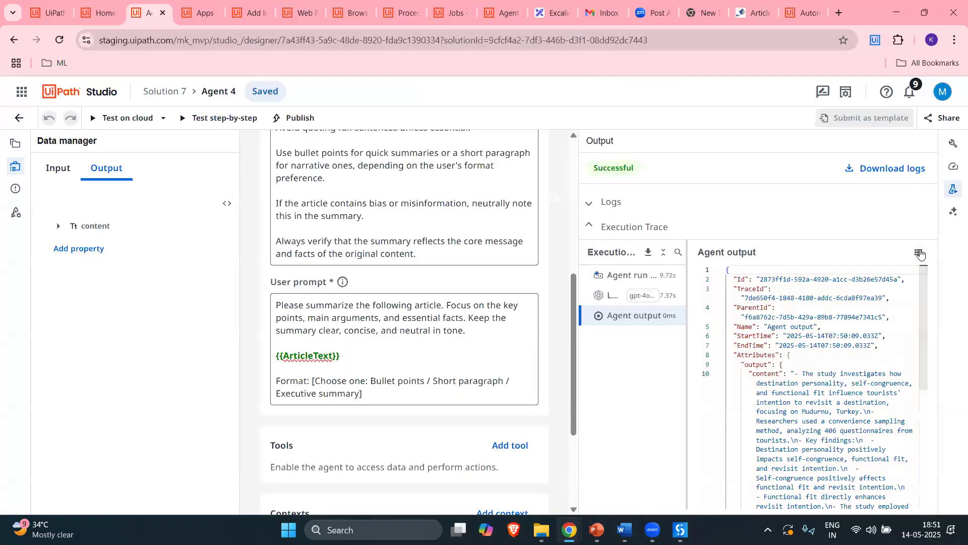
left_click(918, 252)
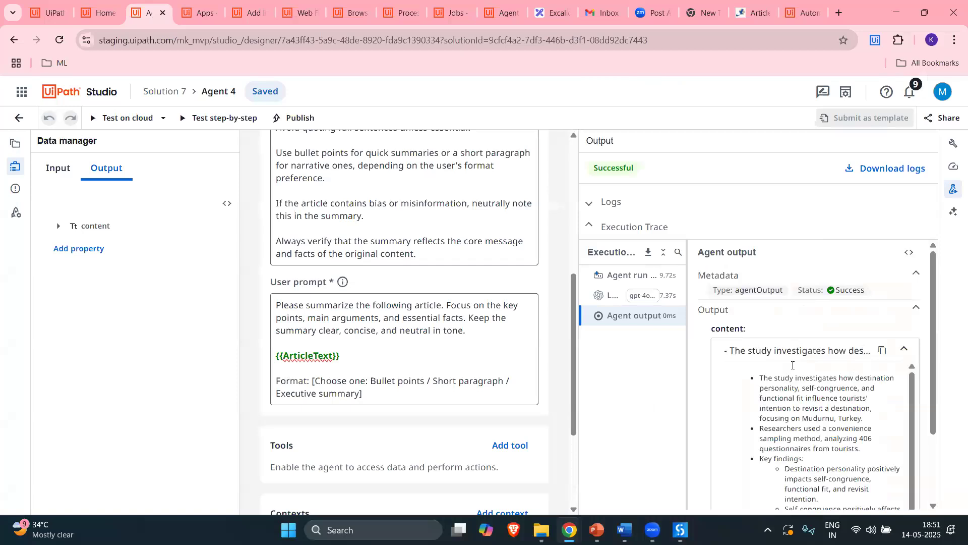
scroll(792, 365, "down", 4)
scroll(718, 378, "up", 3)
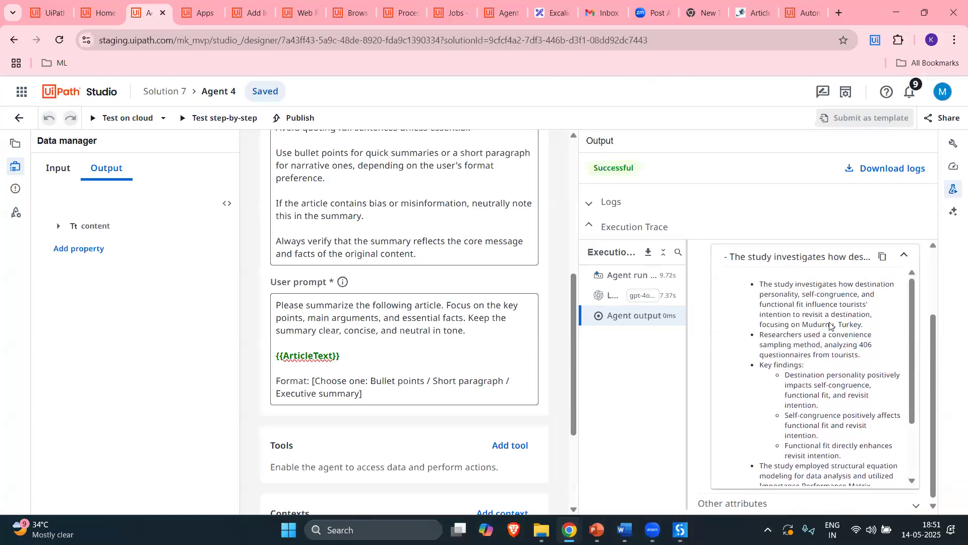
scroll(830, 326, "up", 5)
Inspect the content, Name, StartTime and EndTime fields in the agent output's raw JSON and restore the formatted view.
left_click(917, 253)
scroll(779, 376, "down", 2)
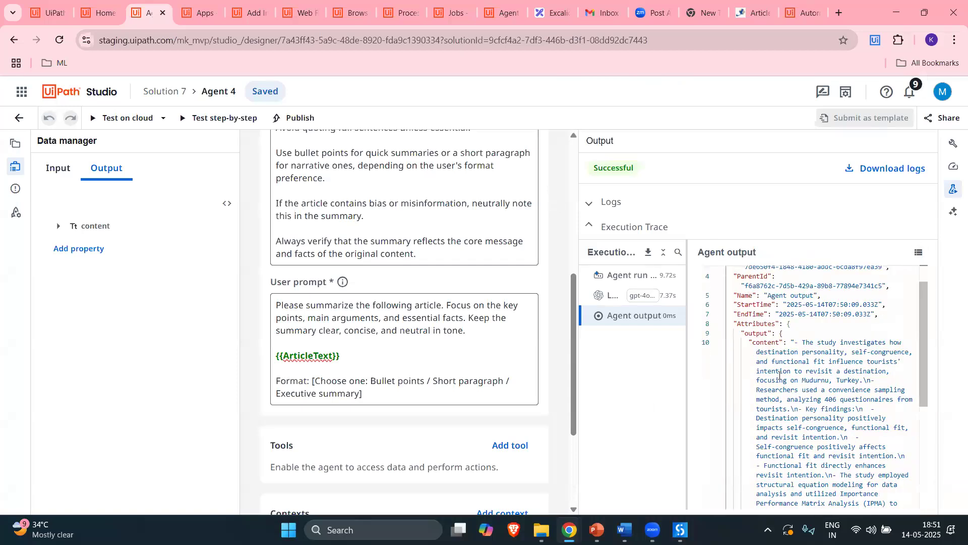
scroll(792, 380, "down", 1)
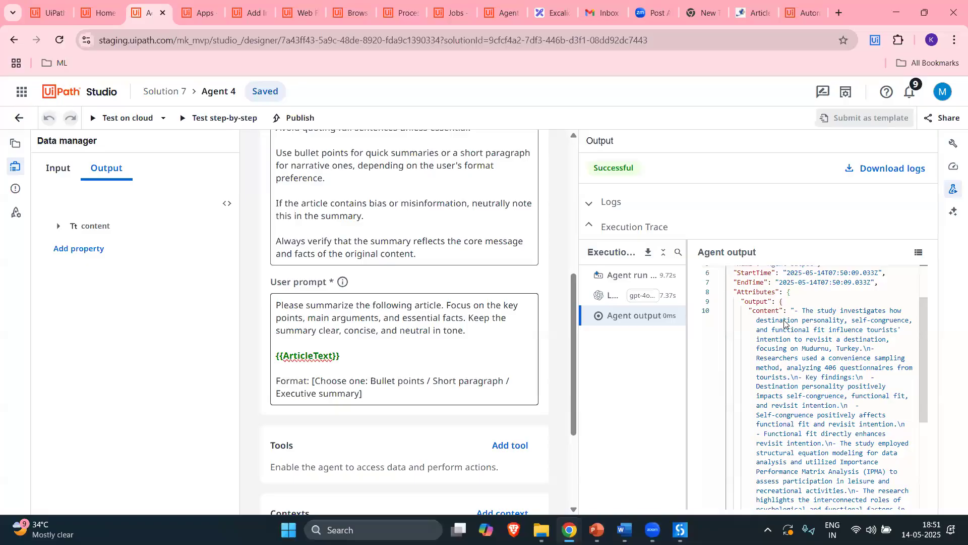
scroll(789, 415, "down", 5)
scroll(780, 480, "up", 6)
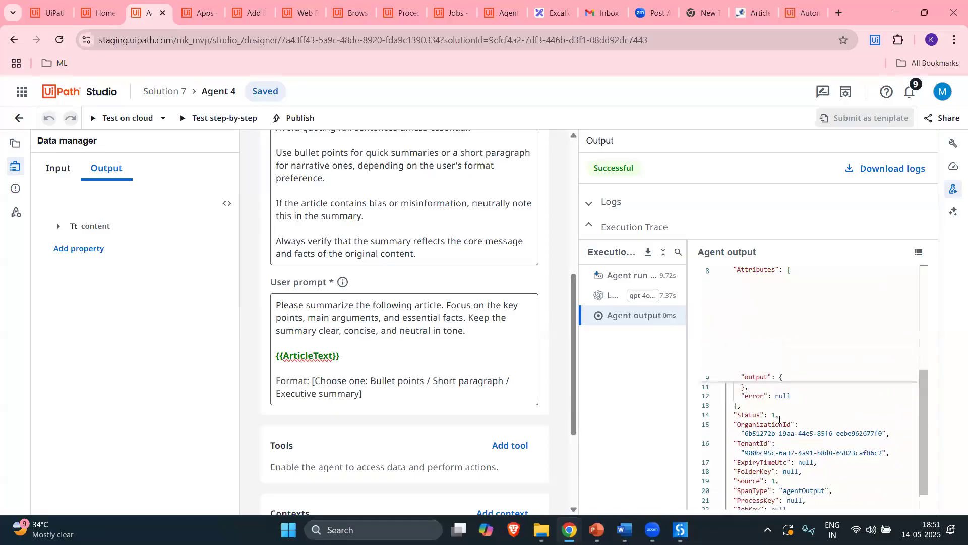
double_click(758, 359)
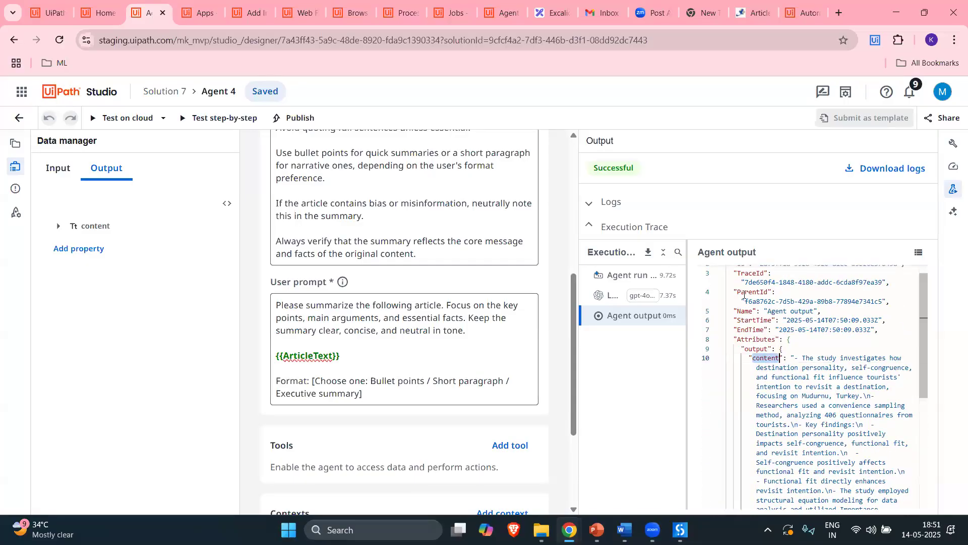
scroll(751, 328, "up", 1)
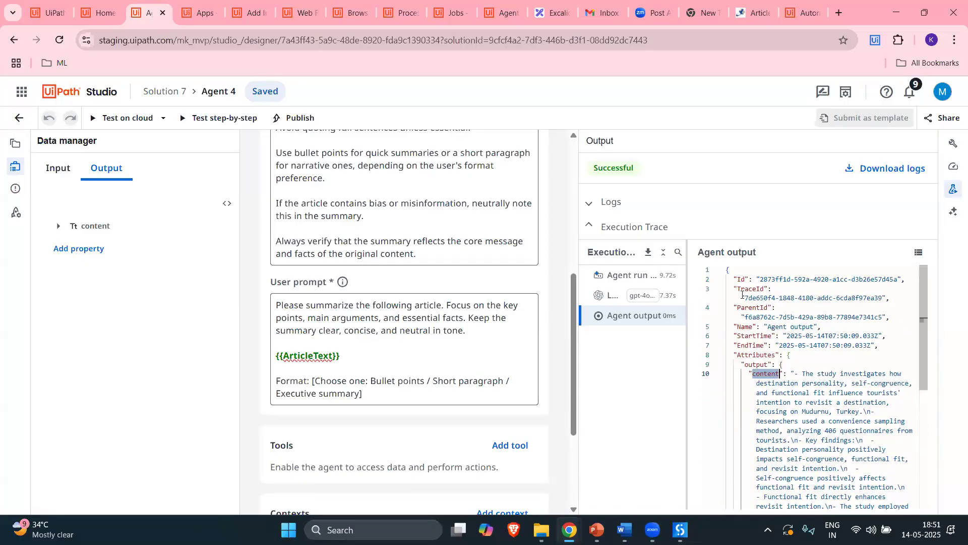
left_click(742, 327)
double_click(757, 336)
double_click(753, 346)
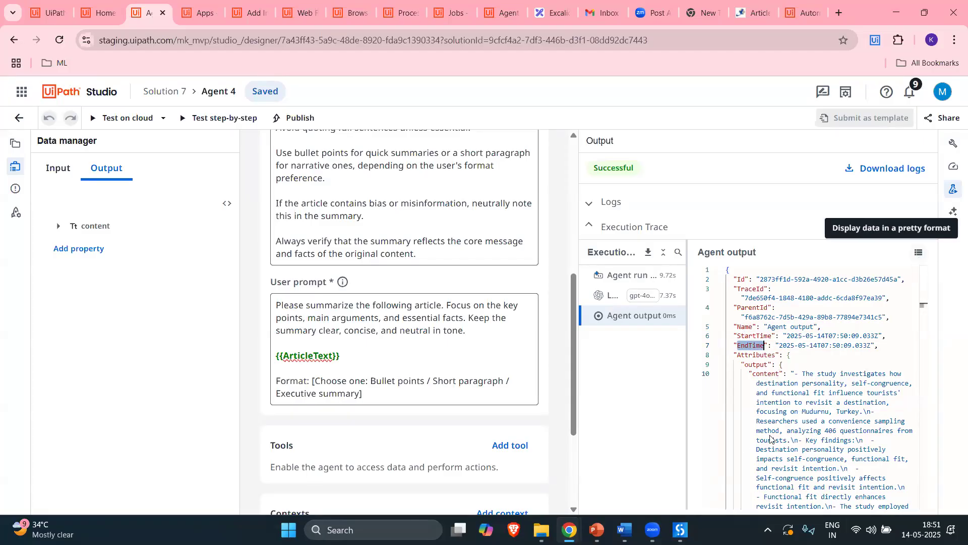
left_click(918, 252)
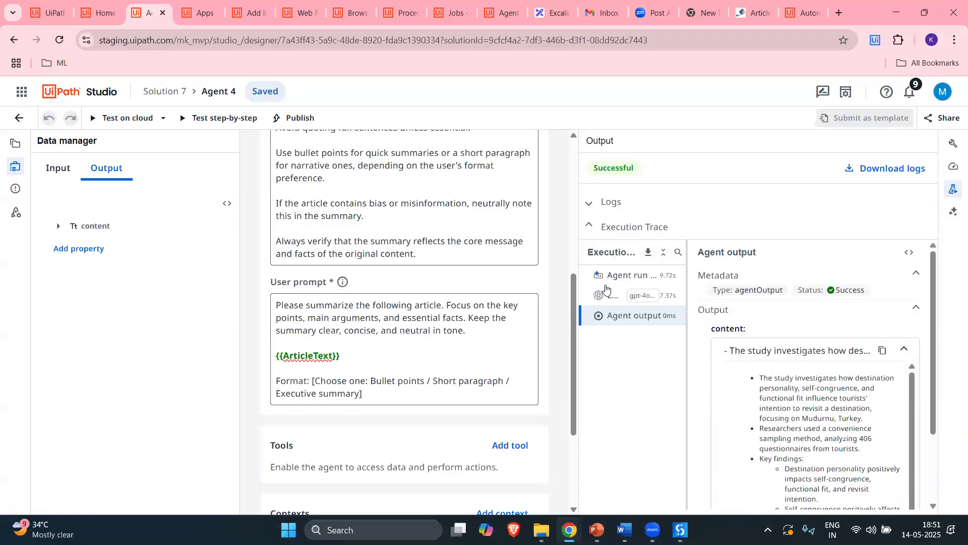
Look over the agent's prompts, tools, contexts and escalations, and open the agent properties with the model, temperature and token settings.
scroll(353, 328, "down", 3)
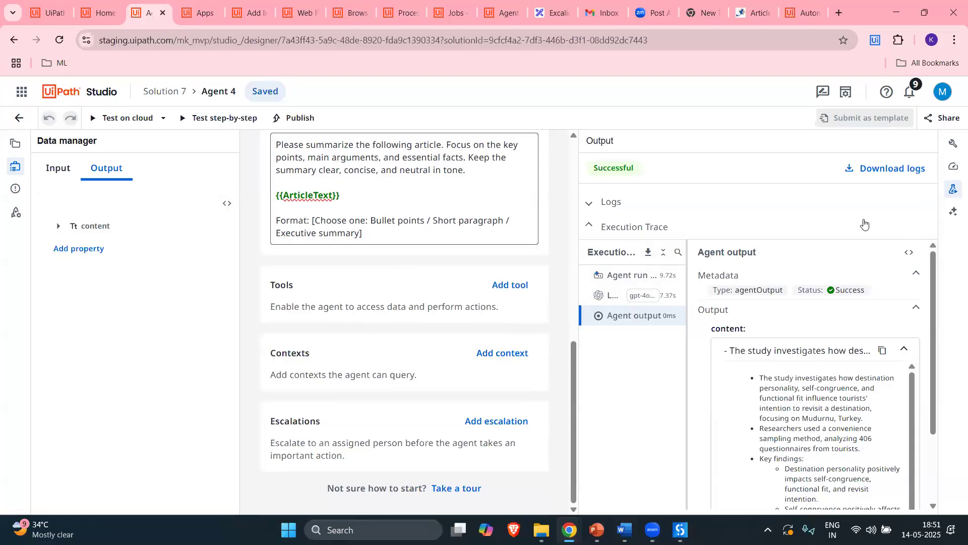
scroll(452, 305, "up", 3)
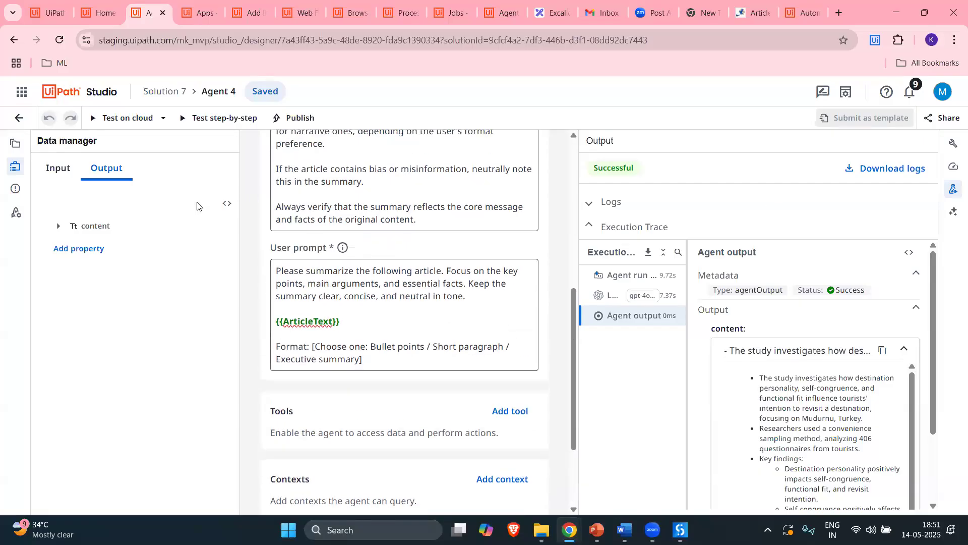
scroll(328, 302, "down", 3)
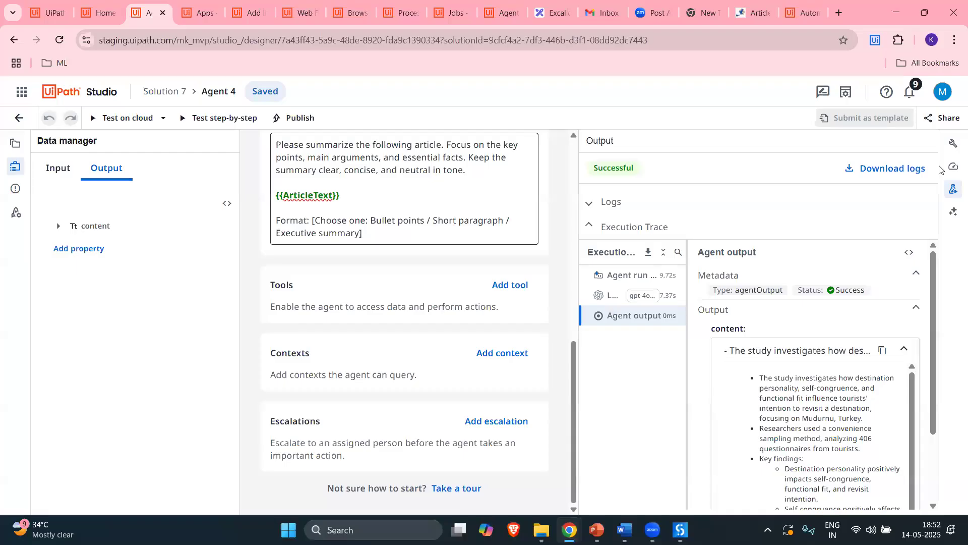
left_click(953, 143)
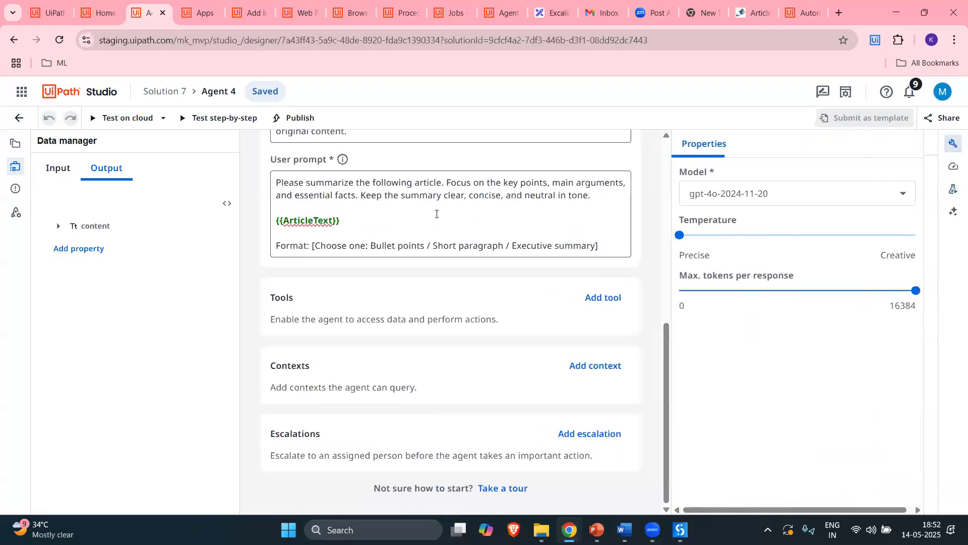
scroll(437, 214, "up", 10)
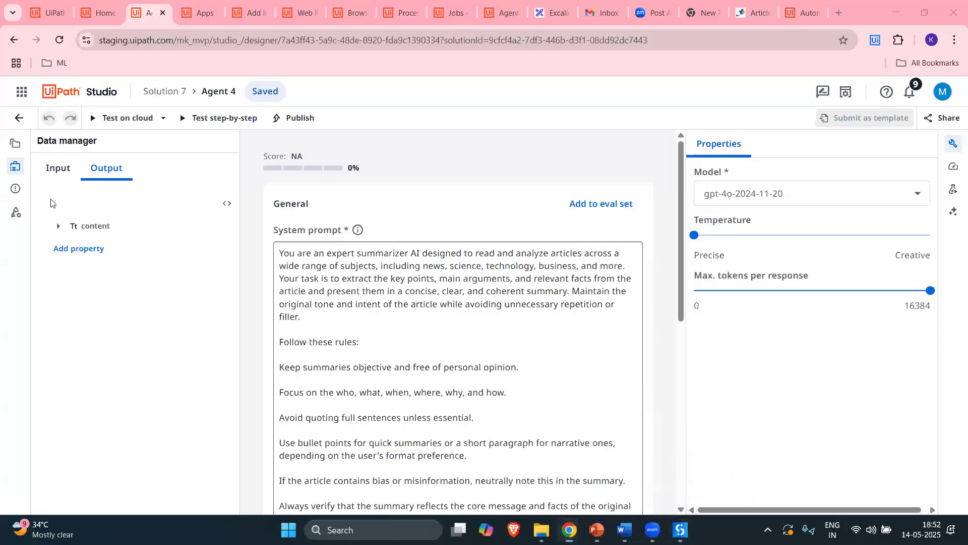
Switch to desktop UiPath Studio, dismiss the quick tour, look at the Assign activity in the Main sequence, and return to the agent in the browser.
key("alt+Tab")
left_click_drag(43, 142, 530, 220)
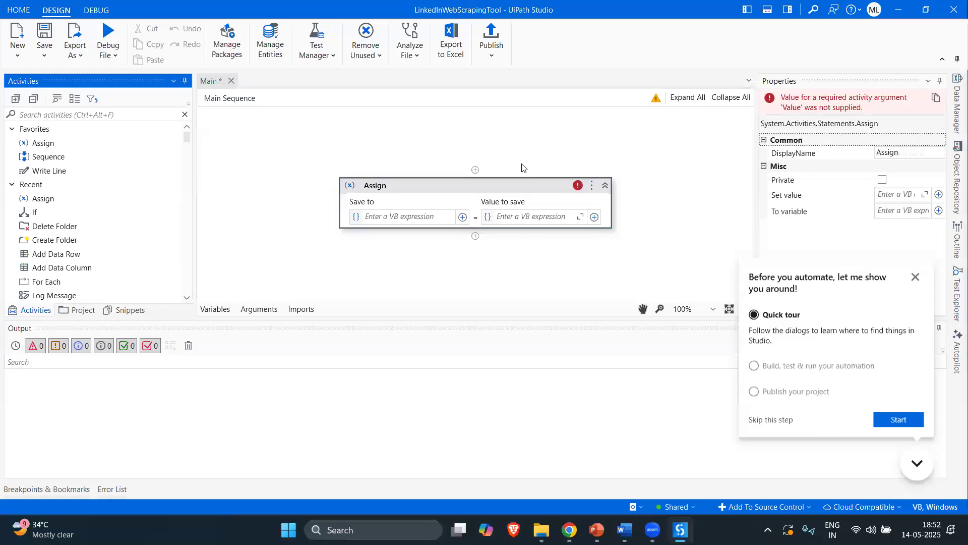
left_click(915, 276)
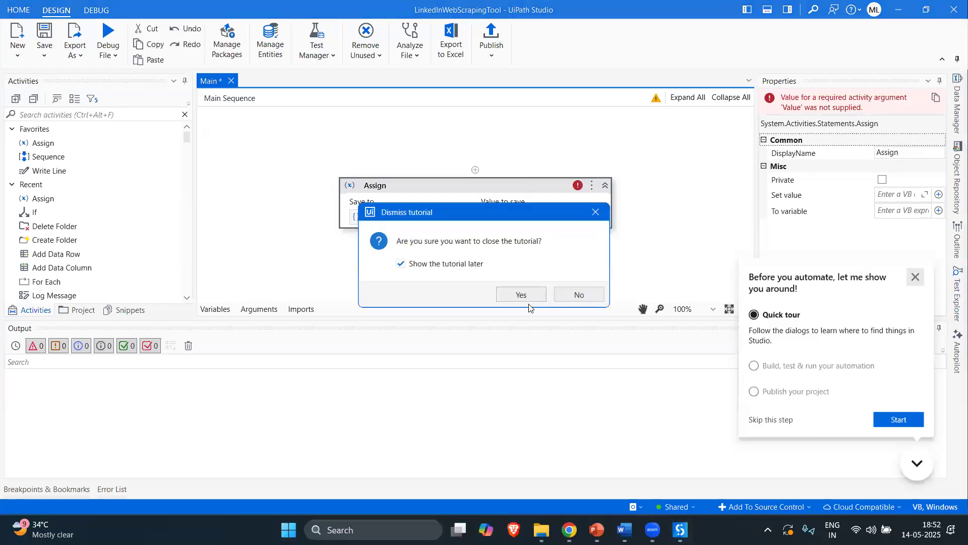
left_click(531, 296)
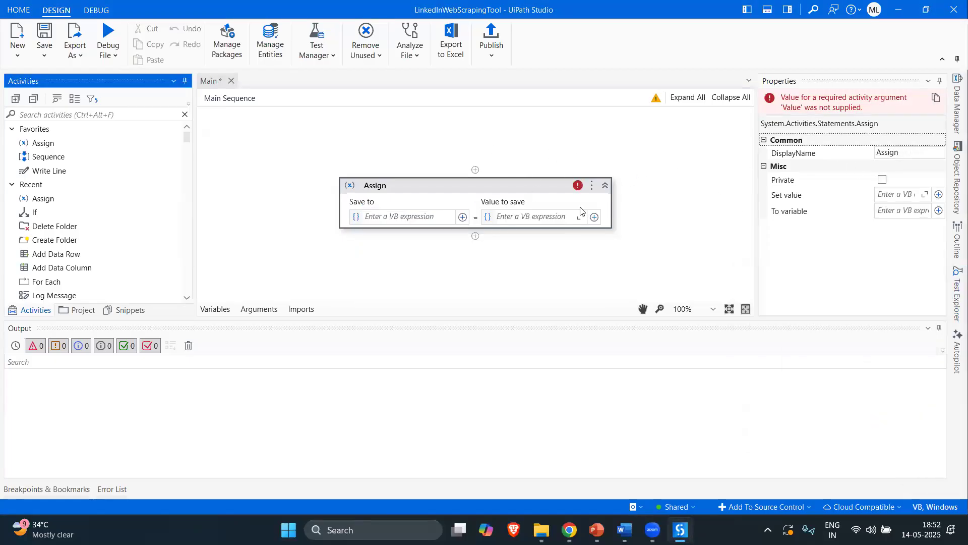
left_click(393, 191)
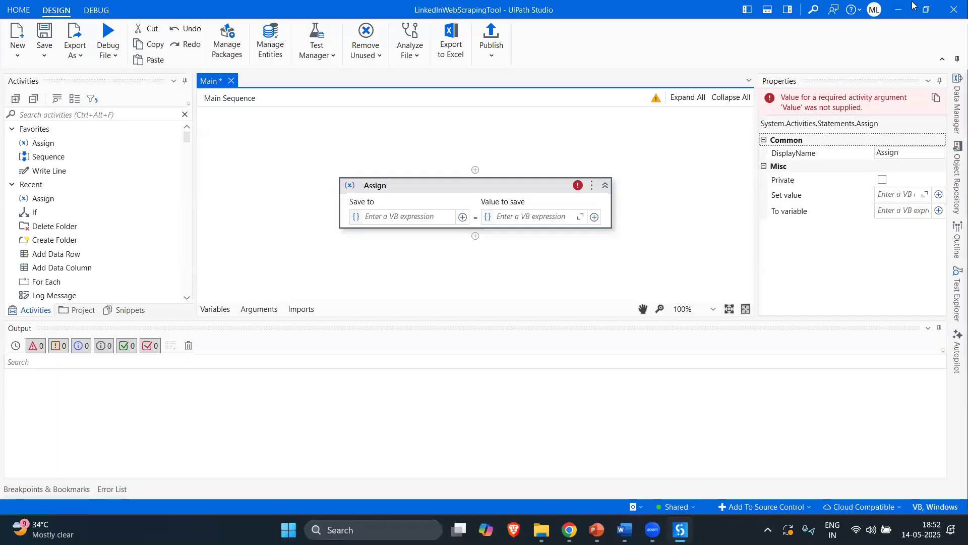
key("alt+Tab")
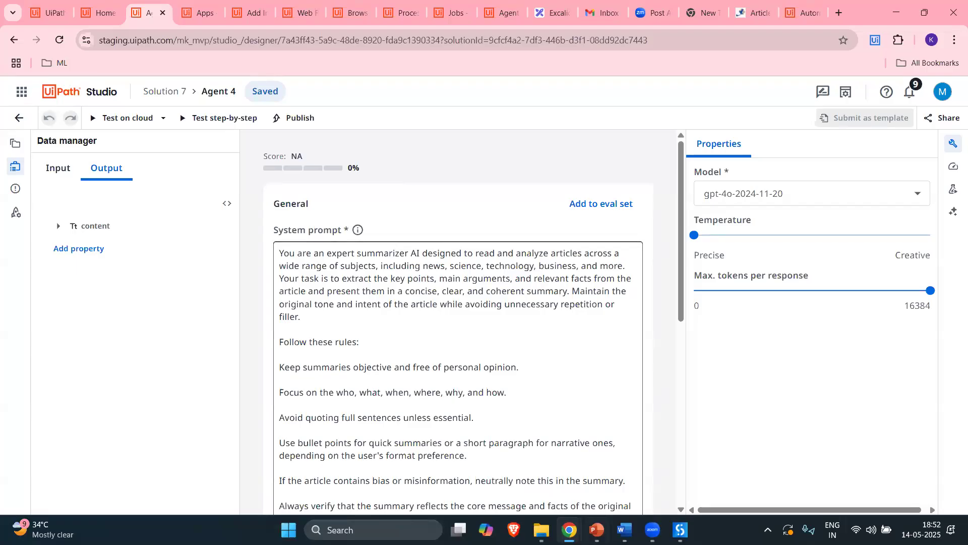
Bring up the ChatGPT window with the article summarizer user prompt and minimize it to return to the agent.
mouse_move(570, 529)
left_click(627, 454)
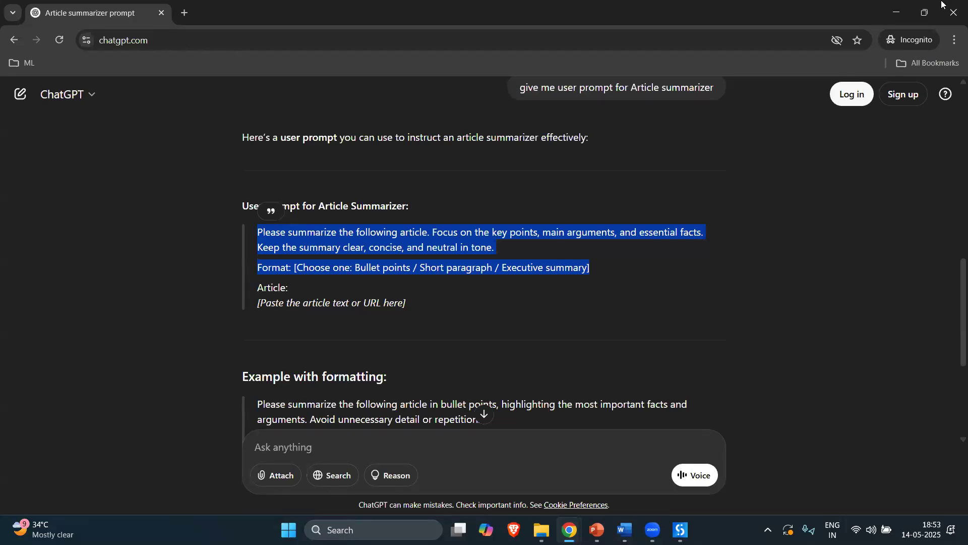
left_click(888, 16)
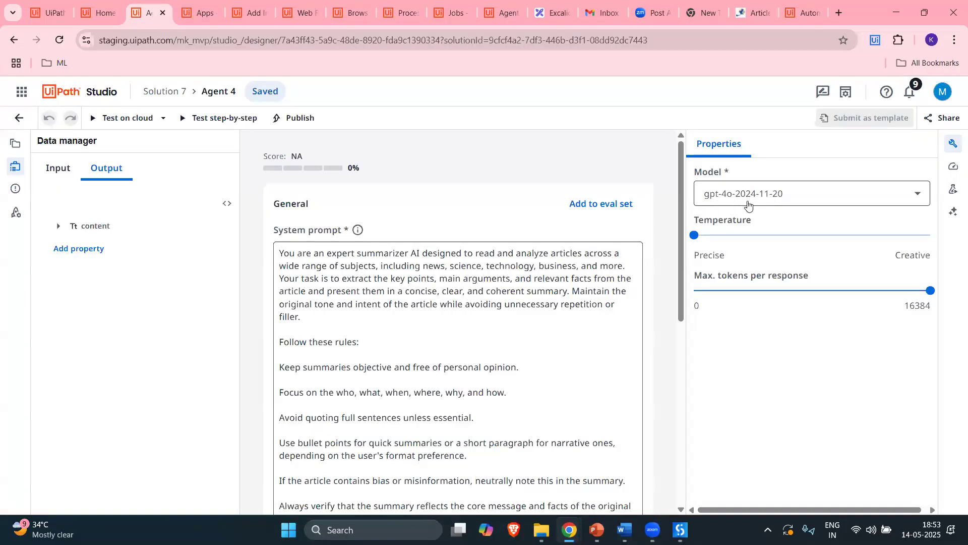
Look through the available models, keep gpt-4o-2024-11-20 selected, and check the upper limit of max tokens per response.
left_click(752, 197)
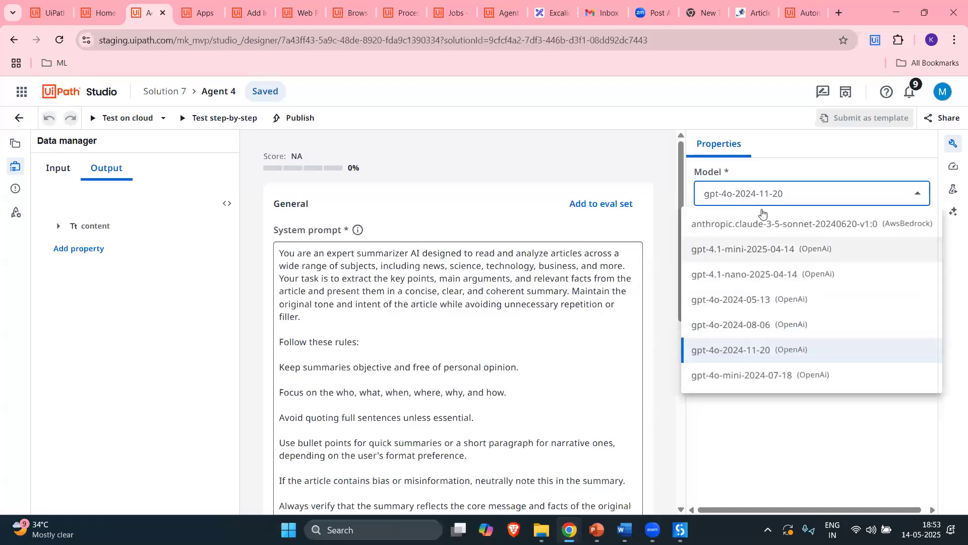
left_click(837, 178)
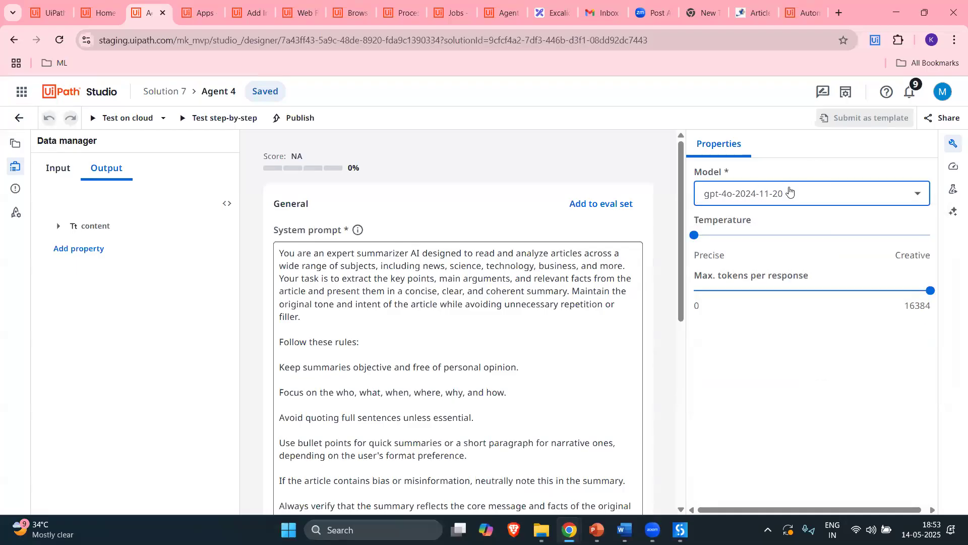
left_click(774, 196)
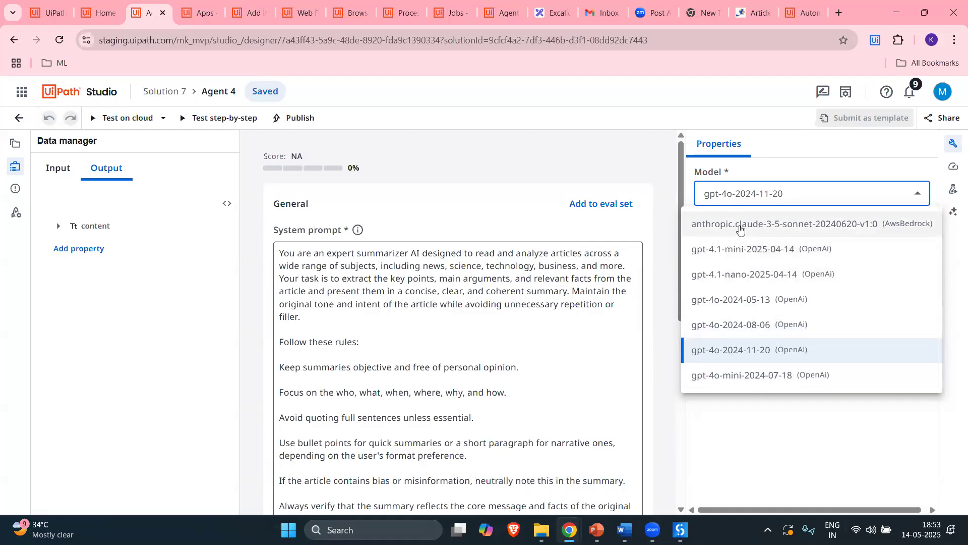
left_click(744, 359)
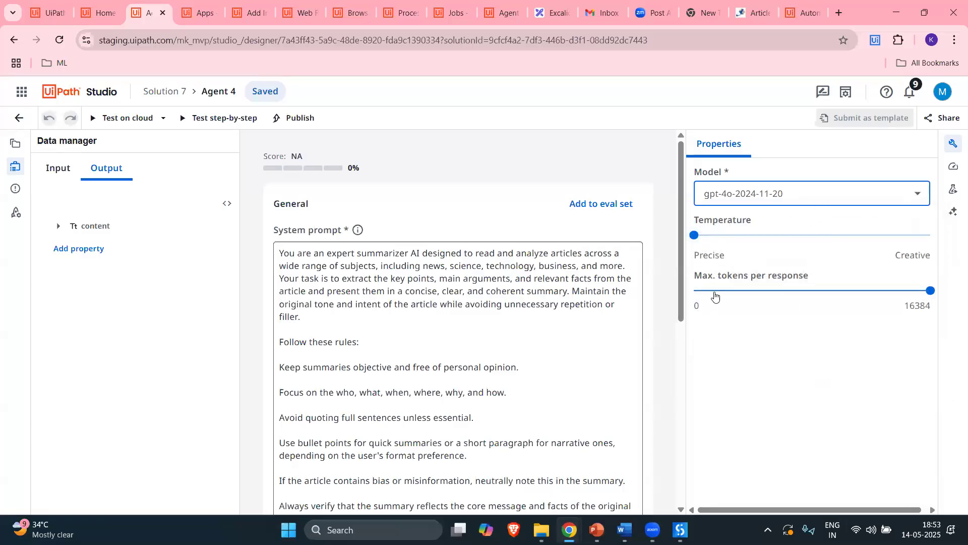
double_click(922, 305)
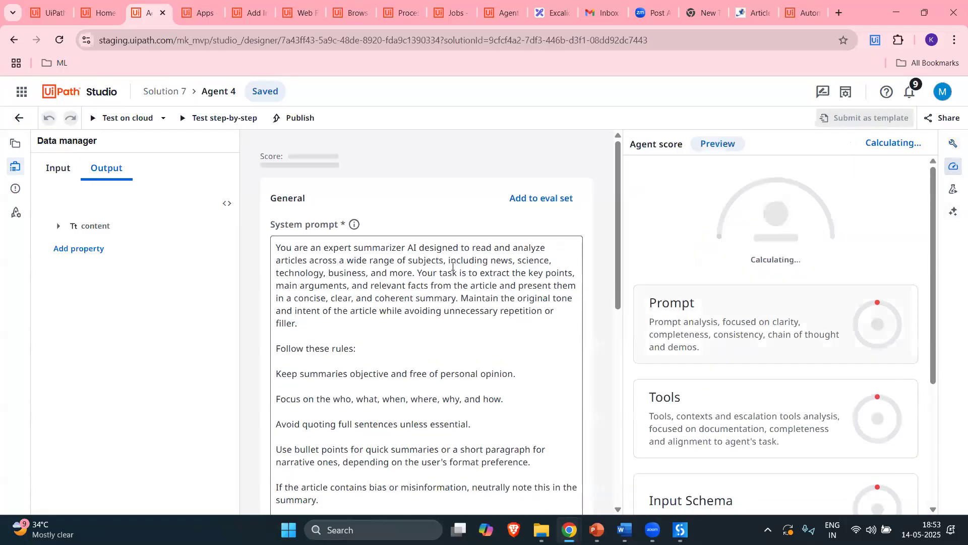
Look over the agent's prompts beside the agent score, and examine the weighted score calculation and its component ratings.
scroll(374, 237, "down", 9)
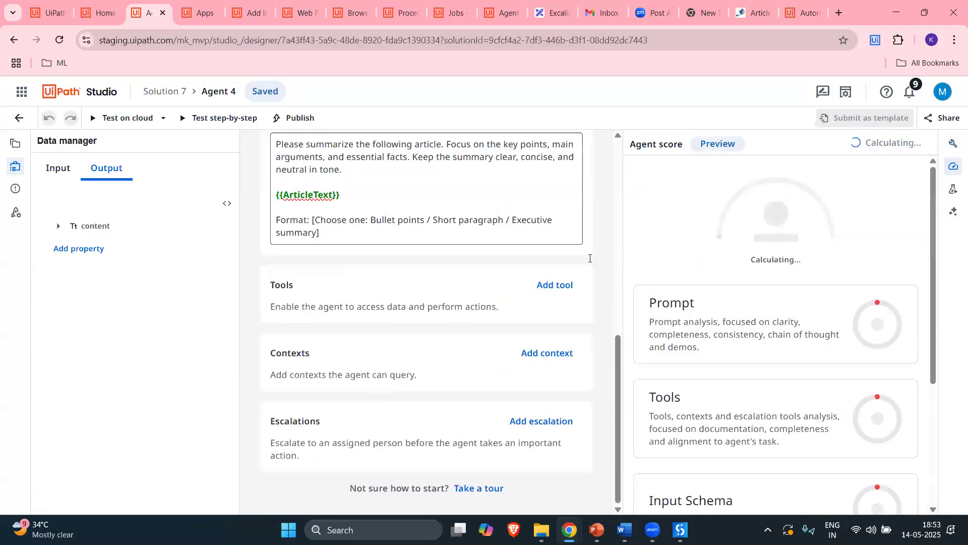
scroll(371, 423, "up", 5)
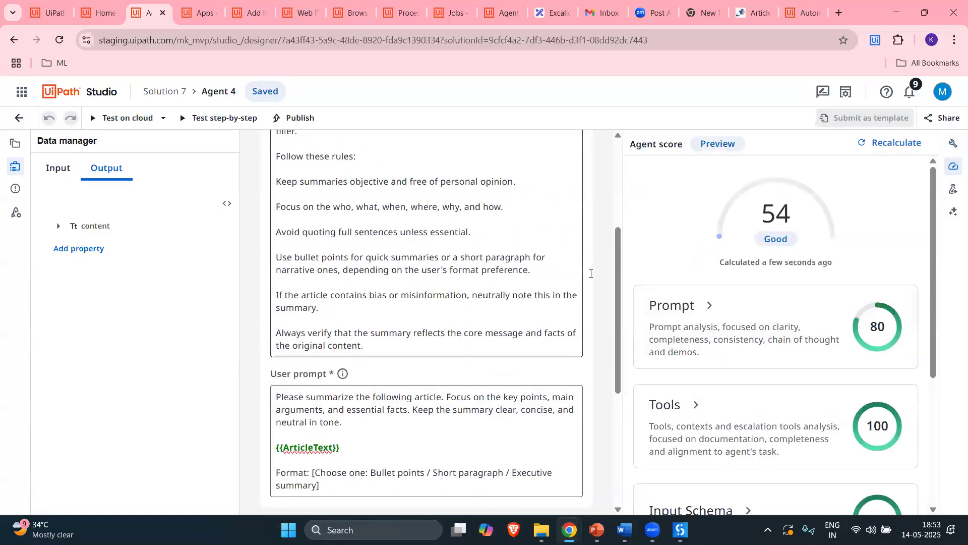
scroll(590, 273, "up", 3)
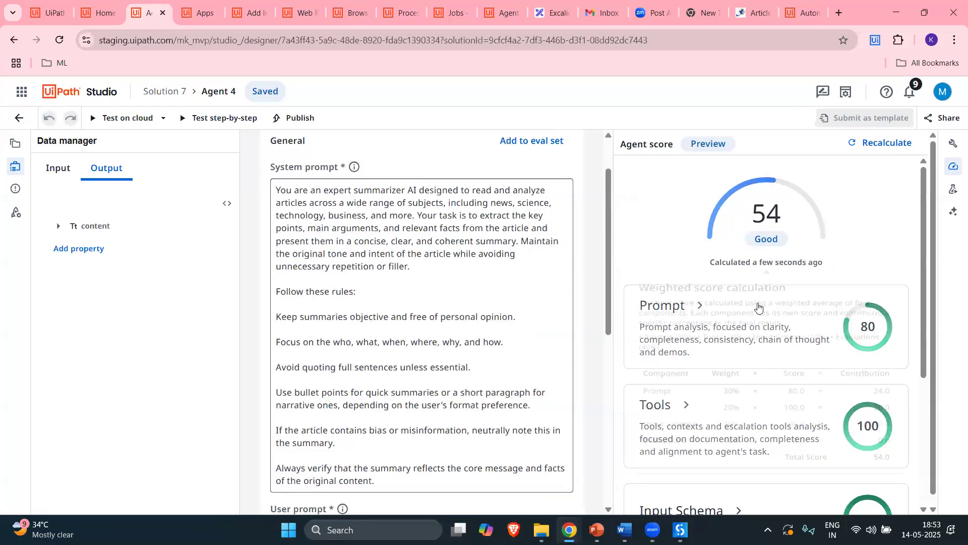
mouse_move(720, 255)
scroll(750, 239, "down", 1)
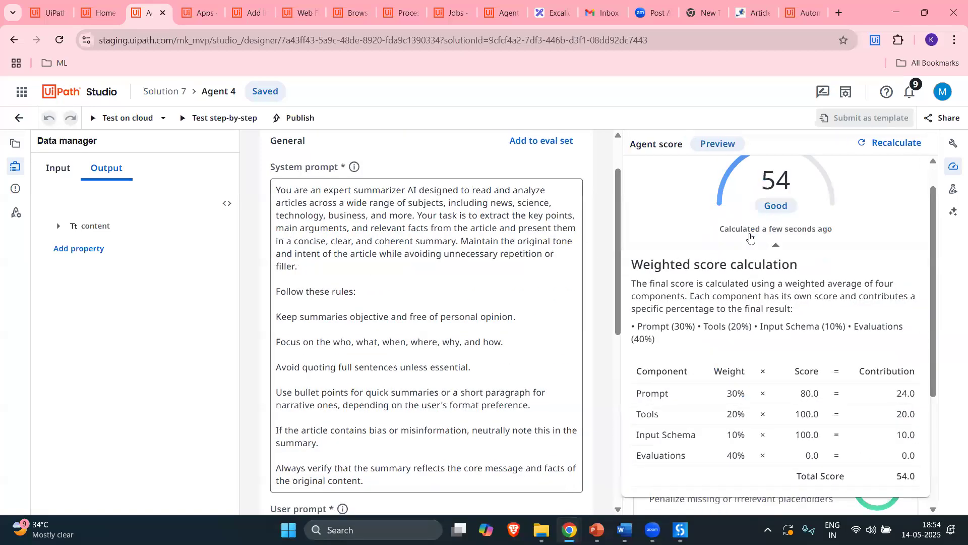
scroll(751, 239, "down", 1)
scroll(731, 207, "up", 2)
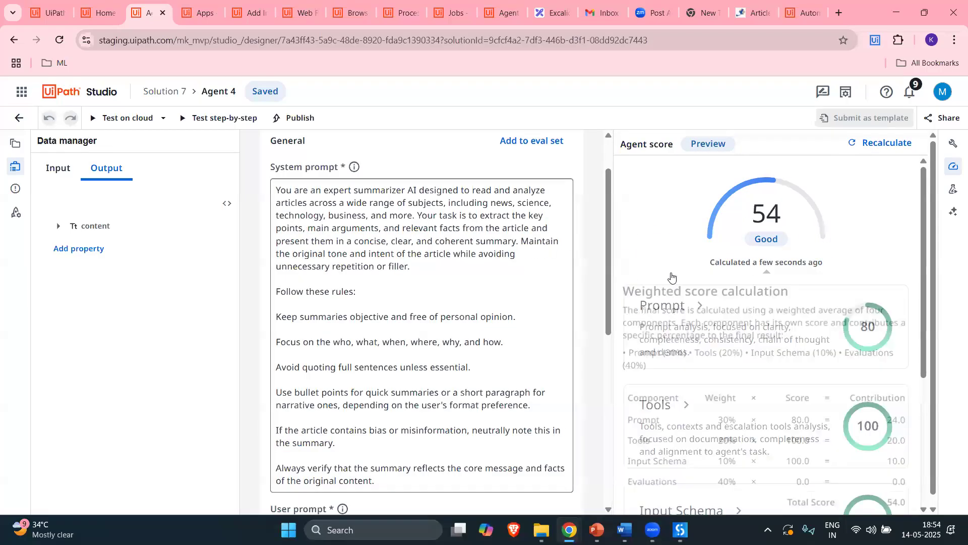
scroll(736, 383, "down", 4)
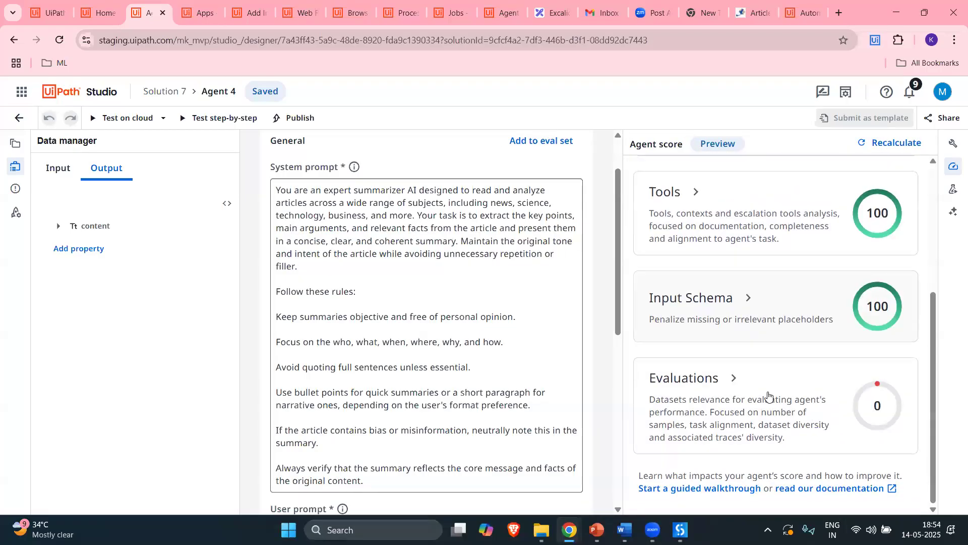
Expand the Evaluations component of the agent score, examine its Length criterion, and revisit the weighted score calculation.
left_click(706, 355)
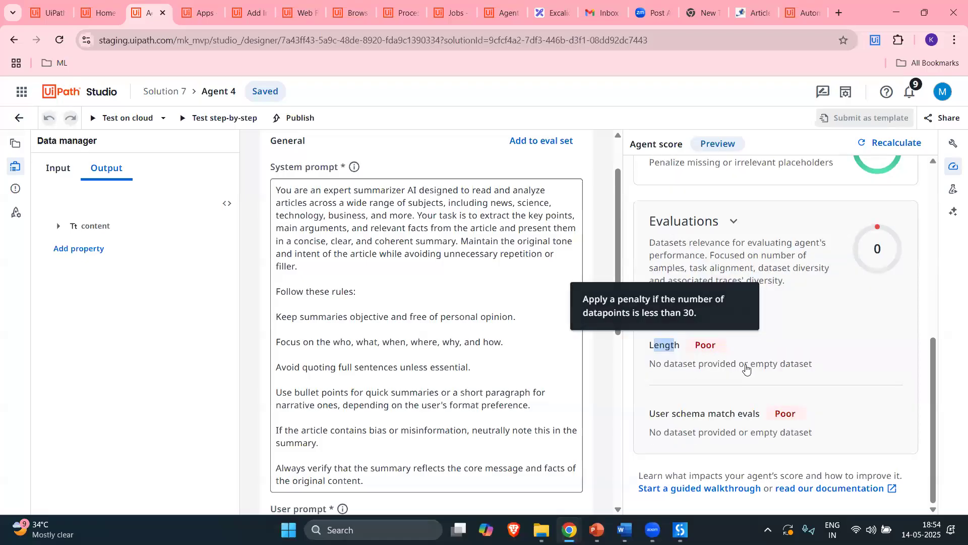
left_click_drag(658, 364, 794, 363)
left_click_drag(659, 345, 680, 346)
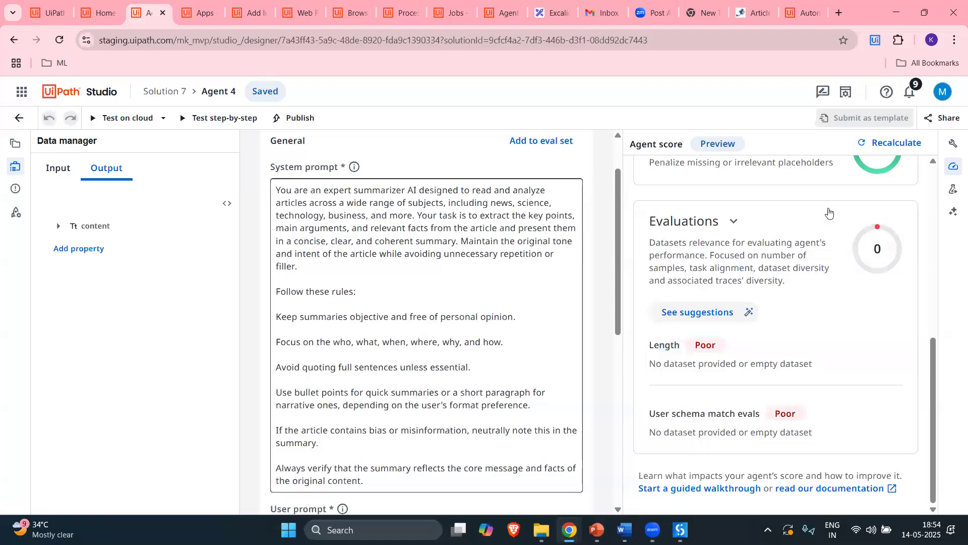
left_click(885, 145)
scroll(743, 325, "down", 4)
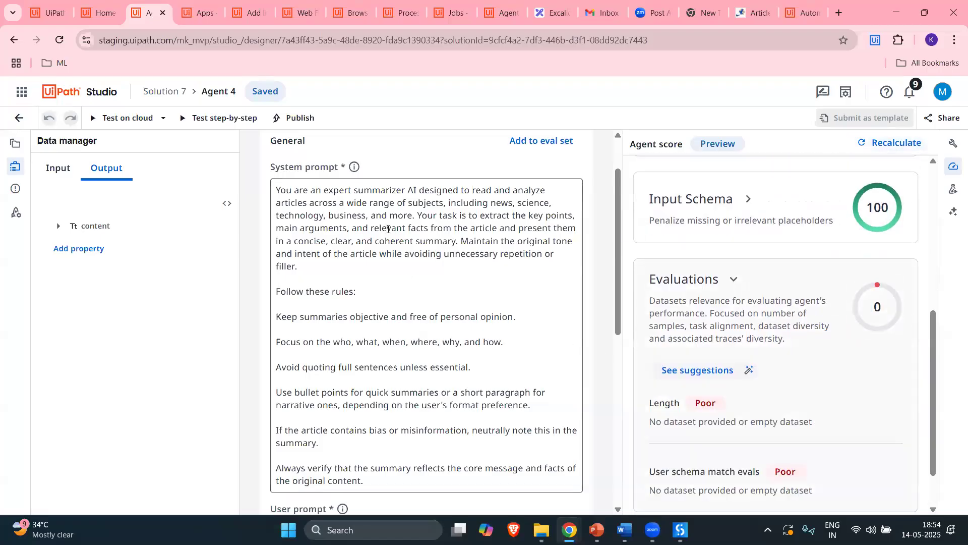
scroll(751, 313, "up", 6)
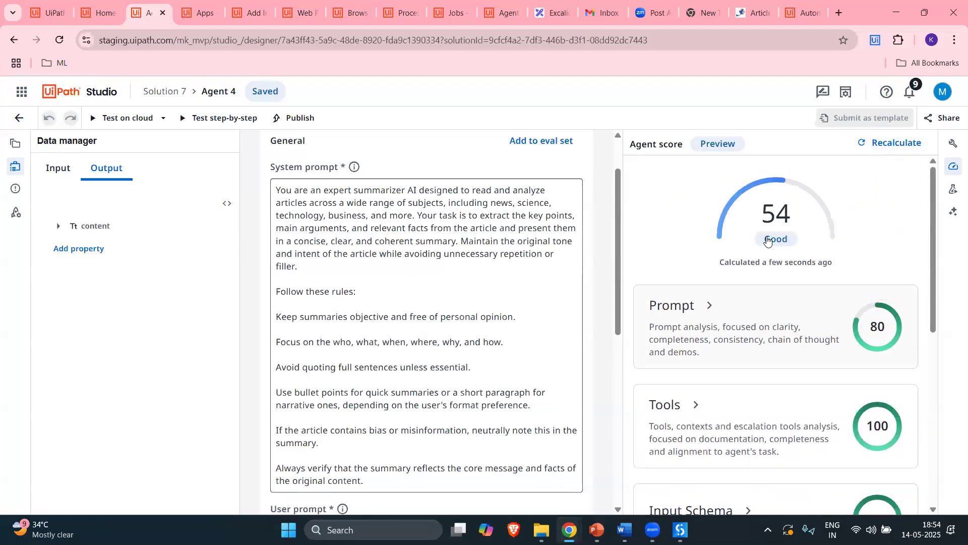
mouse_move(779, 282)
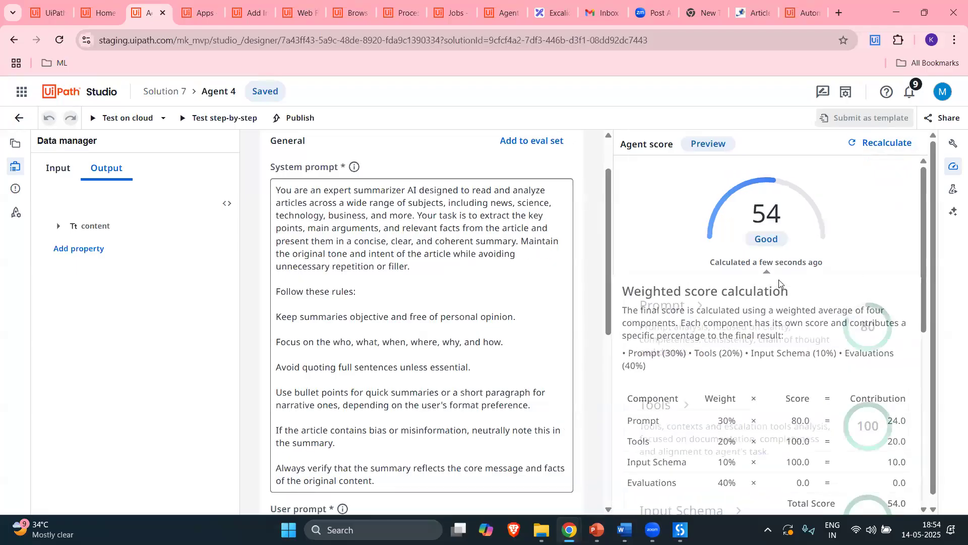
Show the test run output, glance at the agent properties, and go through the output's Logs and Execution Trace sections.
left_click(953, 189)
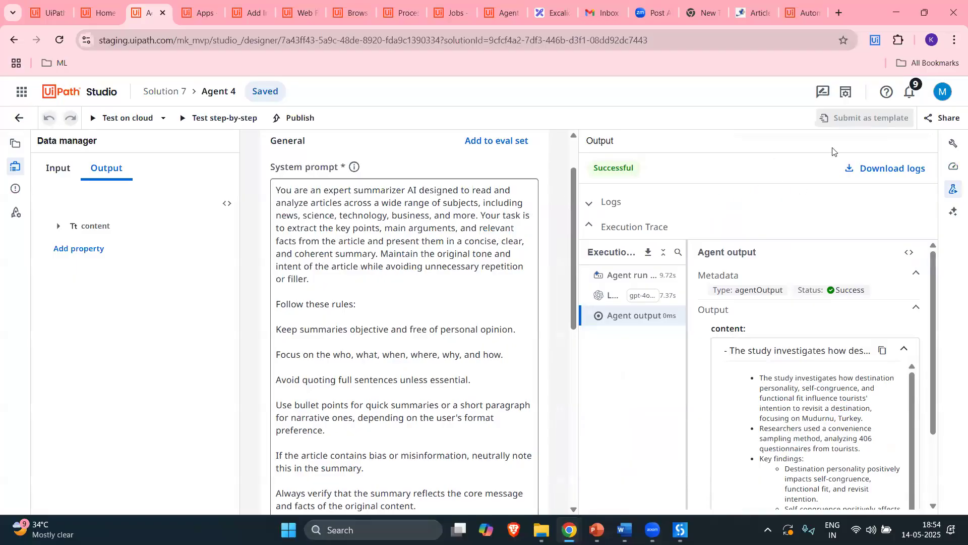
left_click(953, 143)
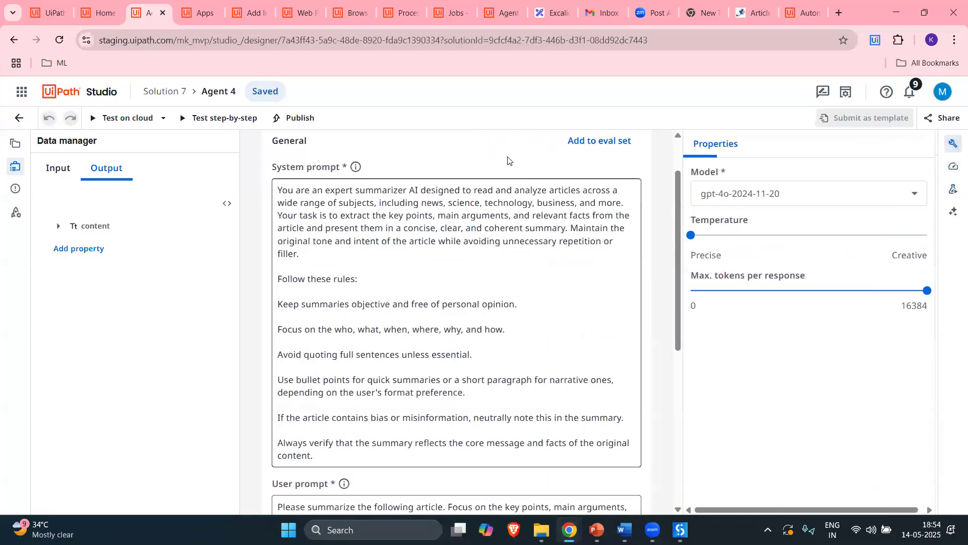
left_click(954, 189)
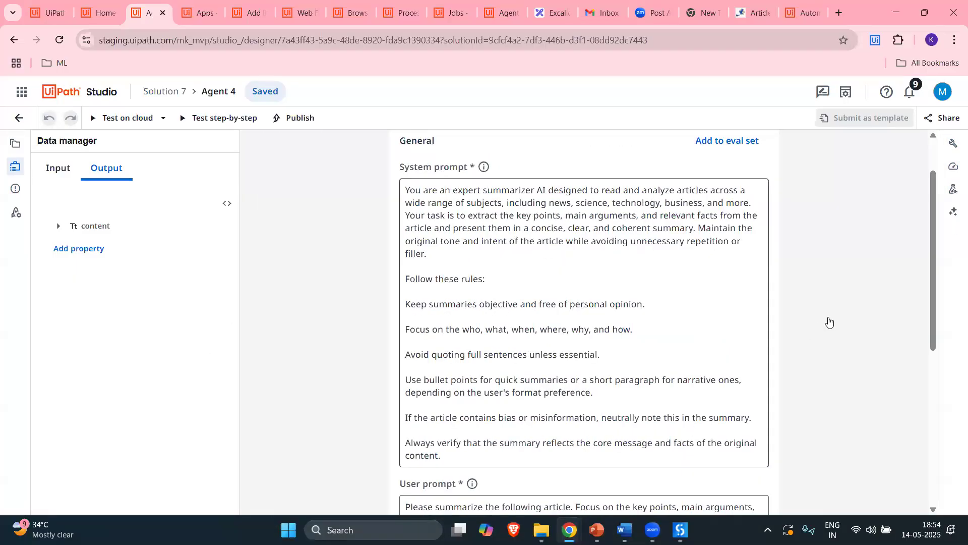
left_click(953, 191)
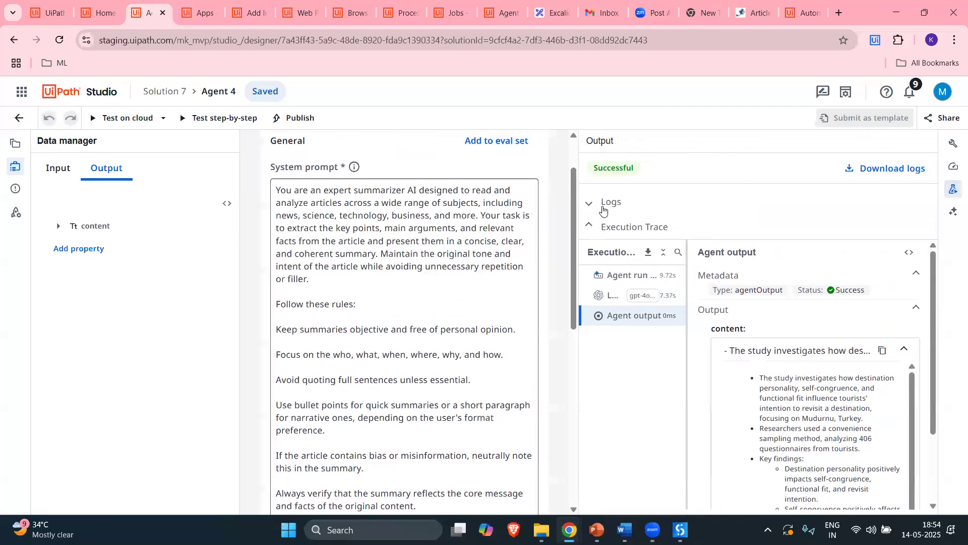
left_click(589, 202)
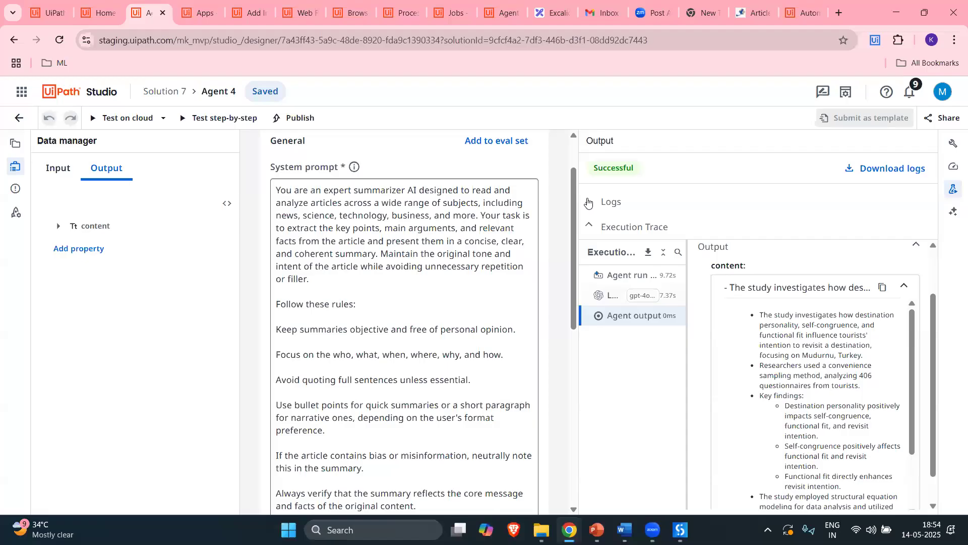
left_click(589, 203)
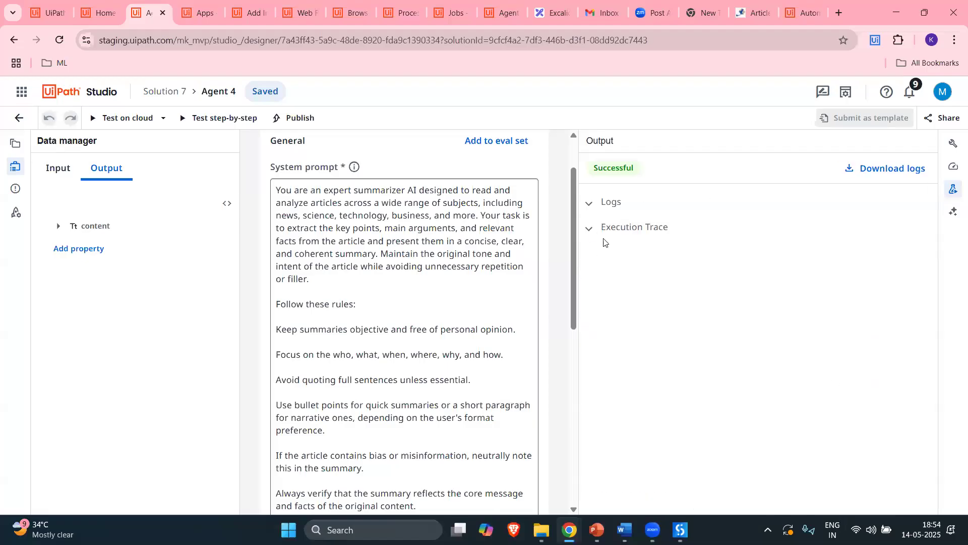
left_click(603, 233)
scroll(718, 299, "down", 1)
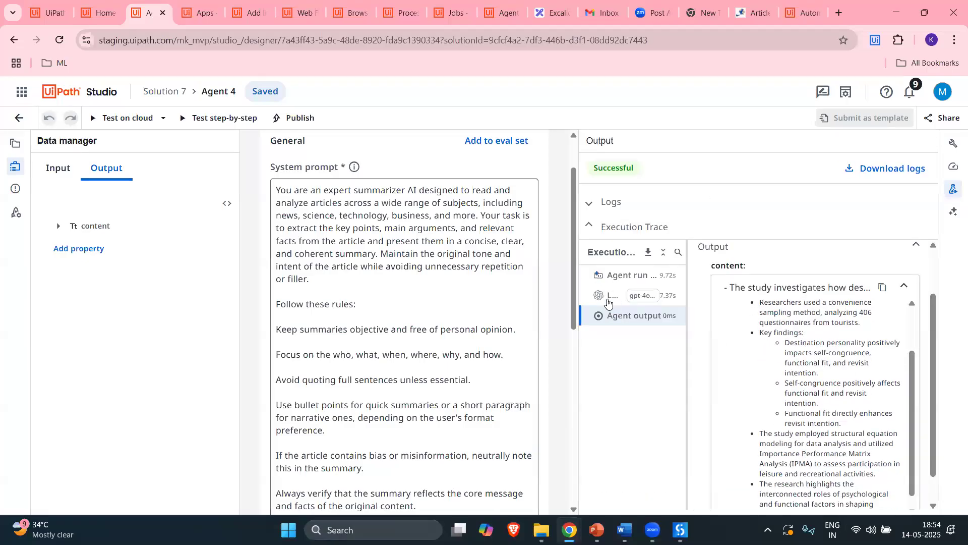
Inspect the Agent run's ArticleText input and the LLM call's metadata and tool call in the execution trace.
left_click(611, 276)
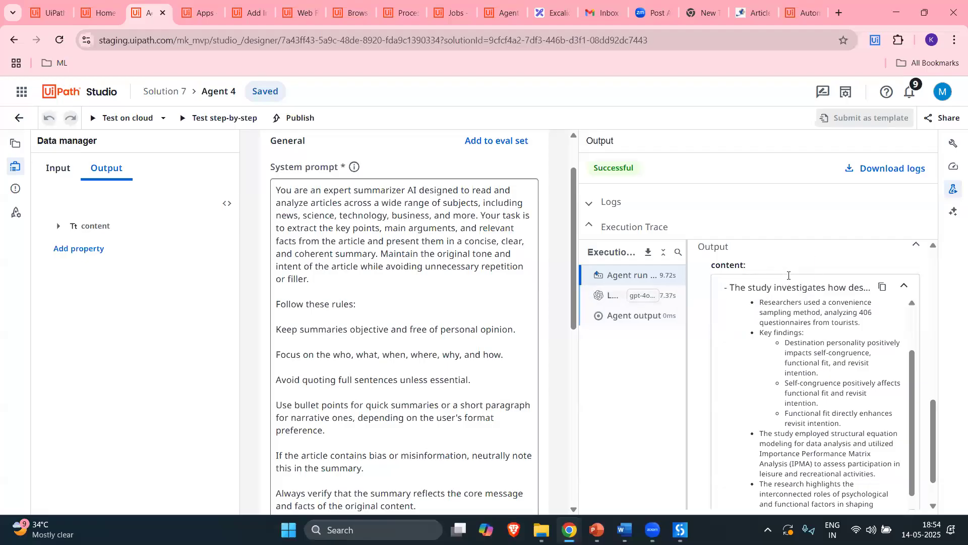
scroll(740, 275, "up", 5)
scroll(741, 275, "up", 5)
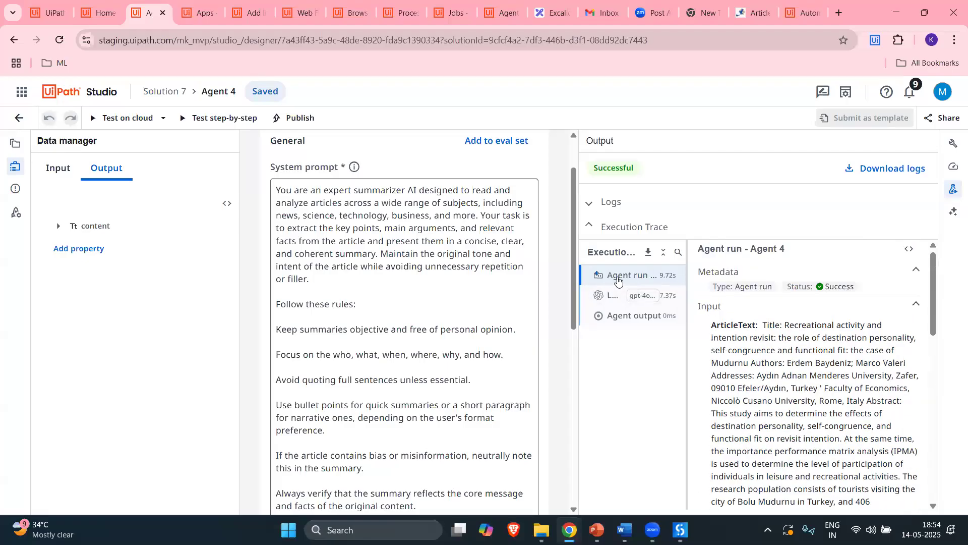
left_click_drag(711, 329, 731, 354)
left_click(602, 296)
scroll(774, 385, "down", 3)
scroll(754, 306, "up", 3)
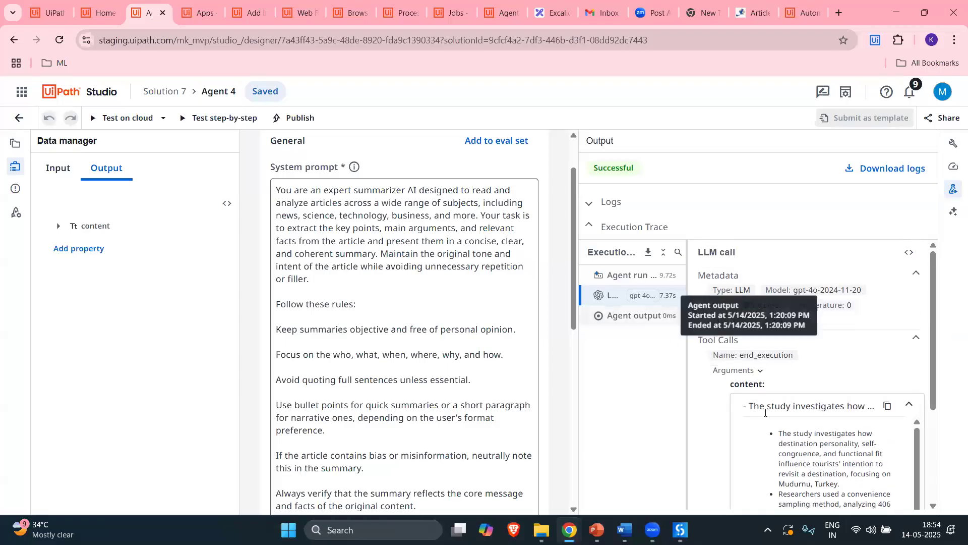
Open the Agent output entry in the execution trace and read through its metadata and content.
left_click(634, 316)
scroll(782, 369, "down", 2)
scroll(772, 371, "up", 2)
scroll(751, 294, "down", 1)
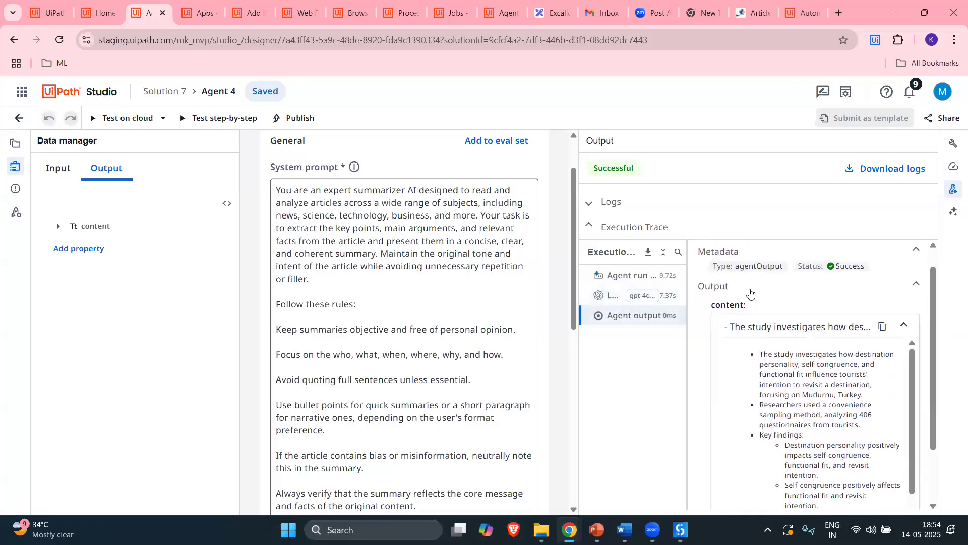
scroll(750, 293, "down", 1)
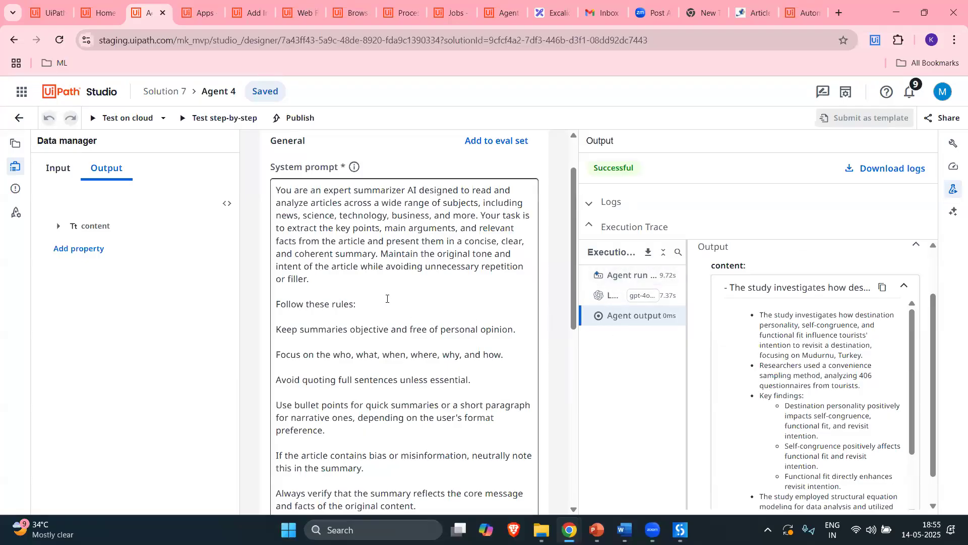
Examine the LLM call's output in the execution trace, view the Autopilot assistant and close it, and look over the agent's prompts.
left_click(611, 301)
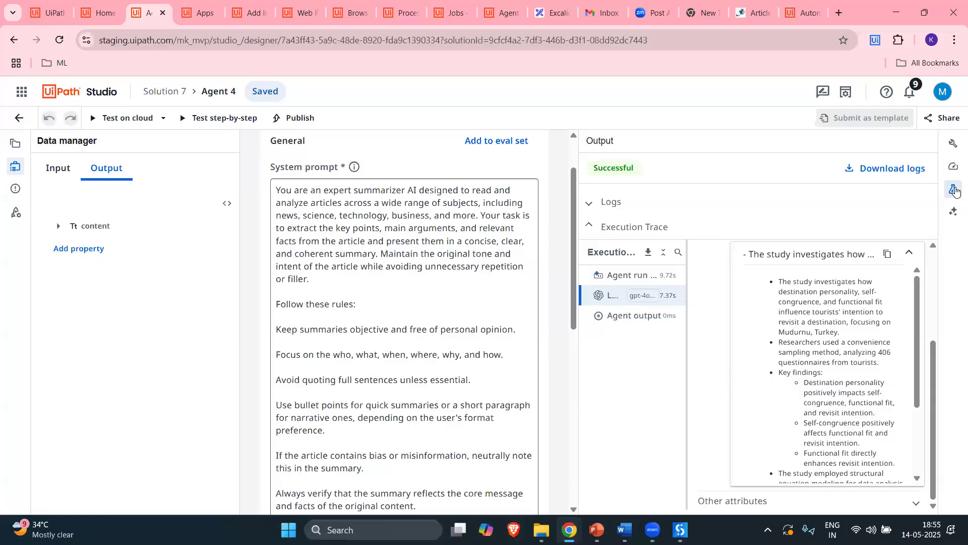
left_click(953, 211)
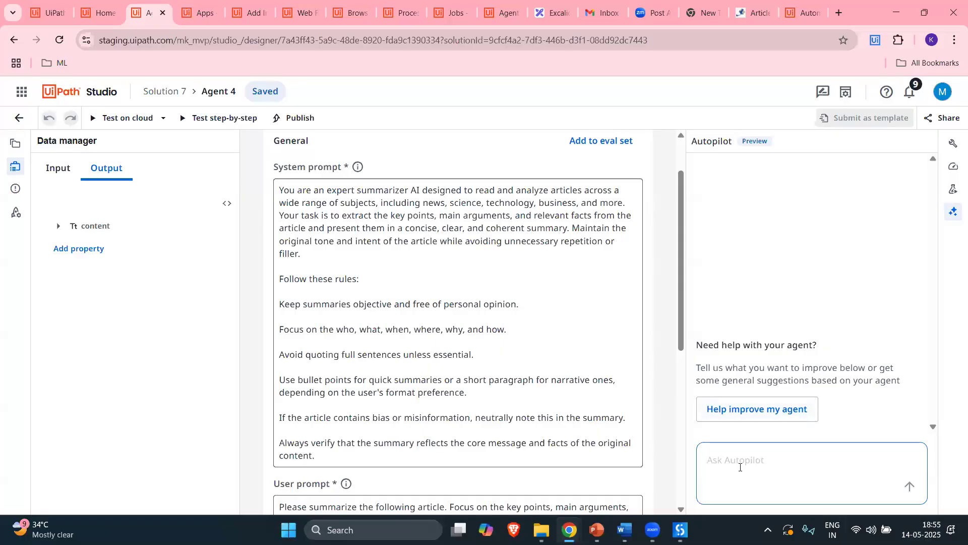
scroll(624, 386, "down", 6)
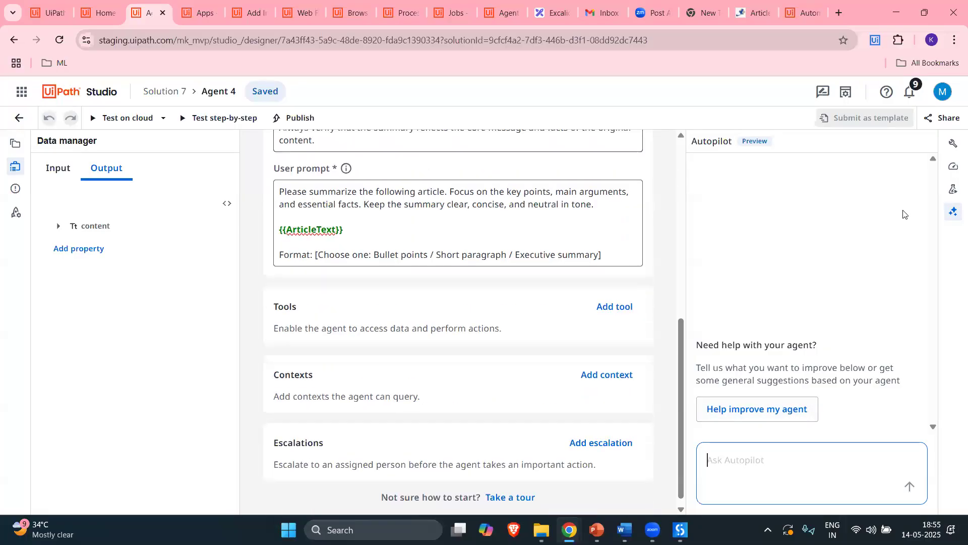
left_click(953, 212)
left_click(953, 213)
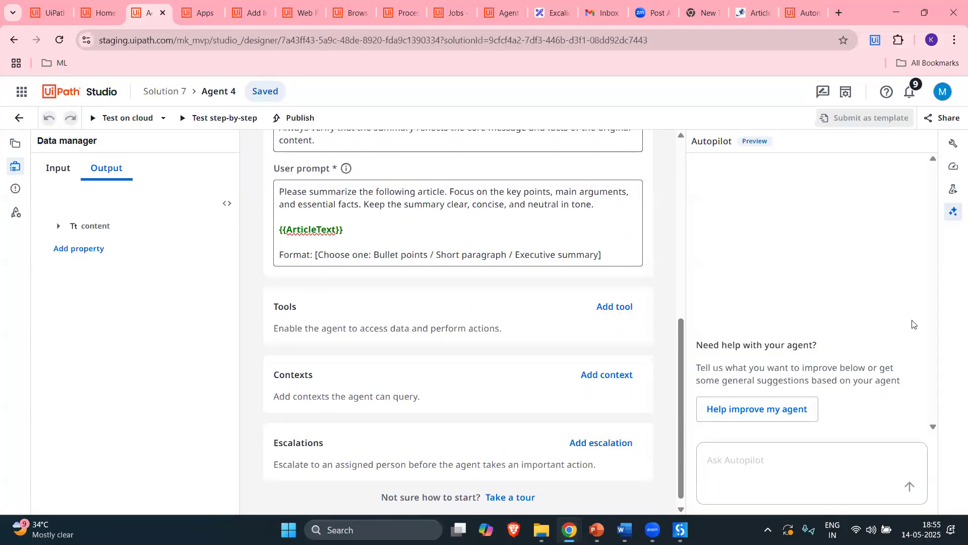
scroll(341, 293, "up", 3)
scroll(333, 216, "up", 4)
scroll(328, 216, "down", 6)
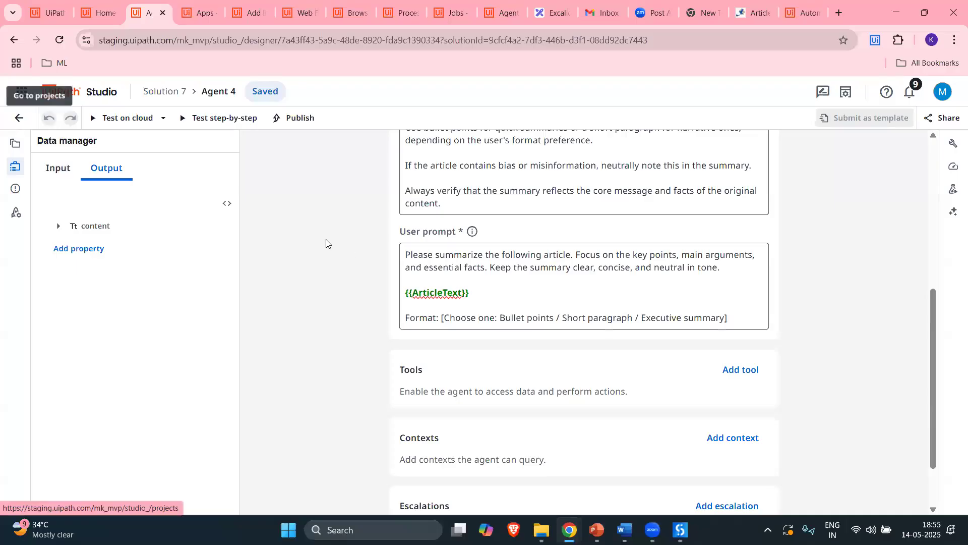
Return to the Studio projects list, reopen Solution 7, and look over Agent 4's prompts, tools, contexts and escalations.
left_click(18, 117)
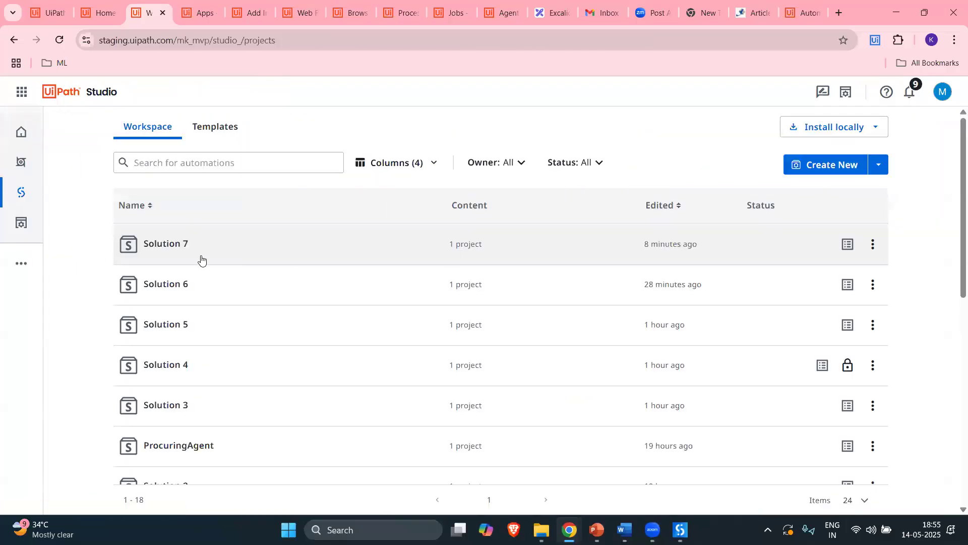
left_click(189, 246)
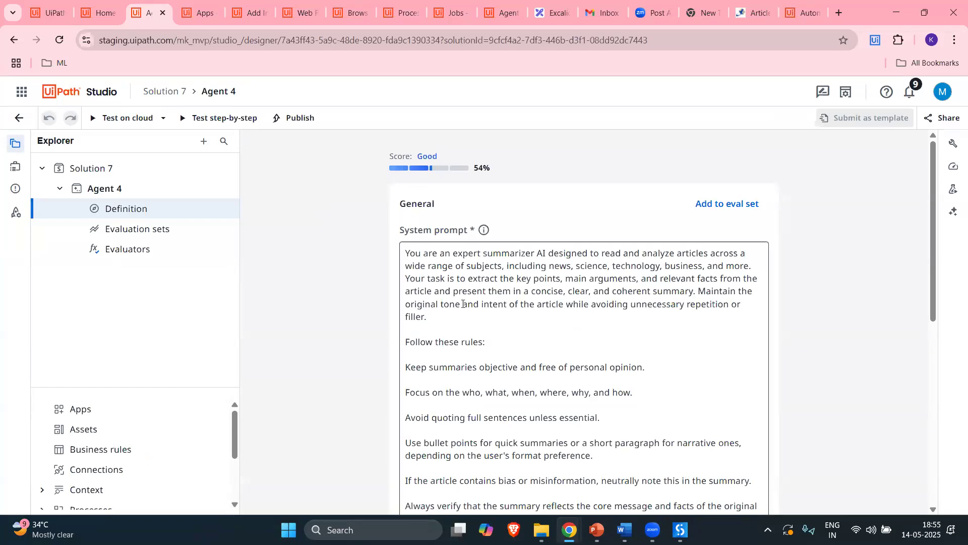
scroll(512, 296, "down", 4)
scroll(316, 338, "down", 3)
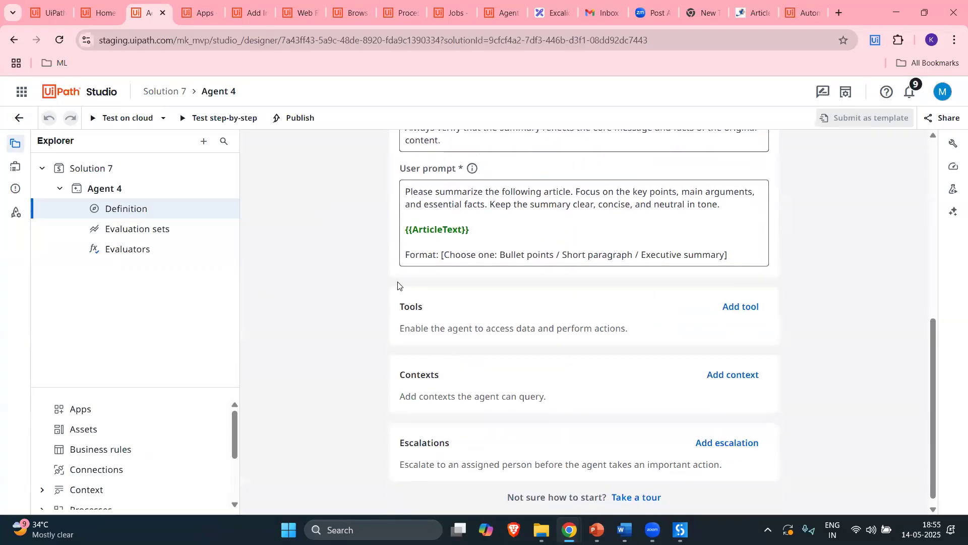
scroll(324, 270, "up", 1)
scroll(399, 272, "up", 2)
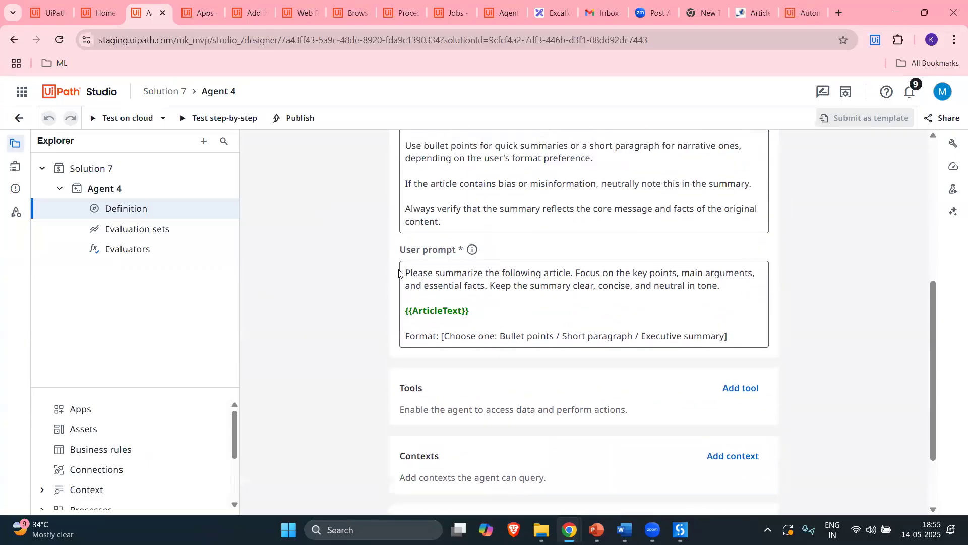